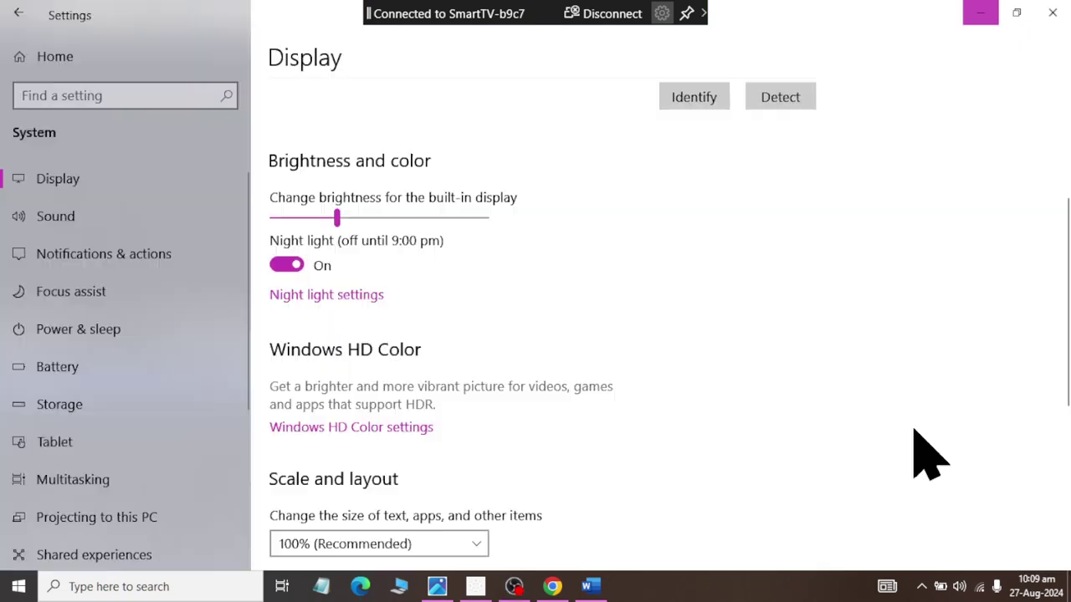
key(alt+Tab)
- Switch to Photos to show the reference image Resume 02.jpg
key(Tab)
key(Tab)
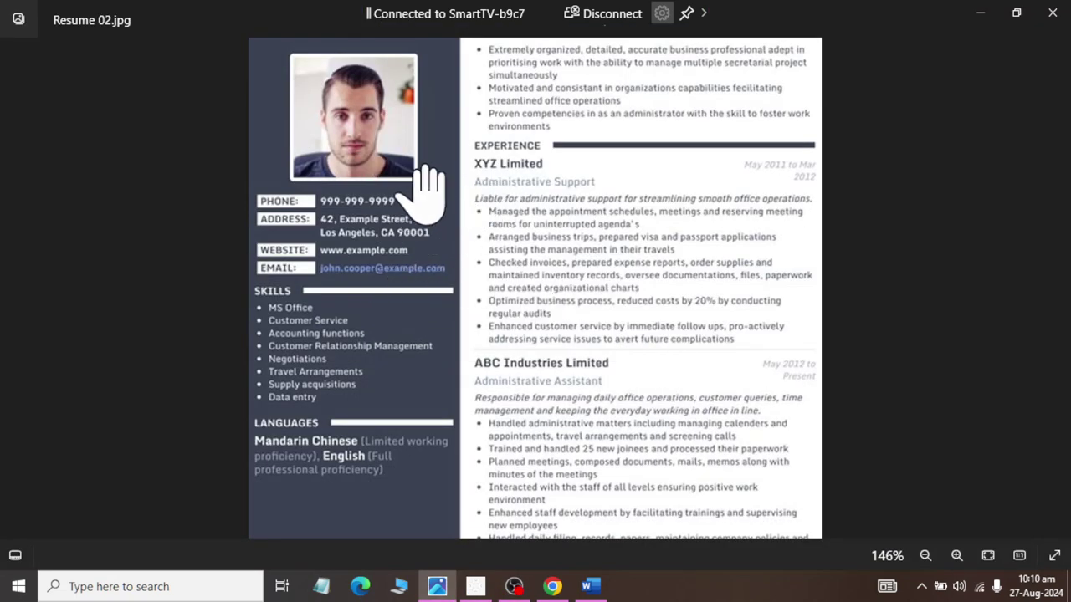
- Back in Word, leave the paper size unchanged and go to Custom Margins
click(591, 587)
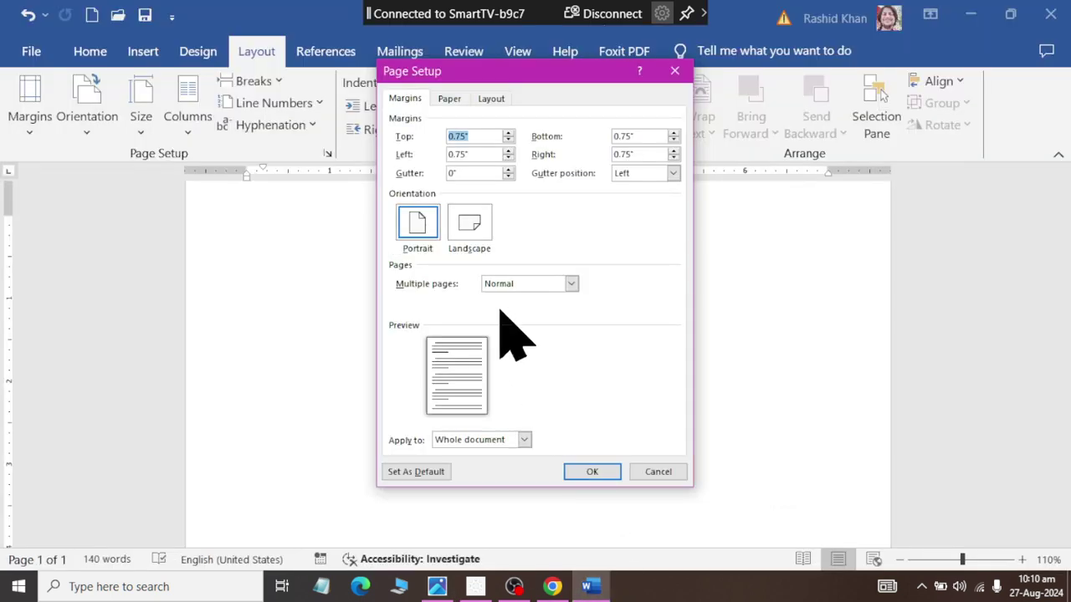
click(657, 471)
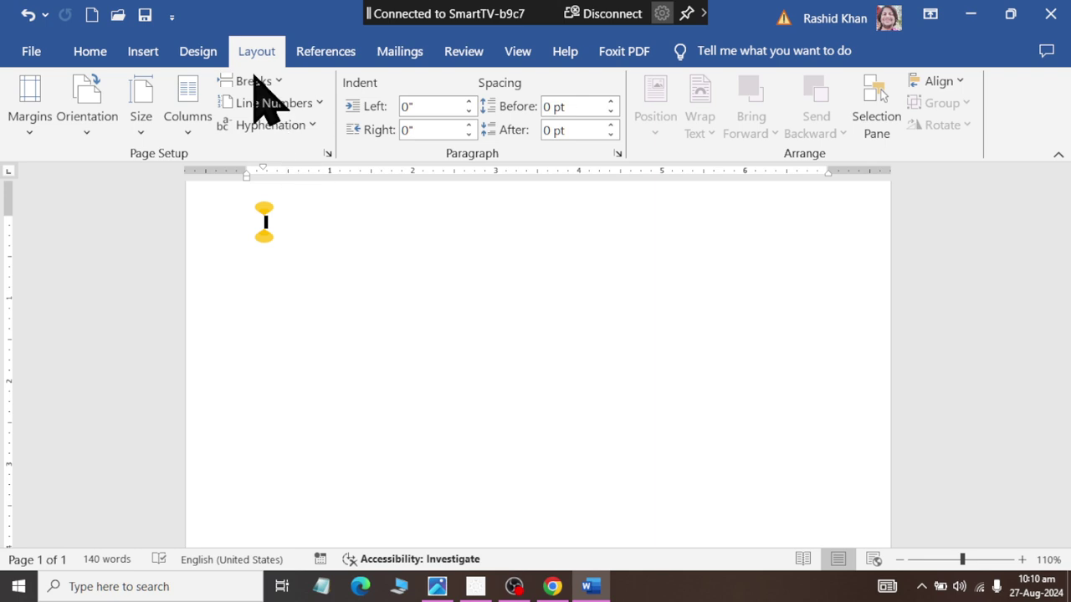
click(141, 122)
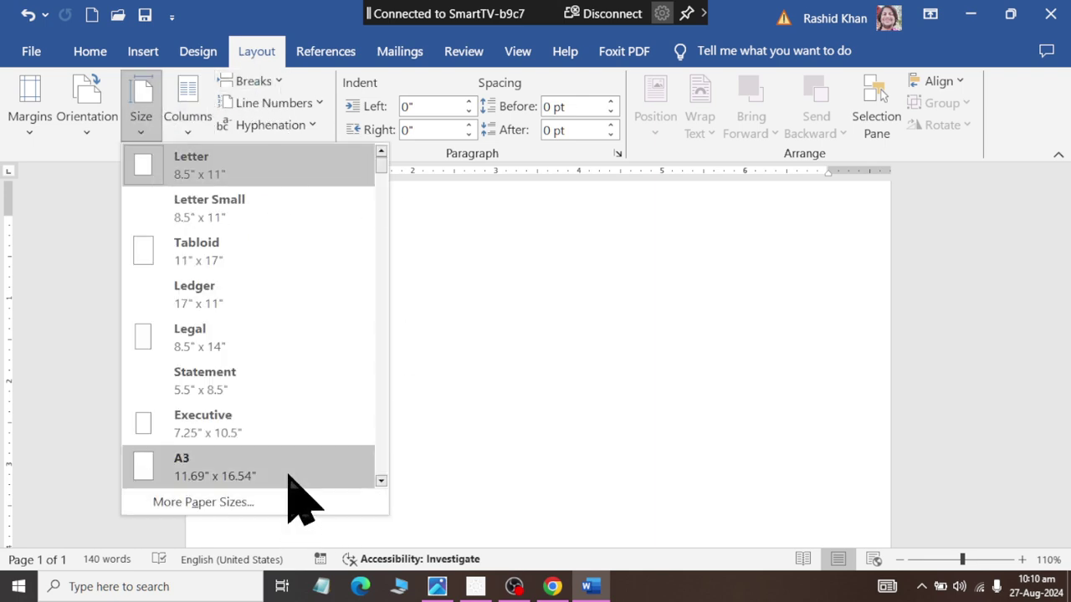
scroll(287, 497, down, 3)
scroll(259, 472, up, 3)
scroll(259, 472, down, 3)
click(25, 121)
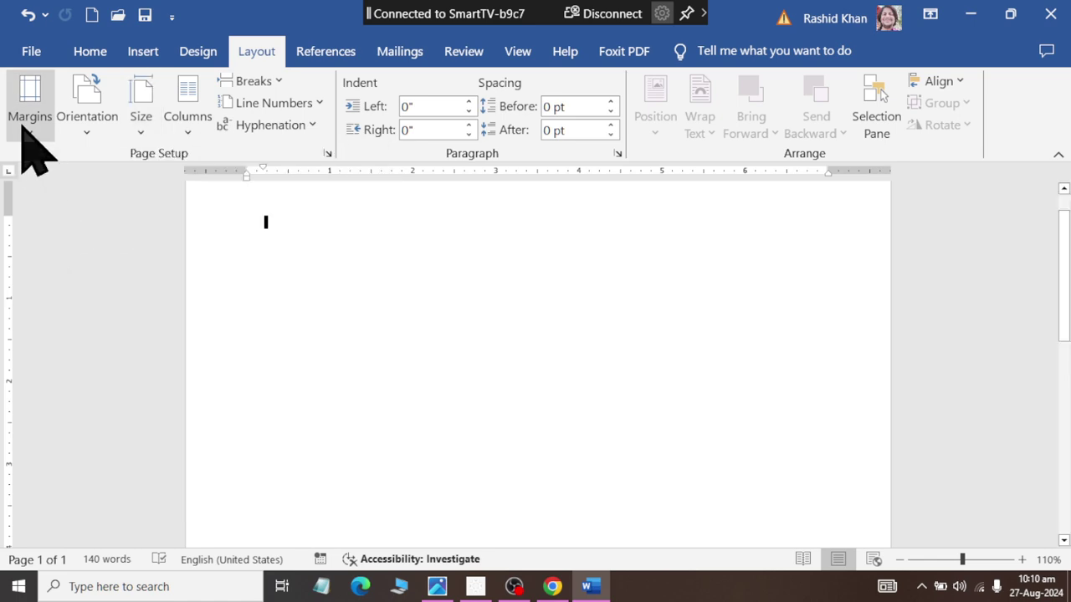
click(25, 121)
scroll(29, 276, down, 3)
click(63, 501)
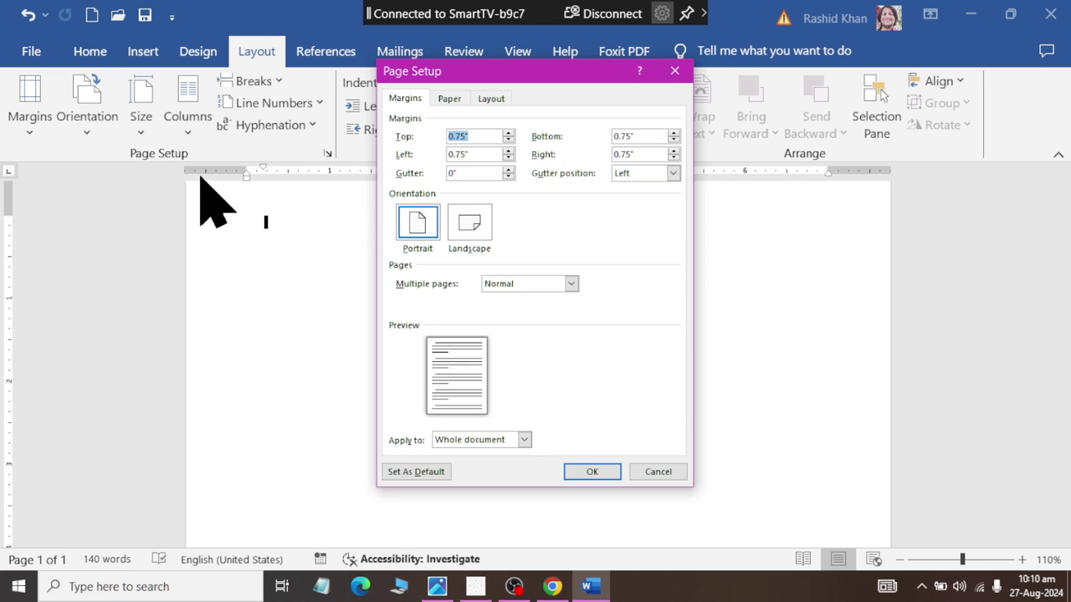
- Enter margins of 0.5" top, 0.25" bottom, 3.5" left, 0.5" right and apply them
click(477, 155)
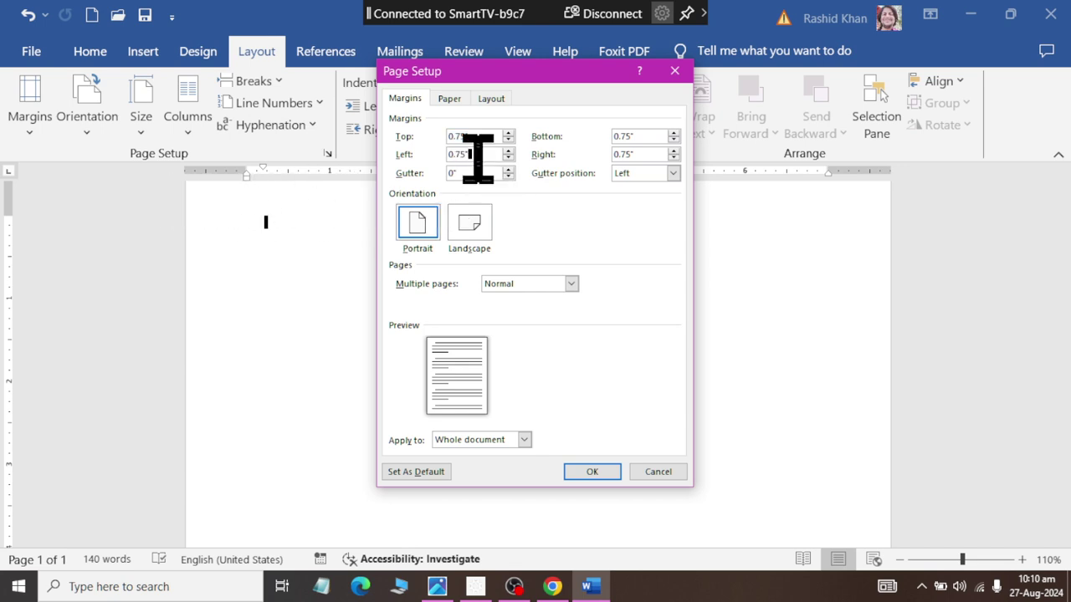
drag(478, 154, 363, 175)
text(1)
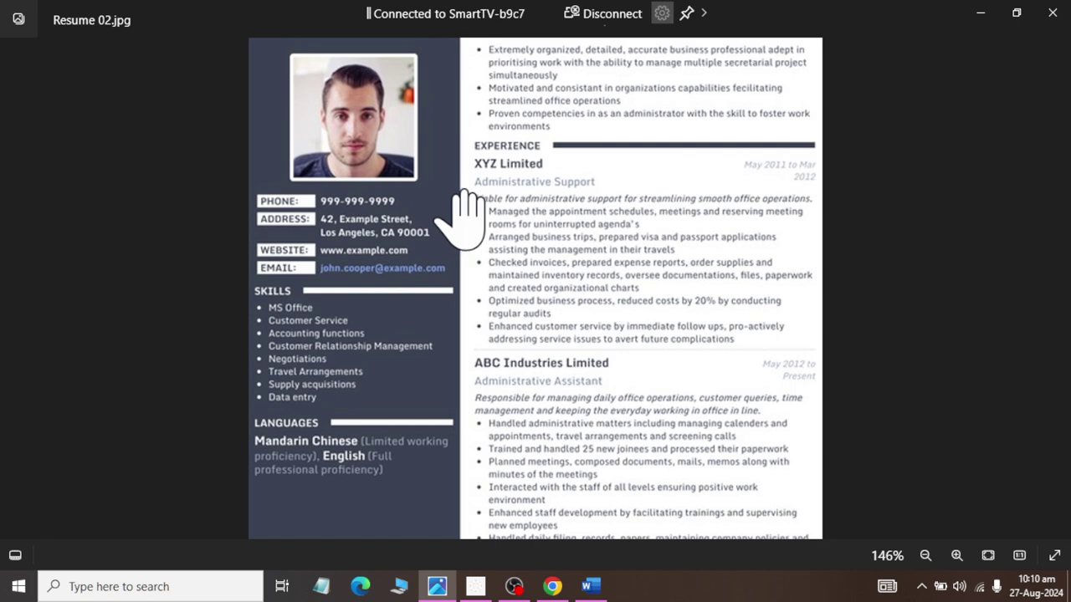
key(alt+Tab)
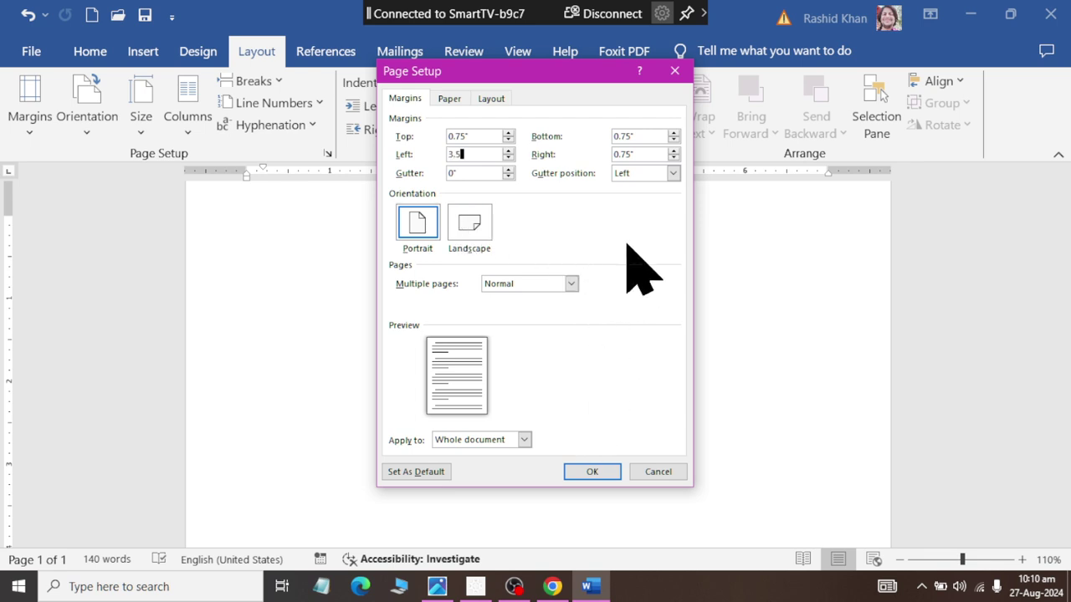
double_click(641, 154)
text(.5)
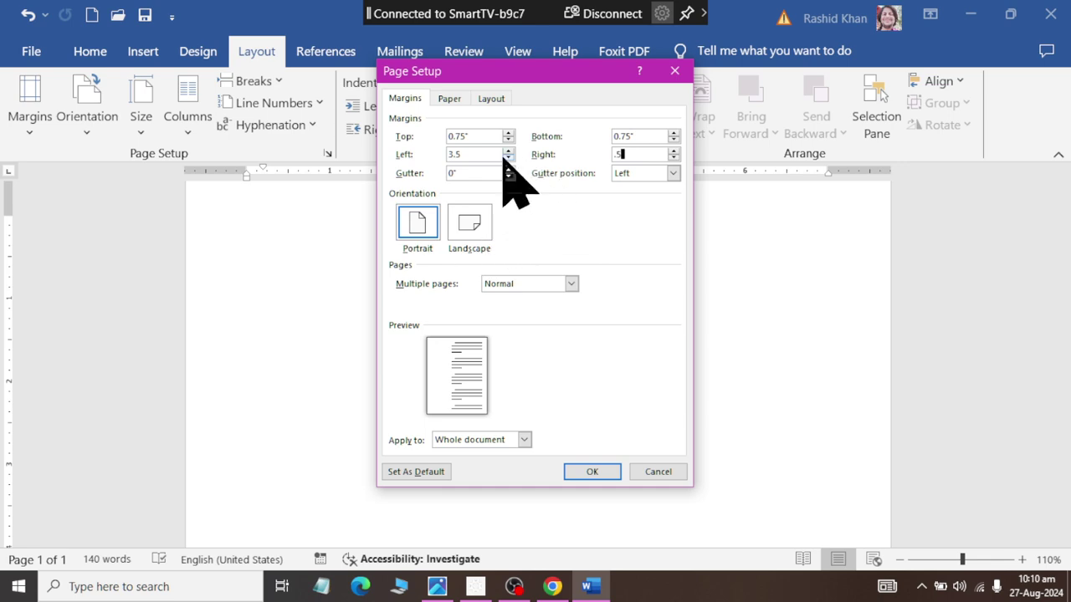
double_click(471, 136)
text(.5)
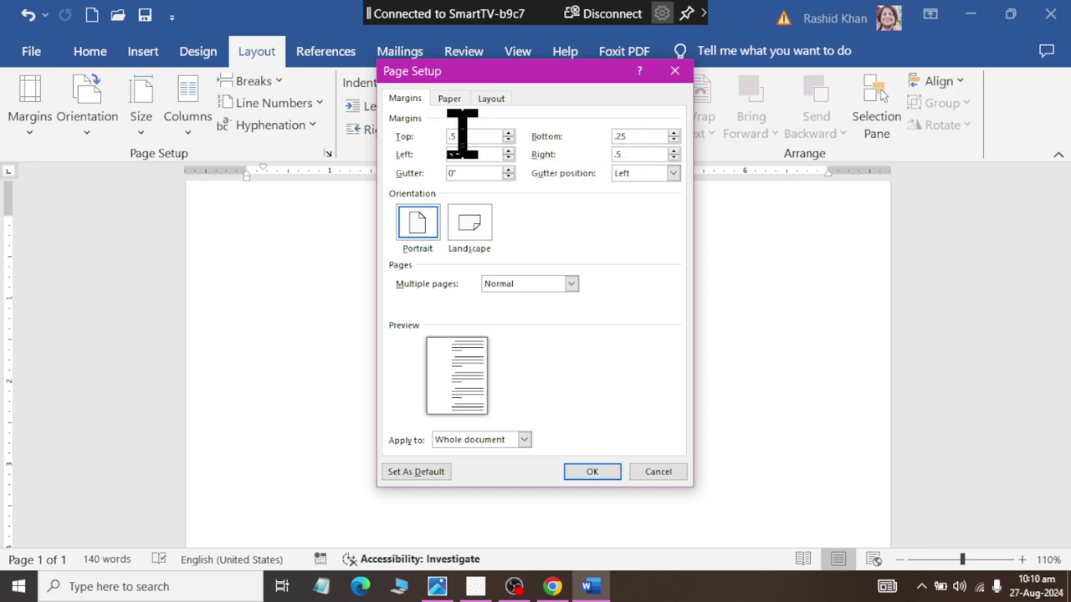
click(650, 153)
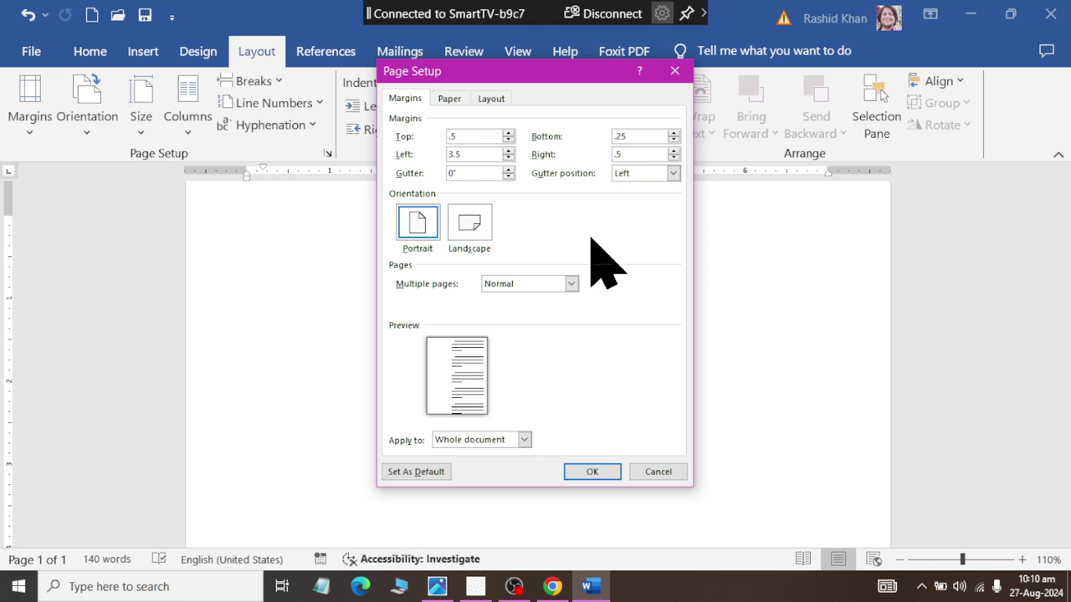
click(583, 472)
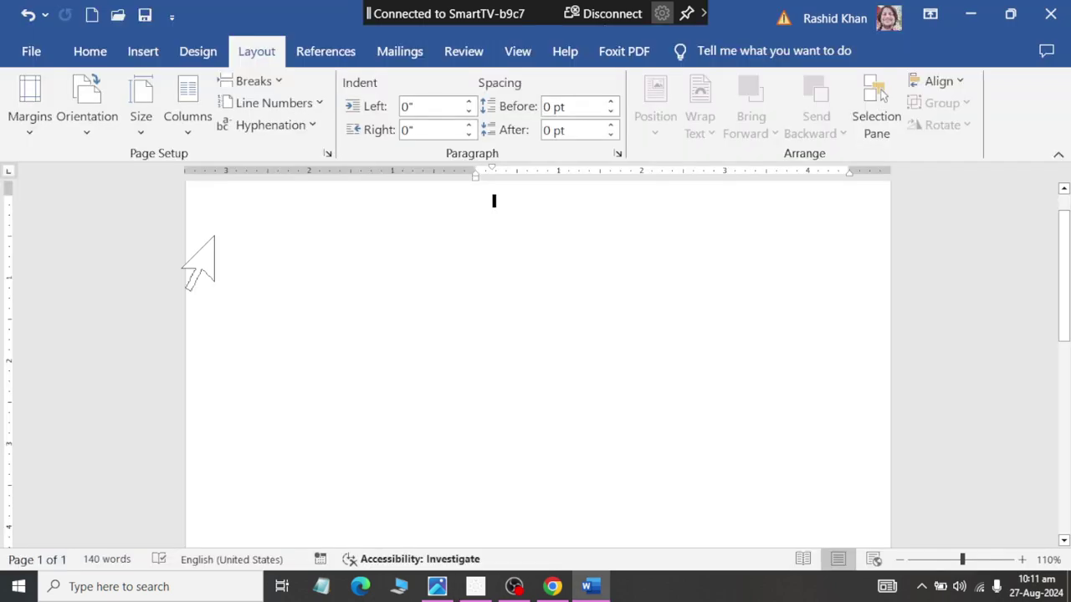
- After checking the reference, show the Selection Pane and open the Shapes gallery
key(alt+Tab)
key(alt+Tab)
key(alt+Tab)
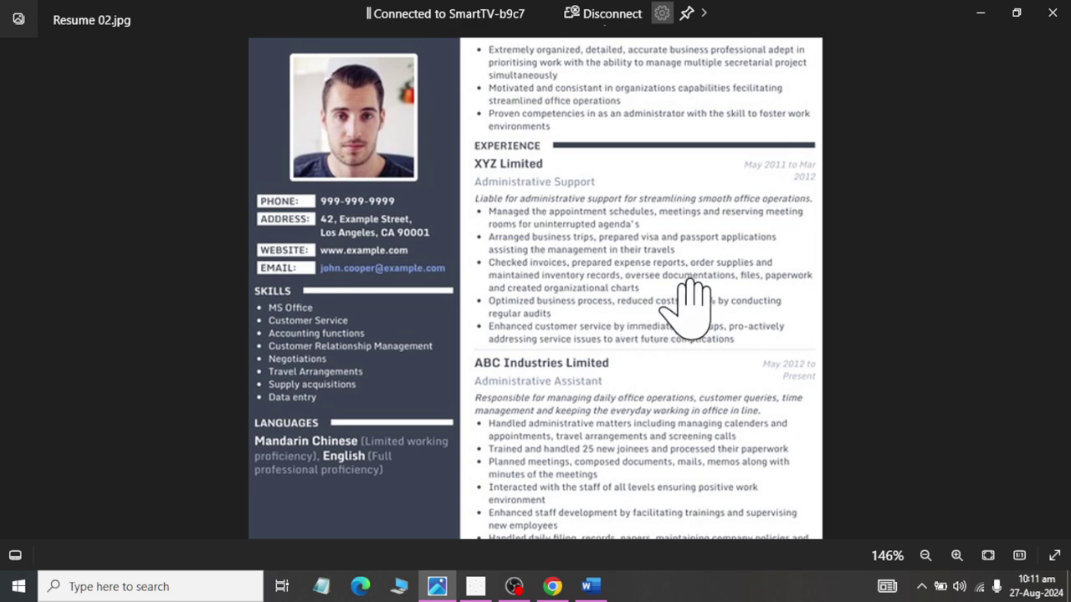
key(alt+Tab)
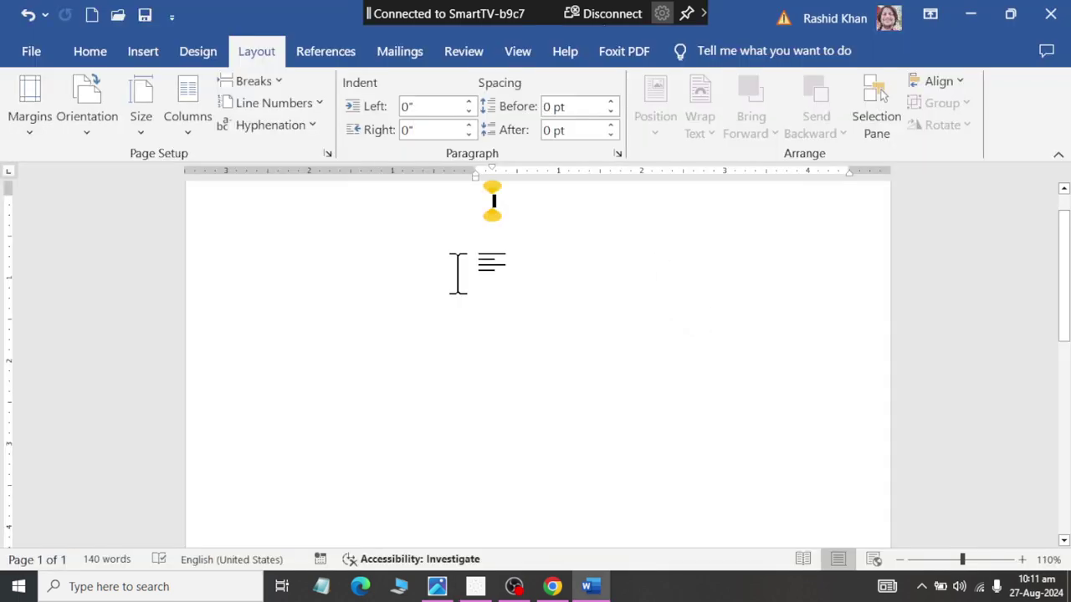
click(137, 52)
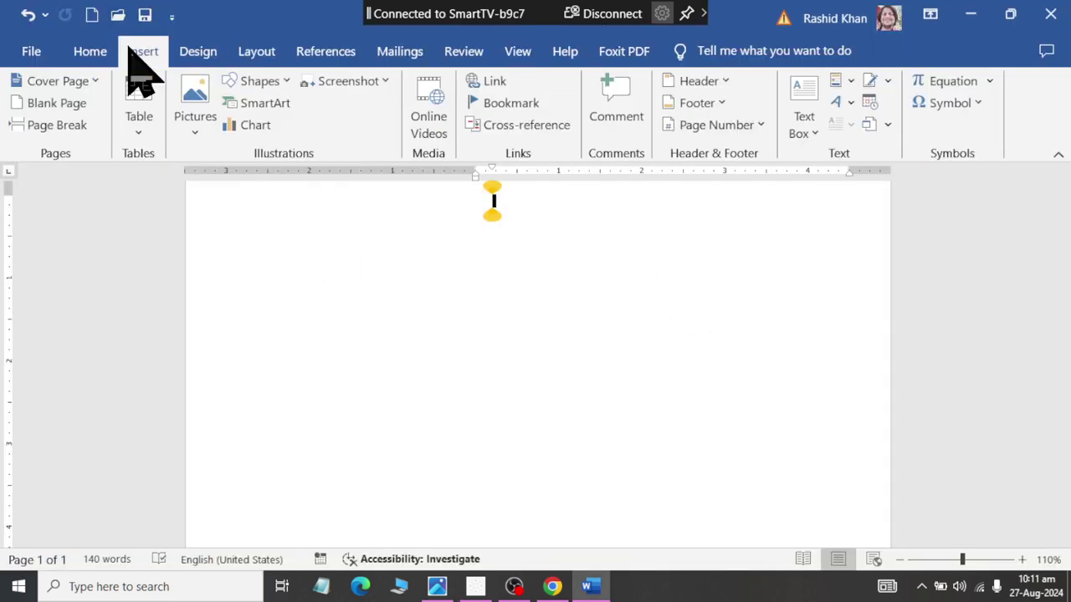
click(276, 82)
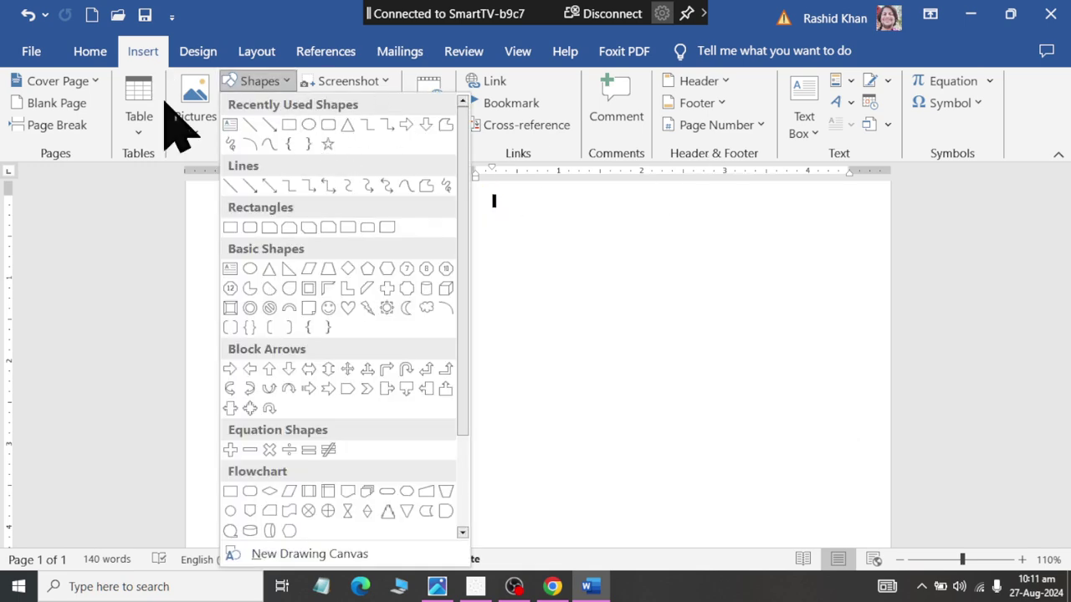
click(92, 53)
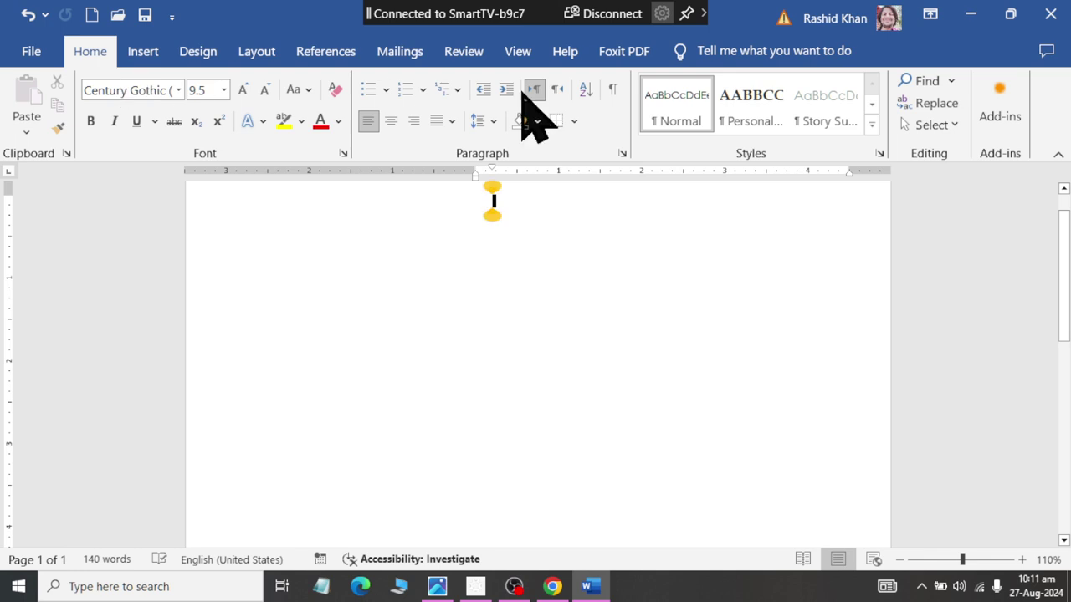
click(941, 127)
click(925, 244)
click(144, 54)
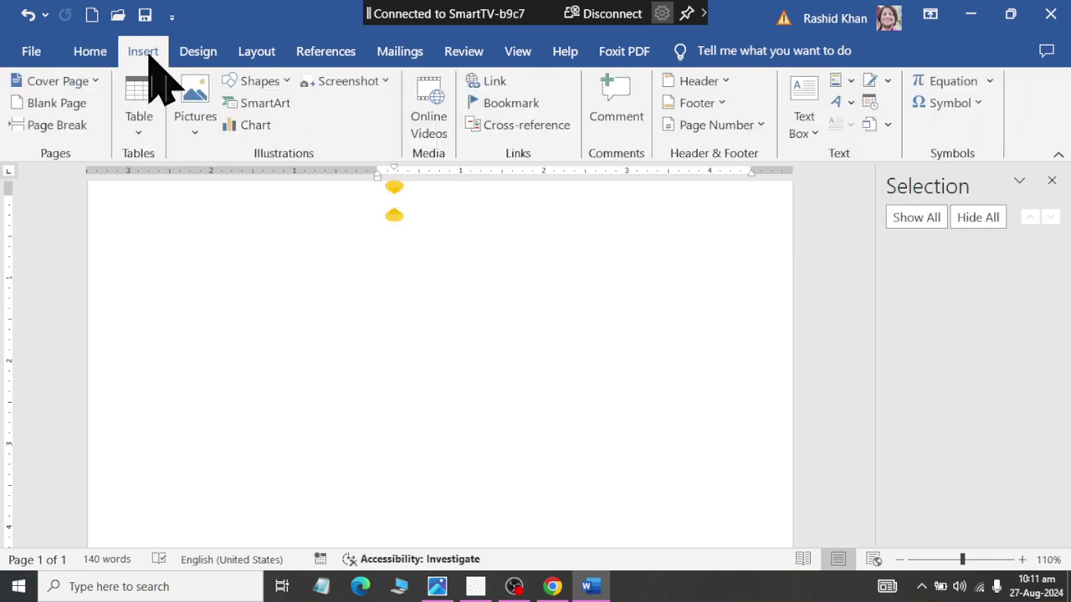
click(236, 87)
- Draw a rectangle at the page's top-left and close the Selection pane
click(287, 138)
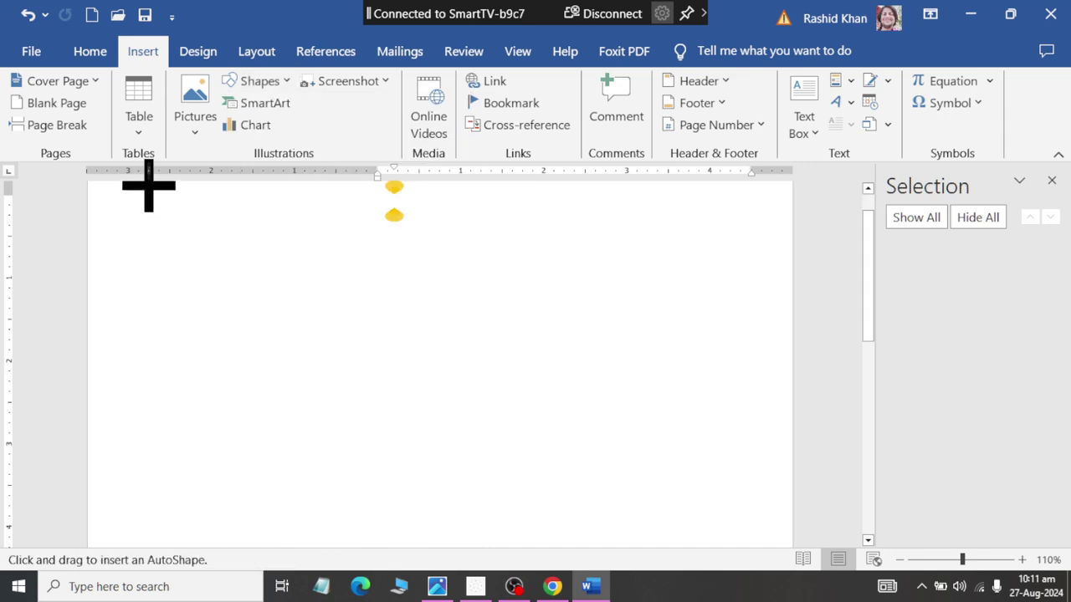
drag(148, 185, 198, 328)
ctrl+scroll(572, 295, down, 3)
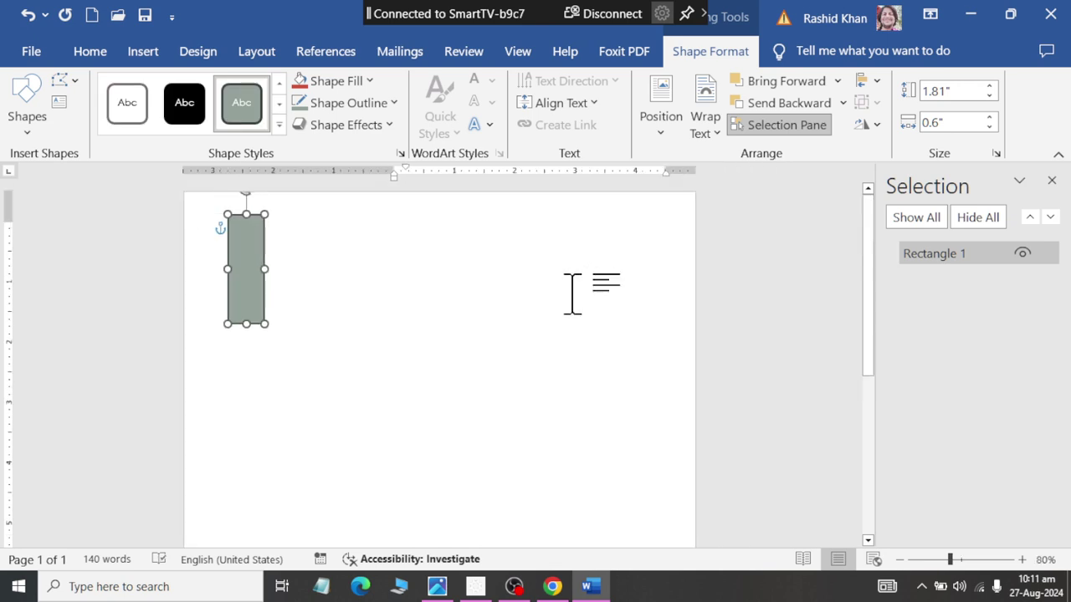
ctrl+scroll(572, 295, down, 1)
click(1051, 184)
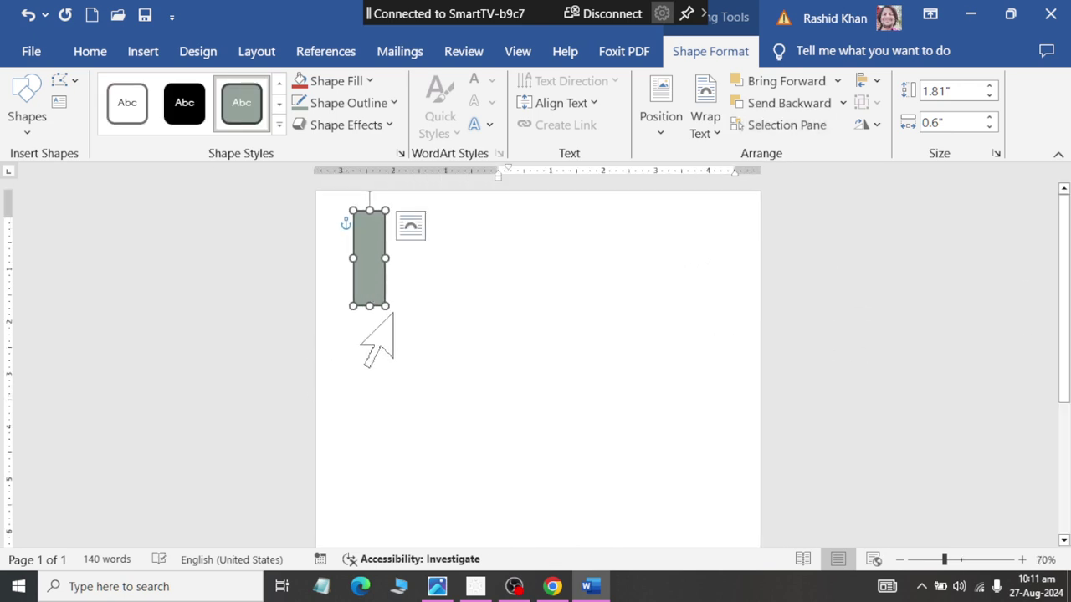
- Enlarge the grey rectangle into a tall sidebar about 10 inches high
drag(384, 306, 500, 475)
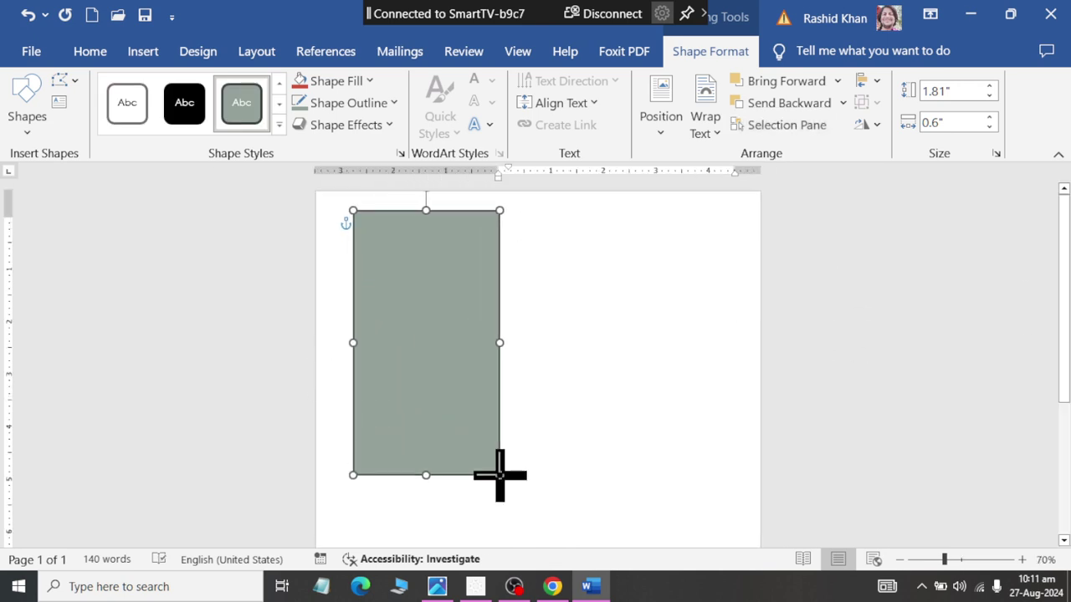
scroll(507, 383, down, 3)
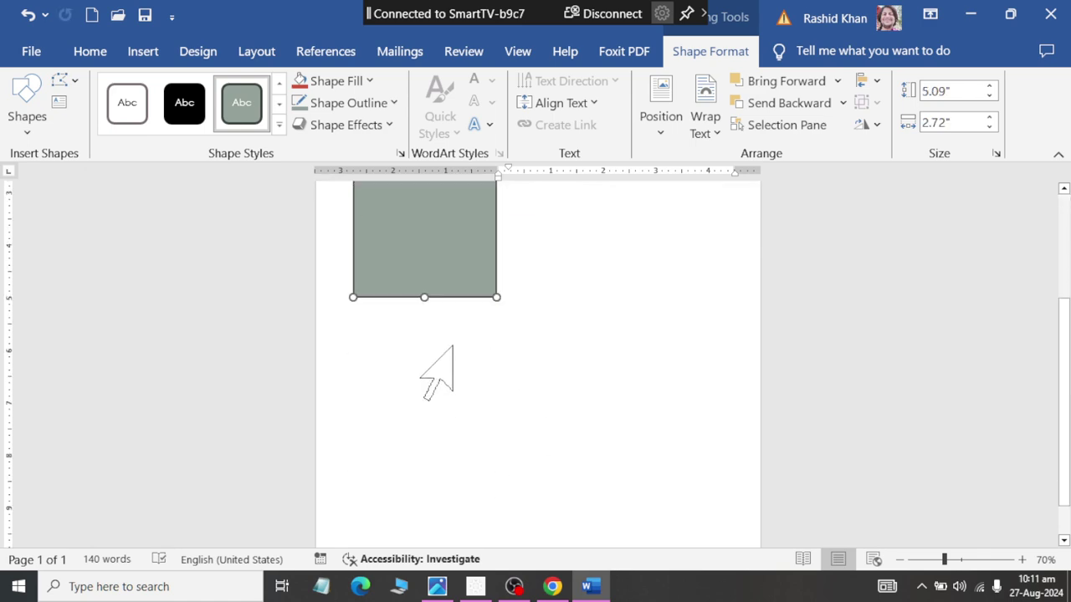
drag(424, 297, 438, 442)
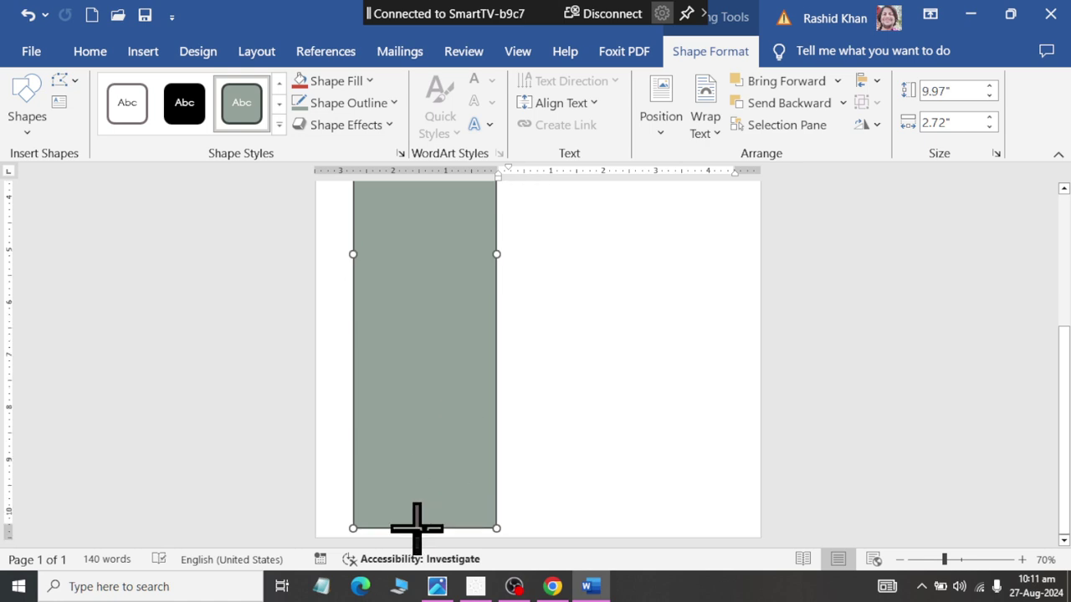
drag(417, 528, 417, 547)
click(609, 282)
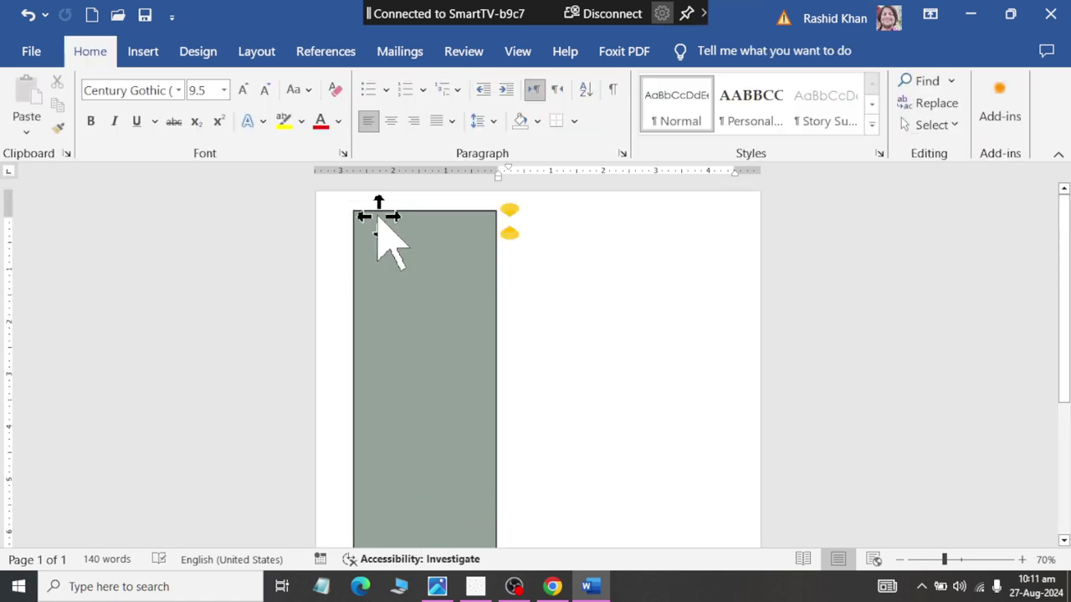
scroll(396, 232, up, 9)
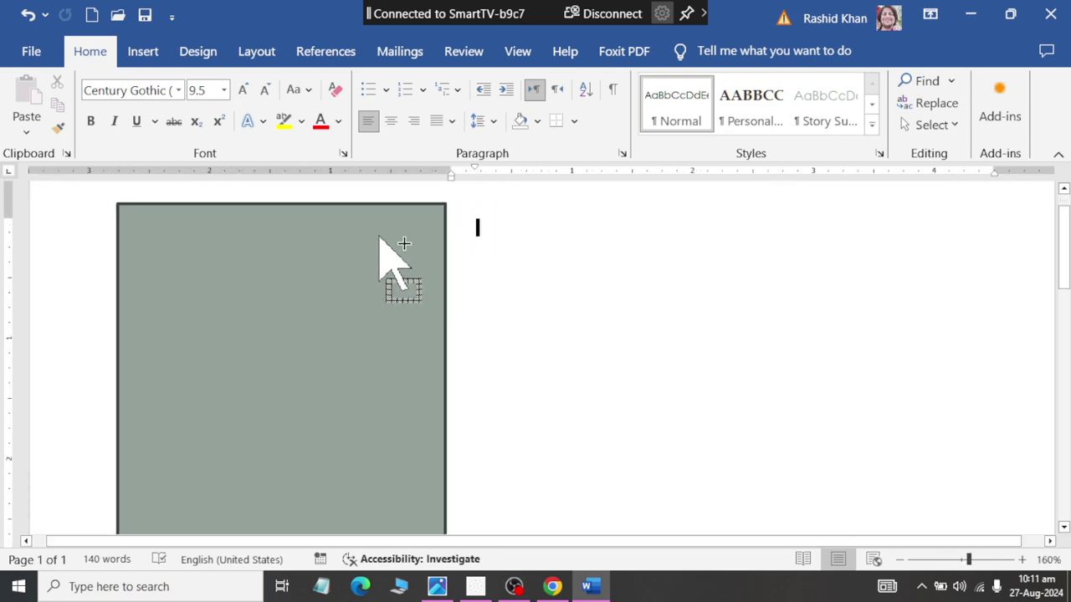
scroll(222, 282, down, 3)
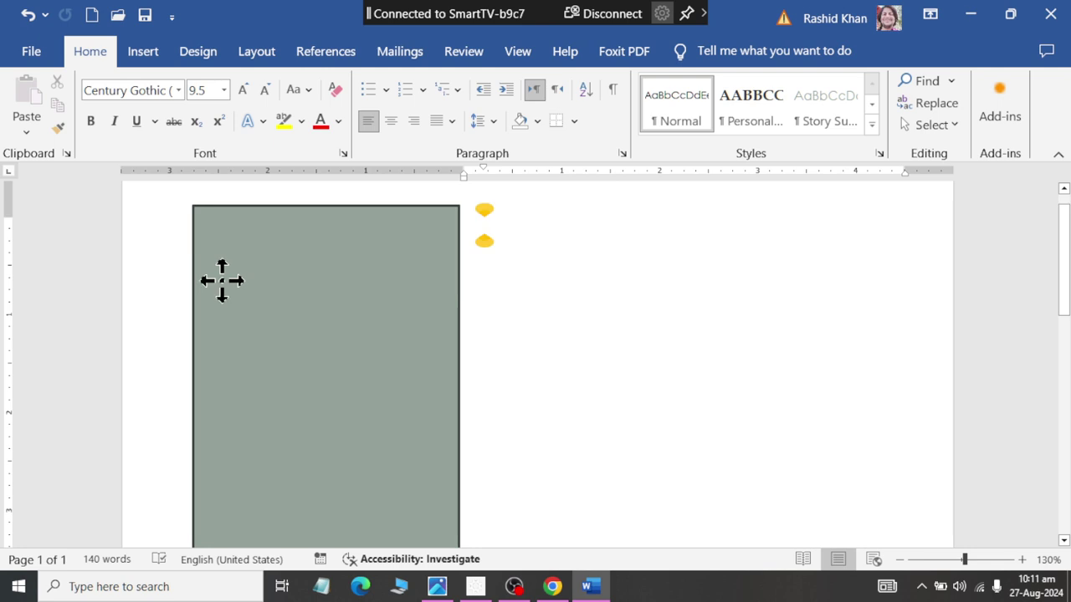
- Drag the sidebar's left edge outward toward the page's left edge
click(222, 281)
scroll(226, 301, down, 5)
scroll(226, 351, down, 4)
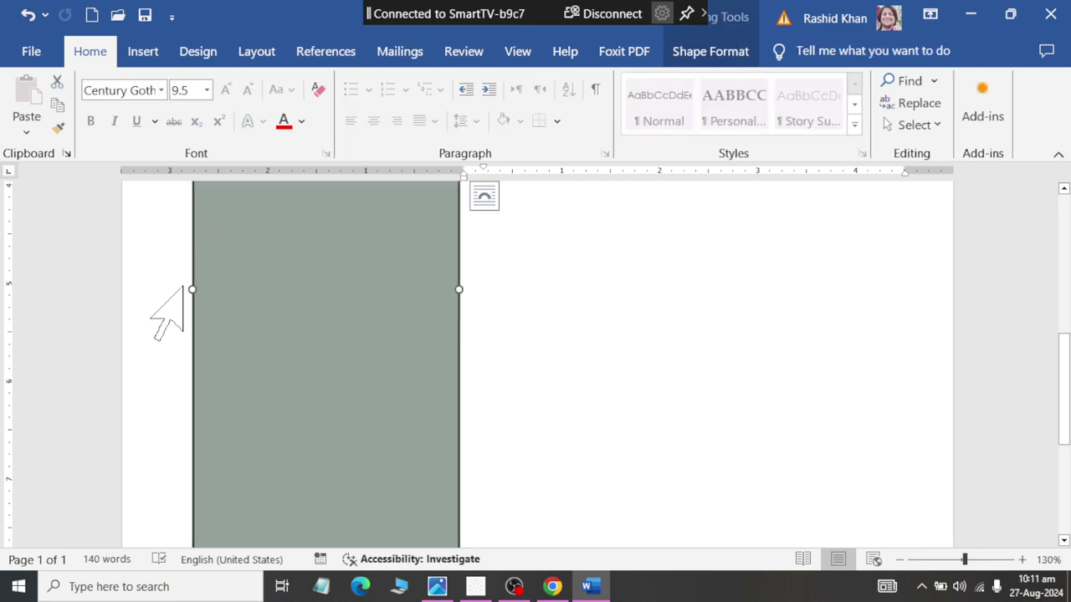
drag(191, 288, 172, 289)
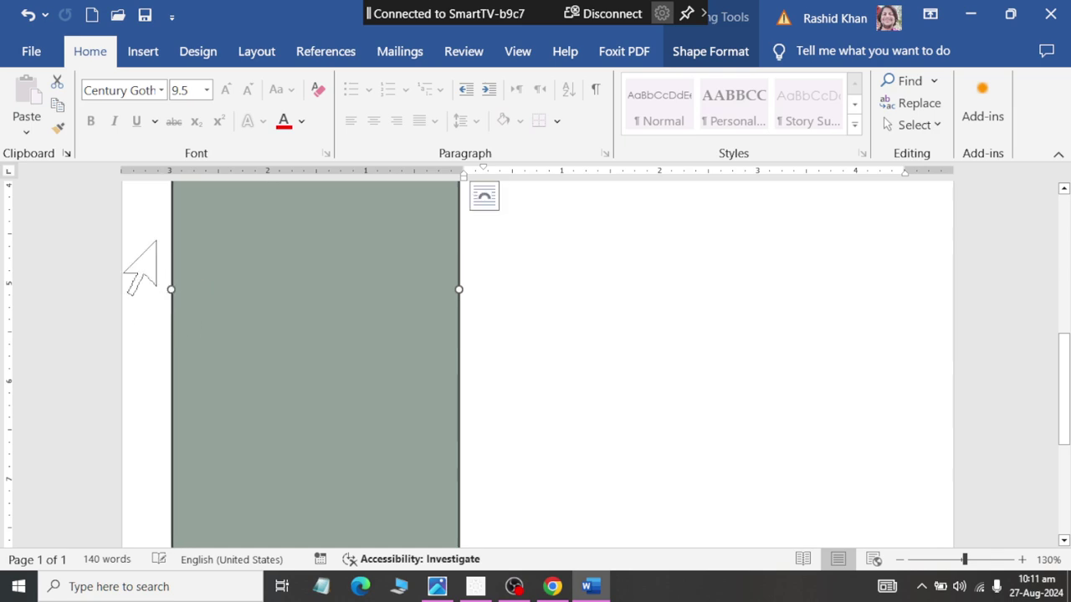
scroll(134, 268, up, 3)
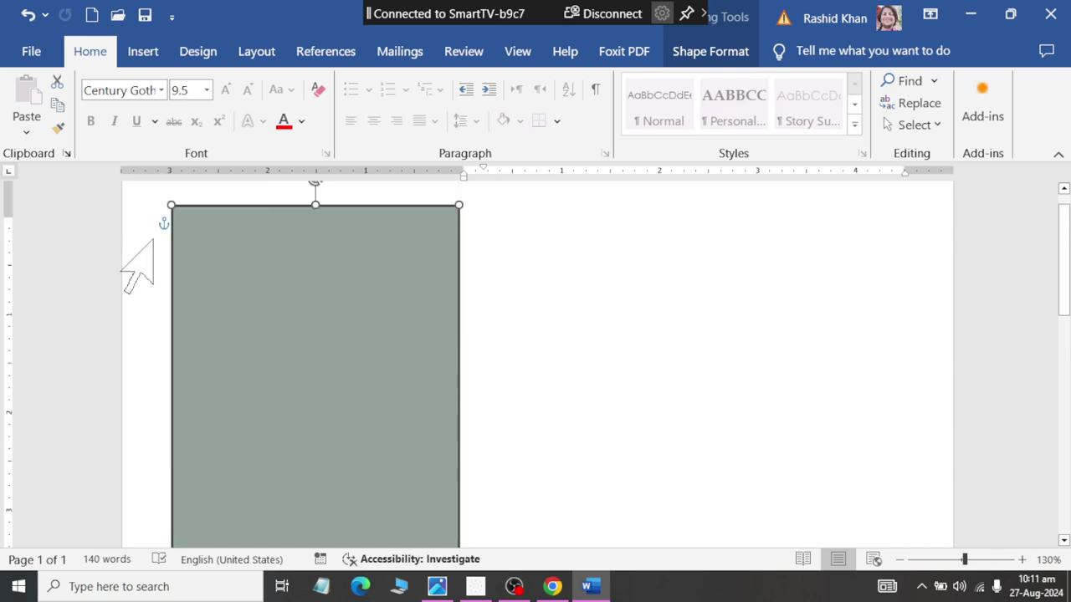
click(613, 260)
ctrl+scroll(613, 260, down, 4)
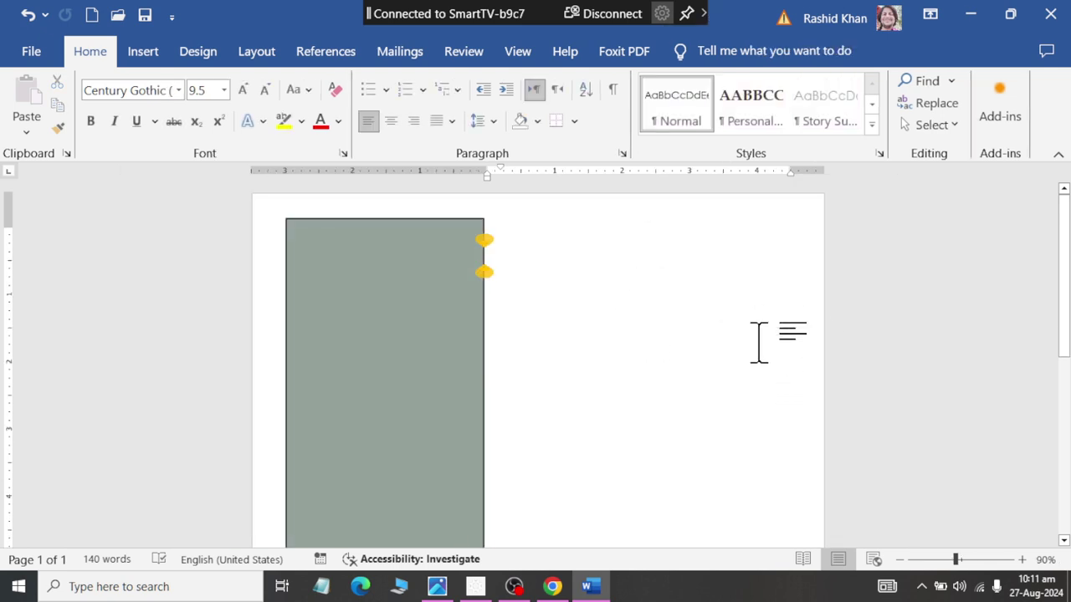
scroll(669, 326, down, 1)
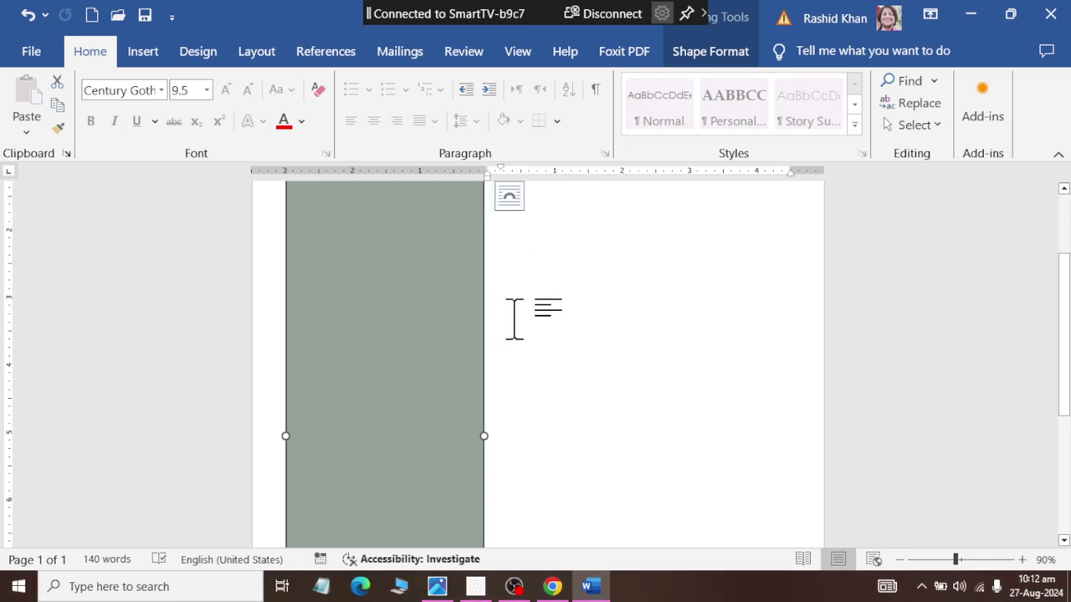
click(633, 270)
- Rename Rectangle 1 to 'main' in the Selection Pane
scroll(492, 268, up, 1)
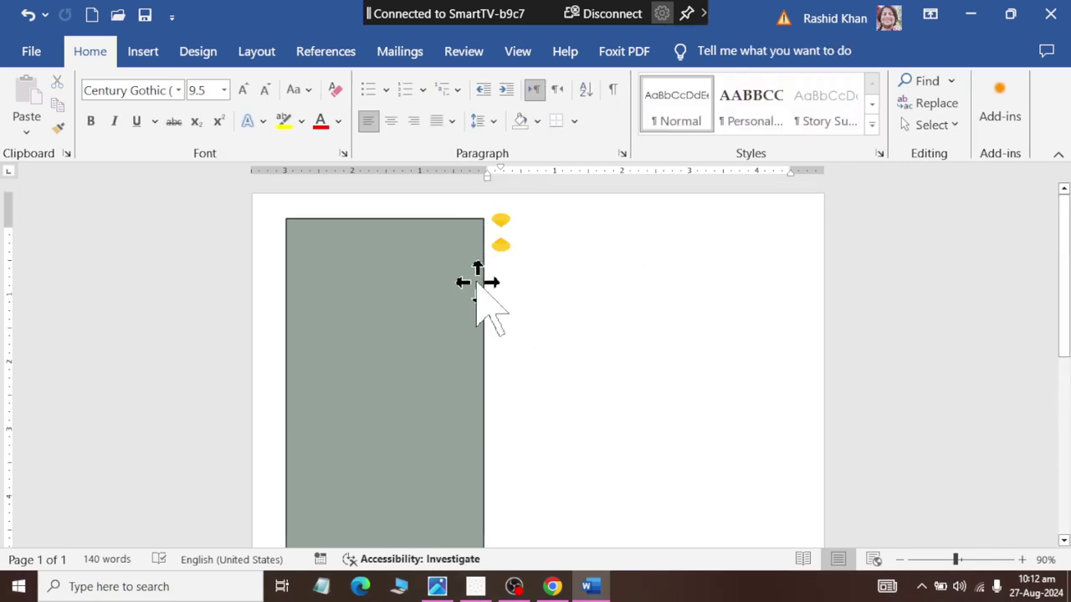
click(936, 125)
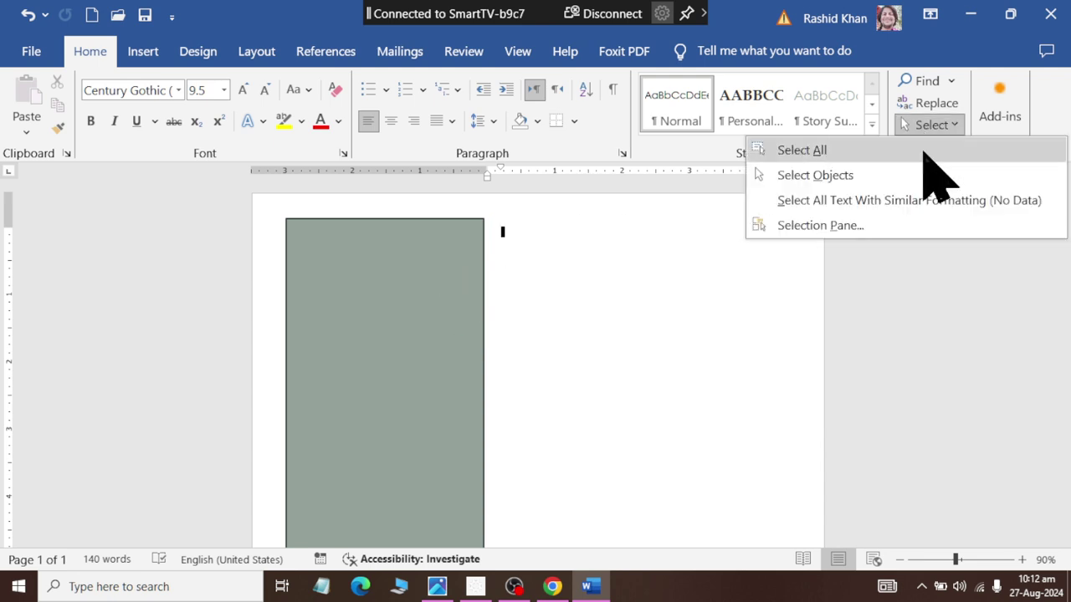
click(928, 224)
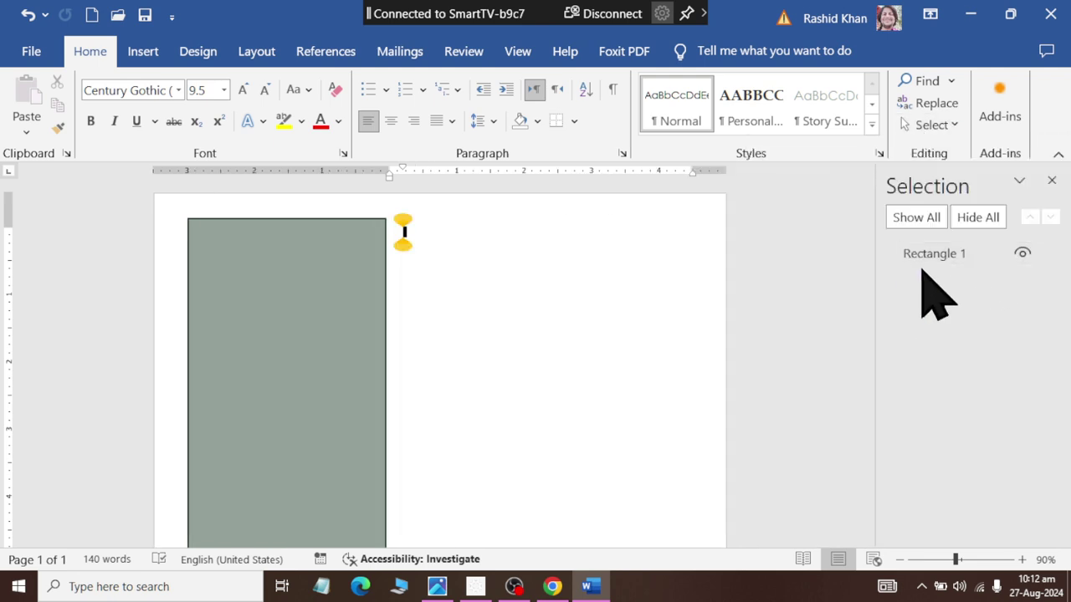
click(930, 253)
click(987, 251)
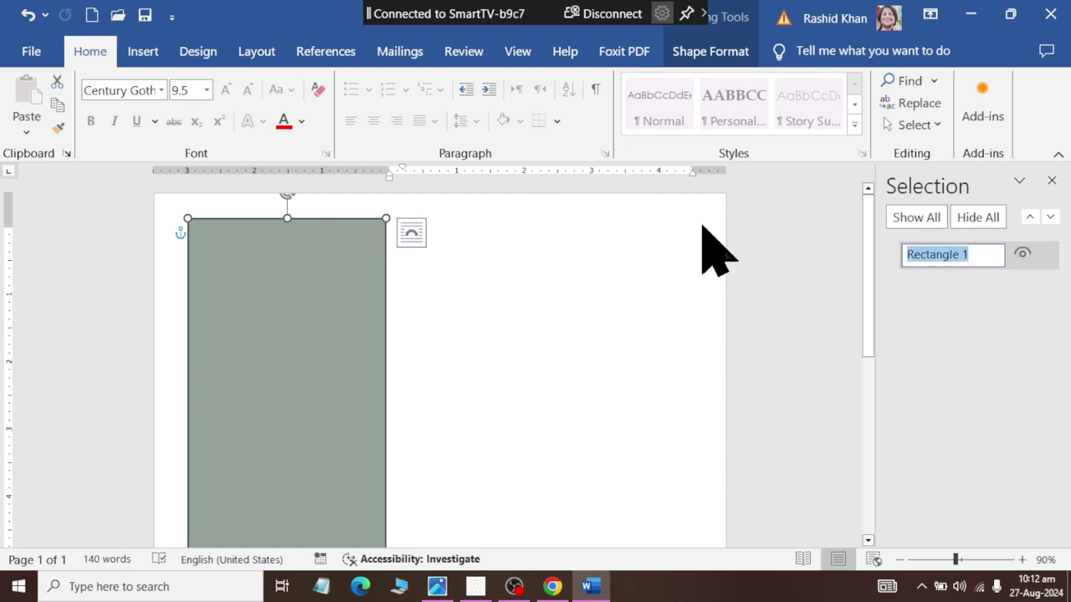
text(main)
key(Return)
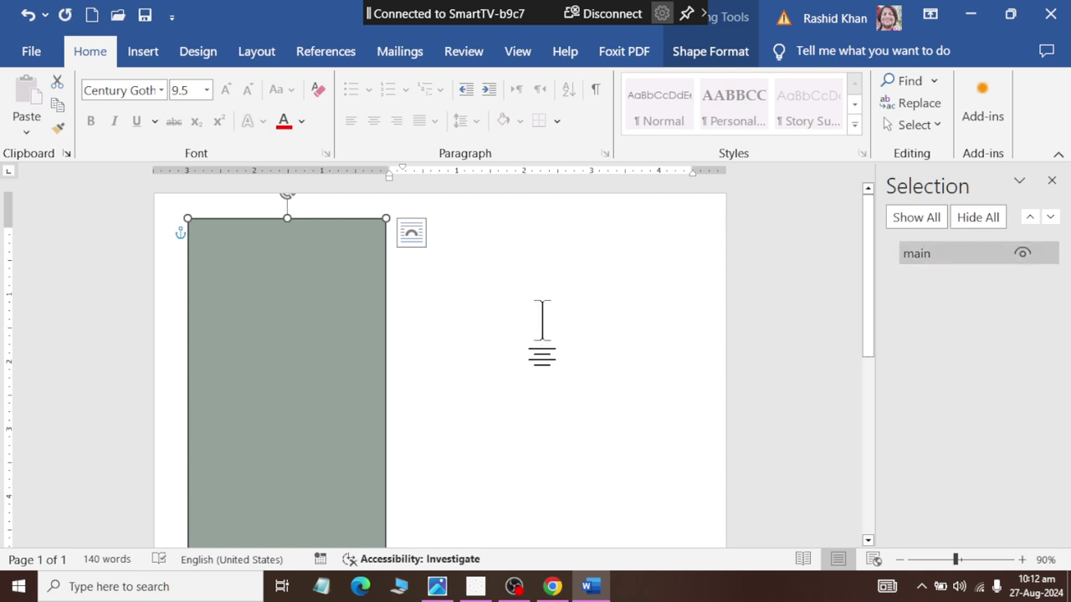
key(alt+Tab)
key(alt+Tab)
- Fill the sidebar Black, Lighter 35% and give it no outline
click(719, 51)
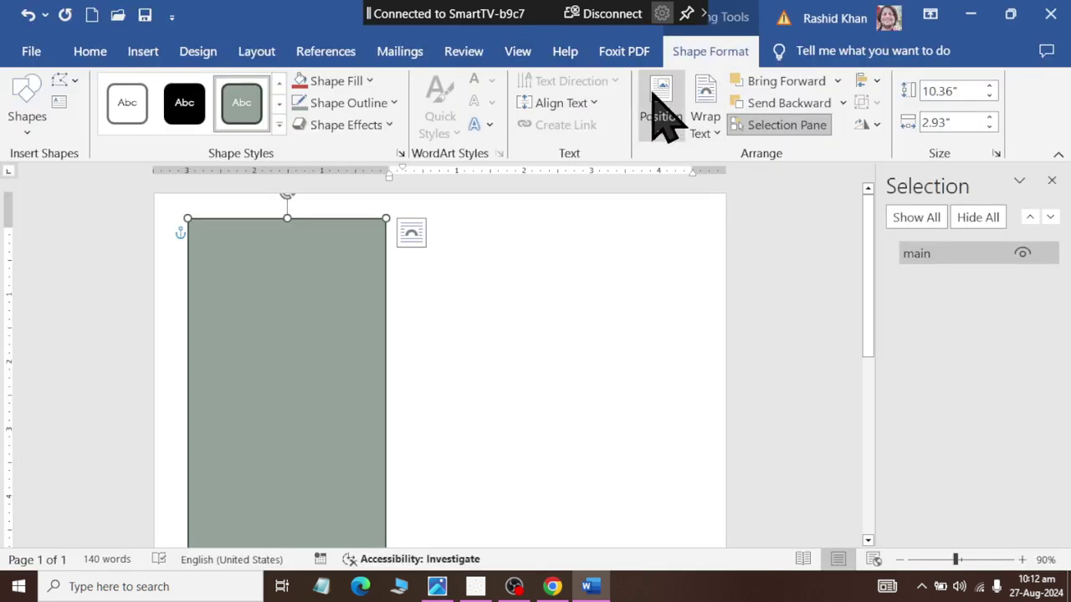
click(342, 80)
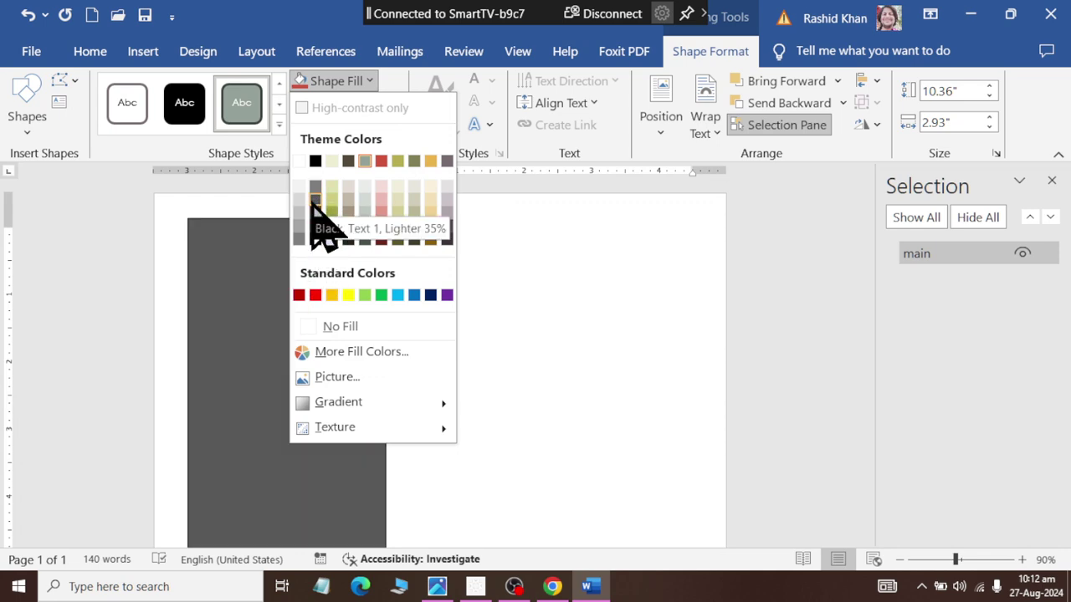
click(313, 203)
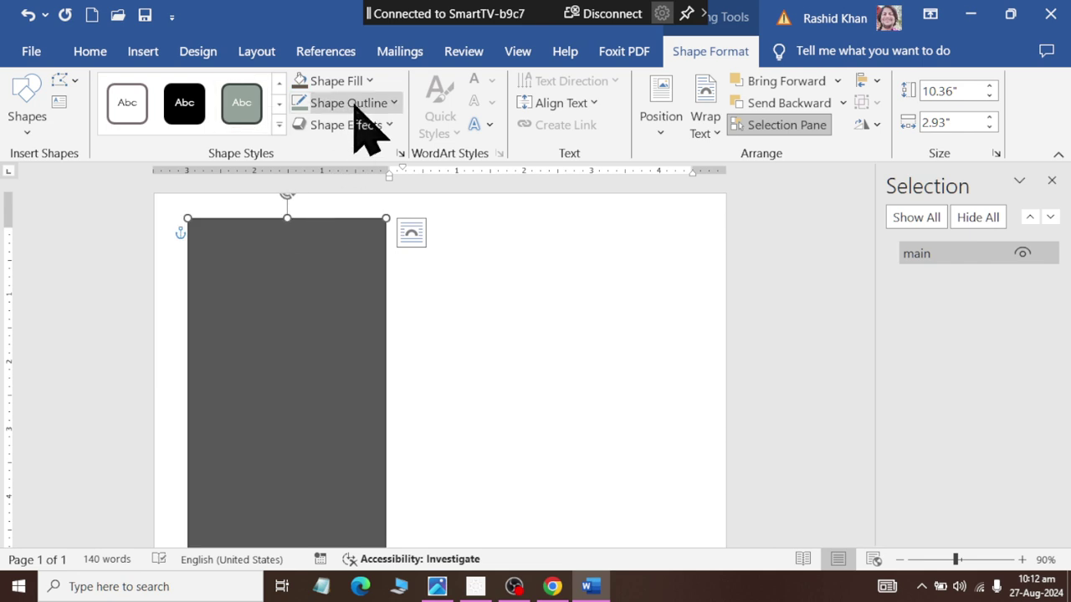
click(359, 107)
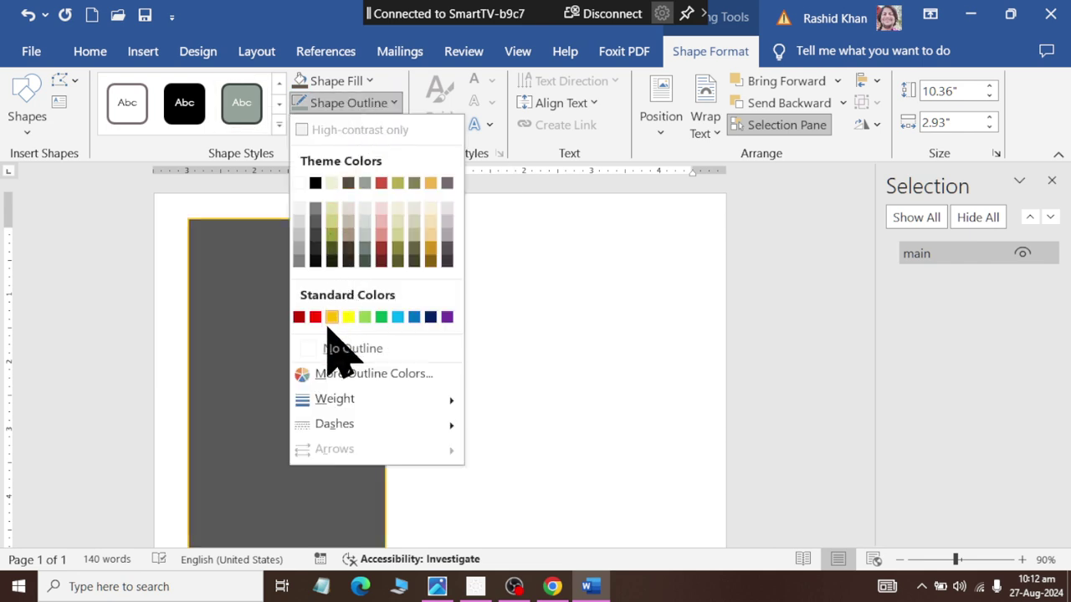
click(371, 355)
click(662, 263)
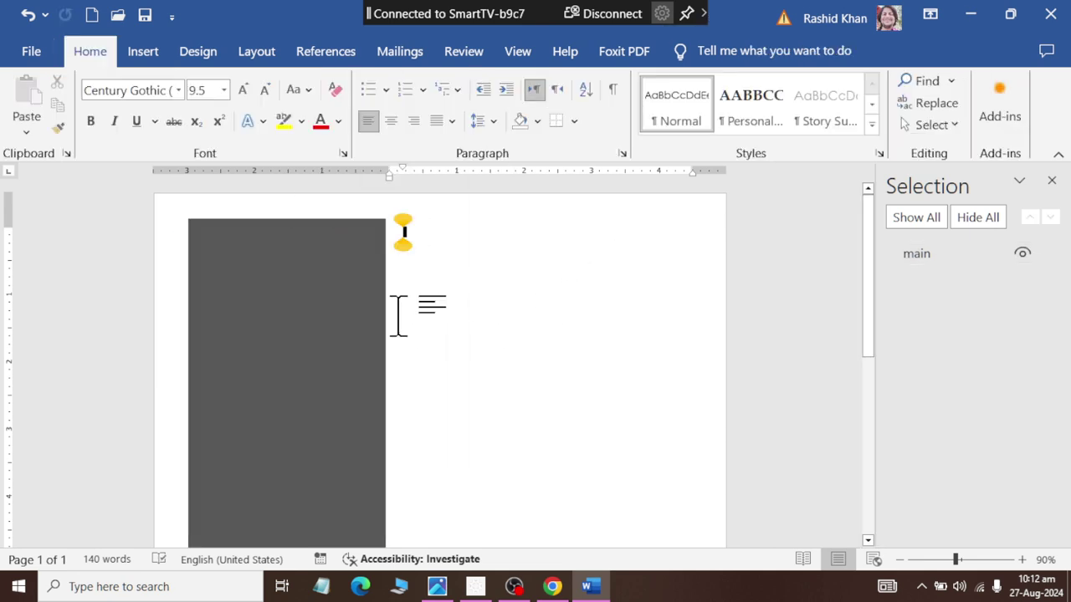
key(alt+Tab)
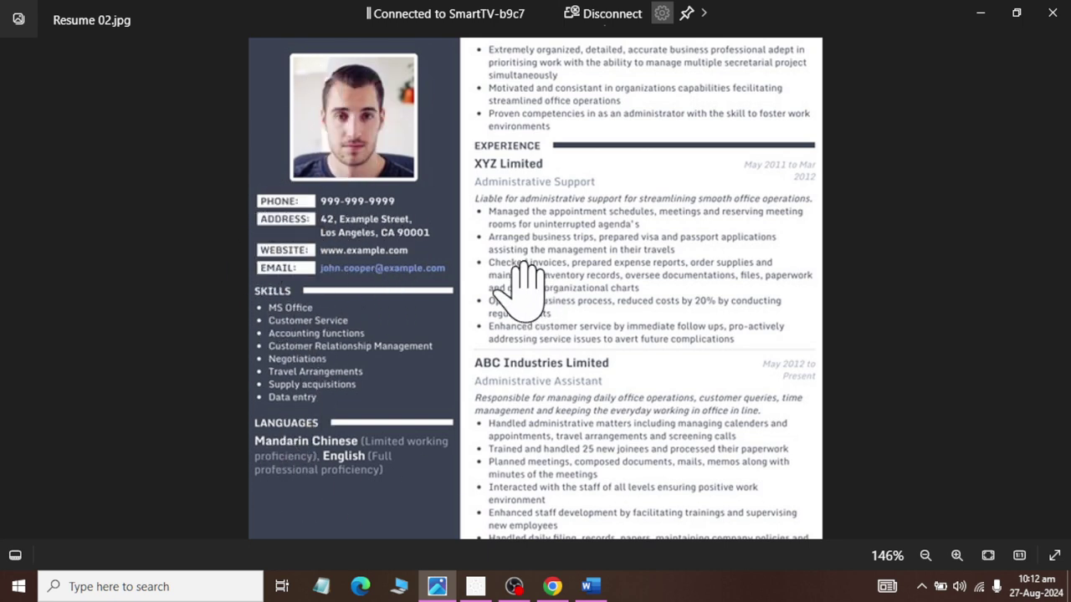
- Zoom into the reference's photo and contact labels, then return to Word's Insert tab
scroll(347, 87, up, 3)
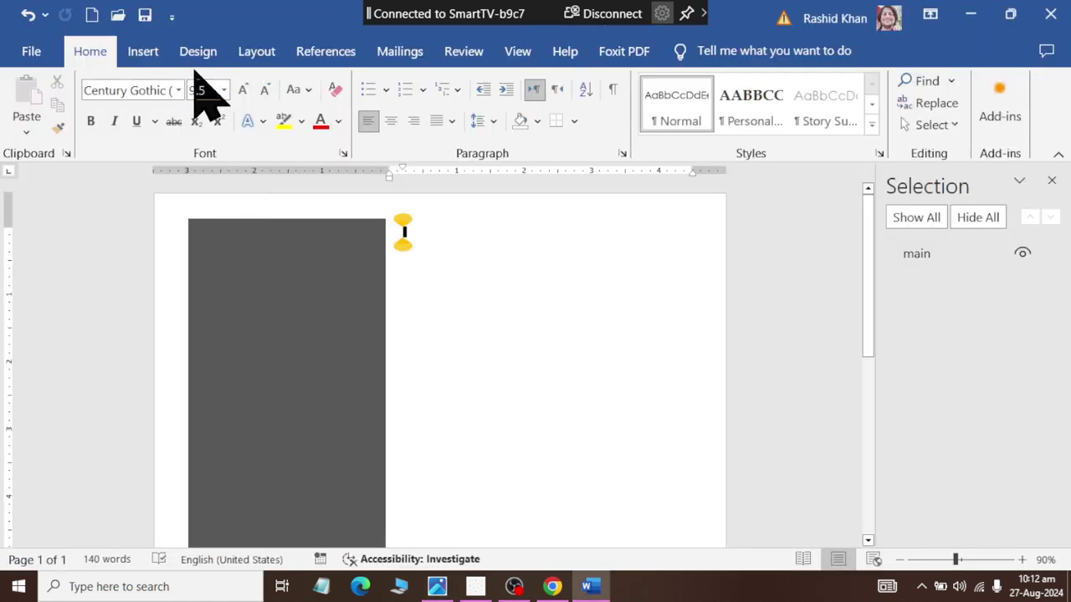
click(144, 51)
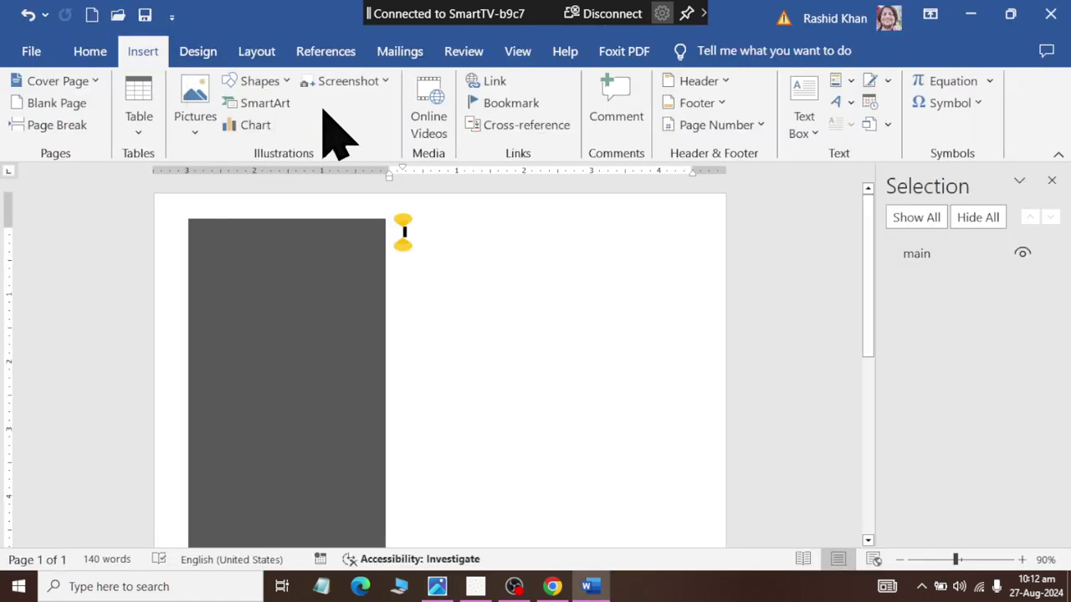
- Draw a small test rectangle beside the sidebar, then delete it
click(258, 80)
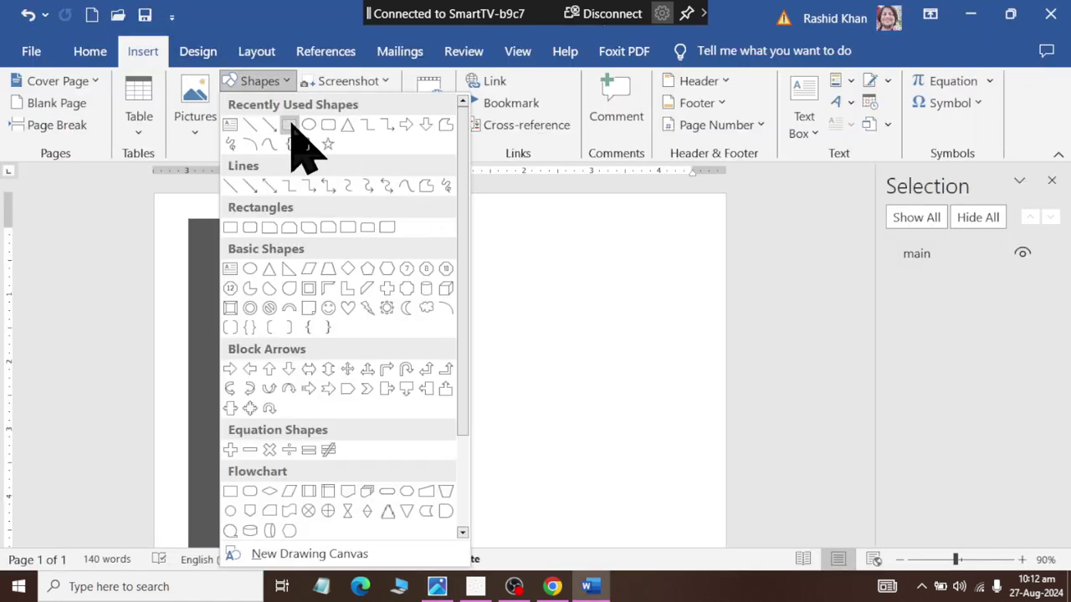
click(290, 124)
drag(459, 268, 509, 343)
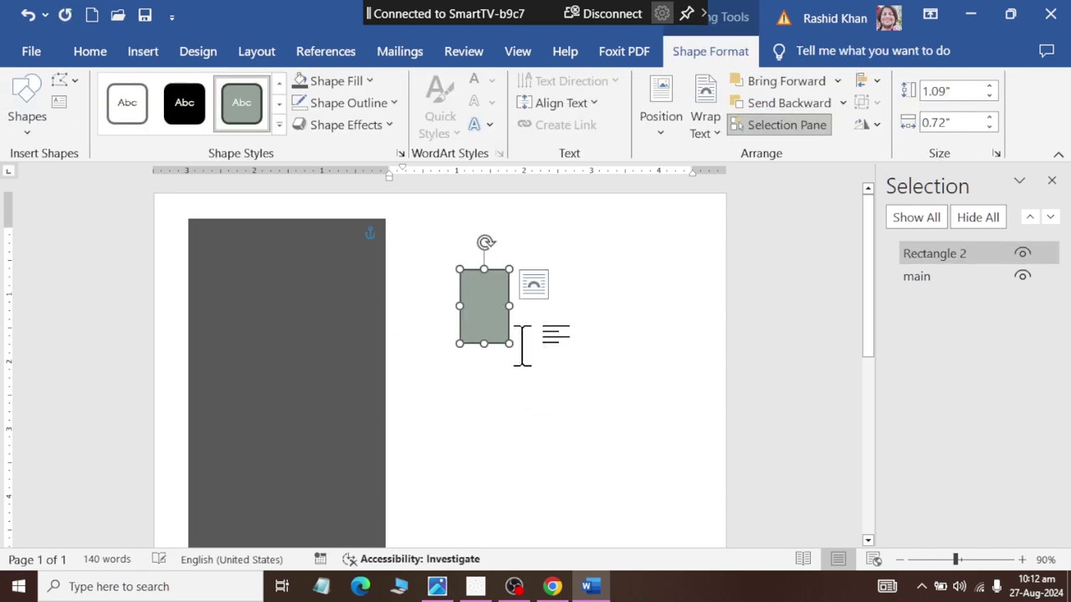
key(Delete)
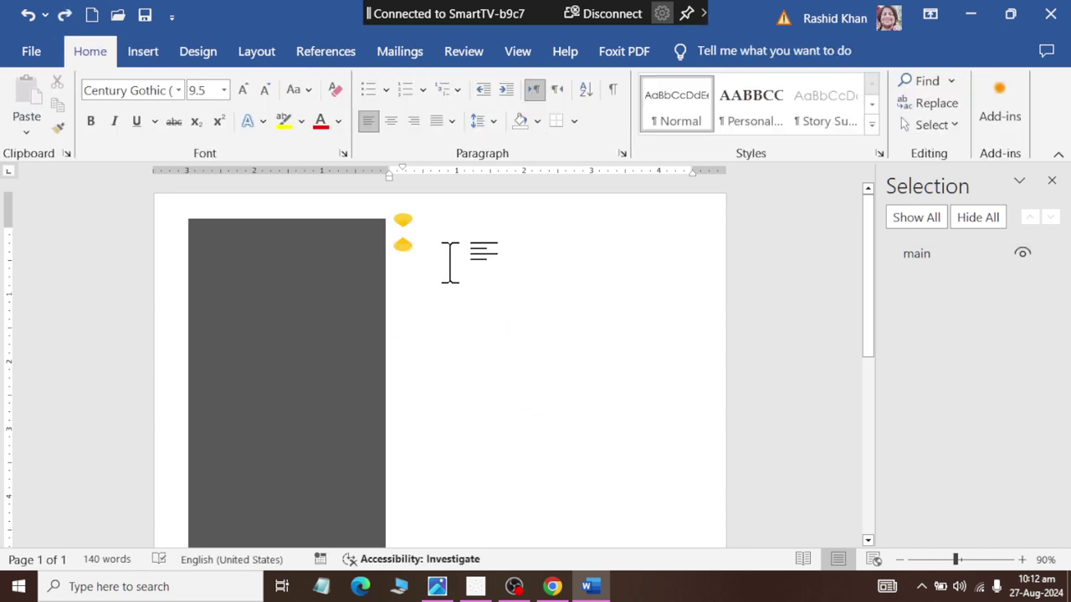
- Set the Design tab's page colour to dark red
click(186, 51)
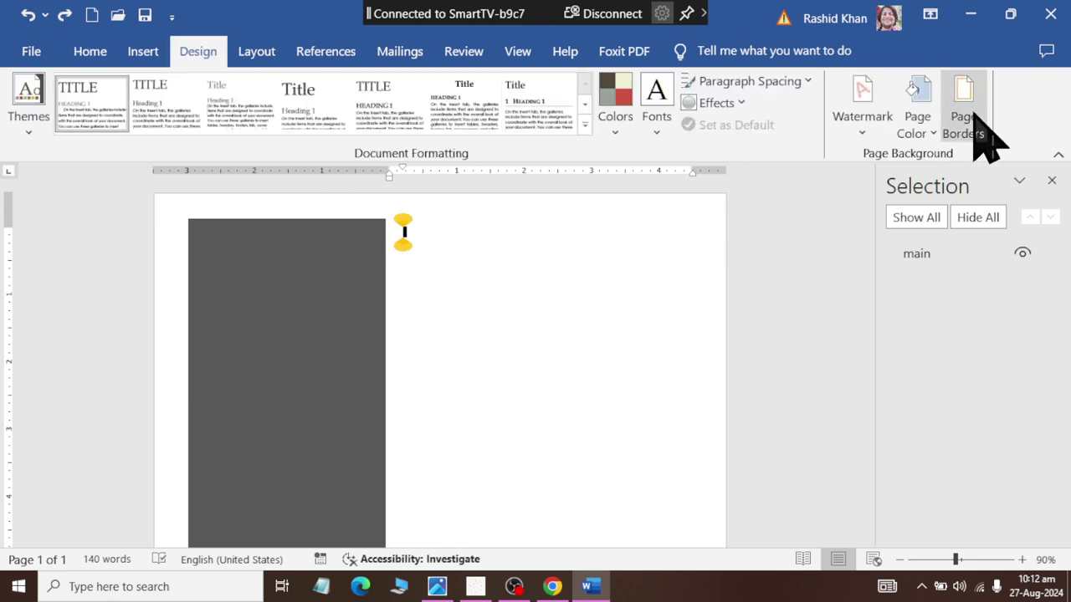
click(920, 134)
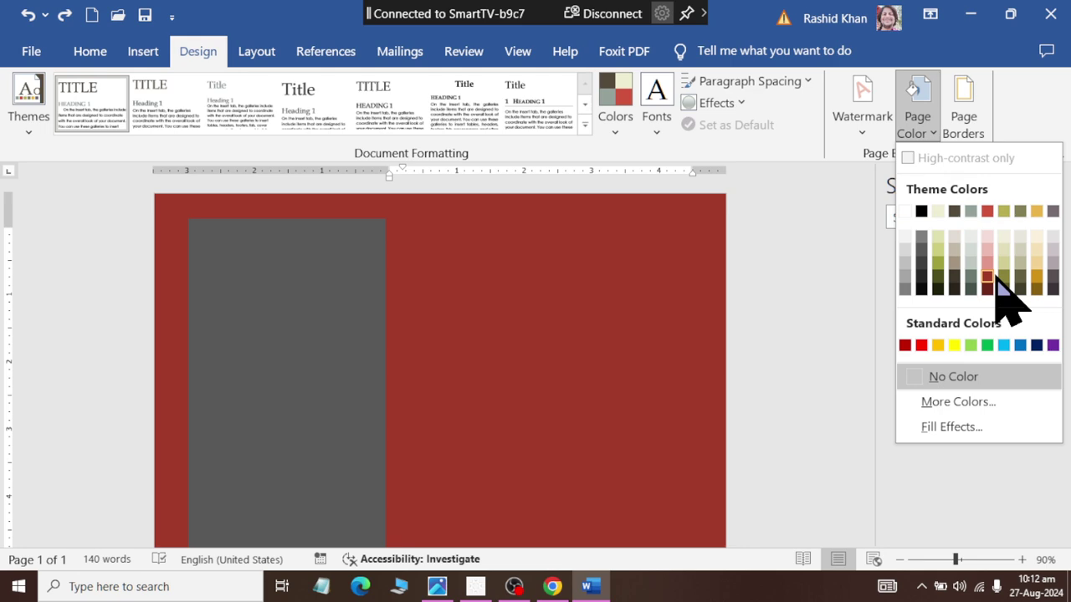
click(996, 279)
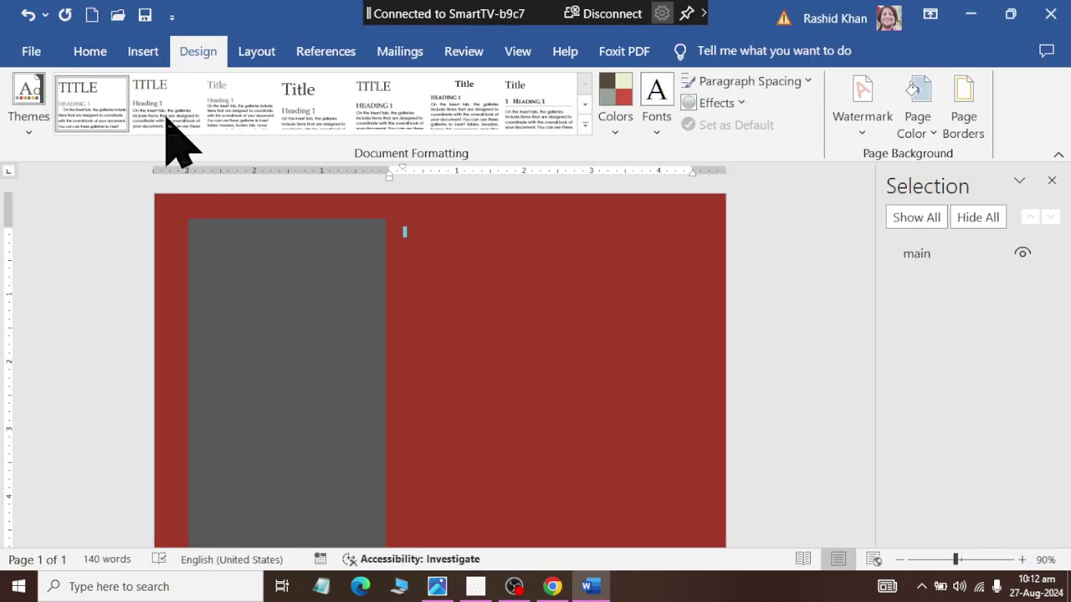
- Draw a roughly 2.05" by 1.72" placeholder rectangle near the sidebar's top and select it
click(142, 51)
click(259, 80)
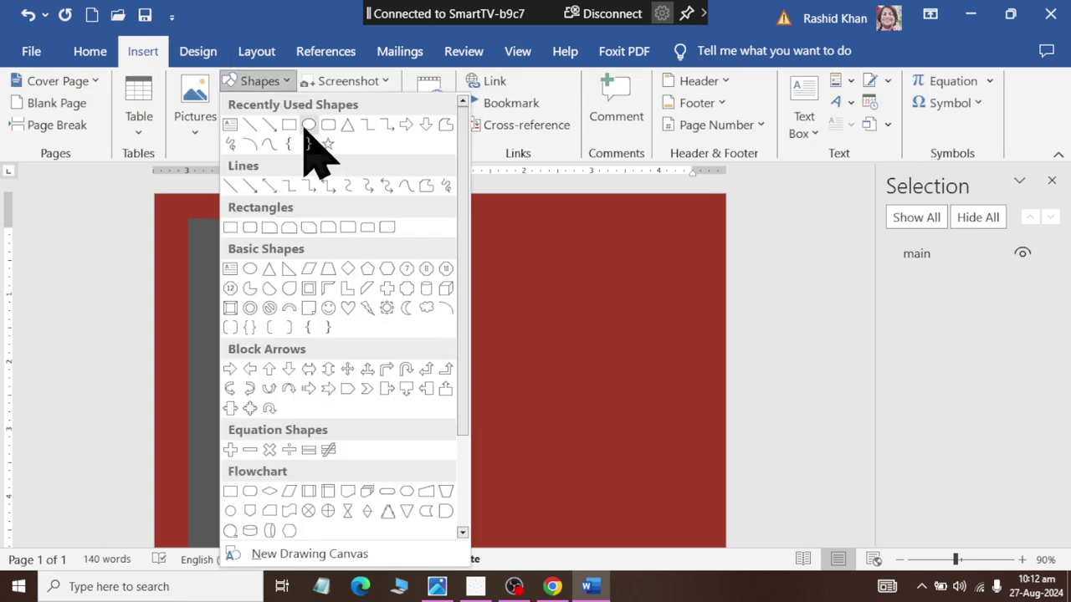
click(289, 124)
drag(525, 342, 475, 277)
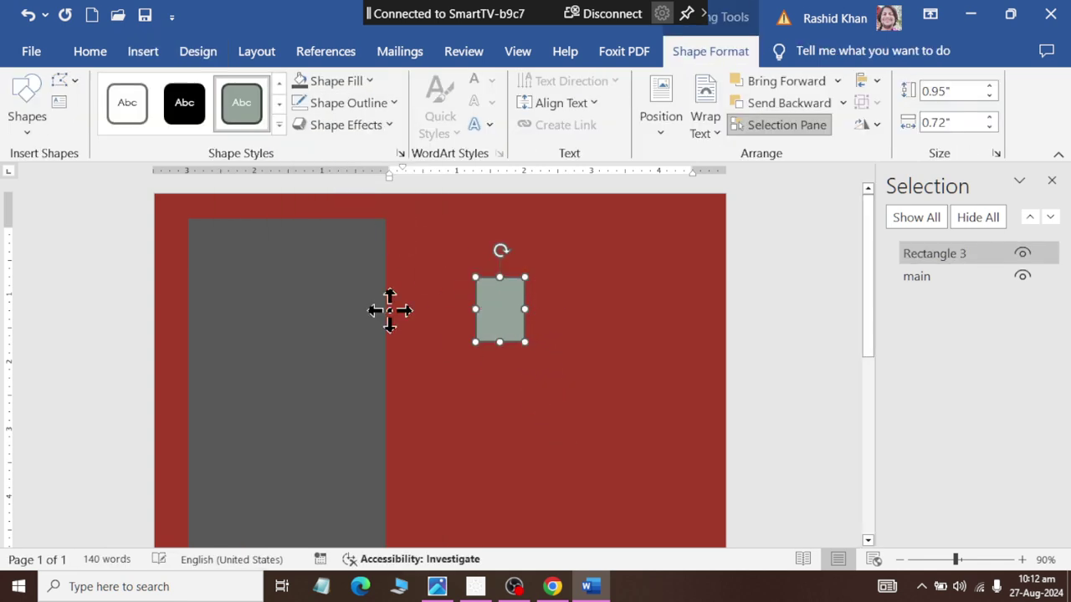
mouse_move(389, 311)
mouse_down()
mouse_move(256, 278)
mouse_move(355, 360)
mouse_up()
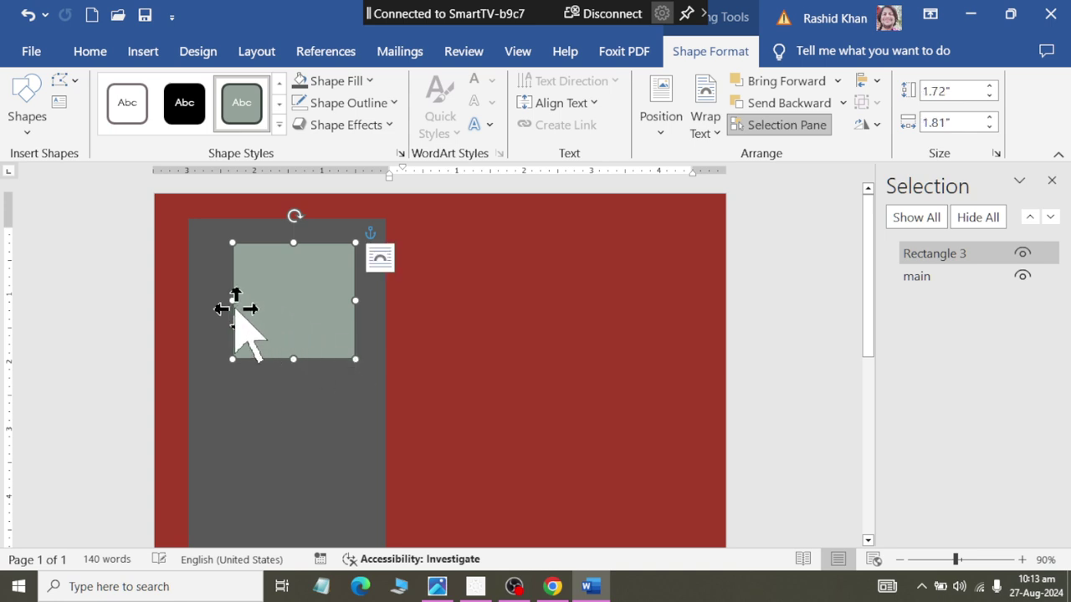
drag(232, 300, 217, 299)
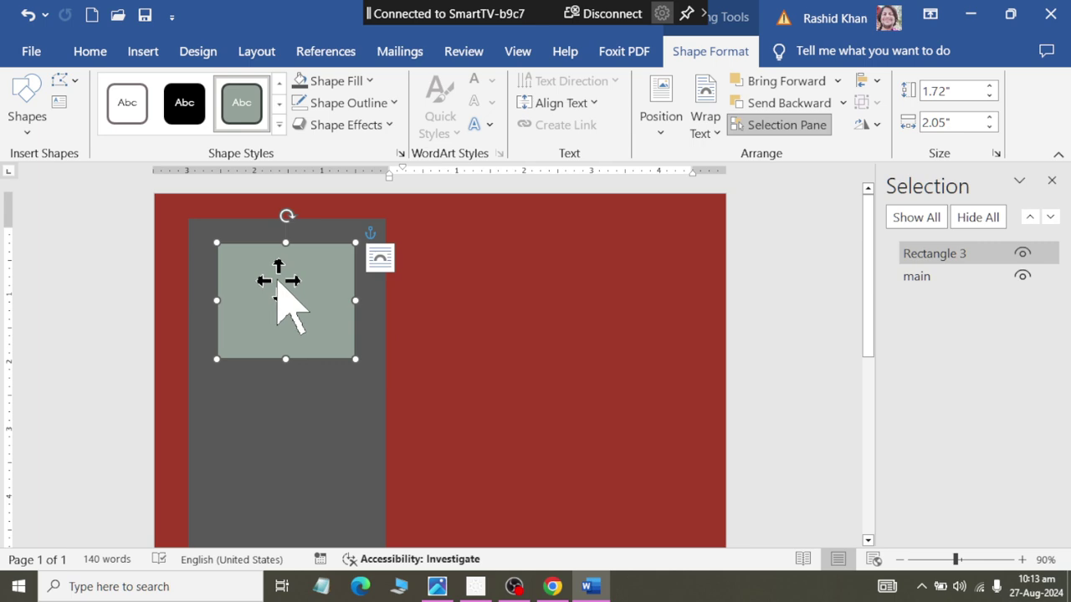
drag(284, 360, 280, 373)
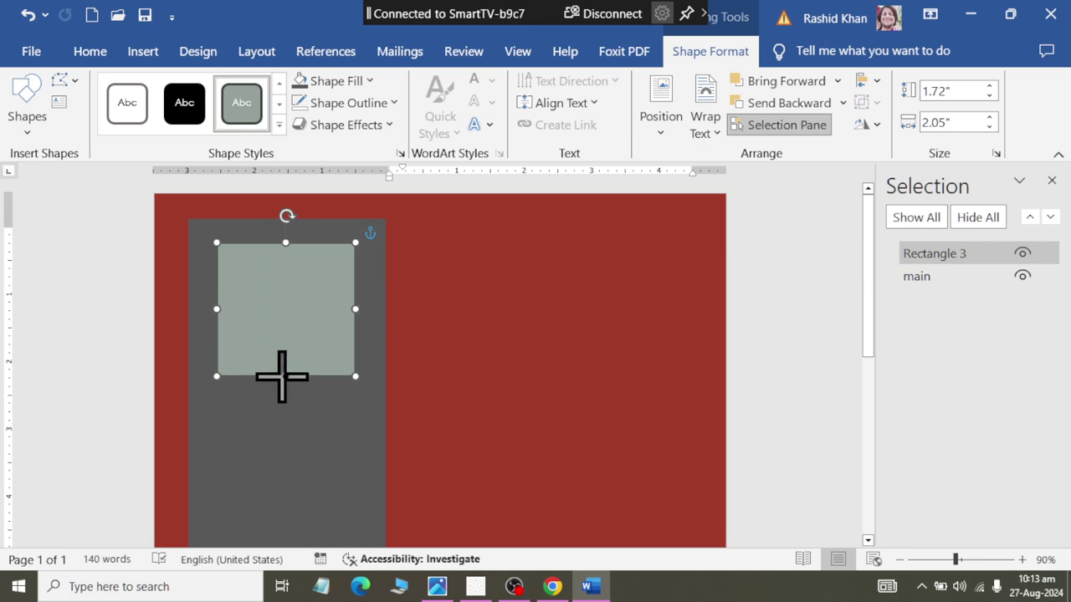
click(525, 287)
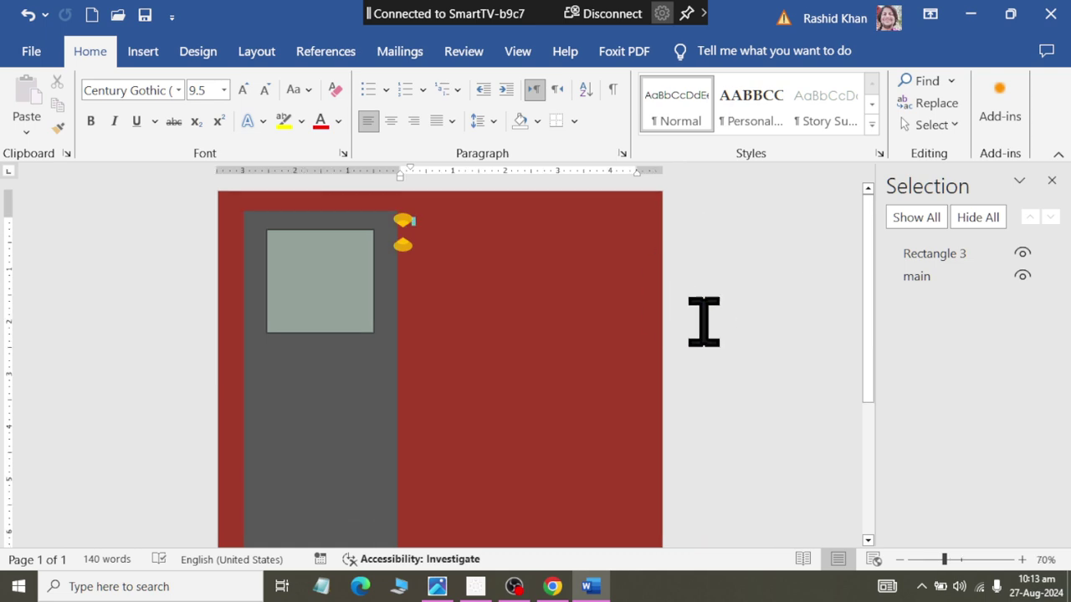
key(alt+Tab)
key(alt+Tab)
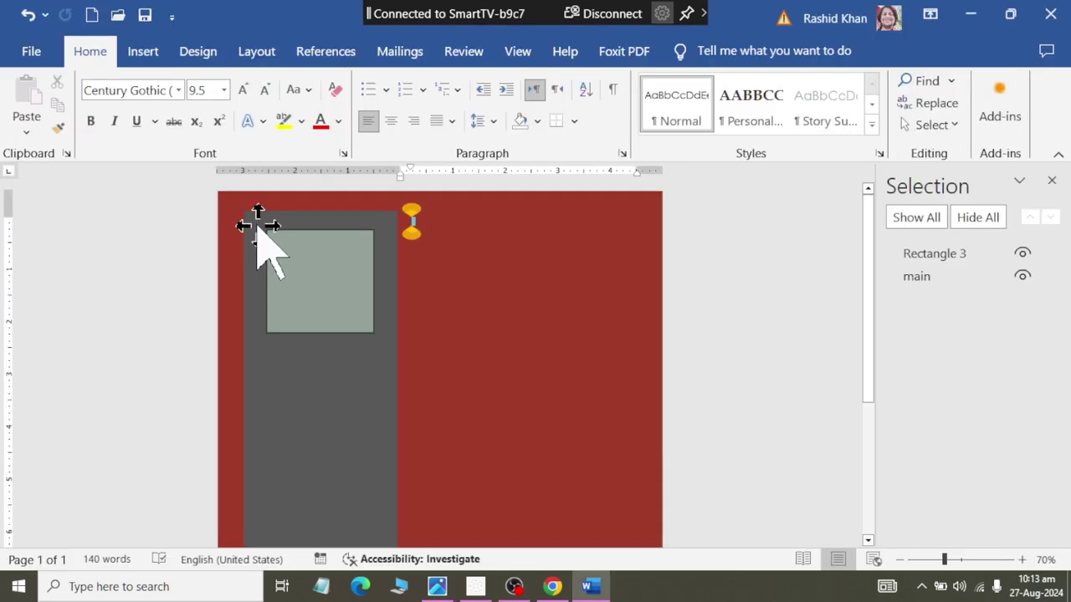
click(293, 276)
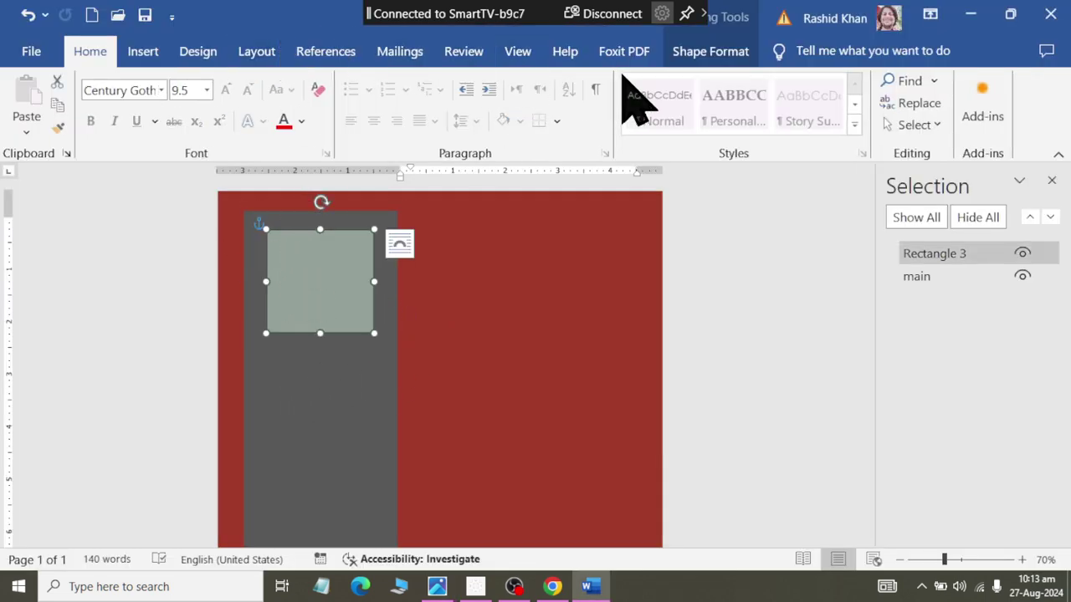
- Choose a picture-from-file fill for the photo placeholder
click(707, 52)
click(343, 80)
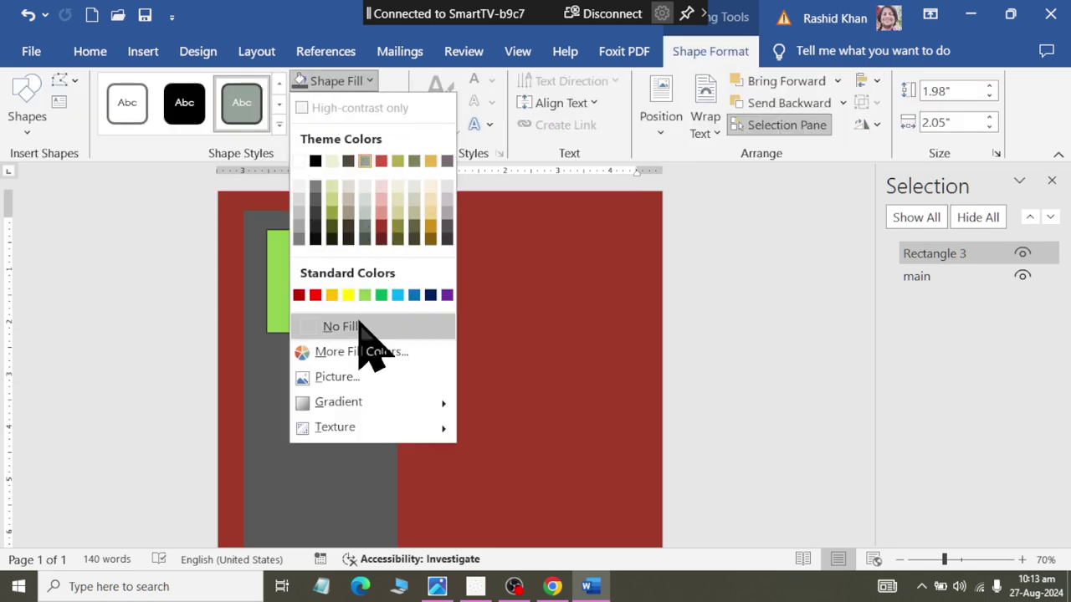
click(350, 379)
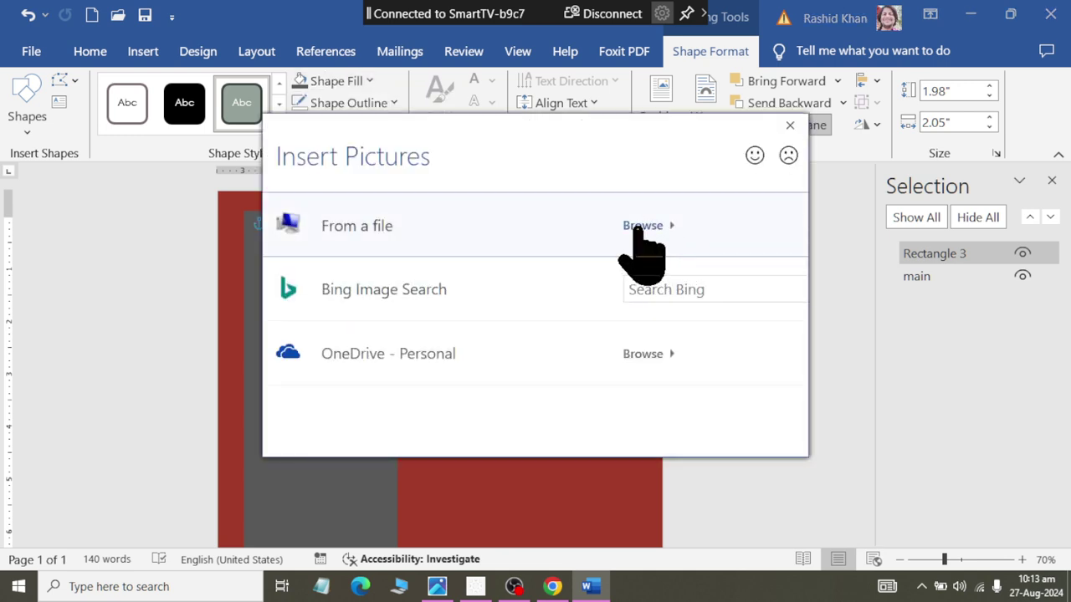
click(642, 228)
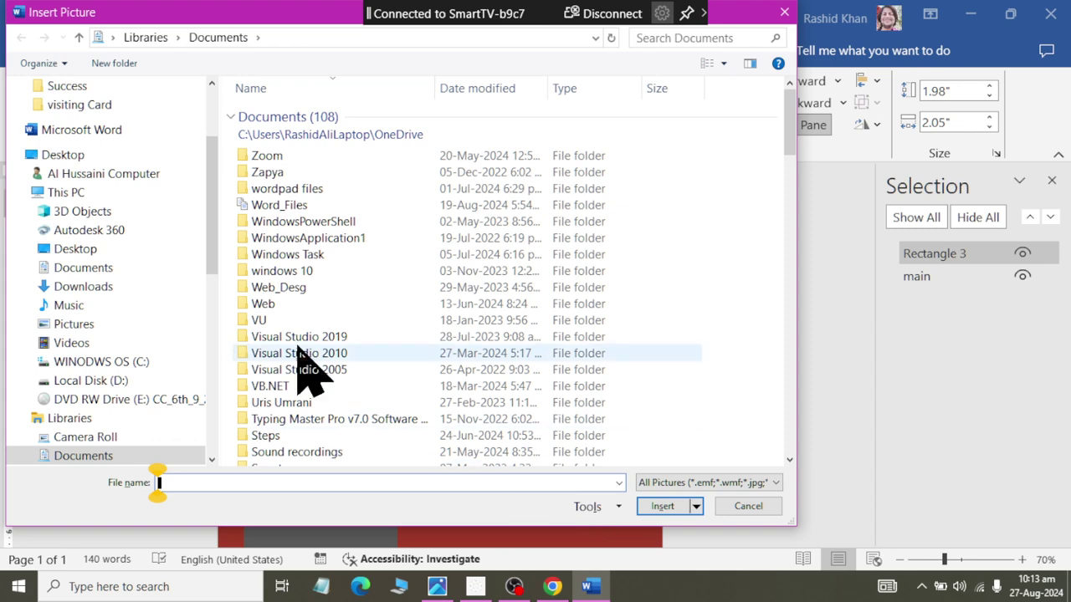
- Insert the windswept portrait from Documents > latest > girl Blowing Hair
click(77, 269)
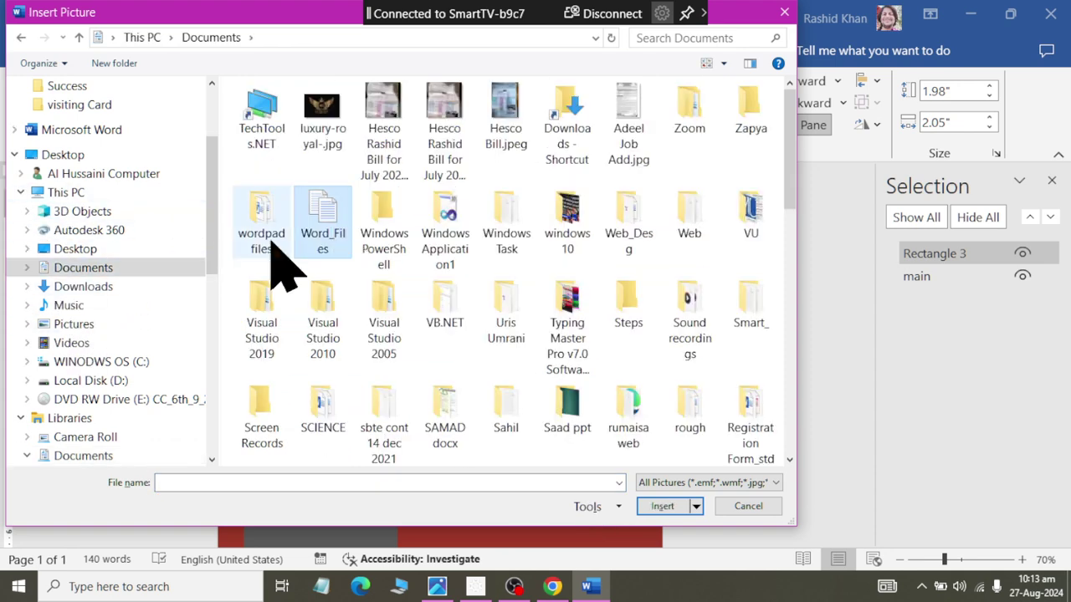
scroll(243, 251, down, 10)
key(Return)
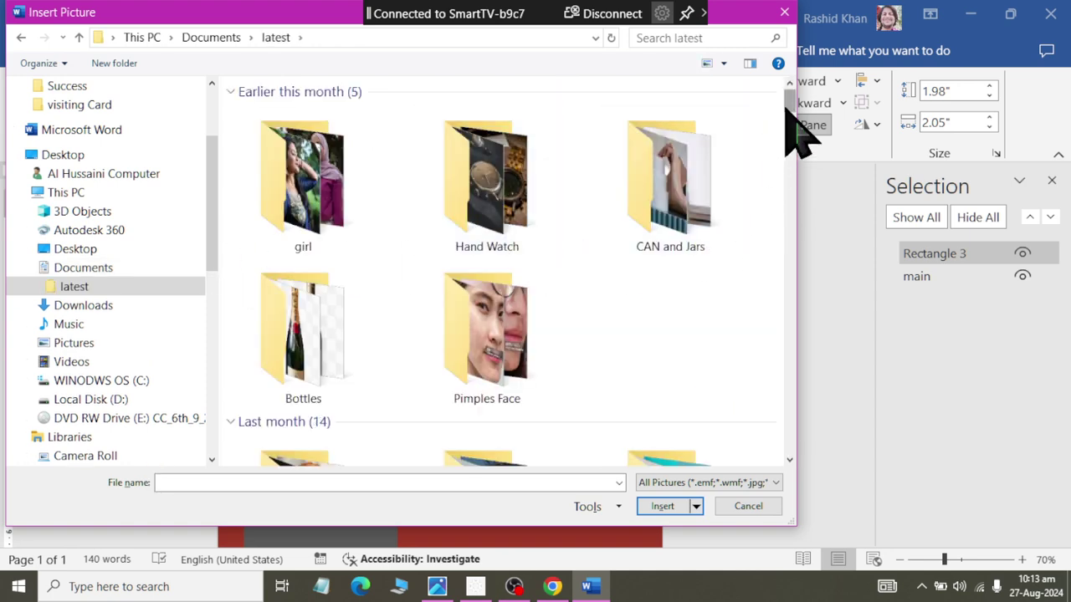
drag(787, 118, 787, 131)
scroll(788, 125, down, 1)
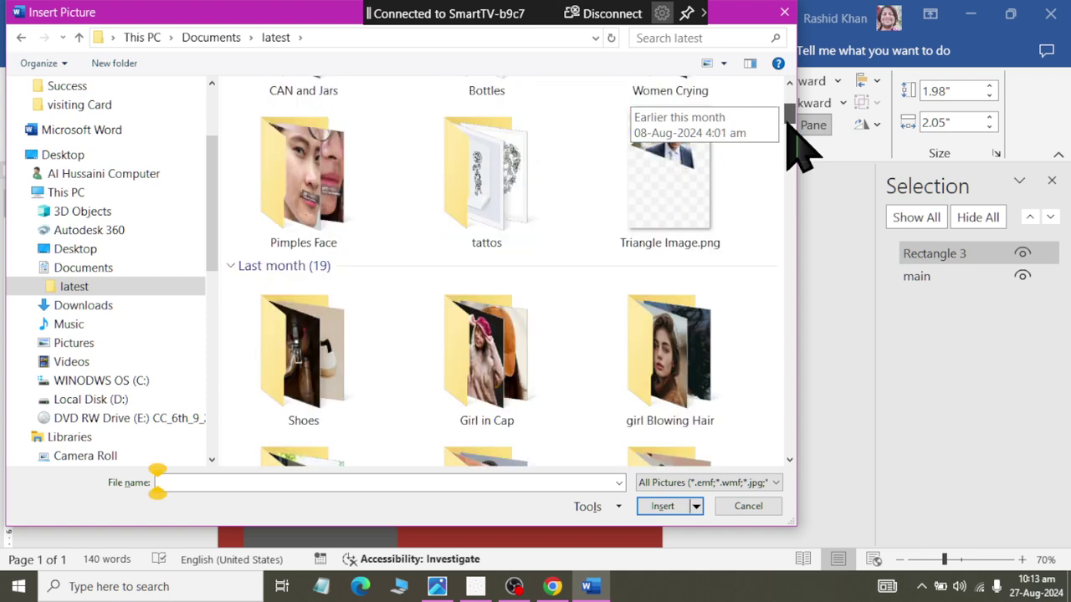
scroll(789, 126, down, 1)
double_click(671, 311)
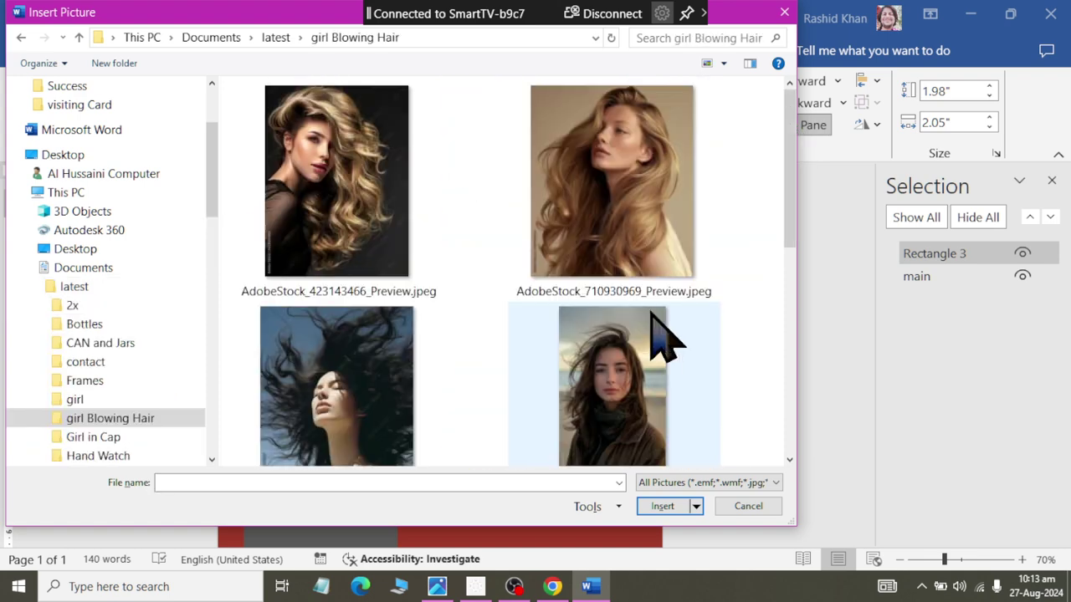
drag(789, 209, 796, 316)
double_click(352, 403)
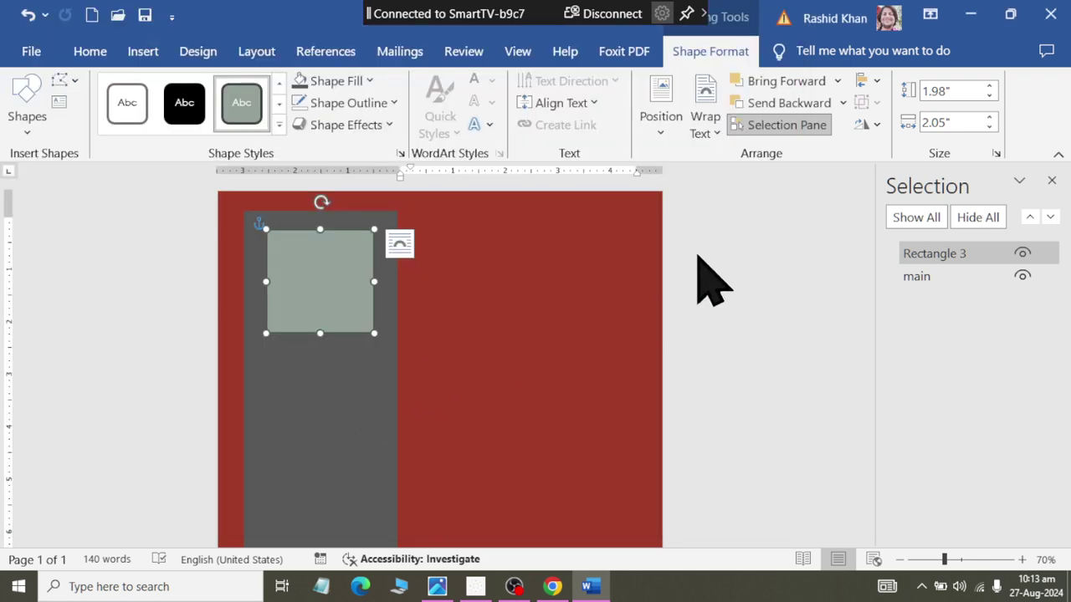
click(707, 303)
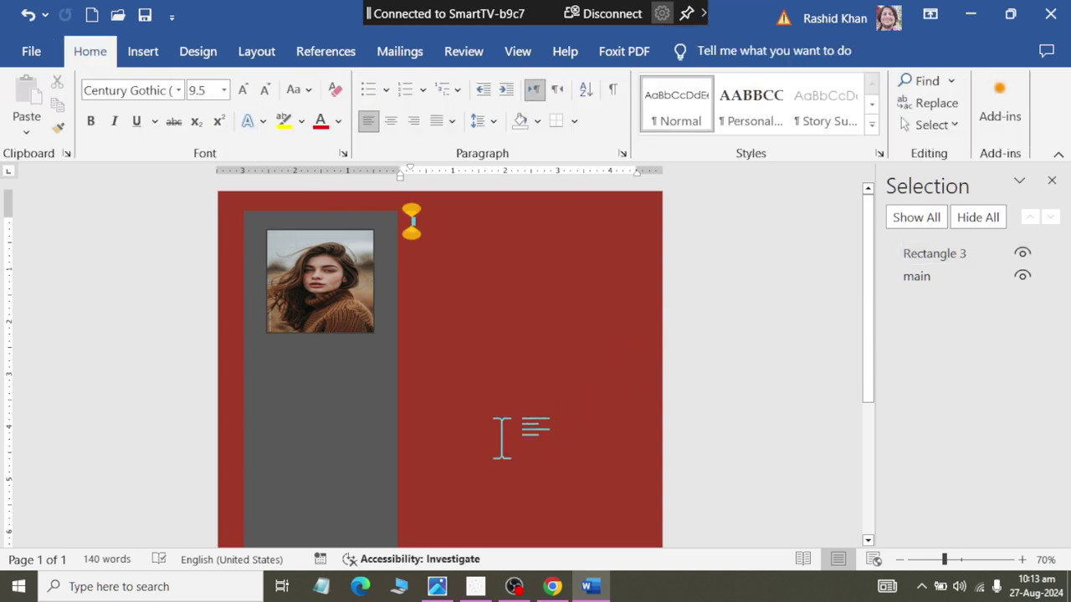
- Set the portrait's outline to 4½ pt weight and white colour
key(alt+Tab)
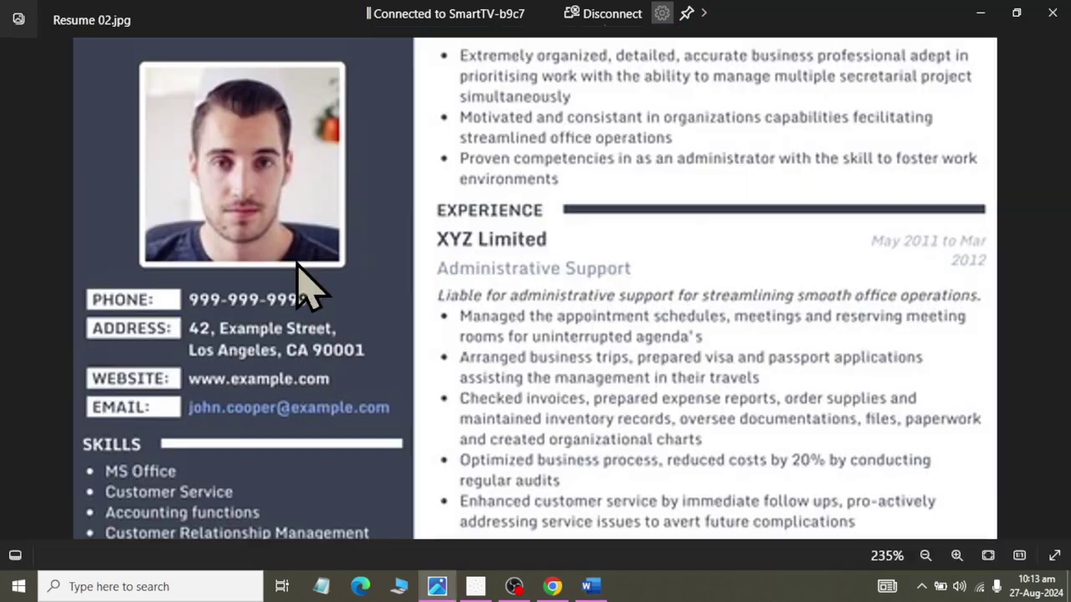
key(alt+Tab)
click(297, 264)
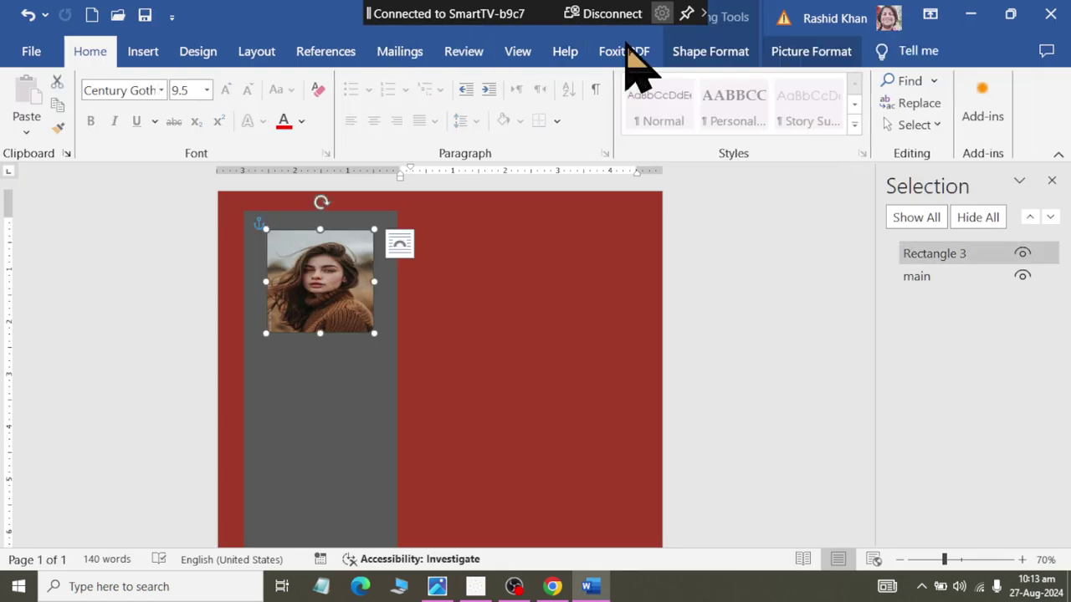
click(796, 52)
click(707, 54)
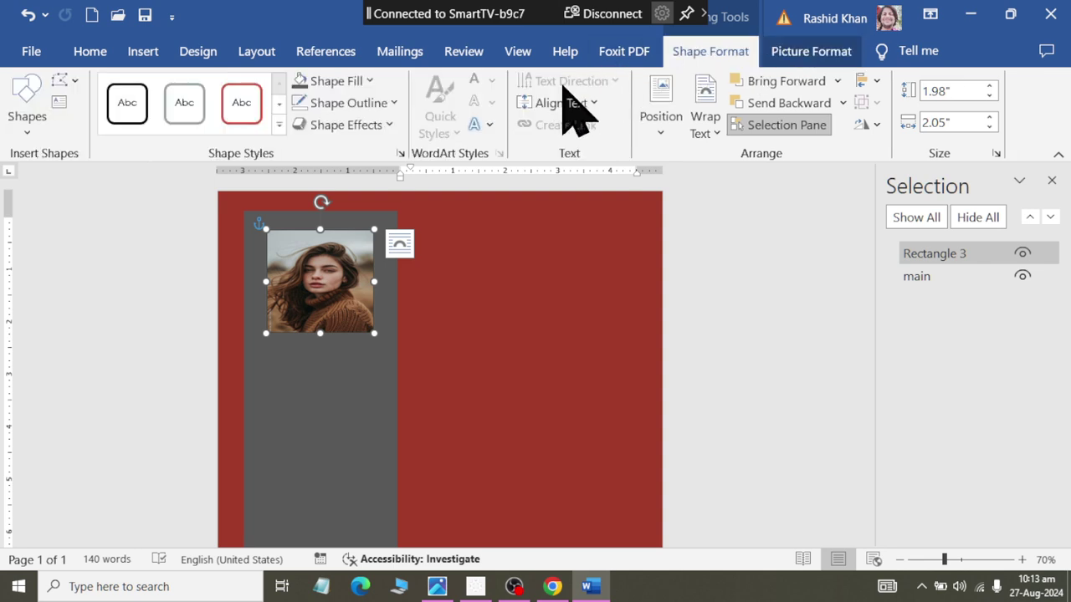
click(359, 103)
mouse_move(377, 402)
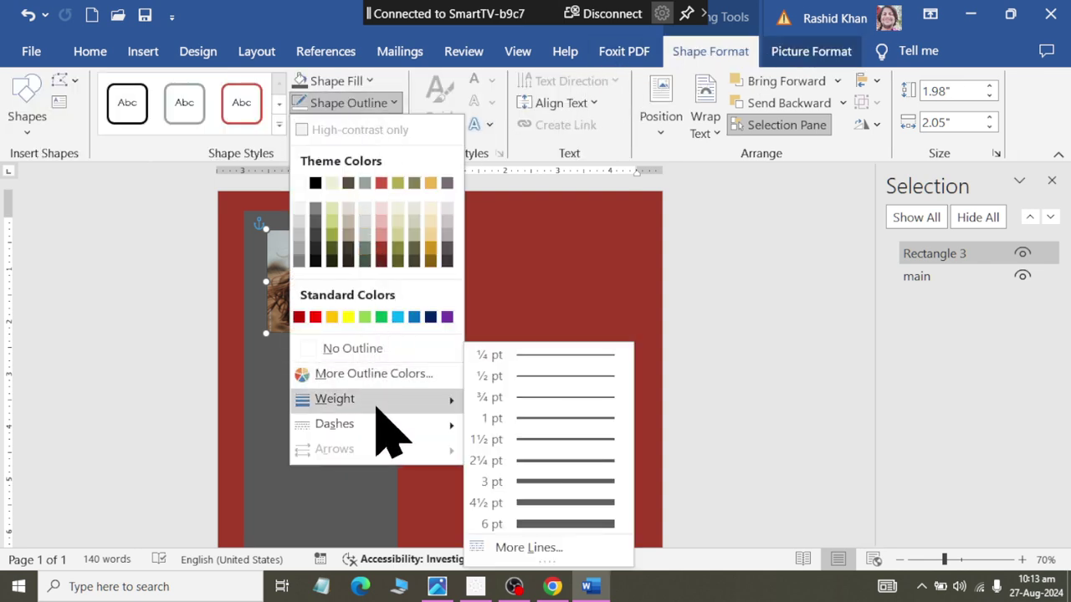
click(548, 502)
click(351, 103)
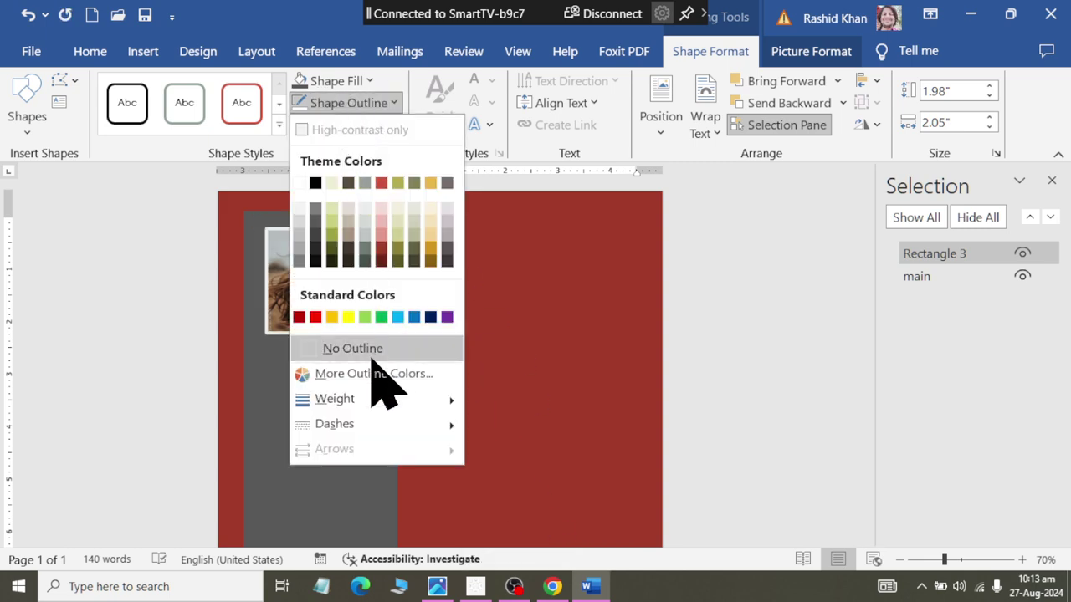
click(298, 185)
click(566, 481)
scroll(567, 410, down, 1)
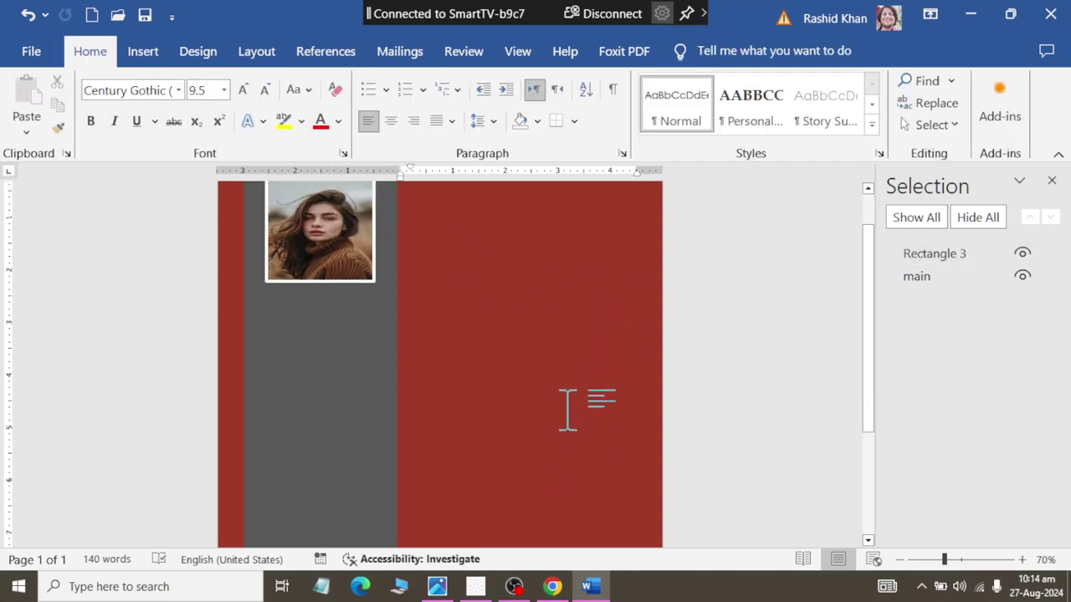
scroll(567, 410, up, 1)
key(alt+Tab)
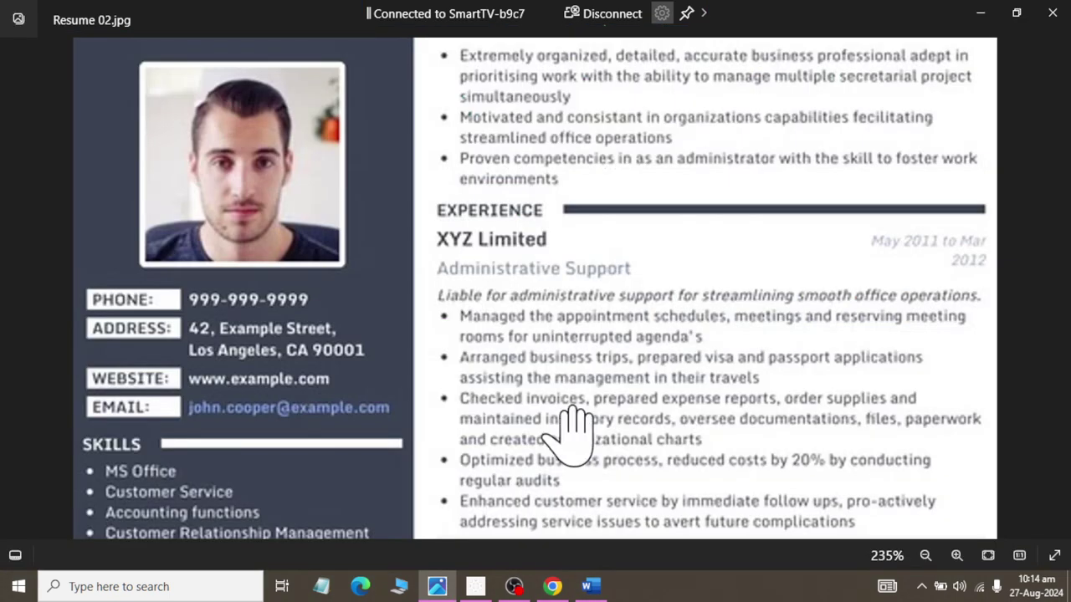
drag(163, 363, 179, 223)
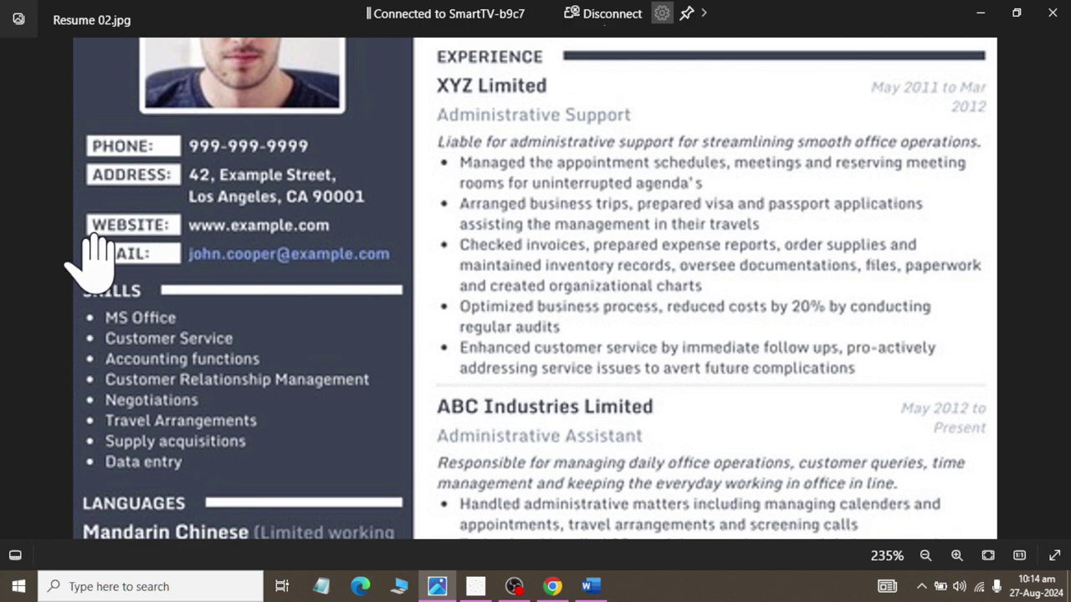
key(alt+Tab)
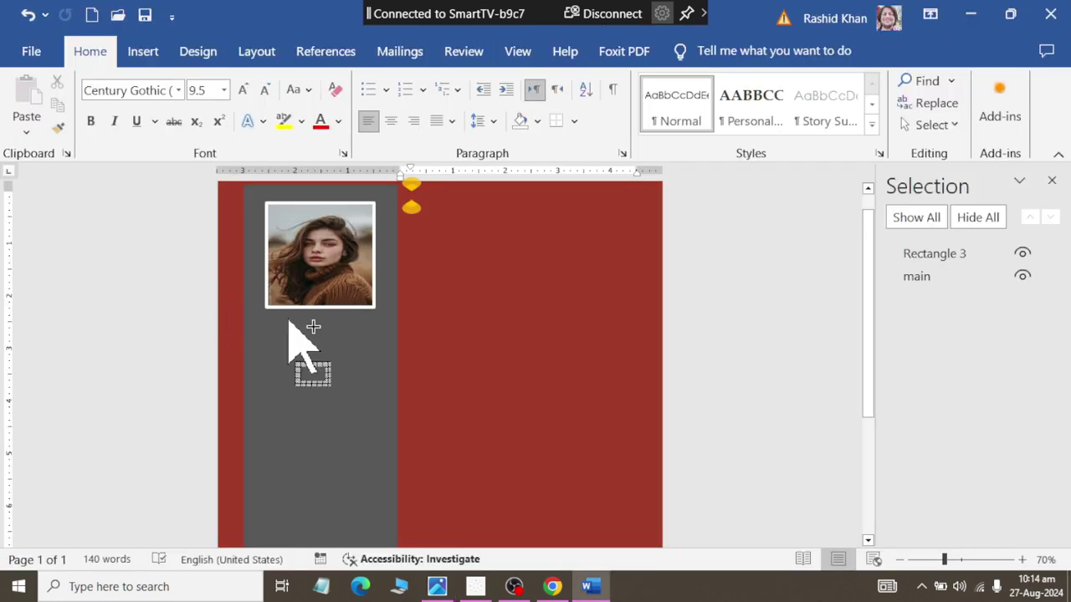
- Zoom the page to 120% and check the grey sidebar rectangle
scroll(301, 334, up, 5)
scroll(293, 322, down, 3)
scroll(281, 314, down, 2)
scroll(201, 335, up, 1)
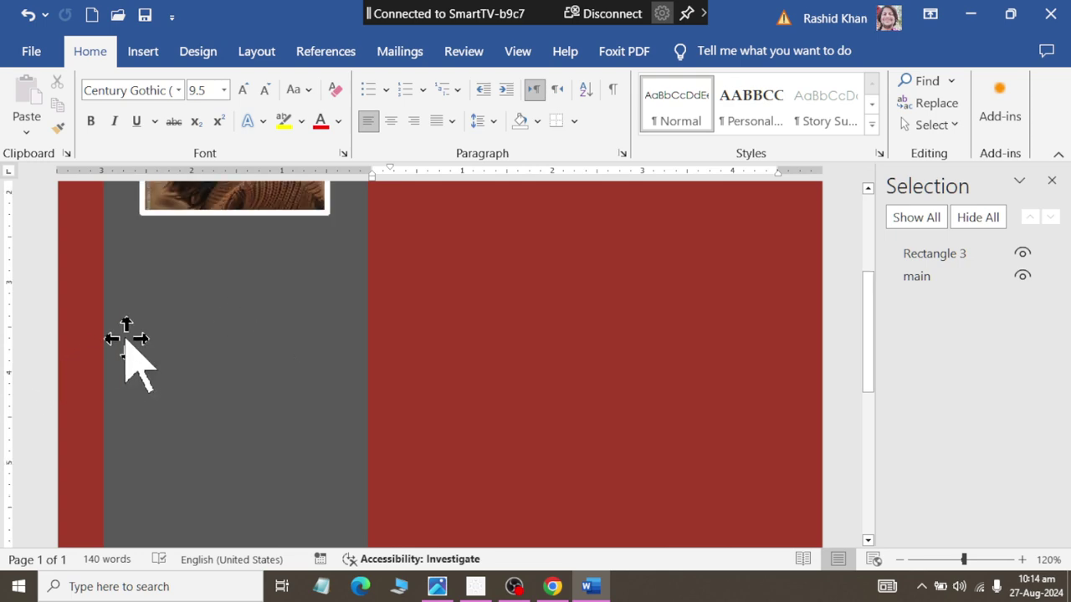
click(172, 327)
click(444, 317)
scroll(464, 327, up, 3)
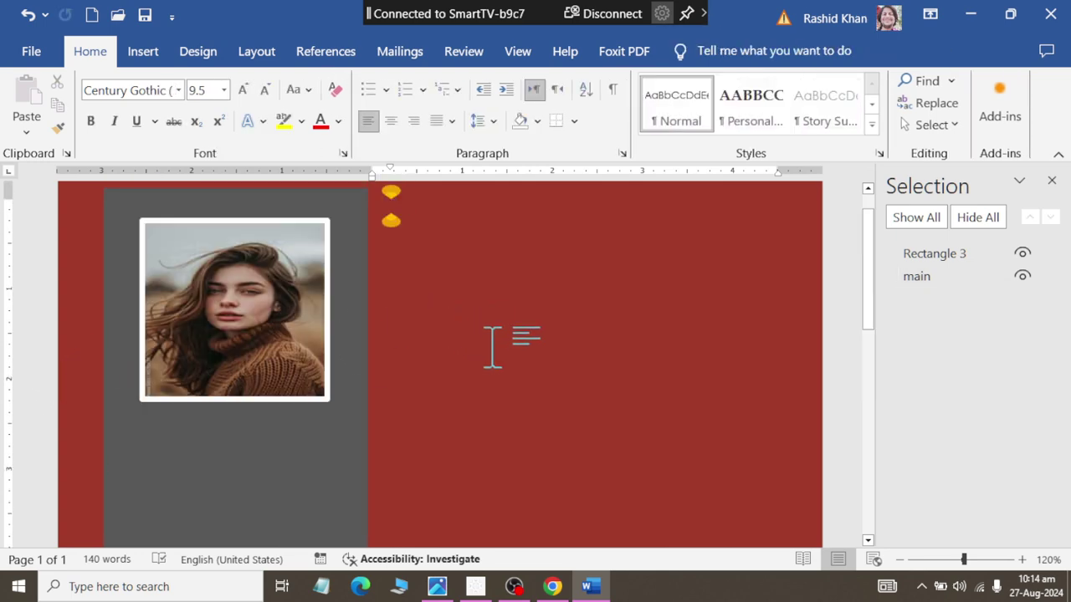
scroll(488, 346, down, 2)
scroll(487, 346, up, 1)
scroll(486, 347, up, 1)
scroll(486, 346, down, 3)
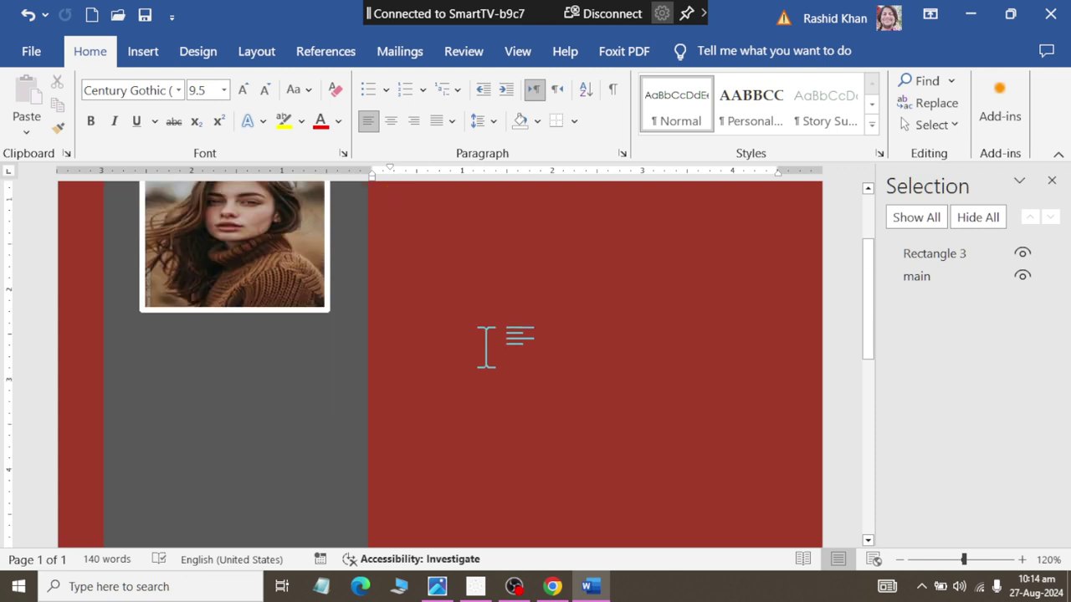
- Draw a new rectangle below the photo and move it onto the grey sidebar
click(138, 52)
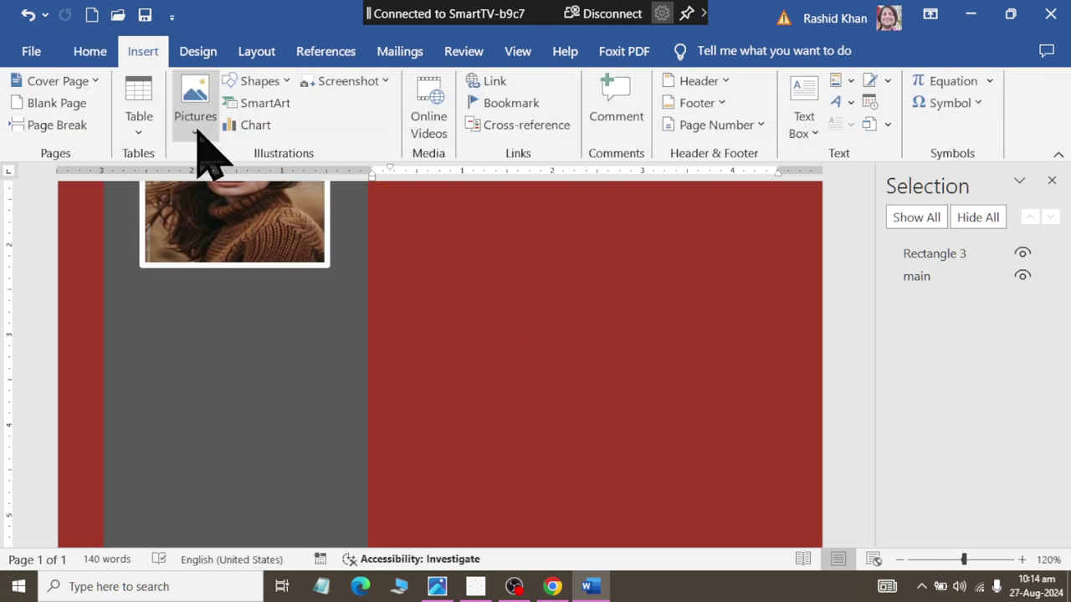
click(258, 82)
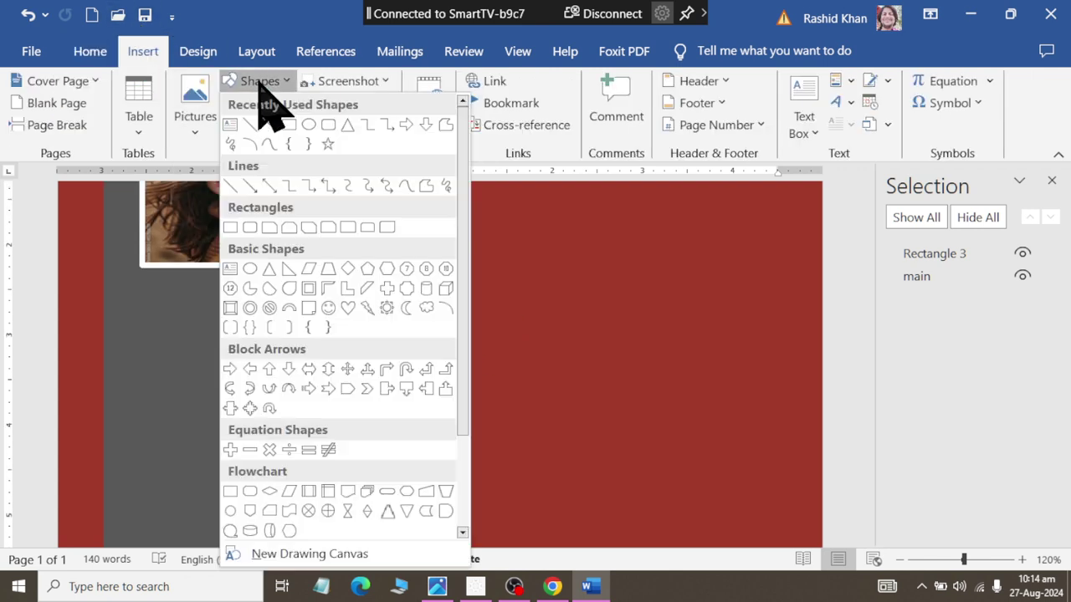
click(290, 125)
mouse_move(435, 330)
mouse_down()
mouse_move(747, 508)
mouse_move(717, 507)
mouse_up()
drag(568, 399, 245, 374)
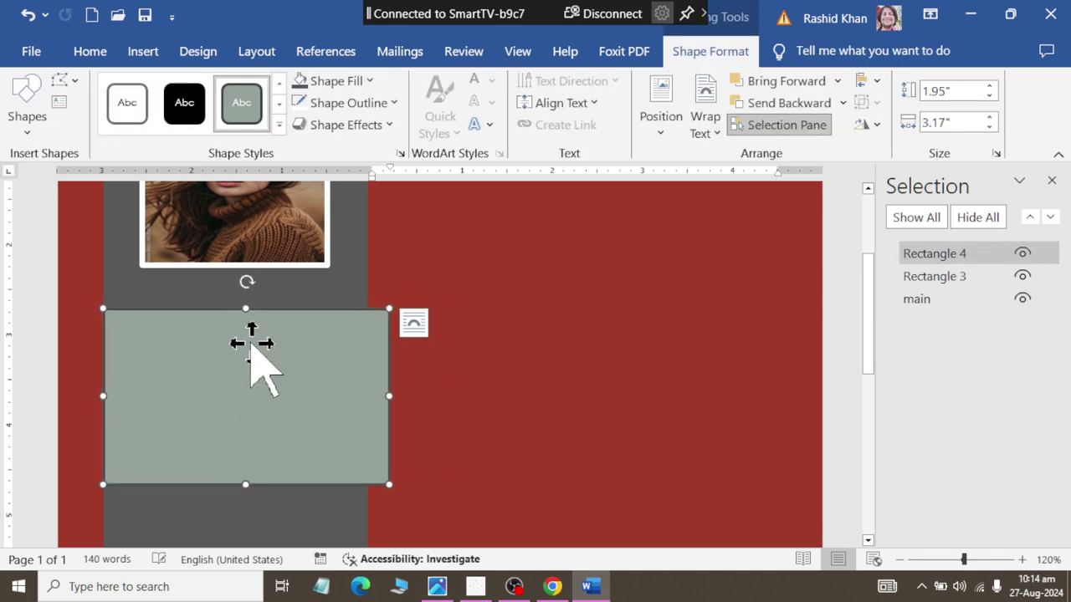
key(alt+Tab)
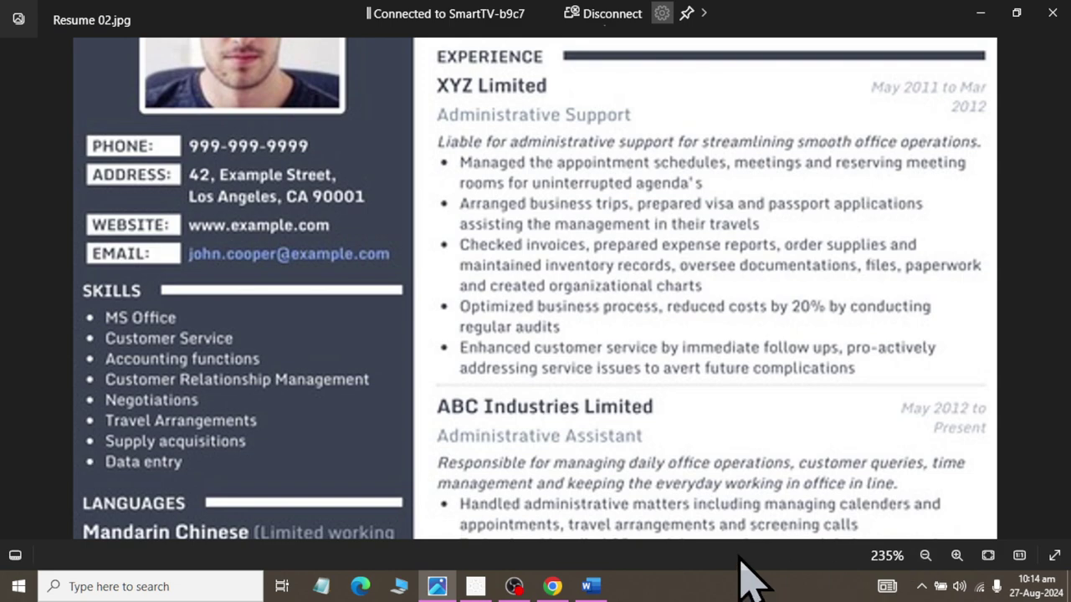
- Connect to the SmartTV-b9c7 wireless display from Display settings' Multiple displays section
click(15, 585)
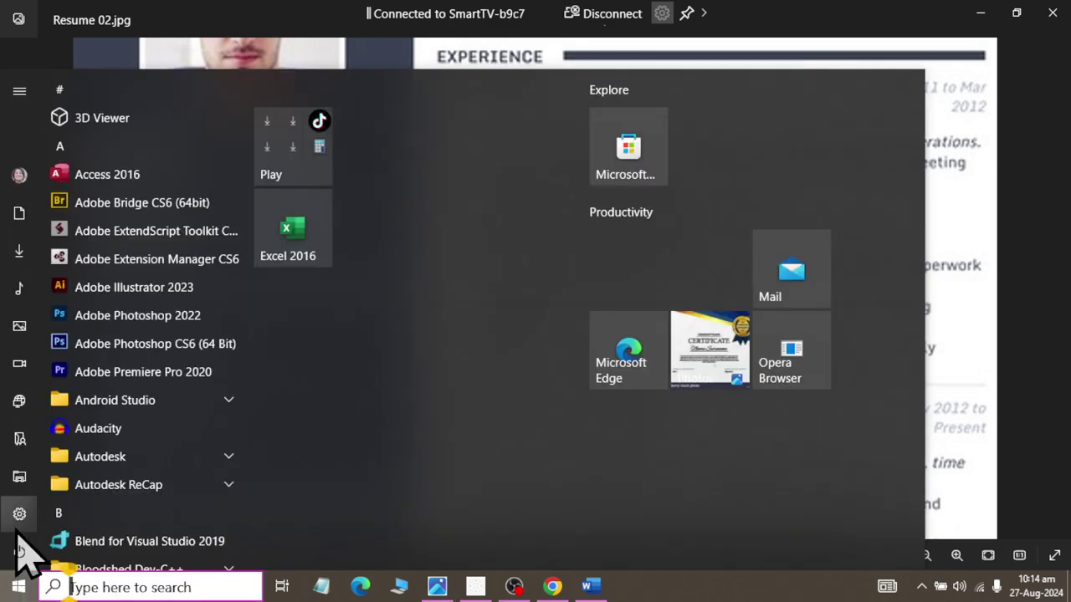
mouse_move(19, 521)
click(476, 586)
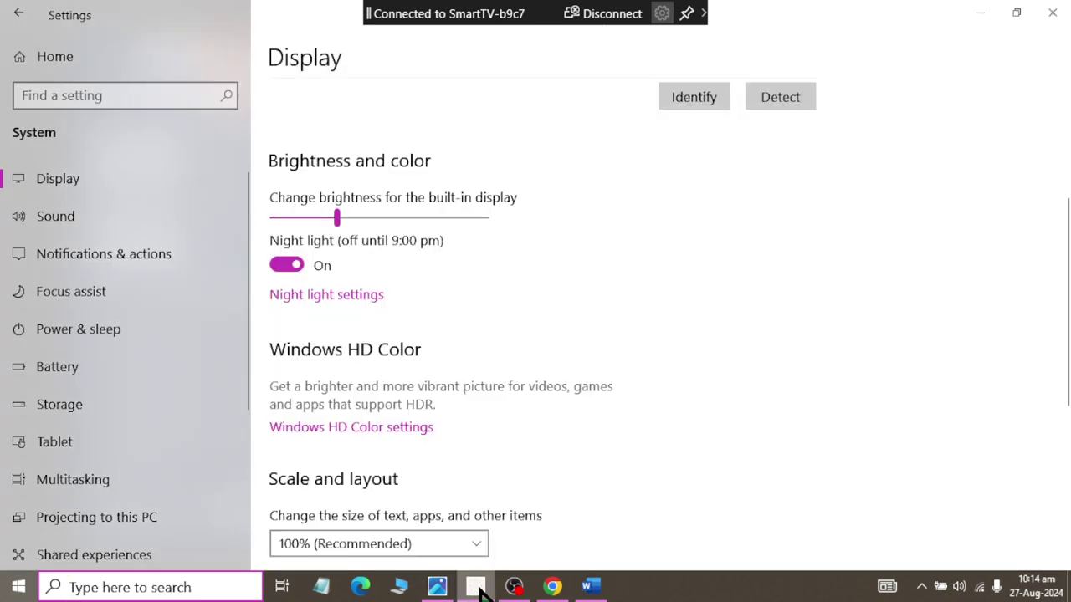
scroll(443, 404, down, 2)
scroll(444, 403, down, 3)
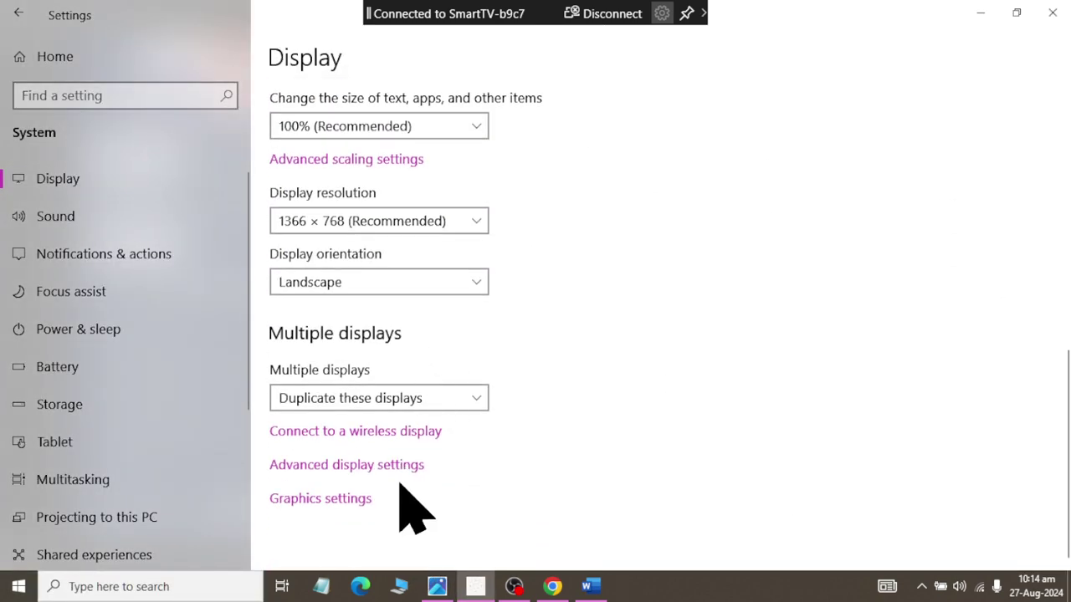
click(599, 8)
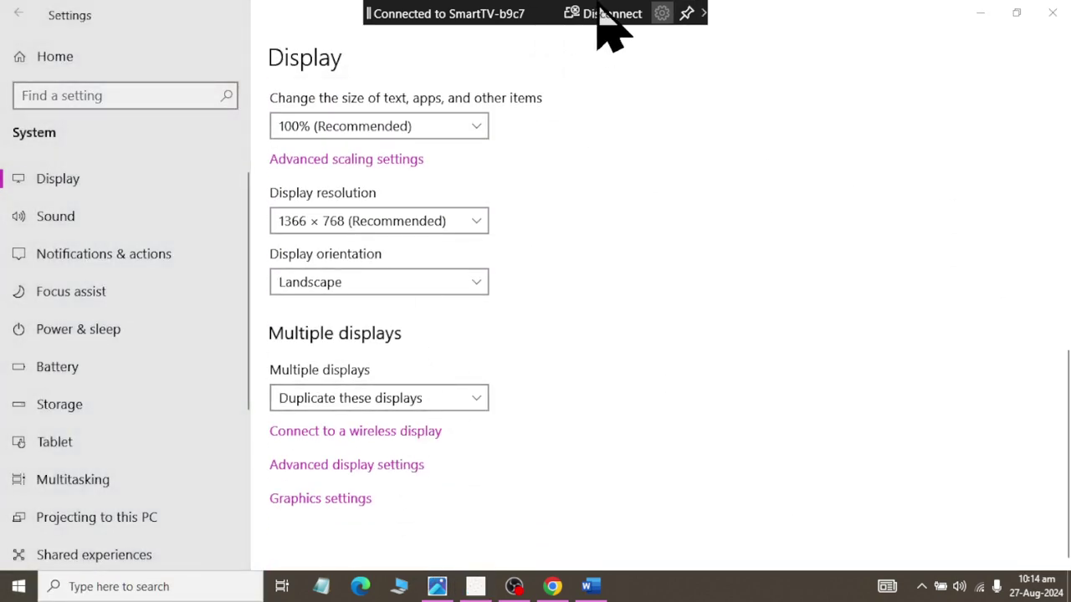
click(389, 430)
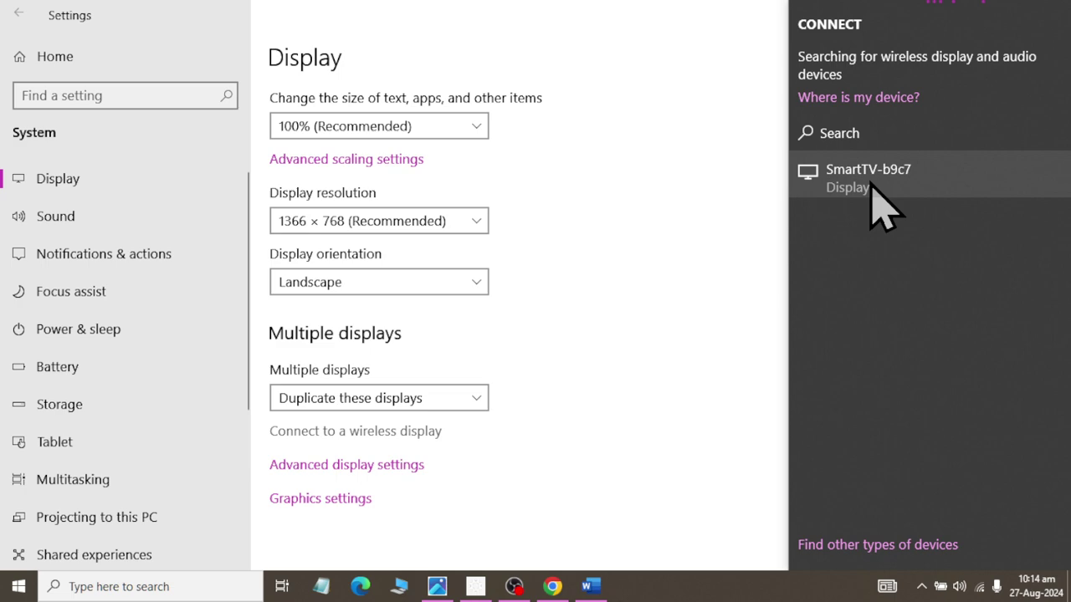
click(870, 186)
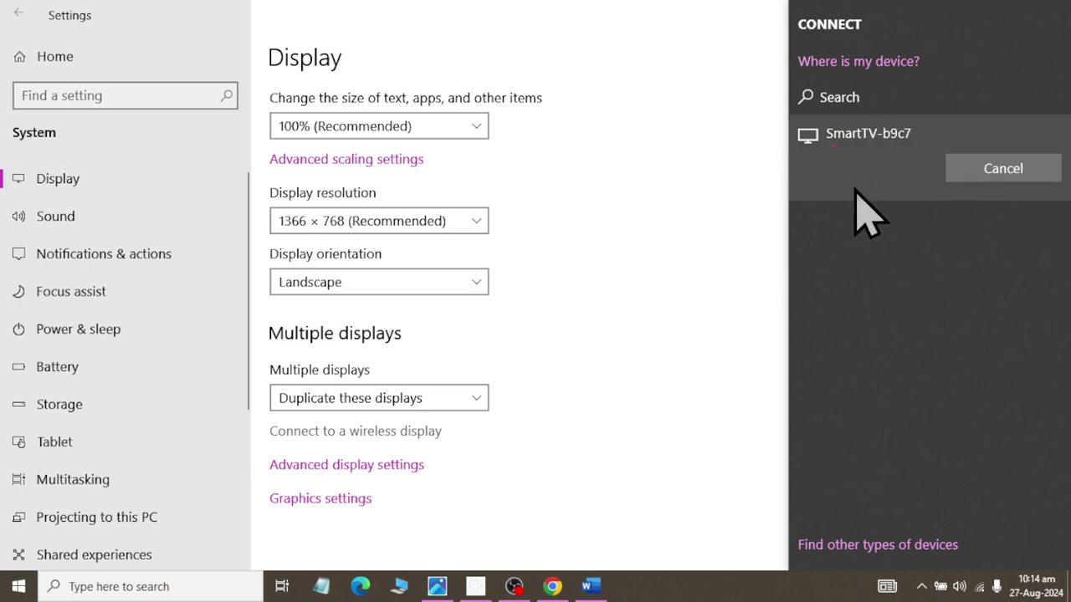
key(alt+Tab)
- Back in Word, drag the grey rectangle onto the sidebar under the photo
key(alt+Tab)
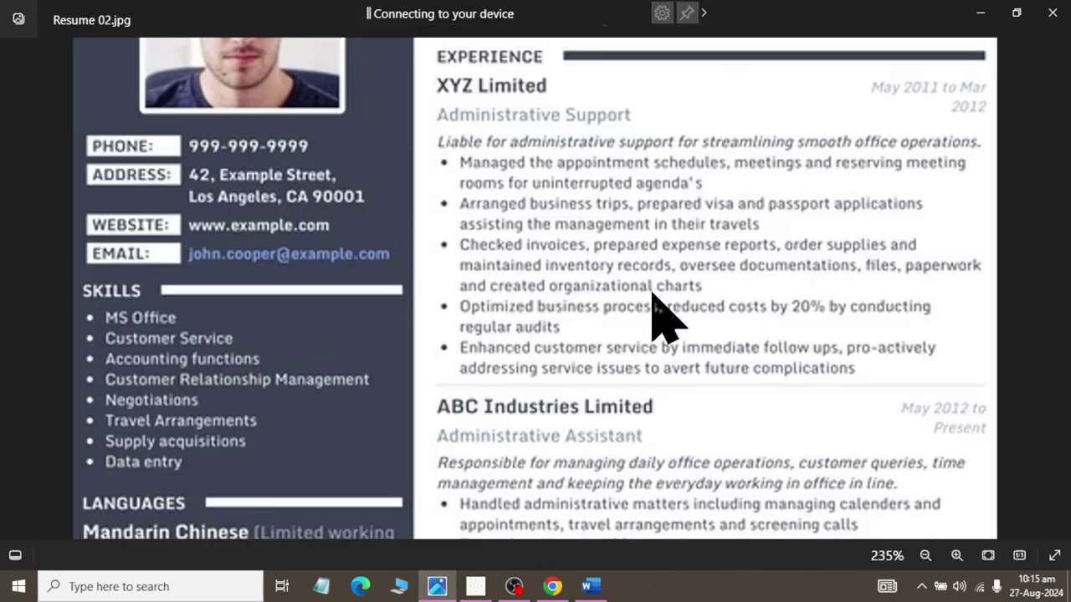
key(alt+Tab)
key(Tab)
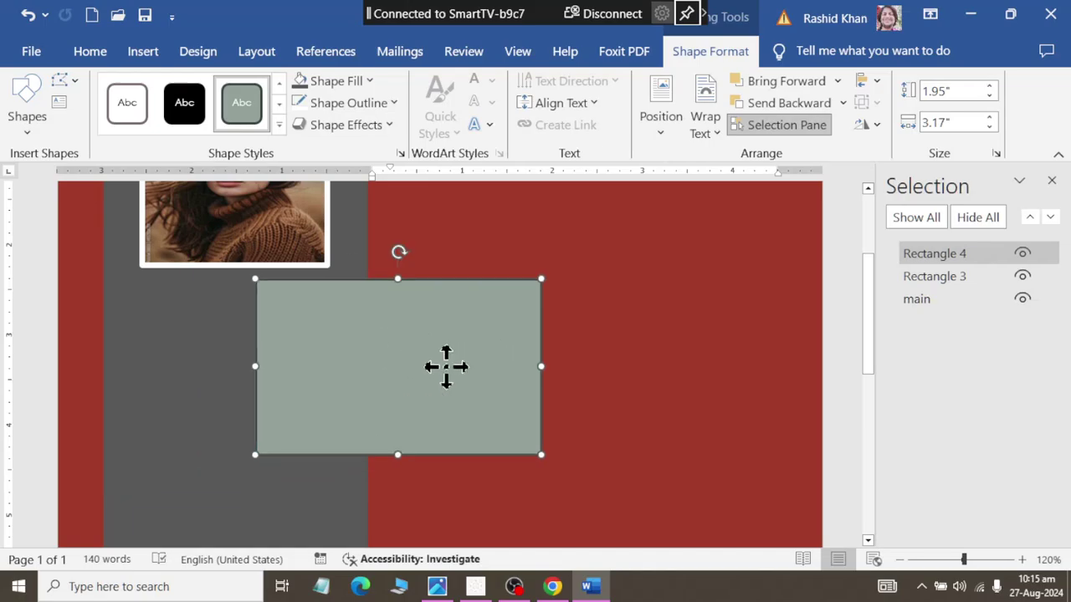
drag(442, 363, 258, 410)
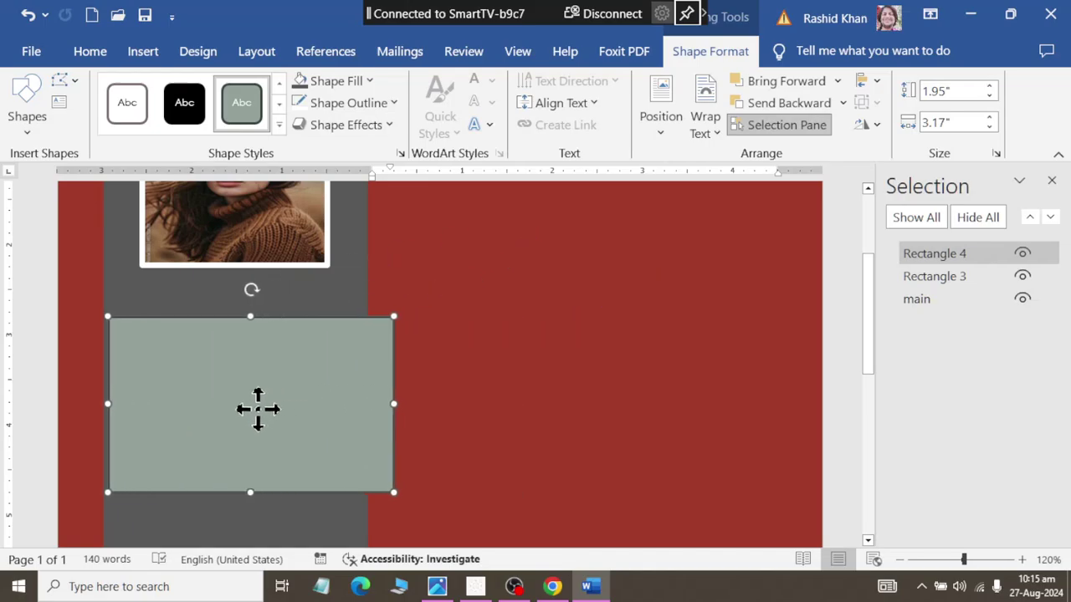
- Narrow the grey rectangle to 1.95" by 2.64" so it fits inside the sidebar
key(alt+Tab)
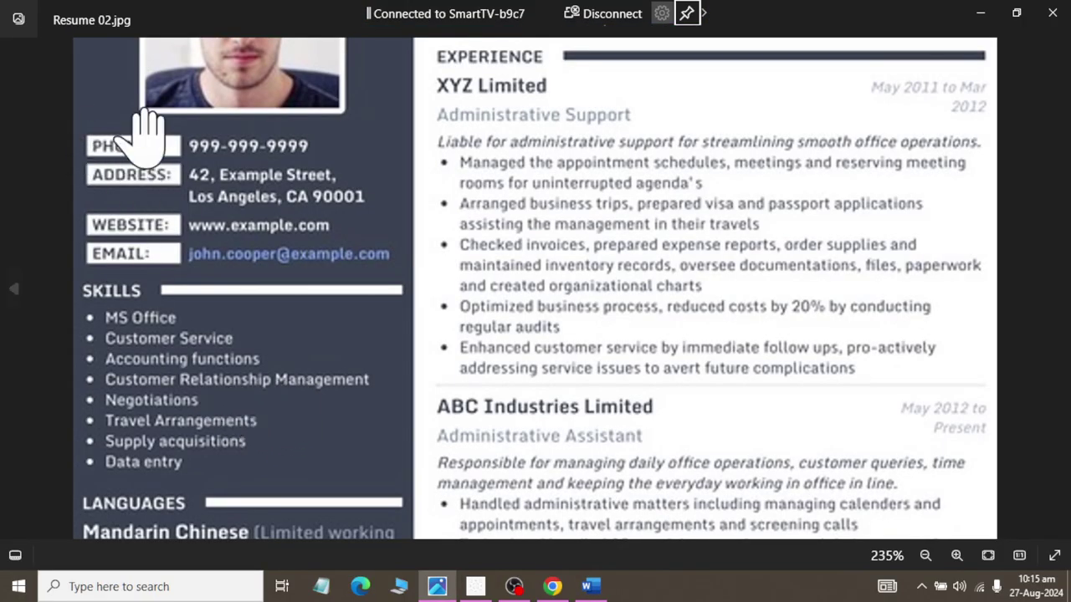
key(alt+Tab)
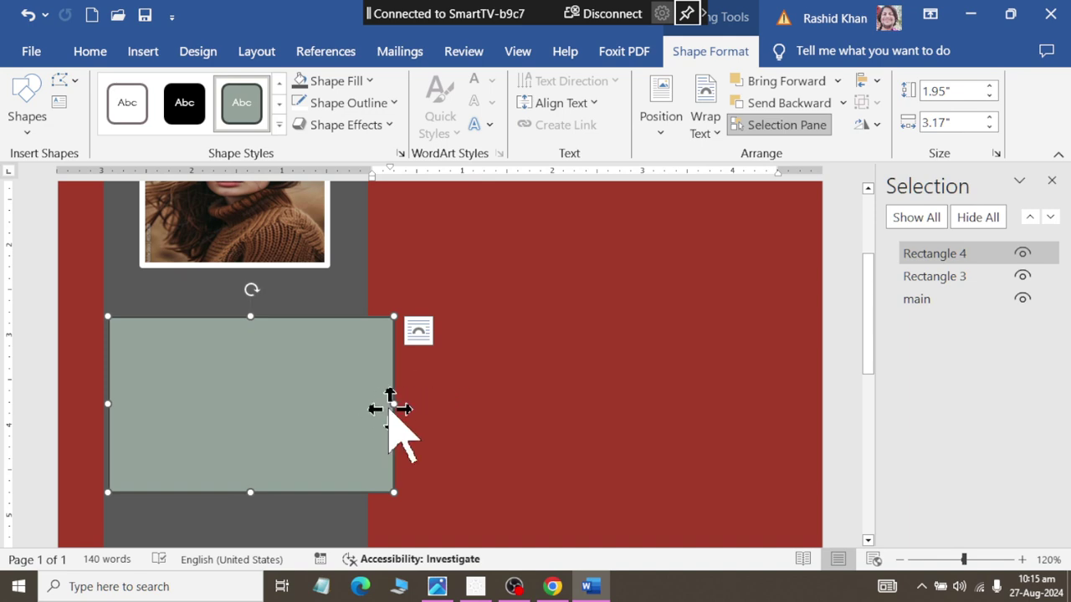
drag(393, 404, 352, 404)
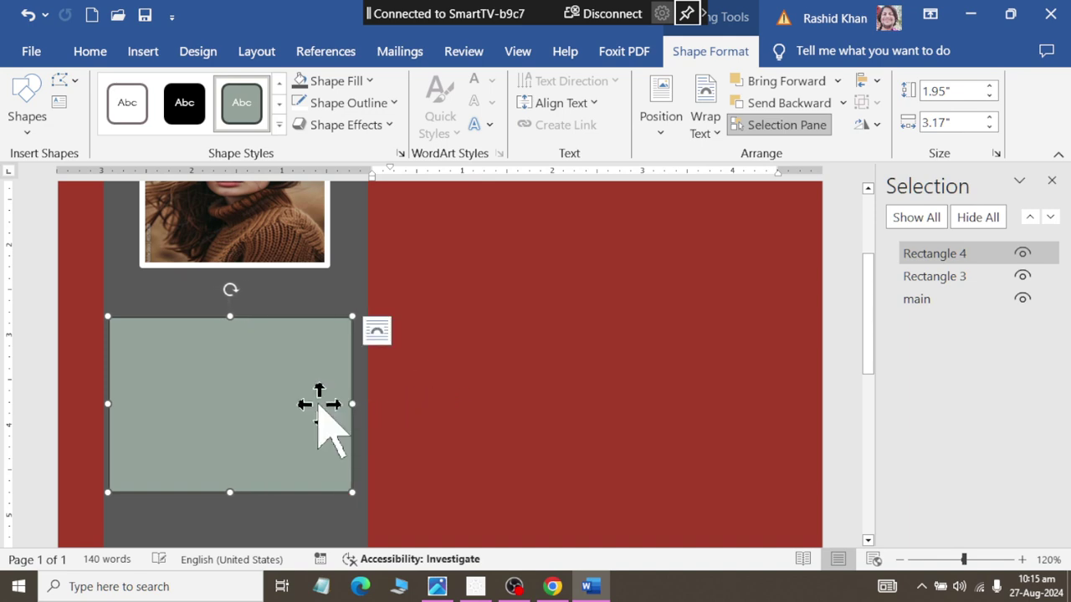
drag(108, 404, 114, 404)
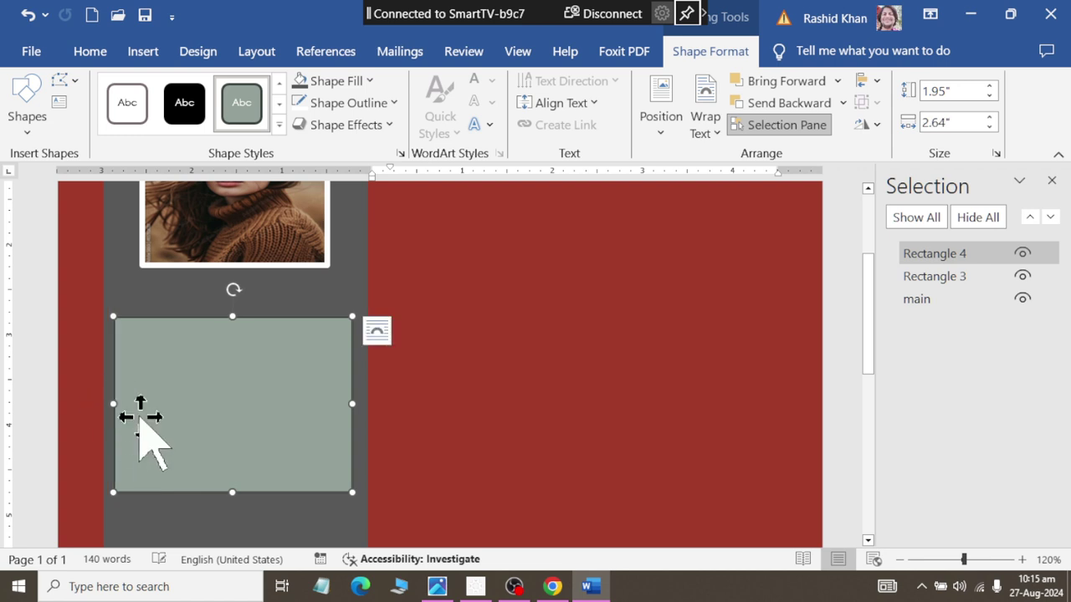
drag(351, 401, 358, 402)
key(alt+Tab)
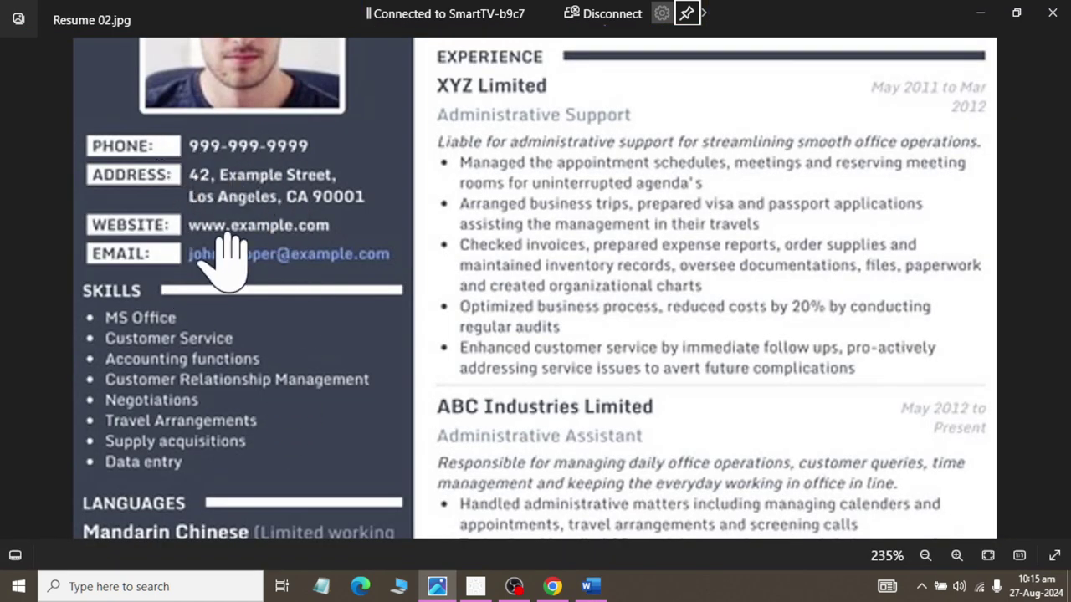
- Zoom in and out of Resume 02.jpg to study its photo and contact section
scroll(502, 276, up, 2)
scroll(481, 314, down, 4)
scroll(479, 311, down, 2)
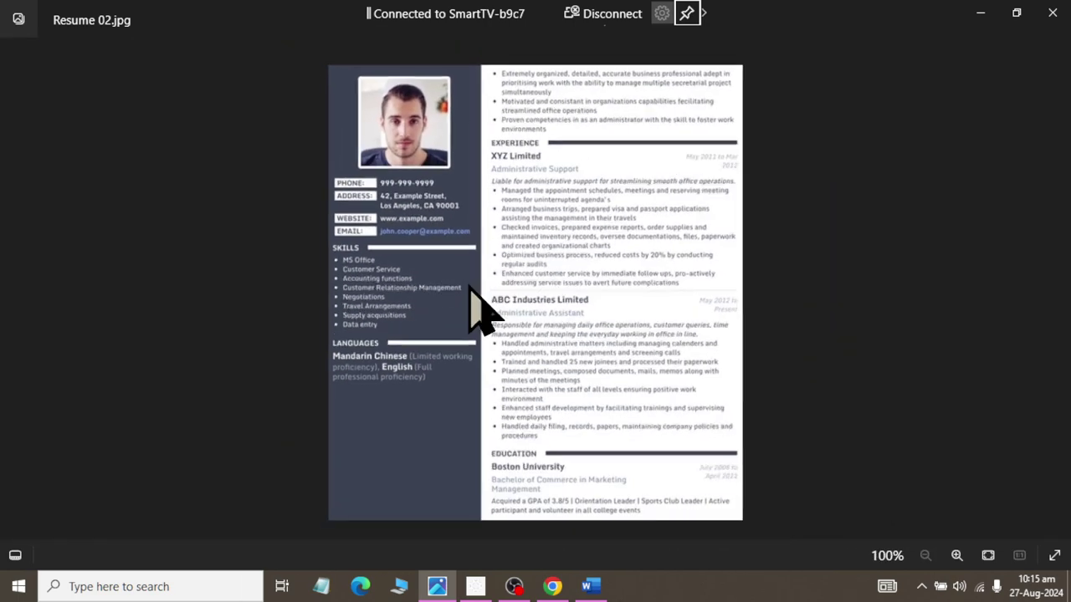
scroll(413, 113, up, 2)
scroll(398, 134, up, 2)
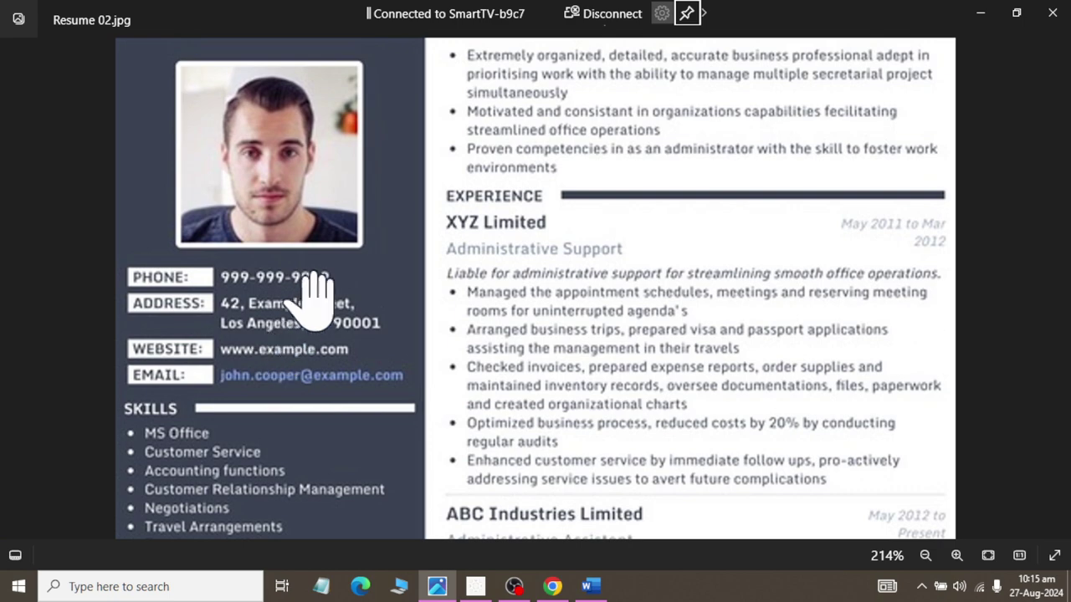
key(alt+Tab)
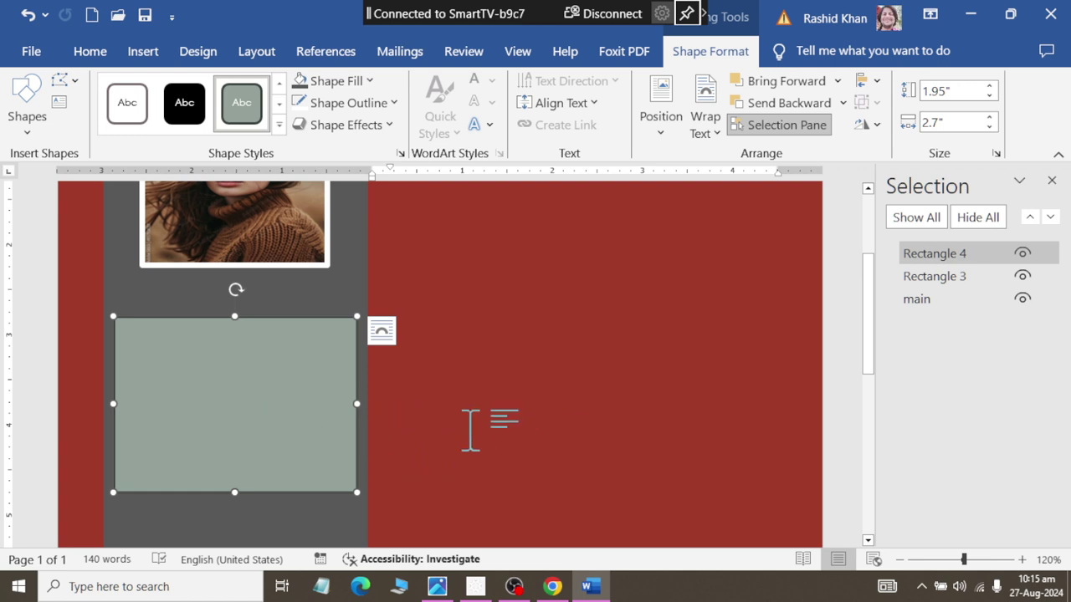
- Nudge the grey box down and place a 0.5"-high copy under the photo as a thin bar
key(Down)
key(Down)
key(Down)
key(Down)
key(Down)
key(Down)
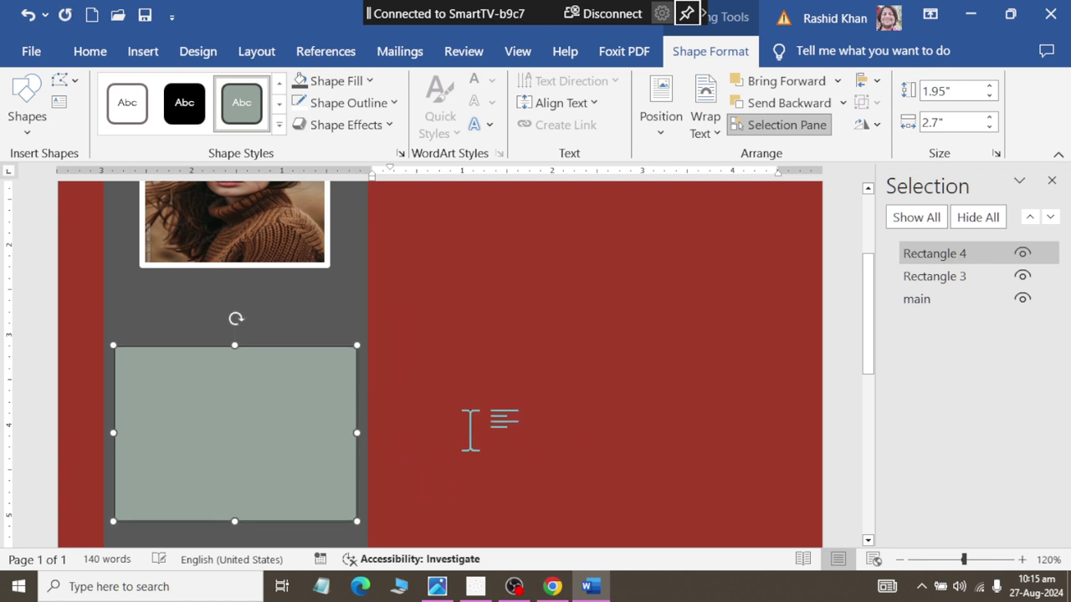
key(Down)
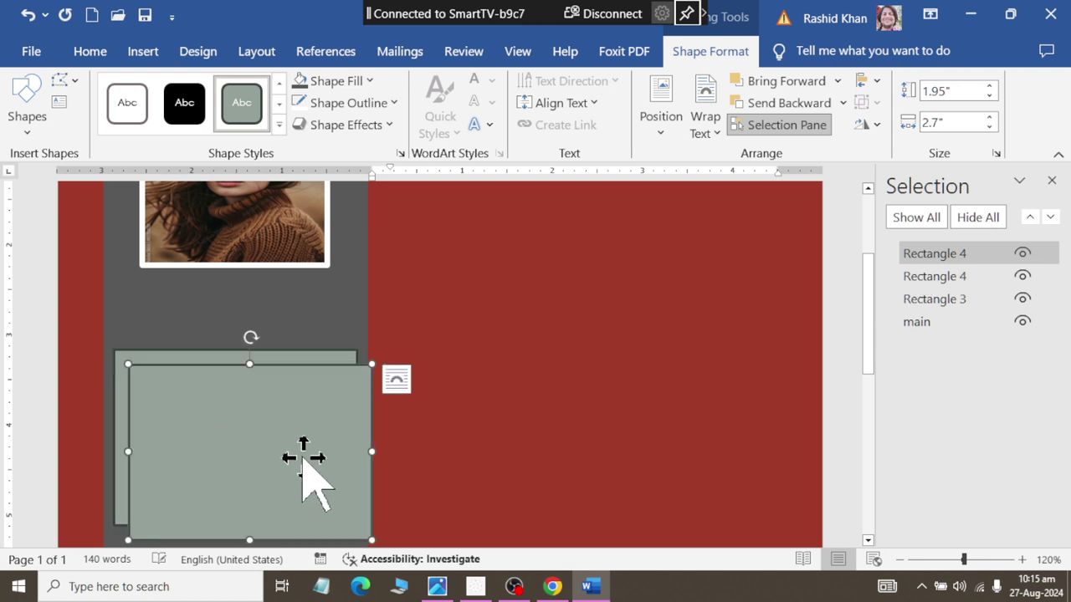
mouse_move(188, 424)
mouse_down()
mouse_move(562, 416)
mouse_move(534, 285)
mouse_up()
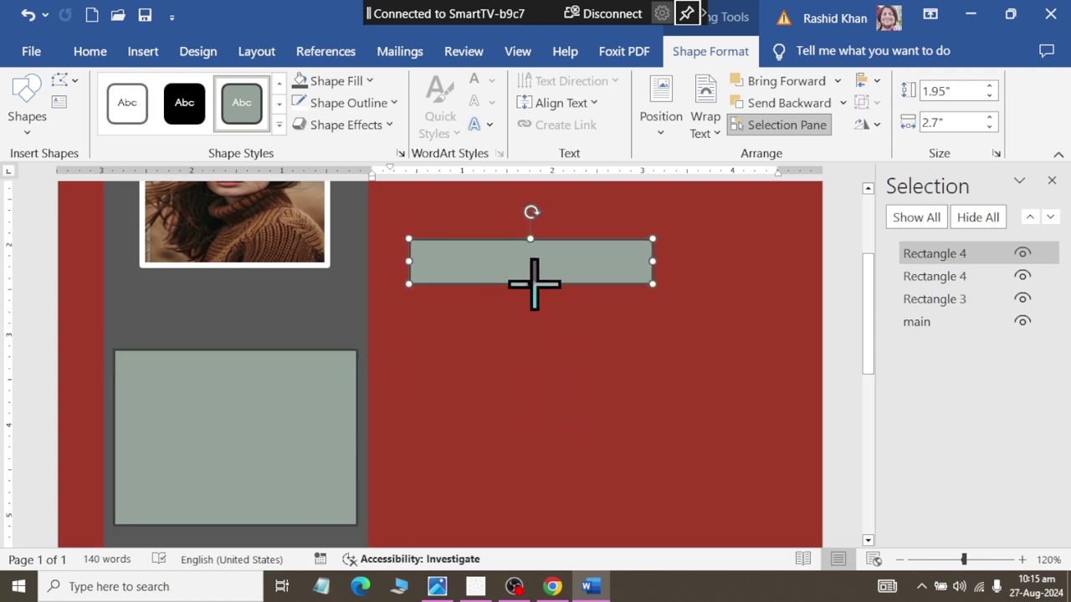
drag(543, 262, 247, 303)
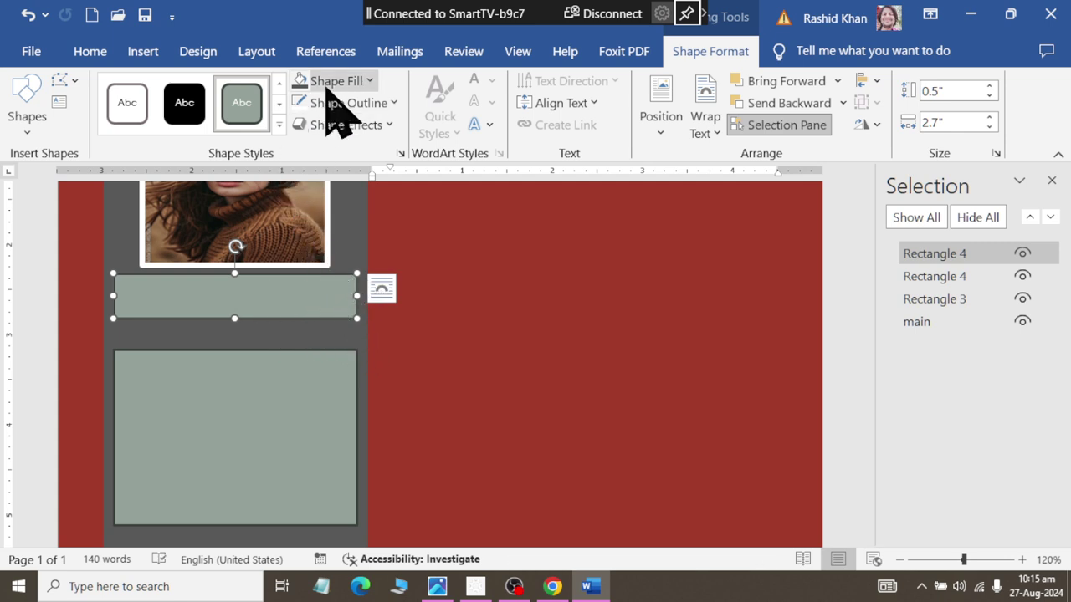
right_click(264, 287)
- Type the owner's full name into the thin bar and grow it to 14 pt
click(310, 271)
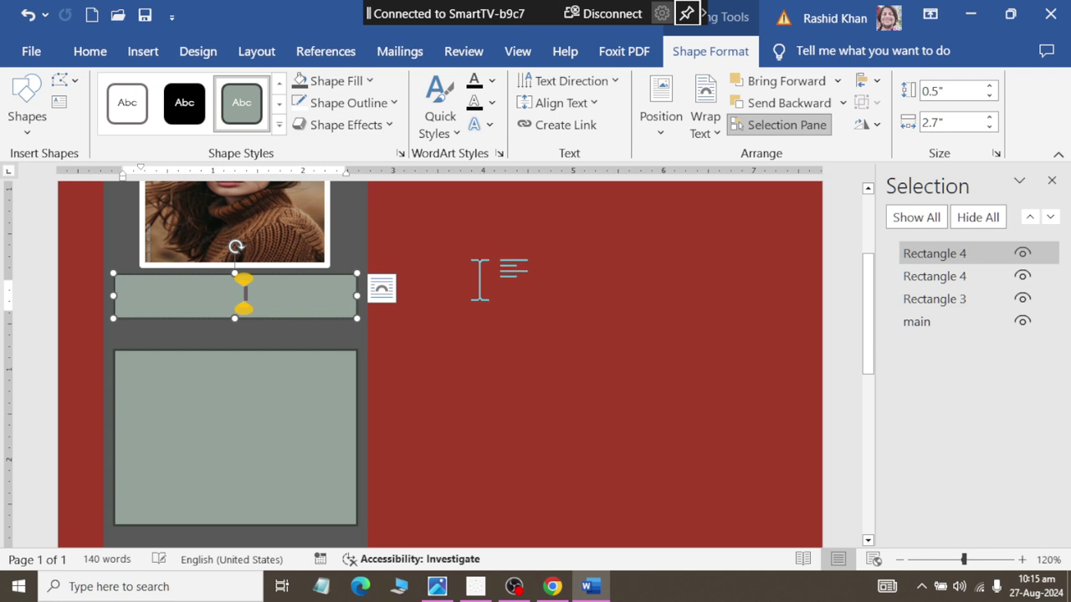
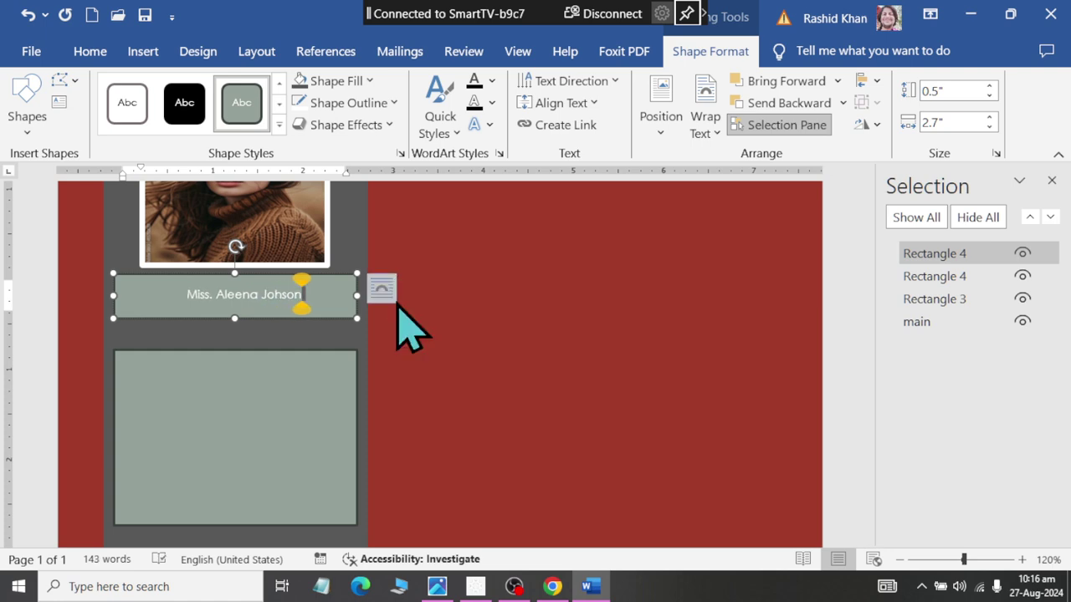
key(ctrl+a)
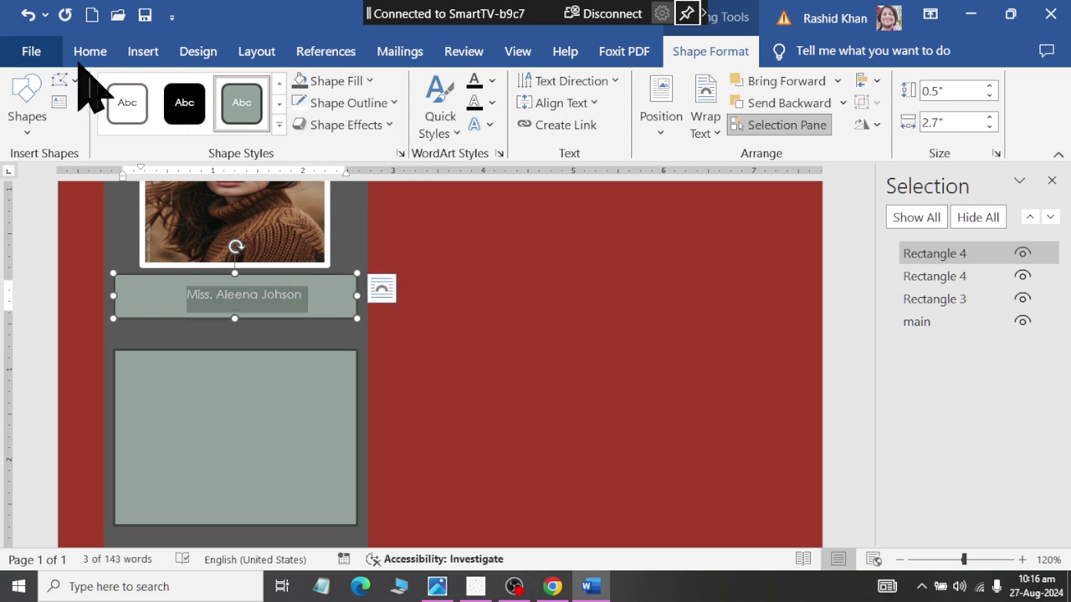
click(90, 51)
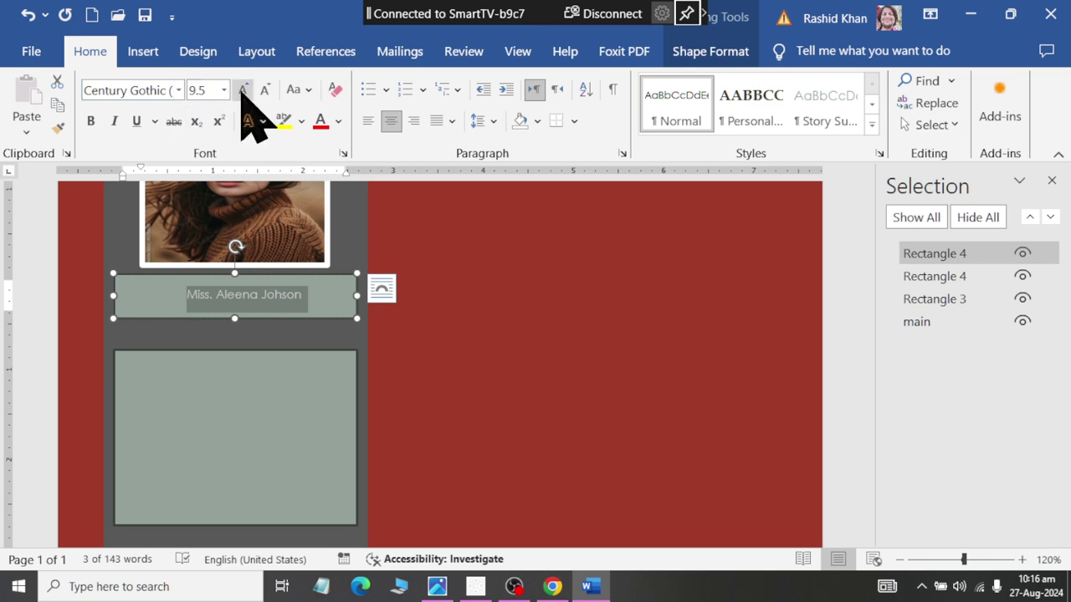
click(242, 90)
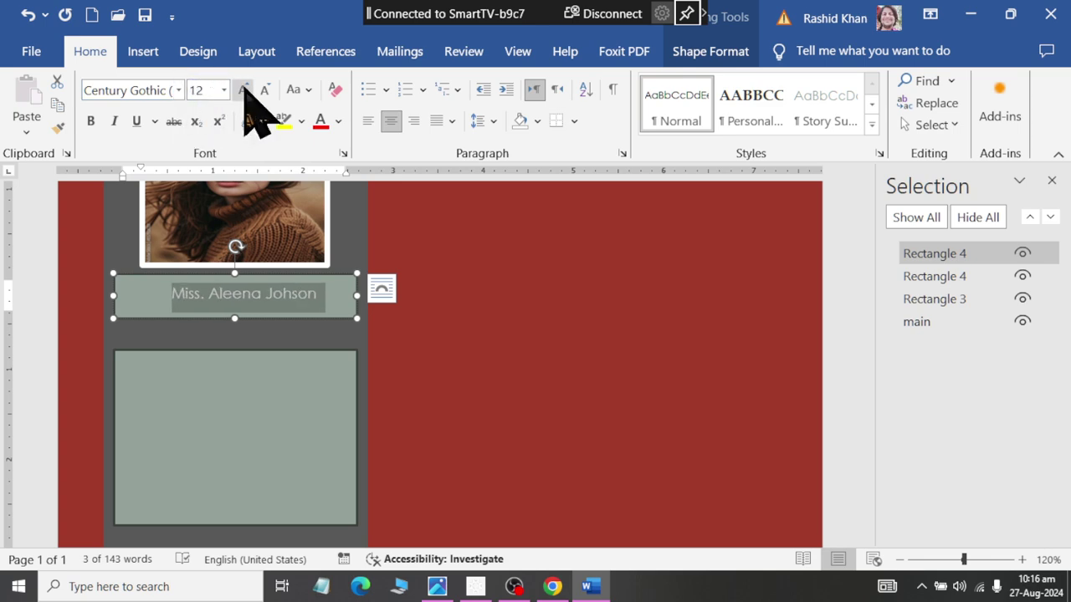
click(243, 91)
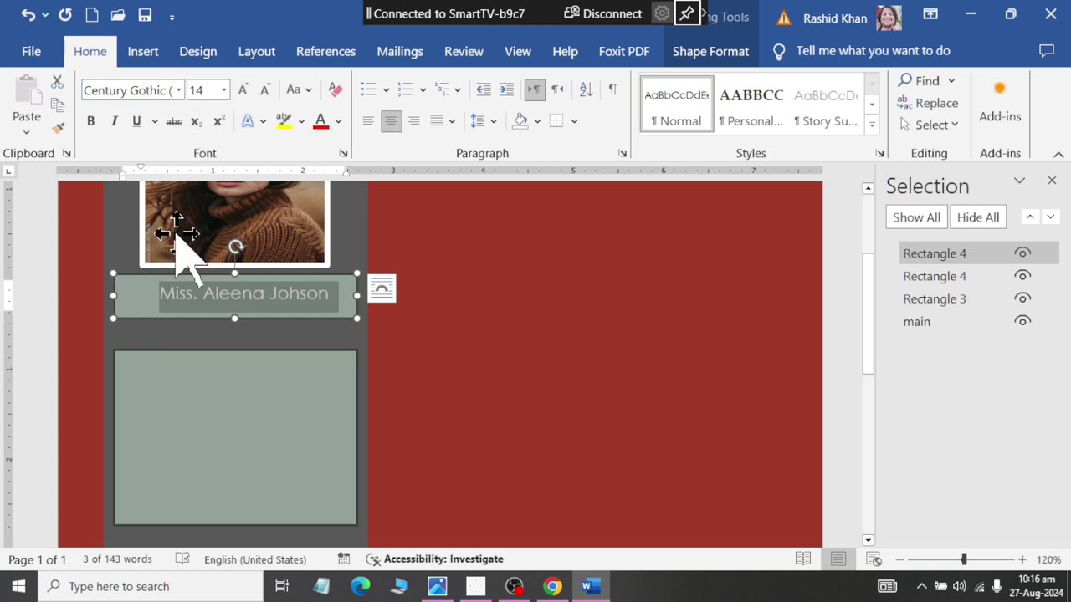
click(179, 90)
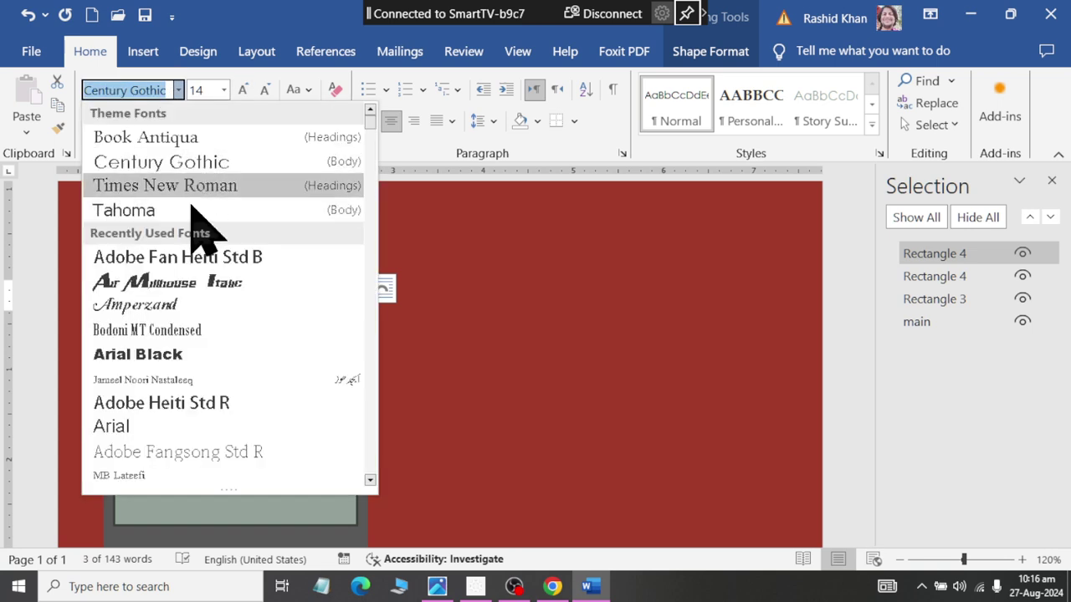
- Set the name in the Amperzand font and enlarge it to 16 pt
click(203, 282)
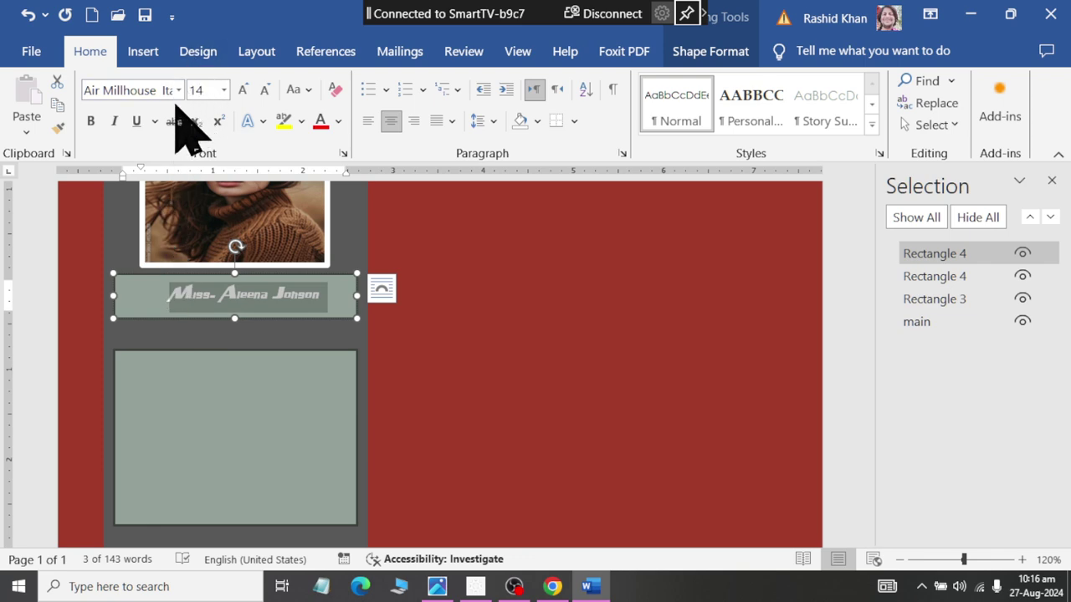
click(178, 91)
scroll(215, 334, down, 2)
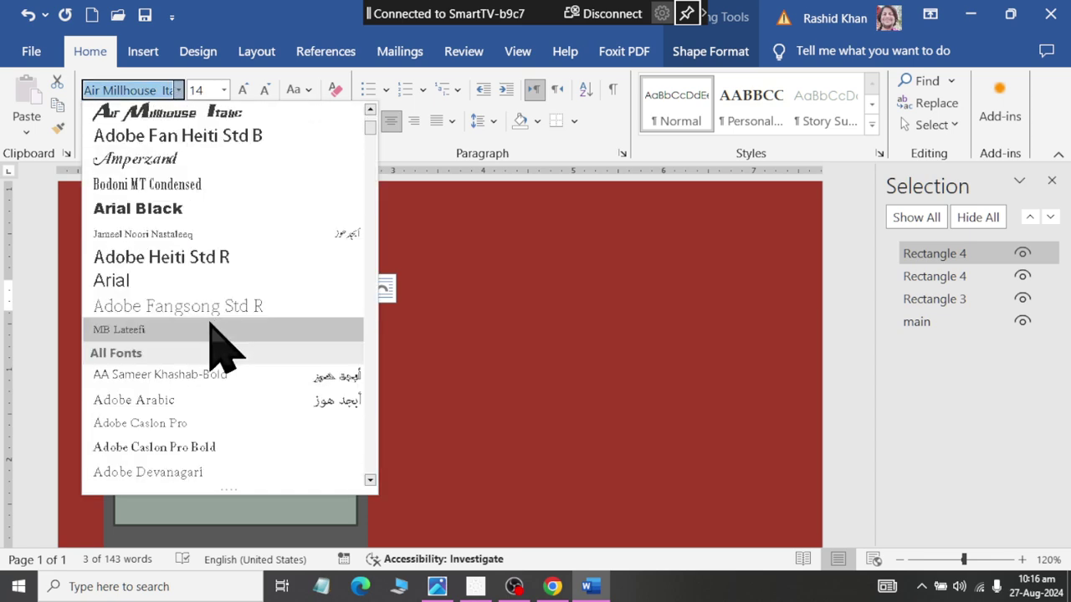
scroll(220, 346, down, 3)
scroll(214, 334, down, 3)
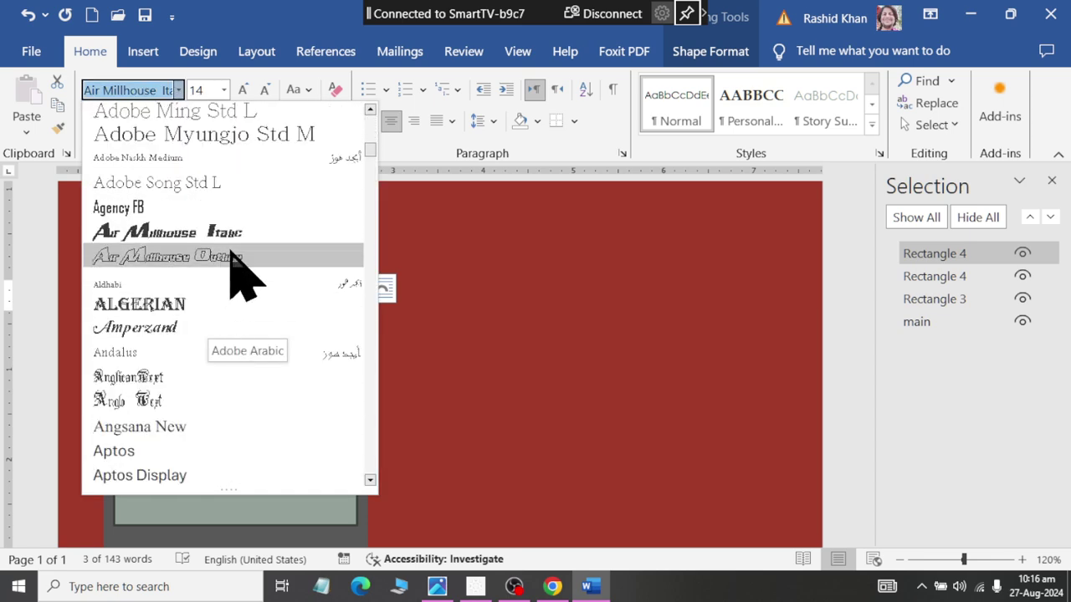
scroll(239, 280, down, 2)
scroll(247, 251, down, 1)
scroll(242, 172, up, 1)
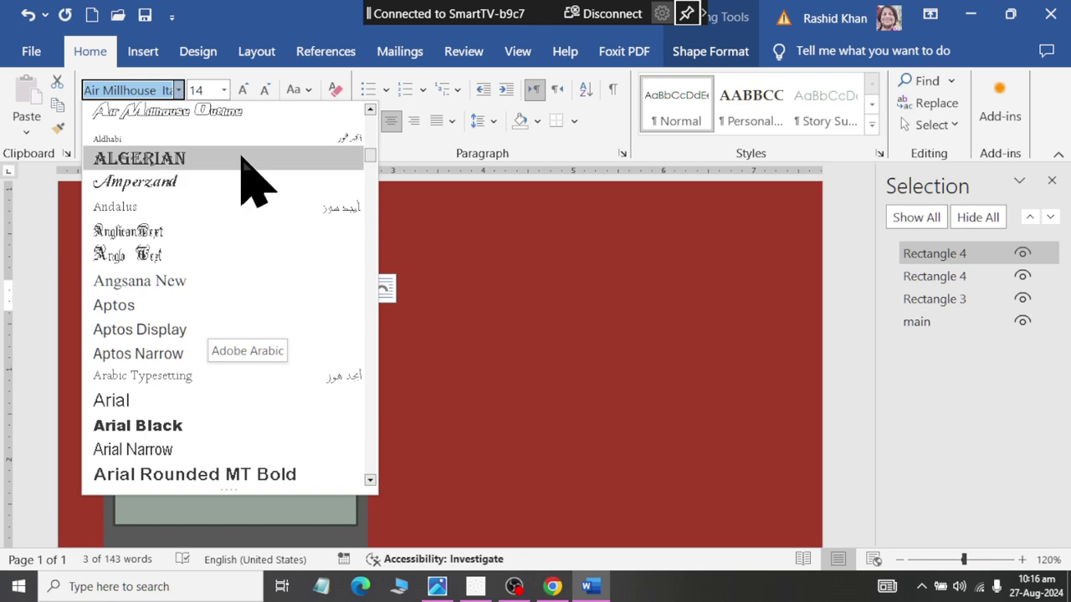
click(227, 184)
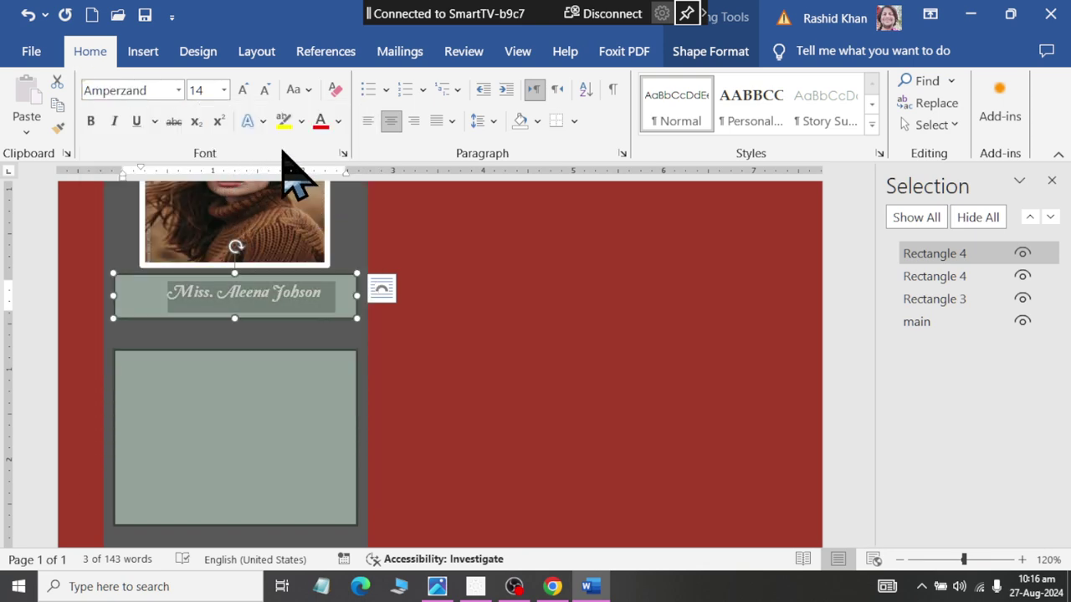
click(244, 89)
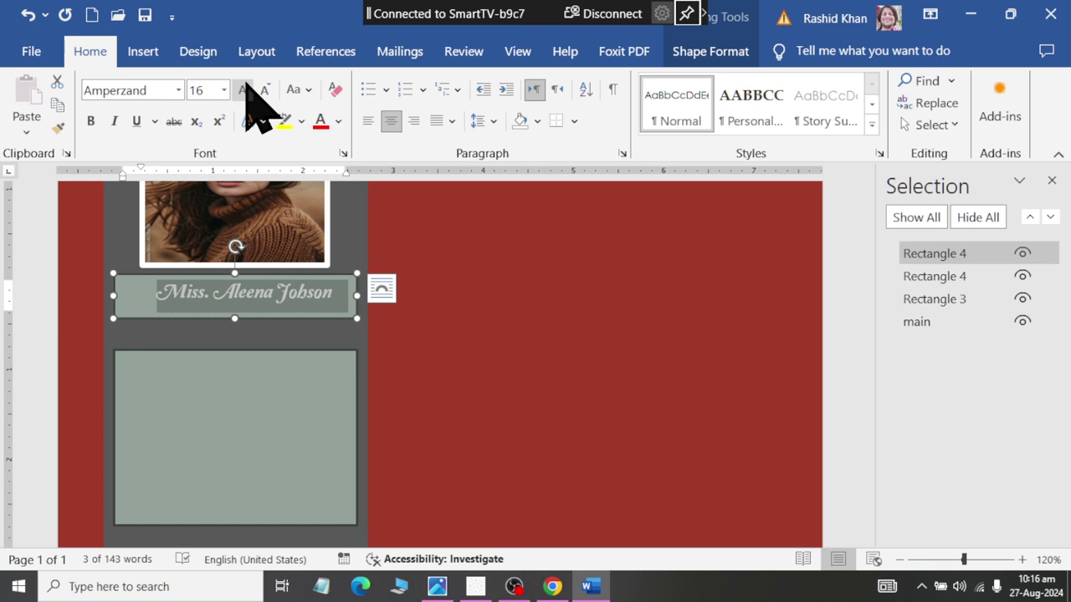
- Insert the missing 'n' in the surname and reselect the whole name
click(307, 308)
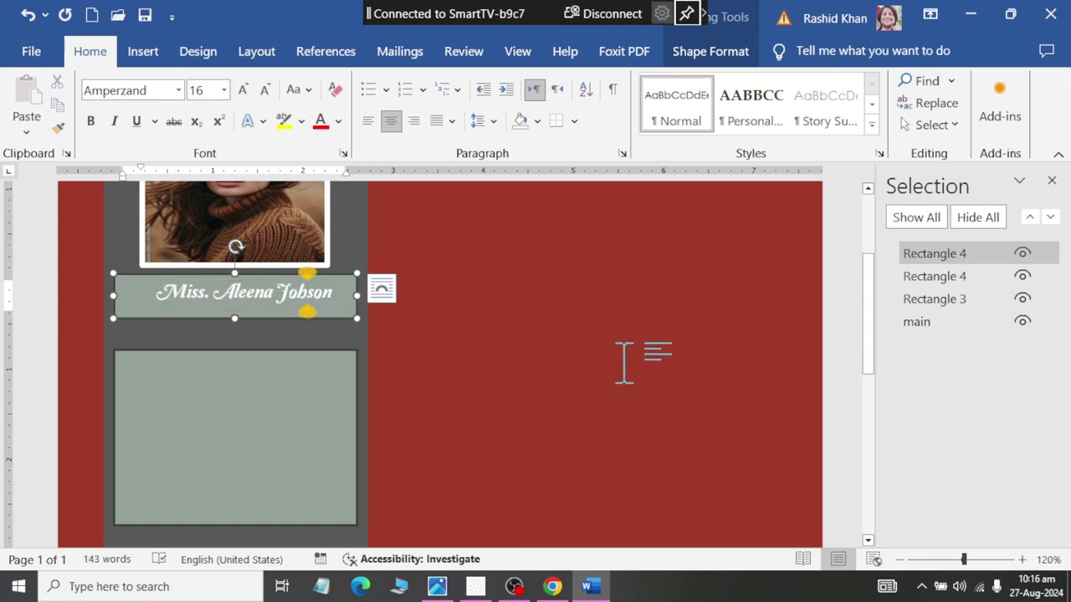
text(n)
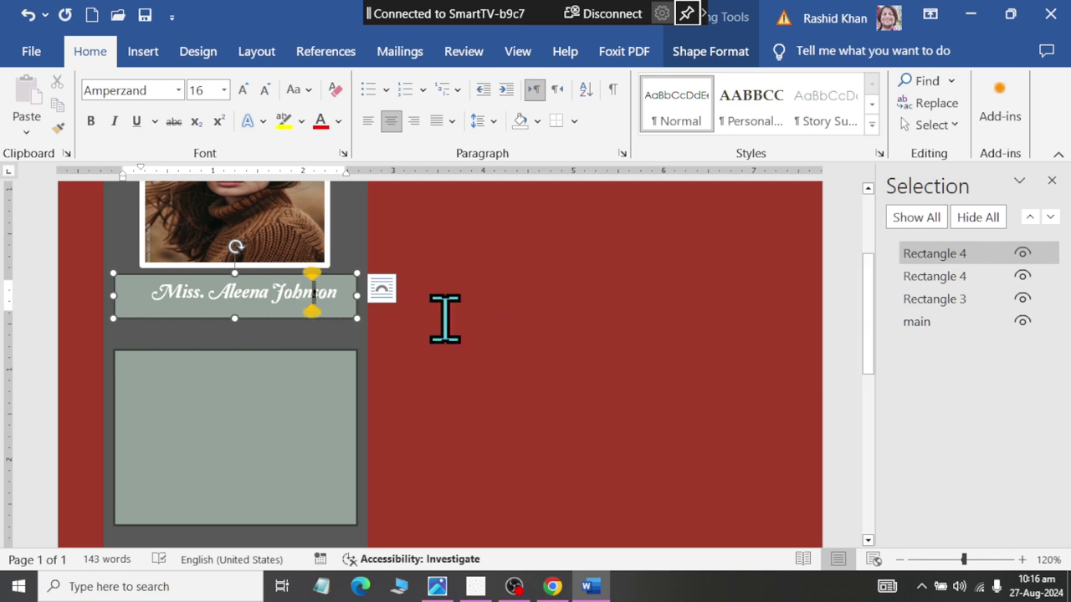
key(ctrl+a)
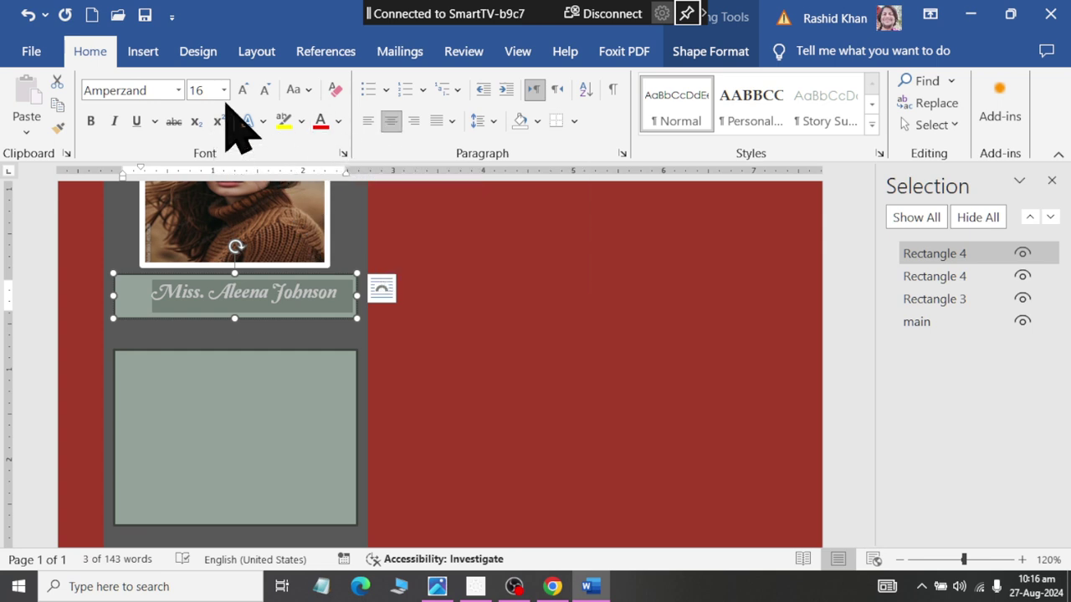
click(337, 126)
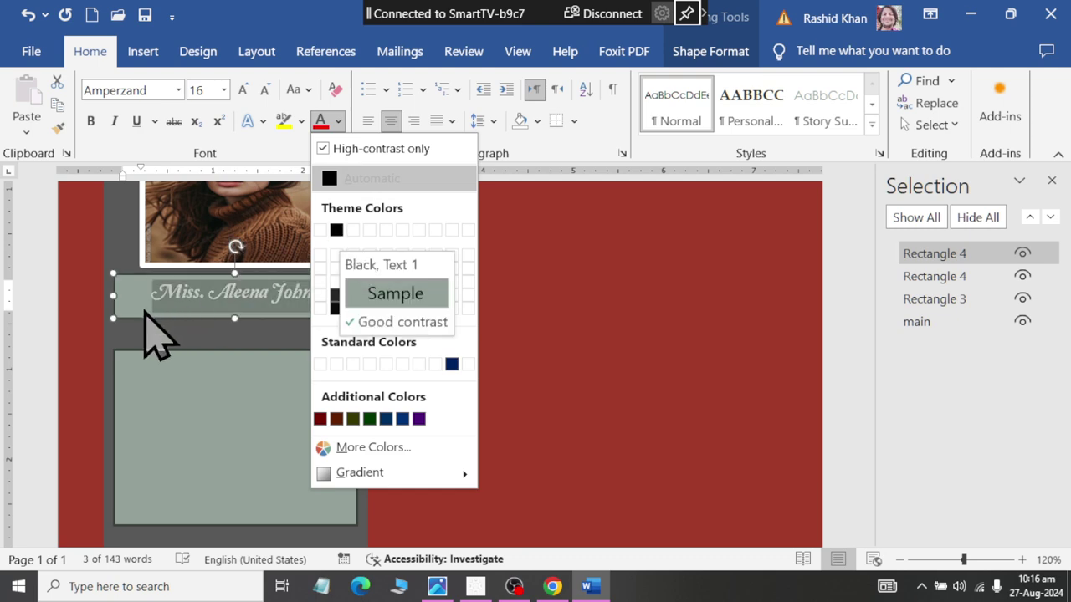
- Set the name box's Shape Fill to No Fill and Shape Outline to No Outline
click(125, 335)
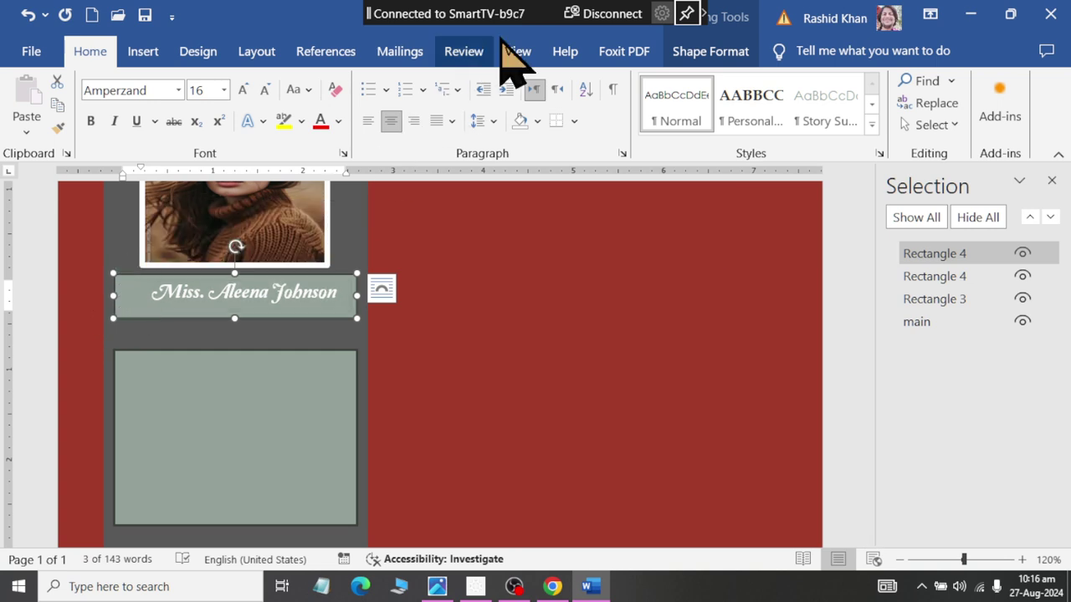
click(727, 51)
click(341, 83)
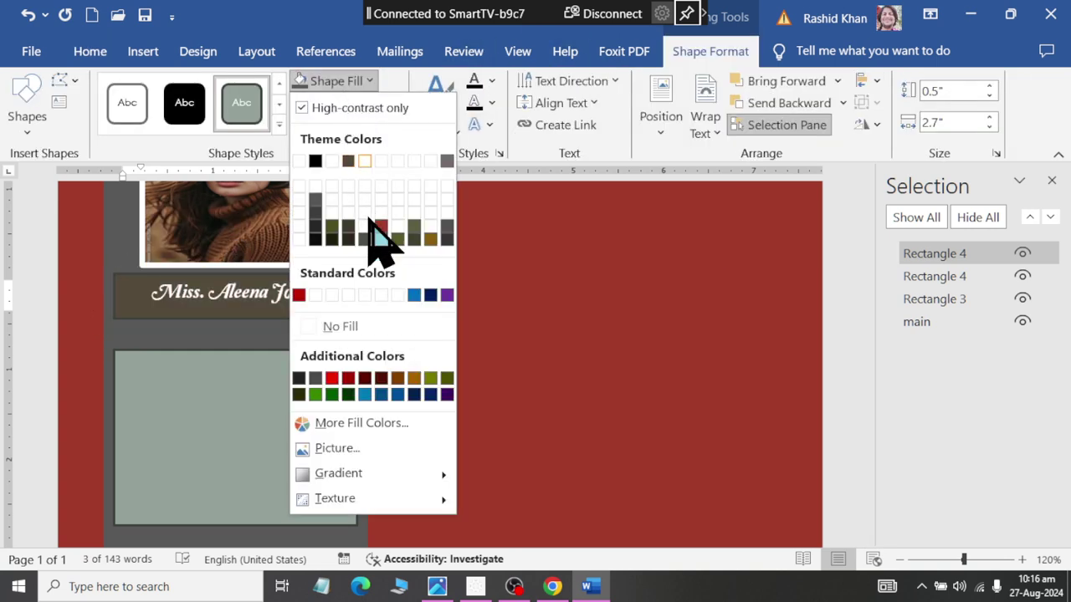
click(328, 328)
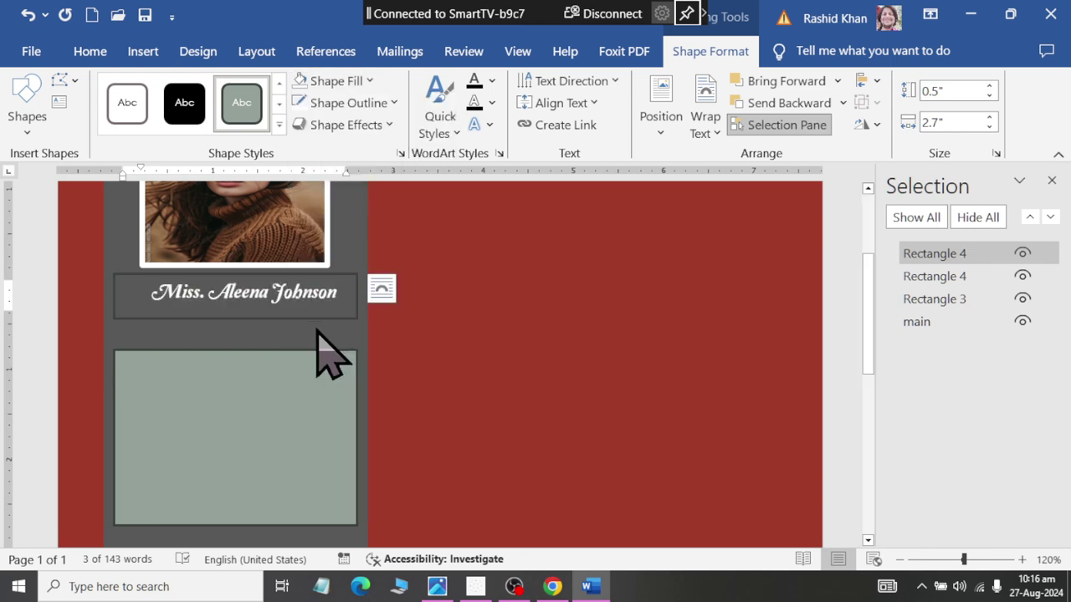
click(352, 103)
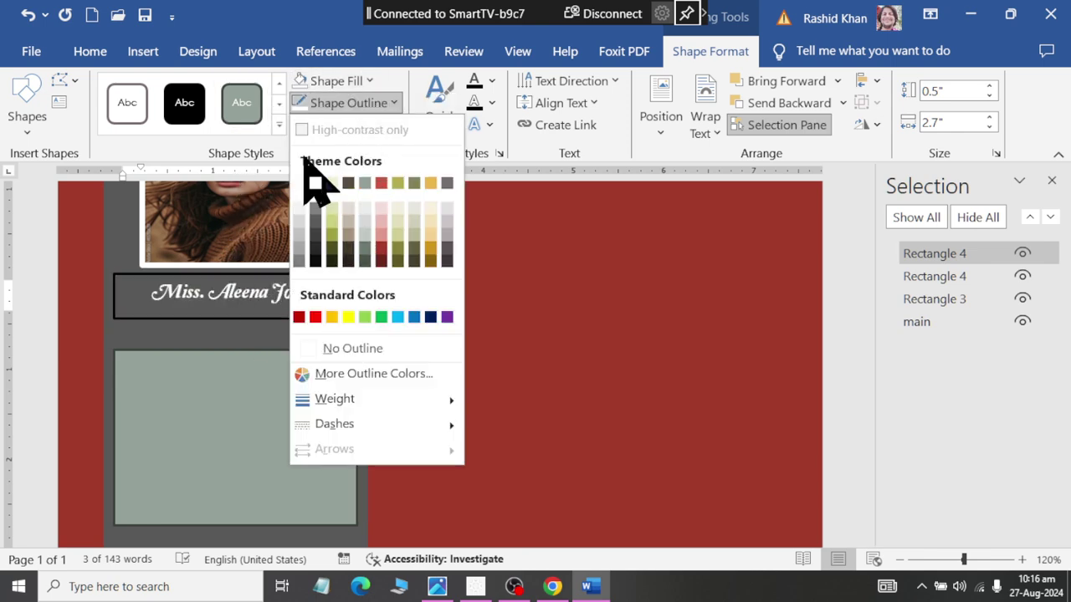
click(326, 348)
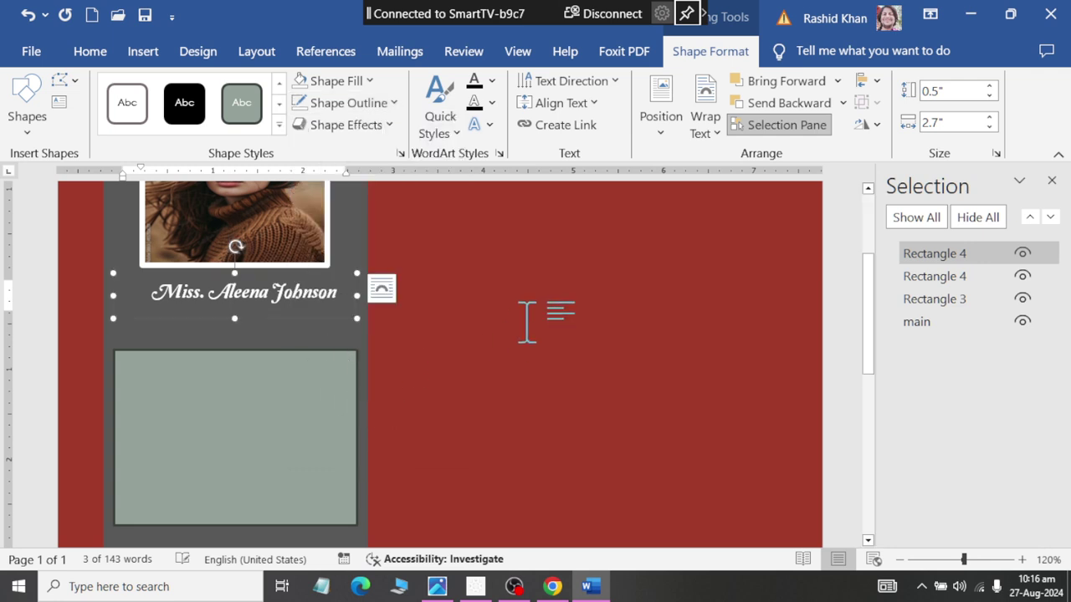
- Nudge the name box into place and rename it Name in the Selection Pane
key(Left)
key(Left)
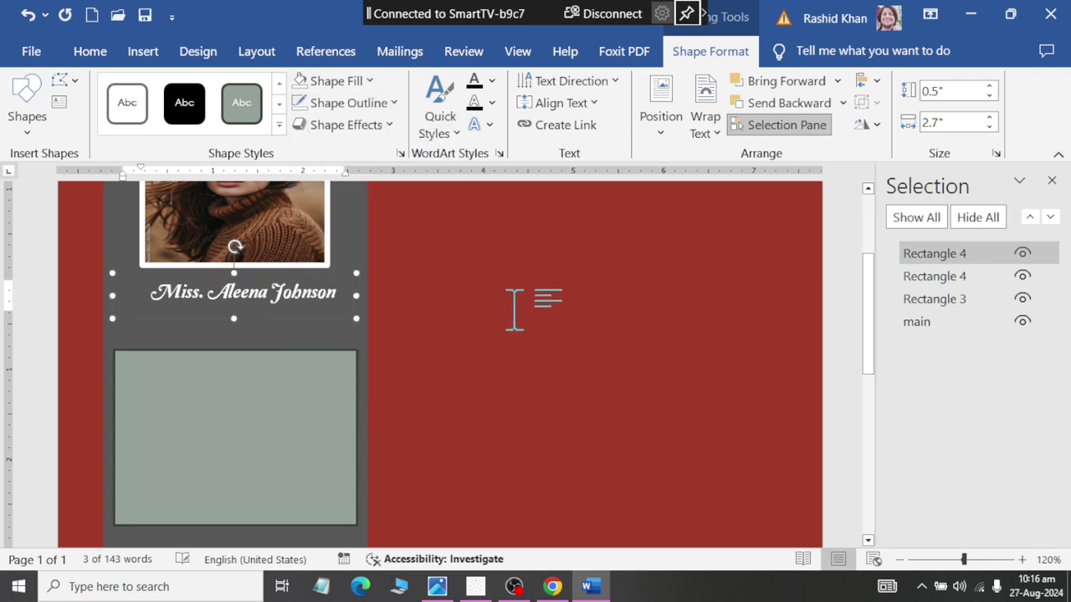
key(Left)
key(Left)
key(Left)
key(Left)
key(Left)
key(Left)
key(Left)
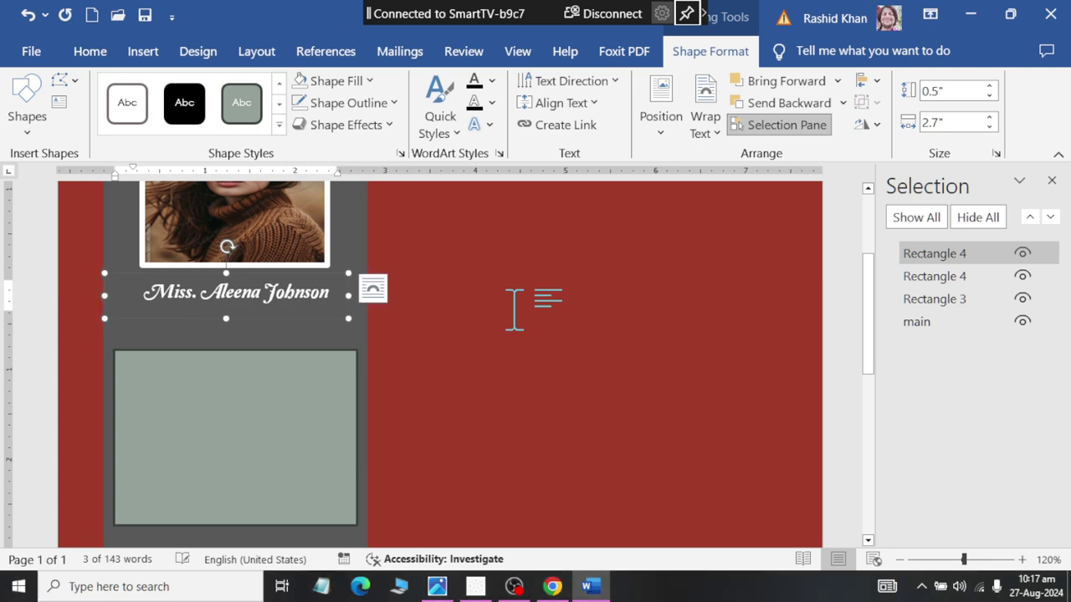
key(Left)
key(Left)
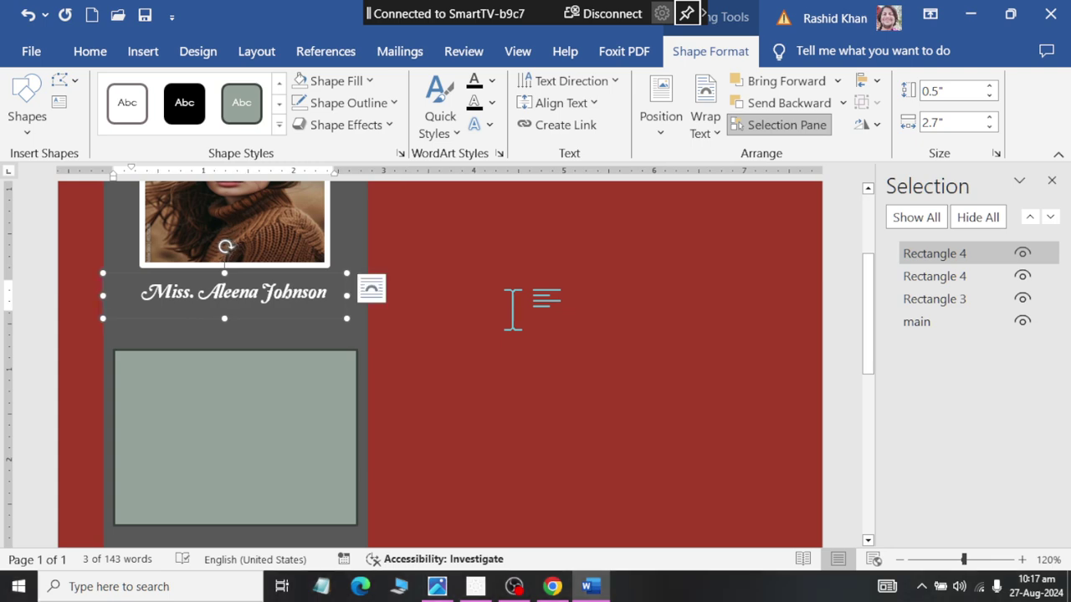
key(Right)
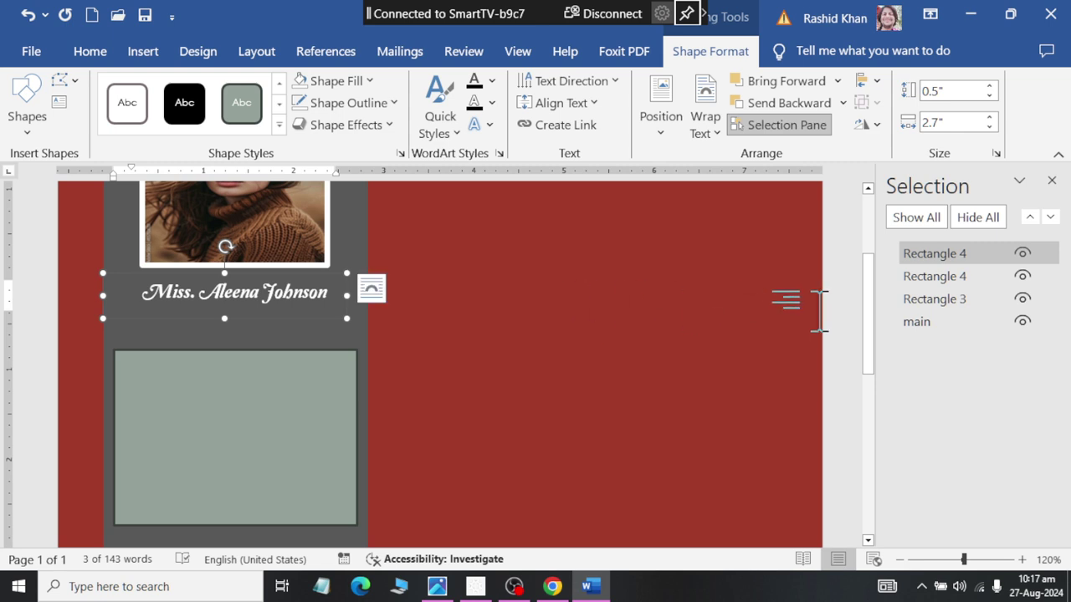
click(951, 254)
text(Name)
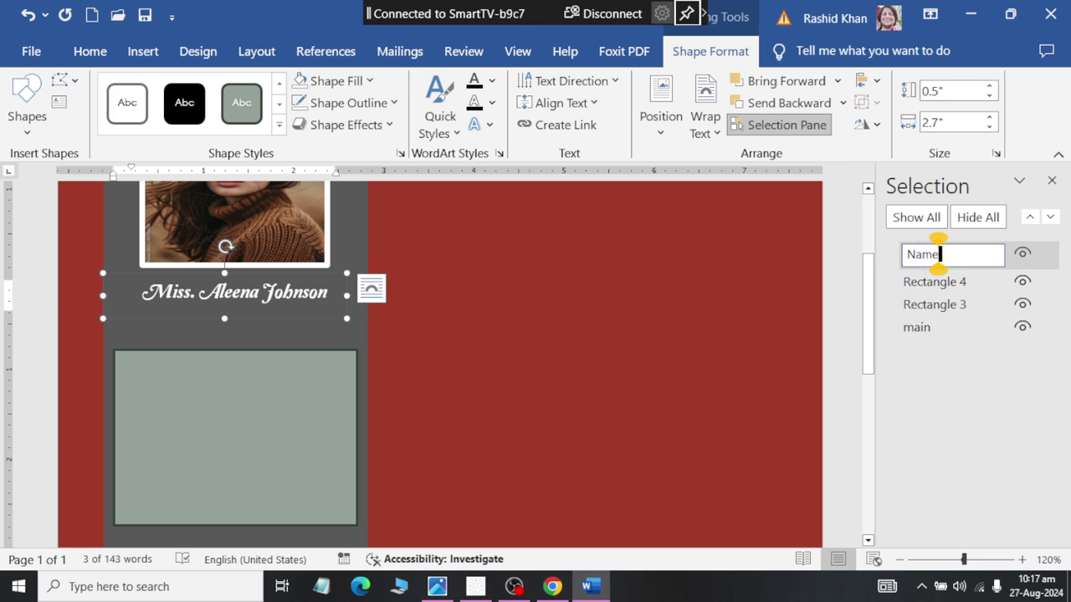
key(Return)
- Rename the photo frame object to Image
click(941, 323)
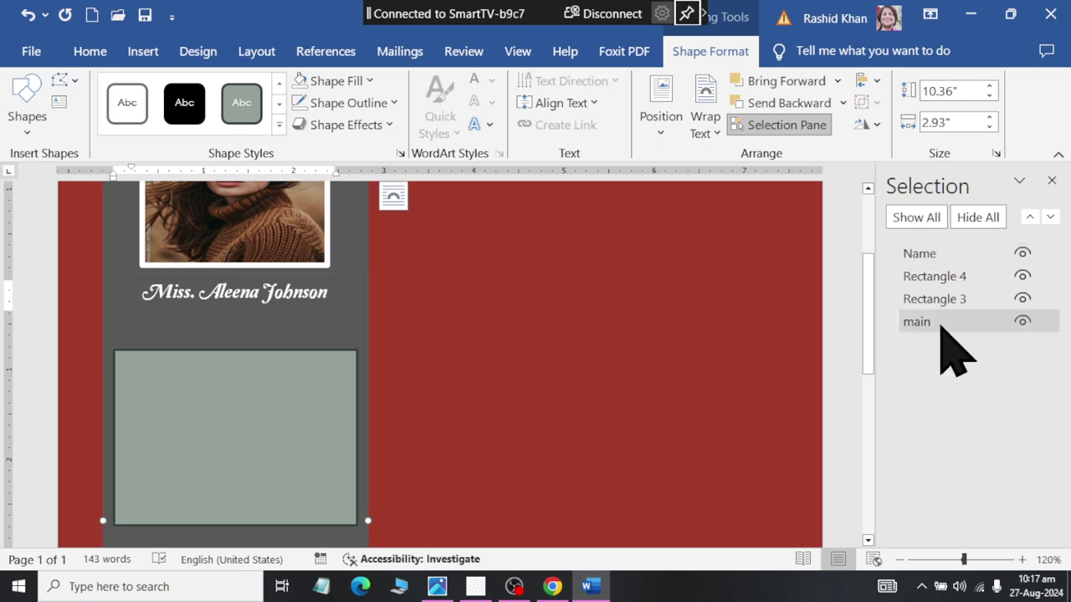
click(951, 278)
click(948, 303)
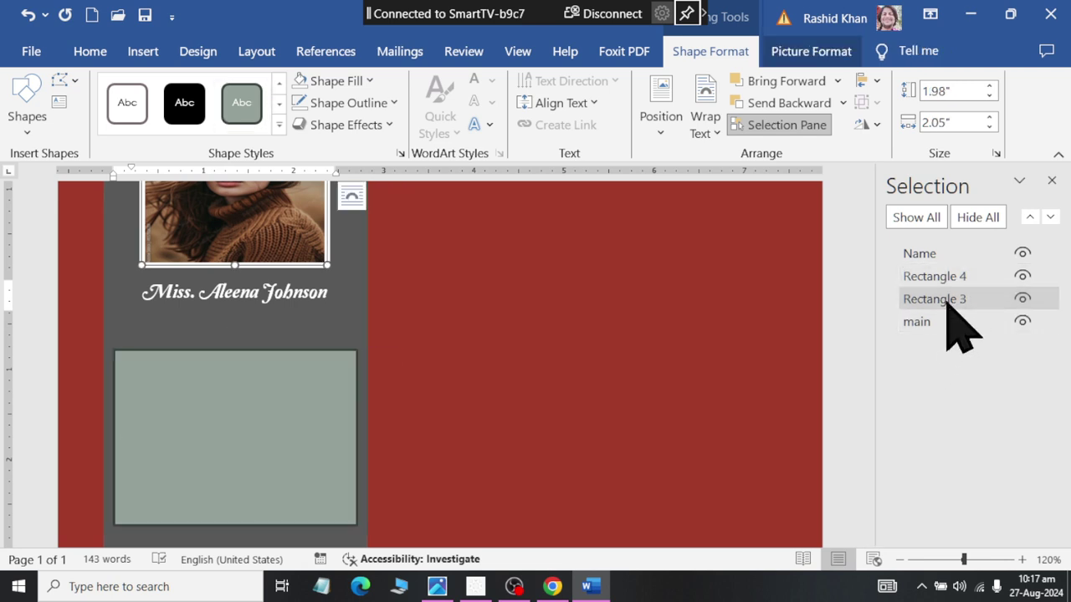
click(939, 299)
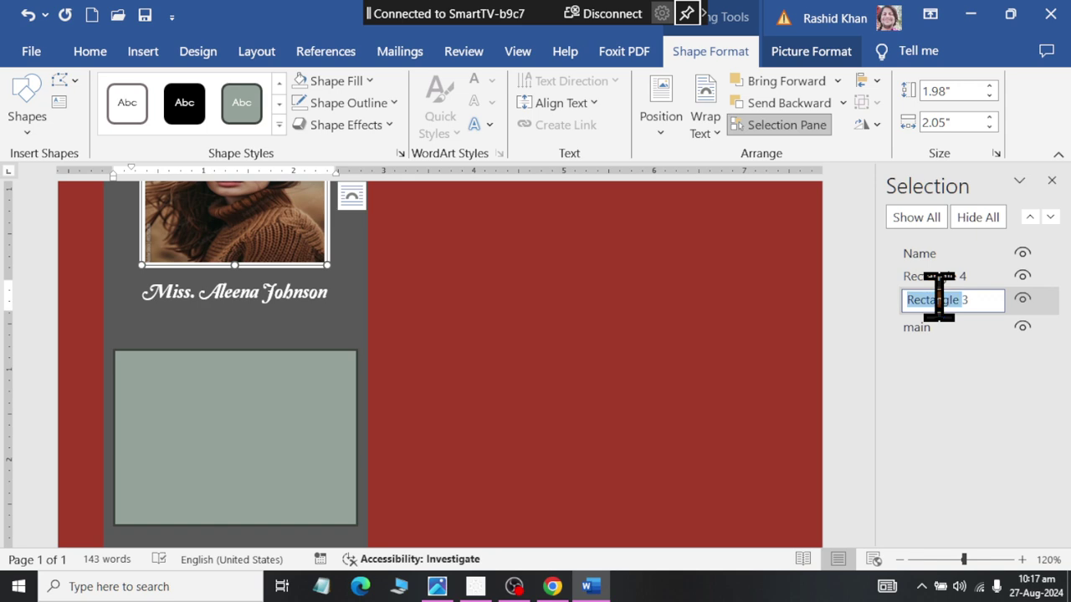
key(BackSpace)
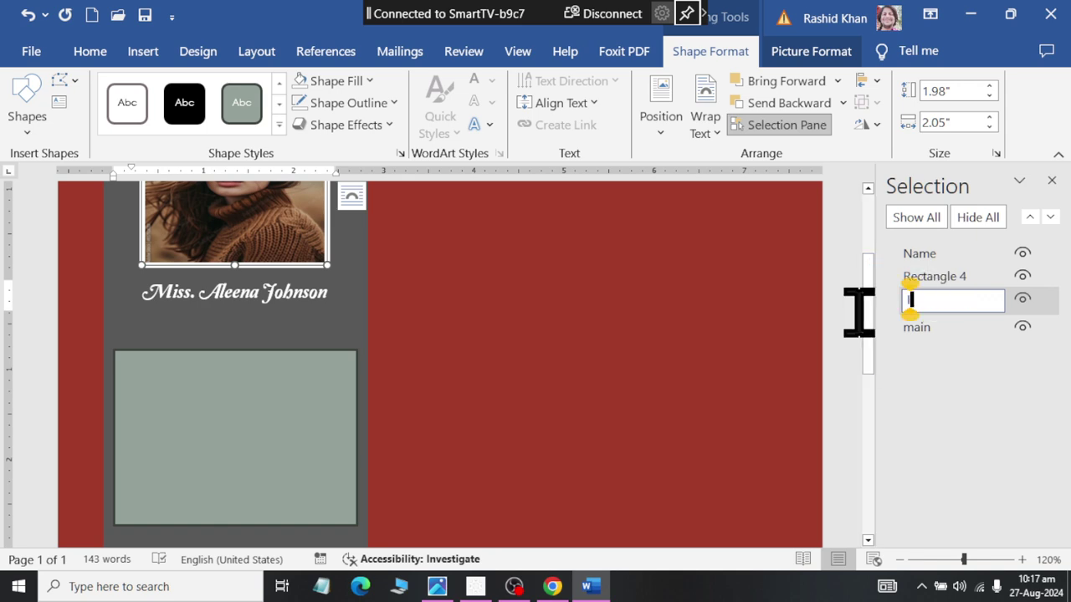
text(Image)
key(Return)
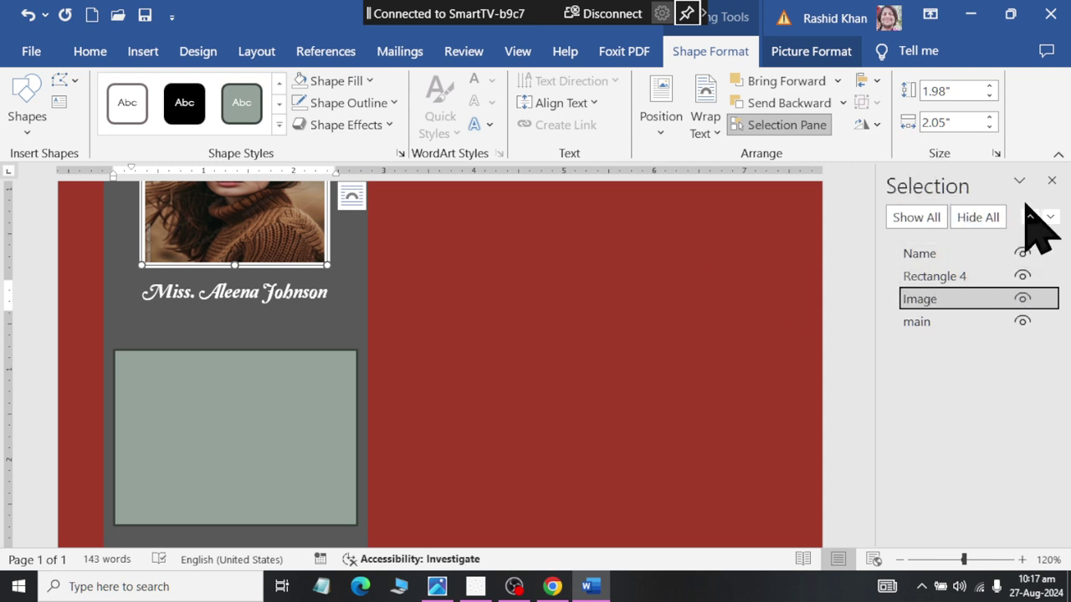
- Bring Image to the top of the stack and select the grey-green contact box
click(720, 55)
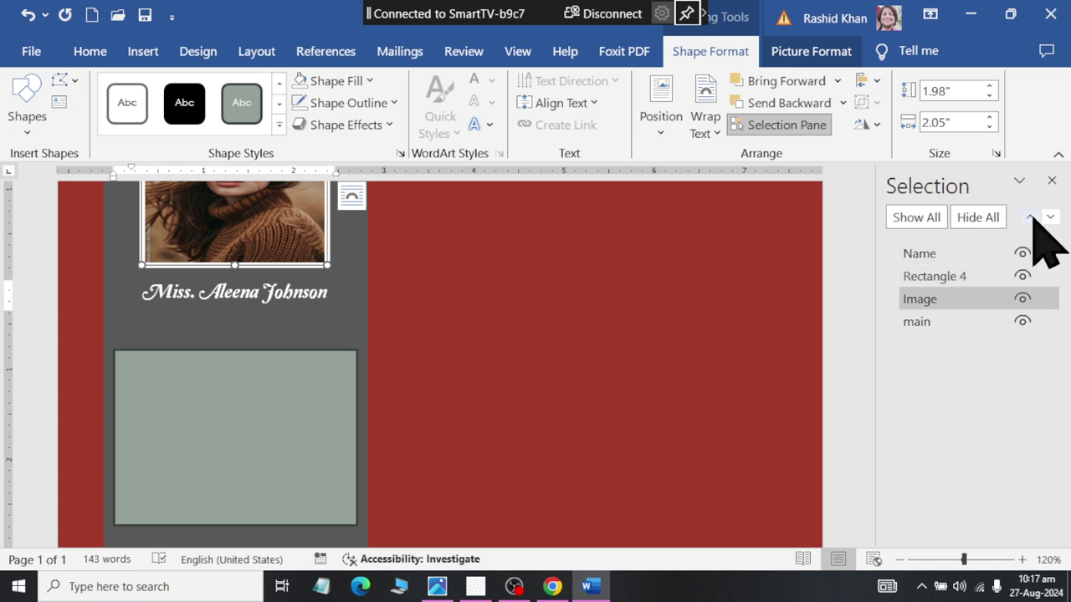
click(1032, 217)
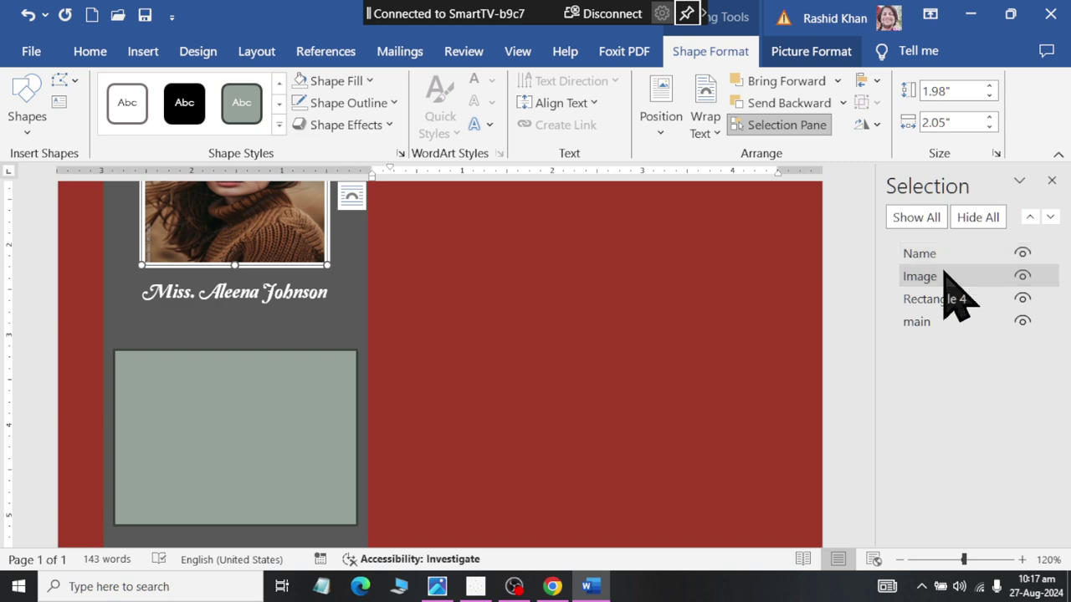
click(1030, 216)
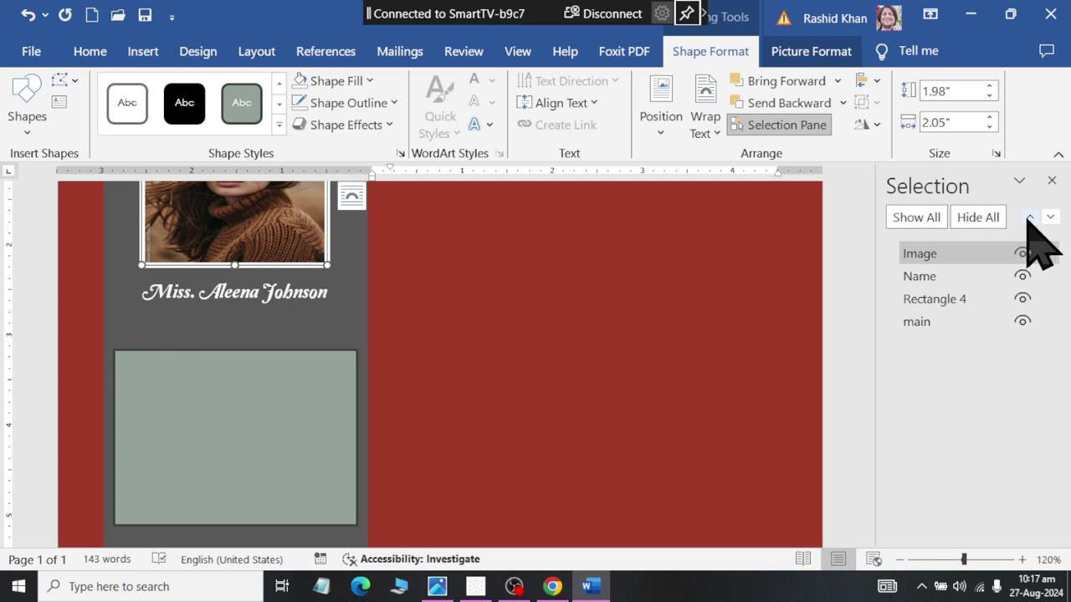
click(927, 277)
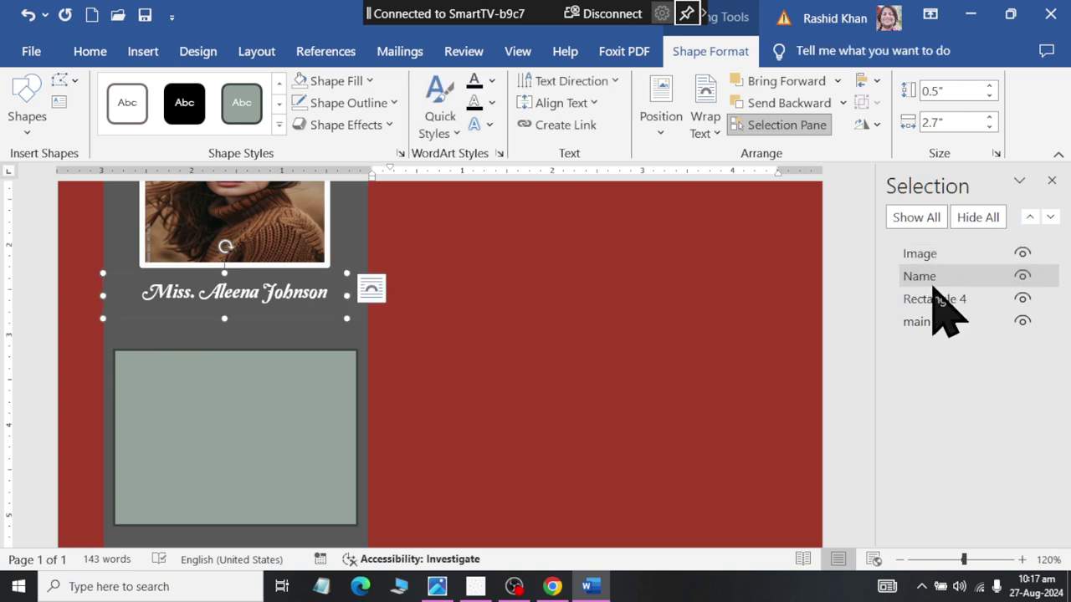
click(930, 323)
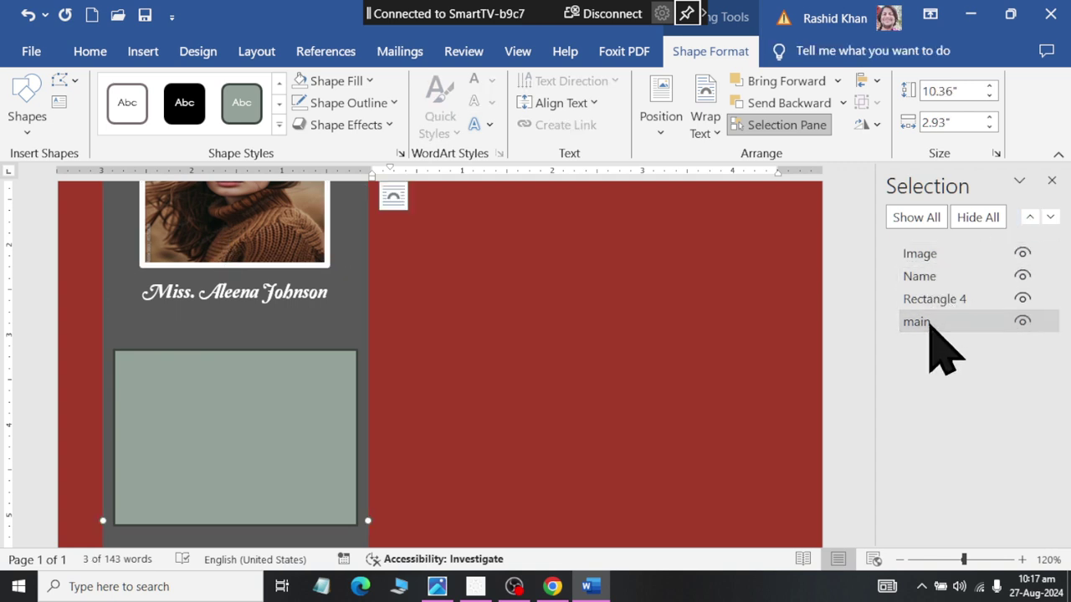
click(944, 301)
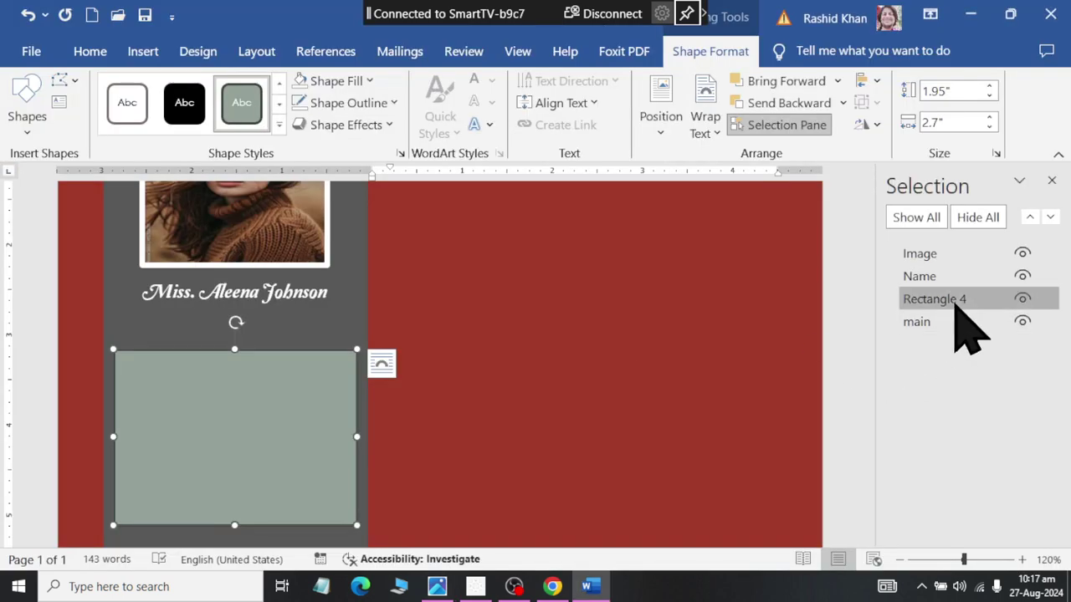
- Rename Rectangle 4 to 'contact' in the Selection Pane
double_click(962, 299)
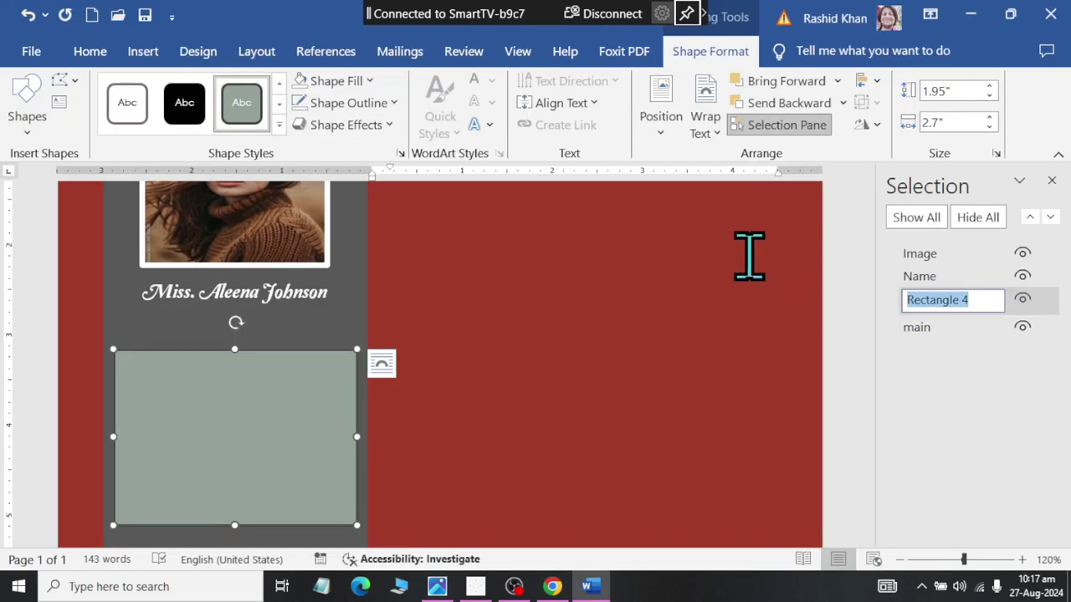
text(contact)
key(Return)
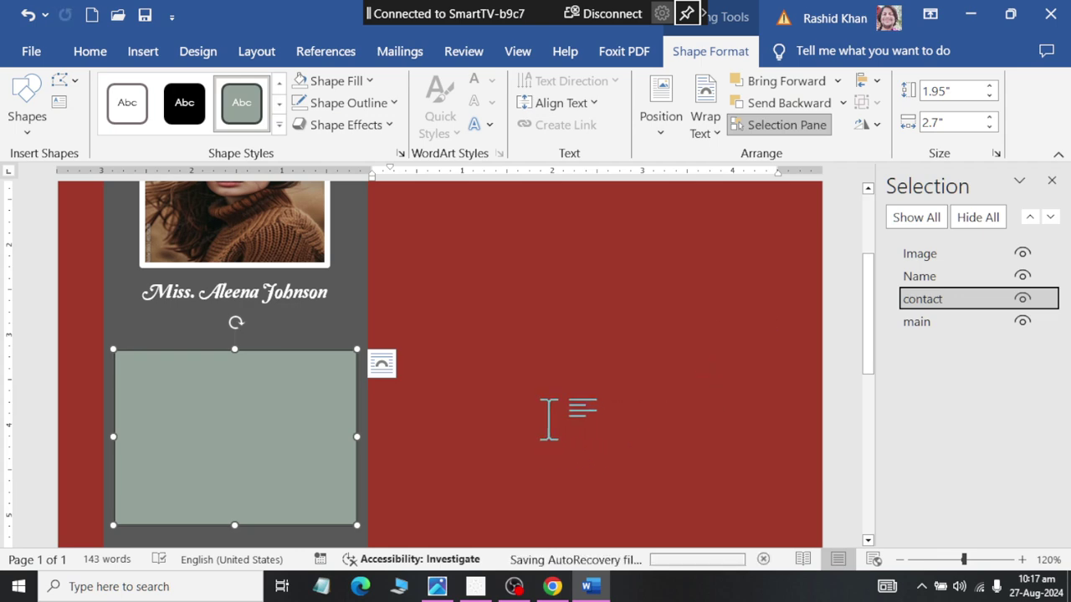
- Stretch the contact box down to 2.31" tall, matching the reference resume
key(alt+Tab)
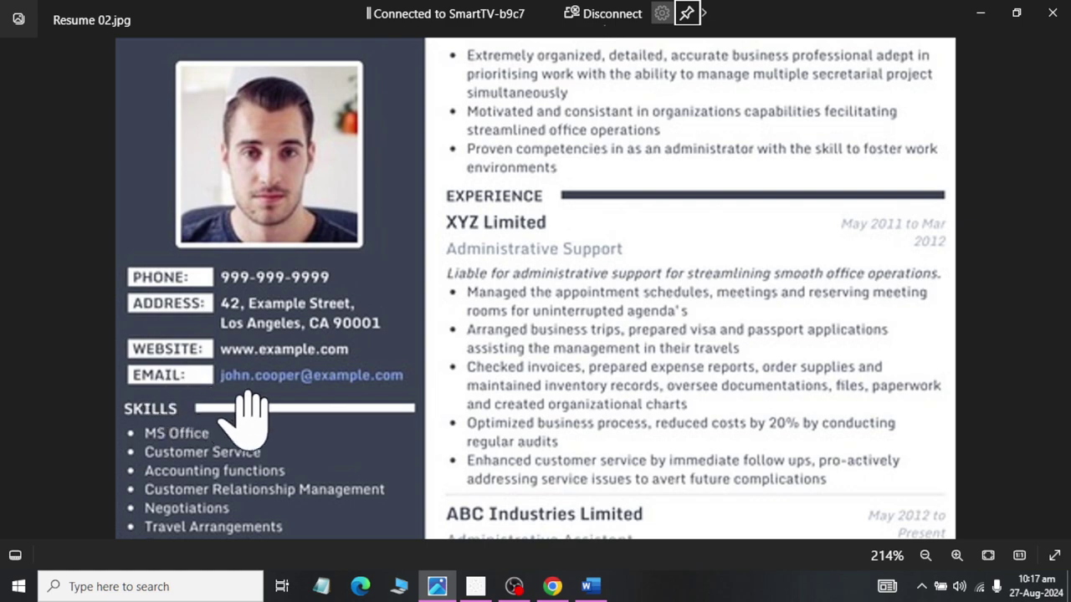
key(alt+Tab)
scroll(234, 402, down, 2)
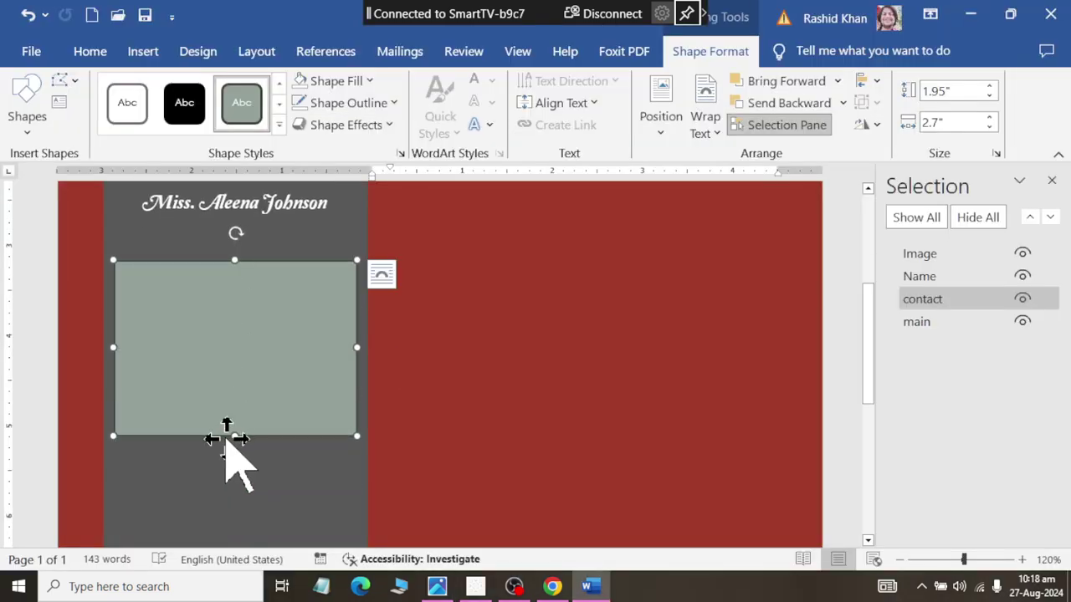
scroll(326, 373, down, 6)
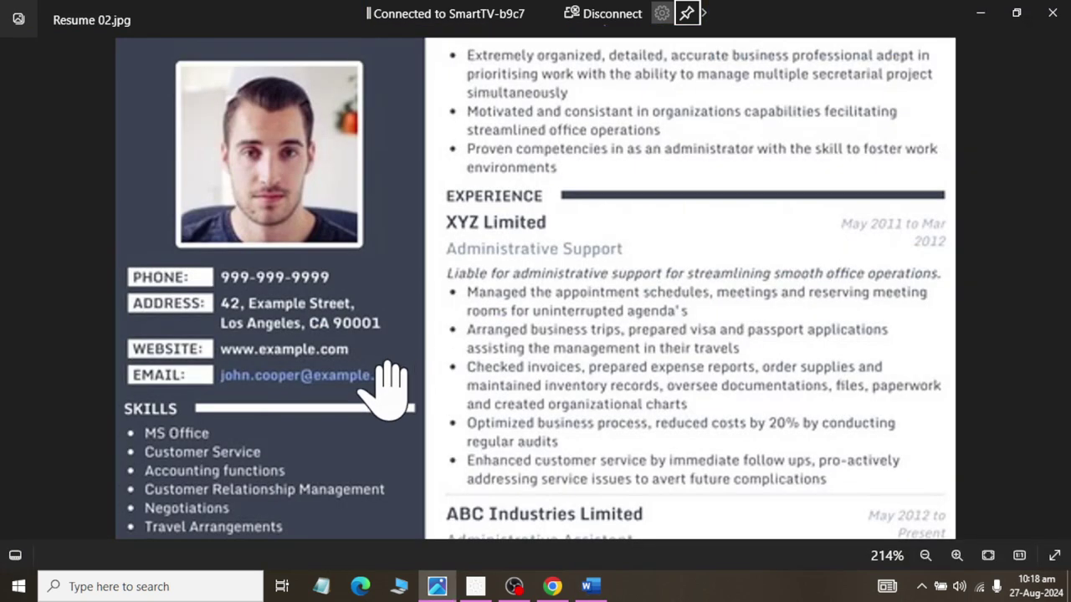
key(alt+Tab)
drag(260, 439, 311, 162)
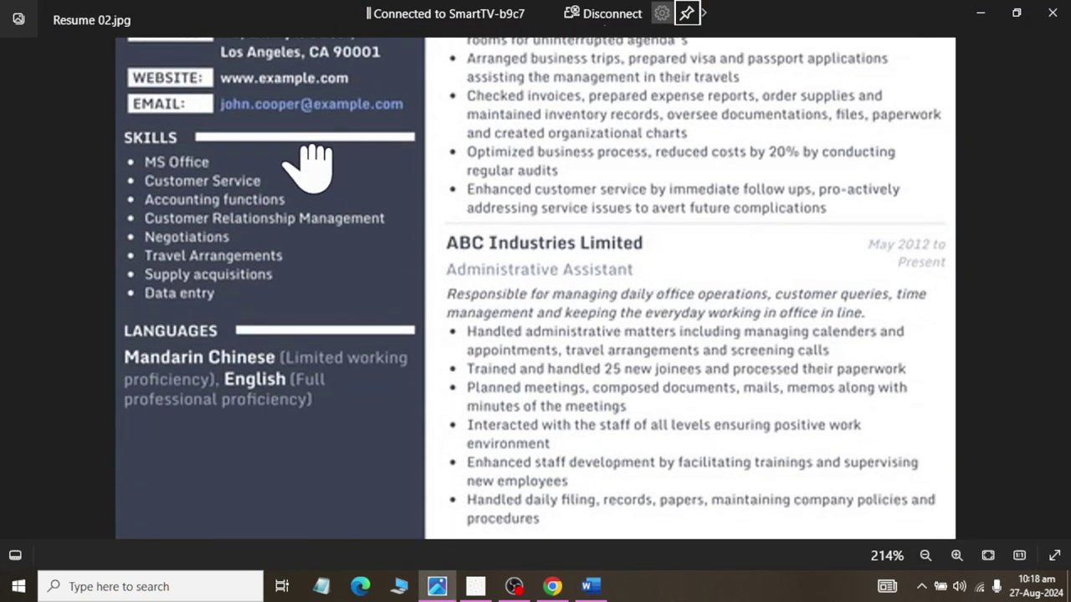
key(alt+Tab)
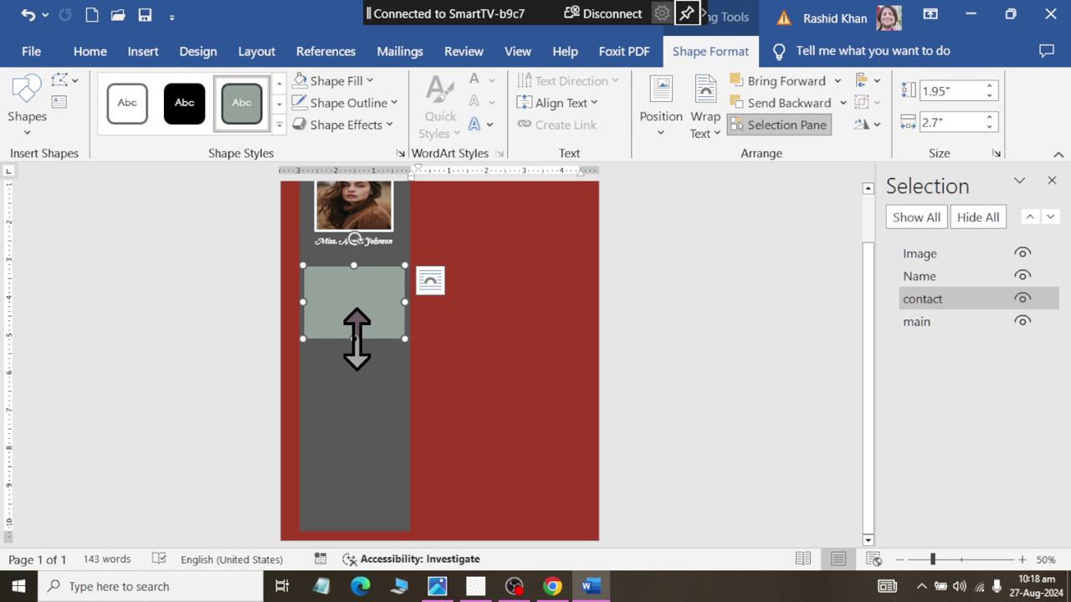
drag(357, 339, 356, 353)
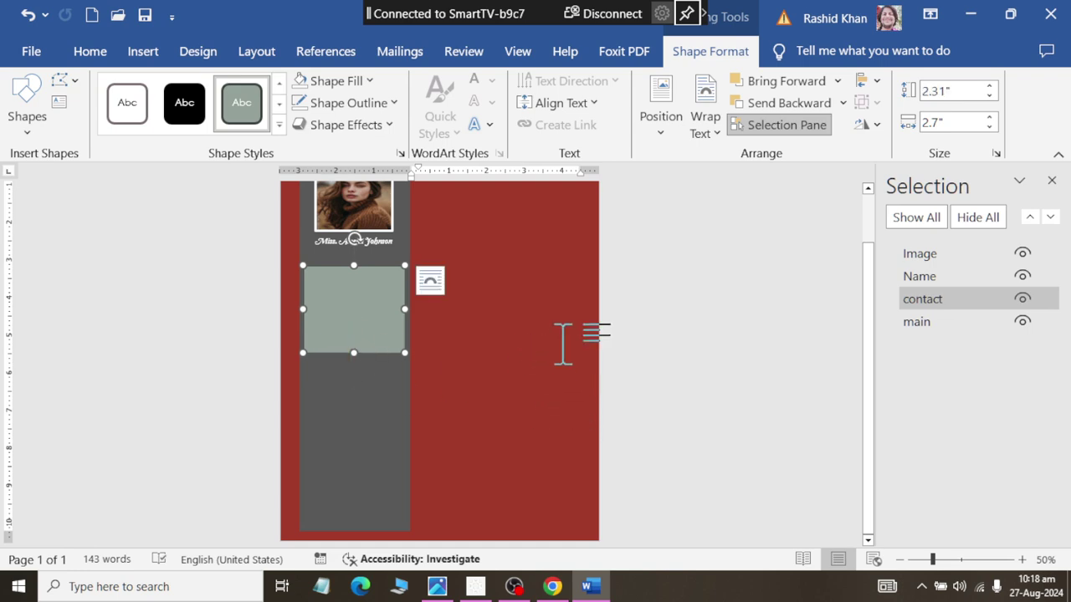
- Add text to the contact box and align it to the top
right_click(358, 296)
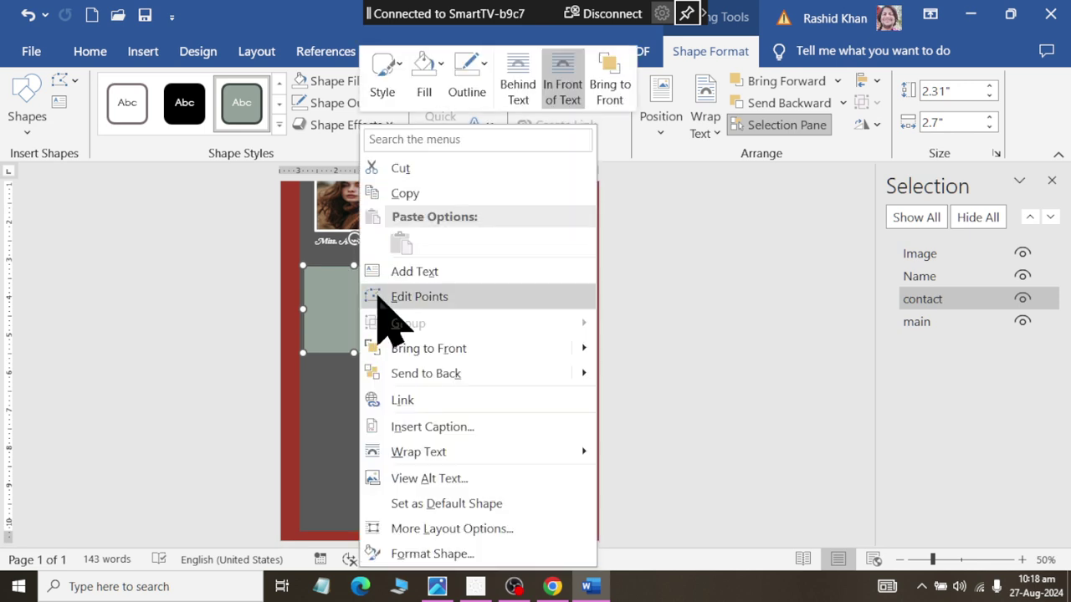
click(412, 273)
ctrl+scroll(368, 261, up, 5)
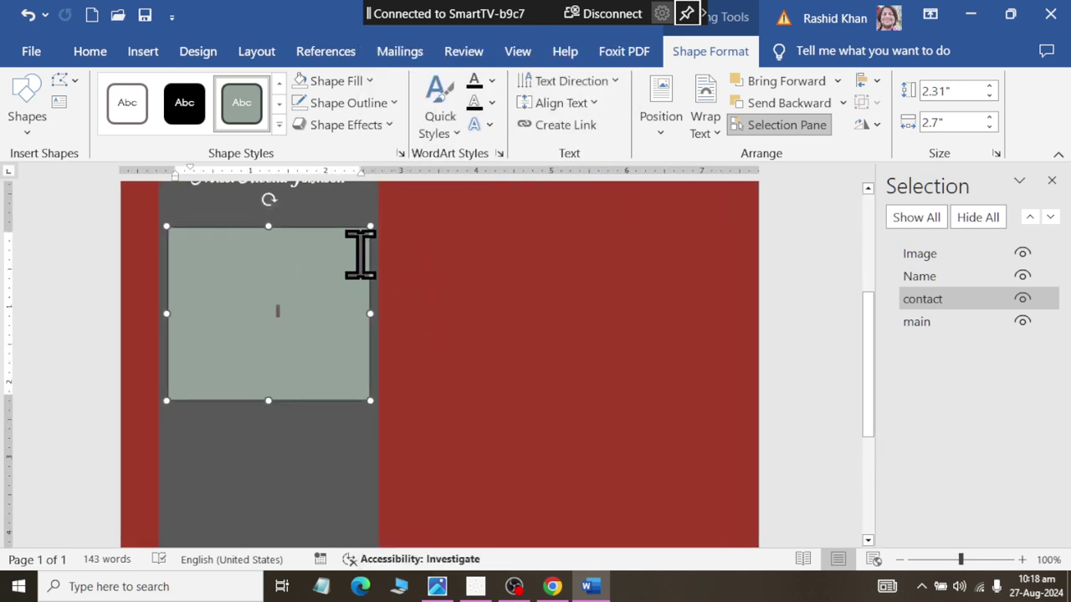
ctrl+scroll(360, 255, up, 1)
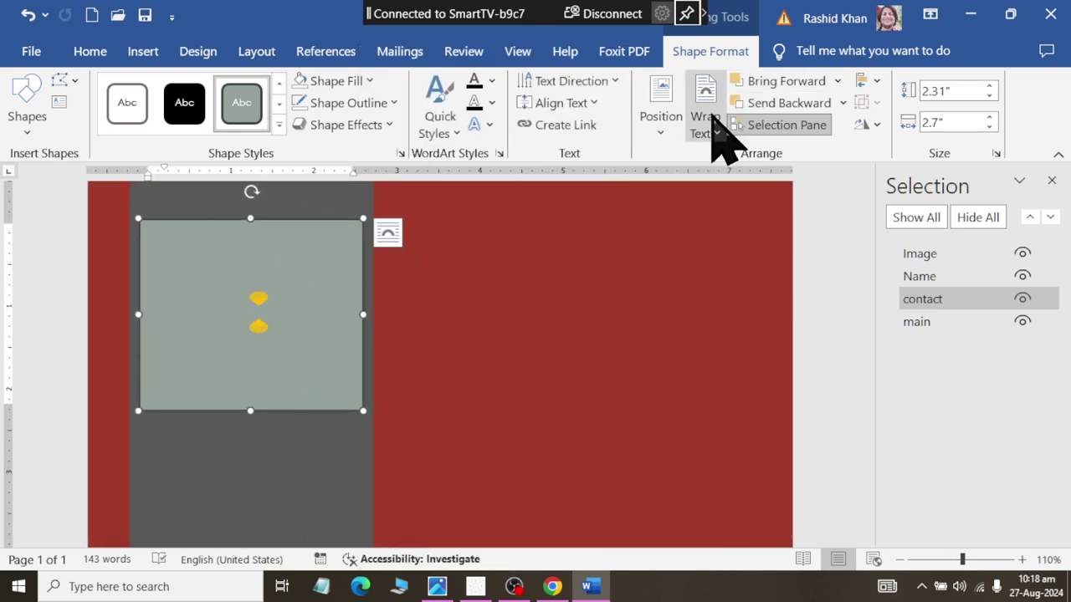
click(557, 102)
click(569, 151)
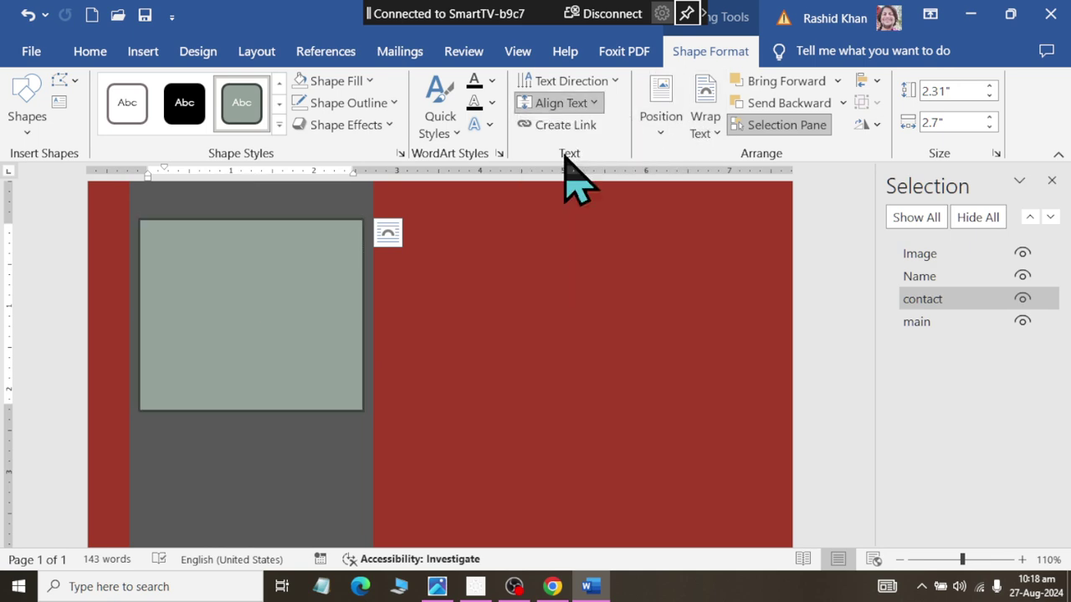
- Left-align the contact box text and apply the No Spacing style
click(88, 54)
click(368, 120)
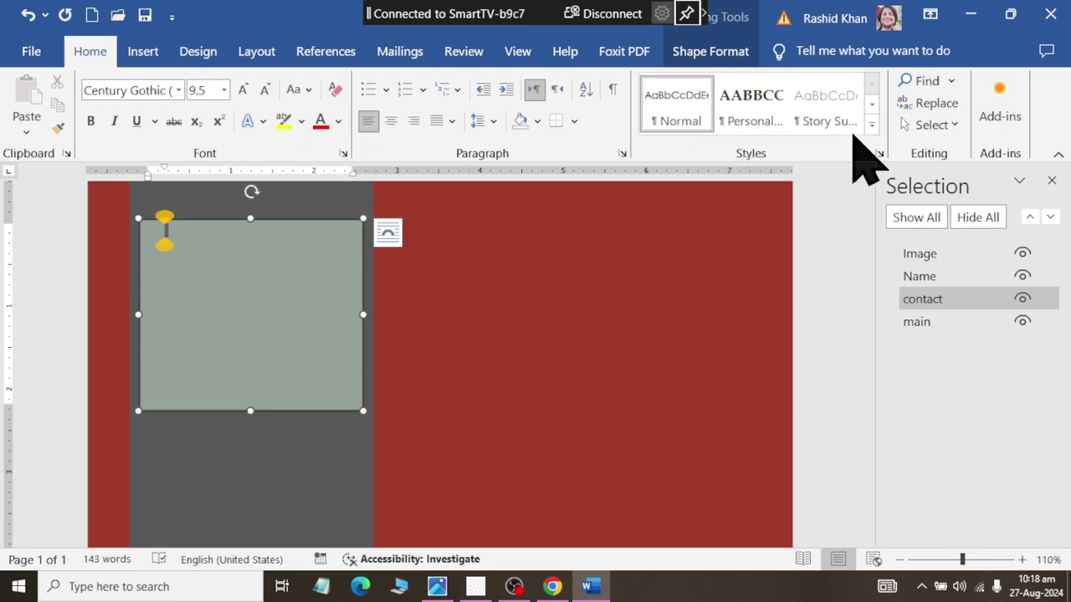
click(872, 123)
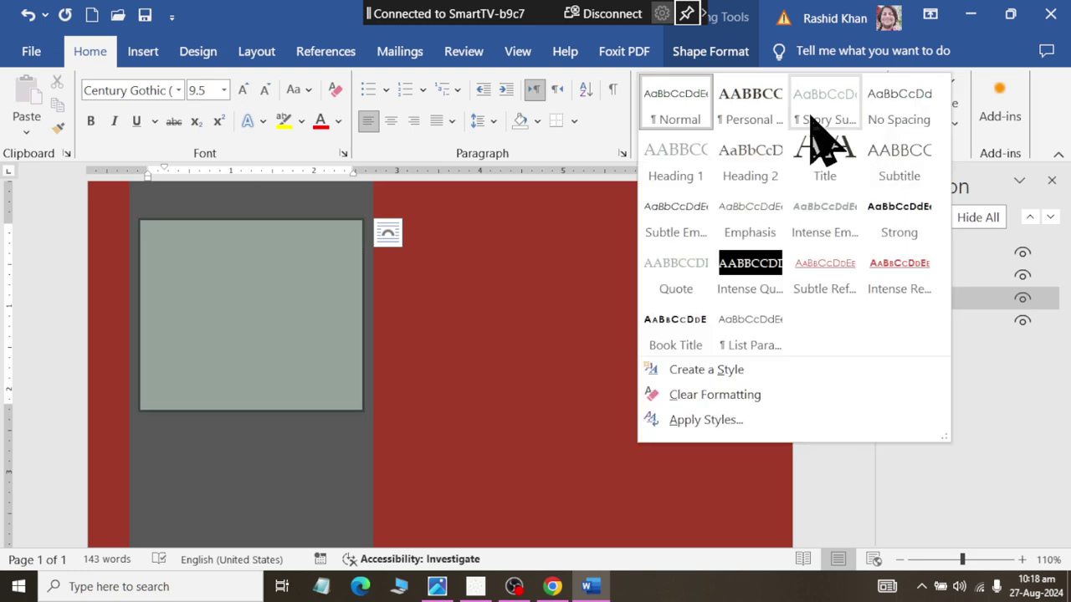
click(893, 107)
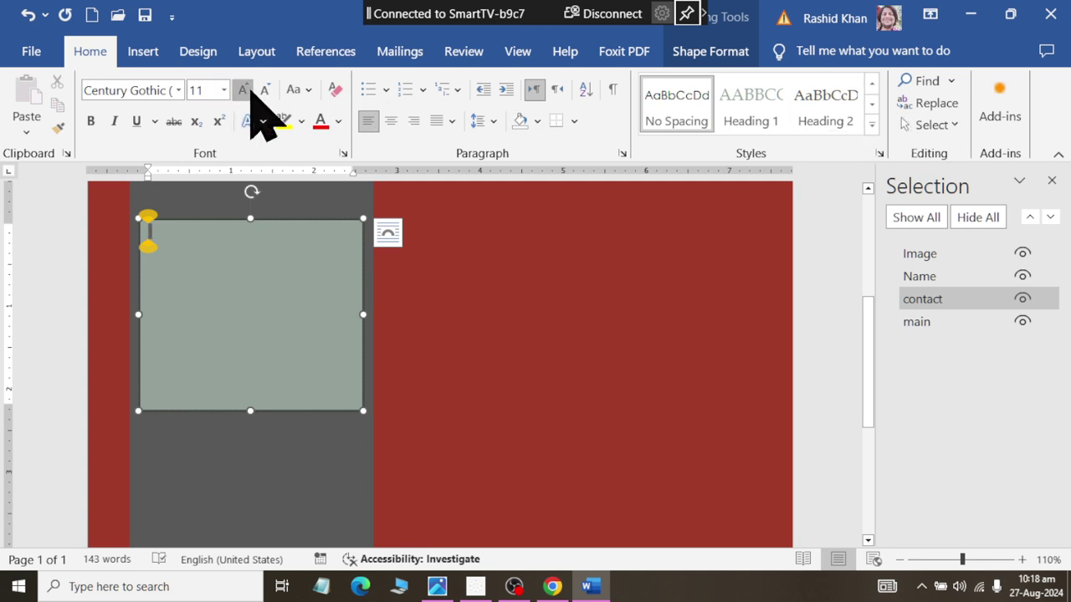
click(135, 55)
click(136, 132)
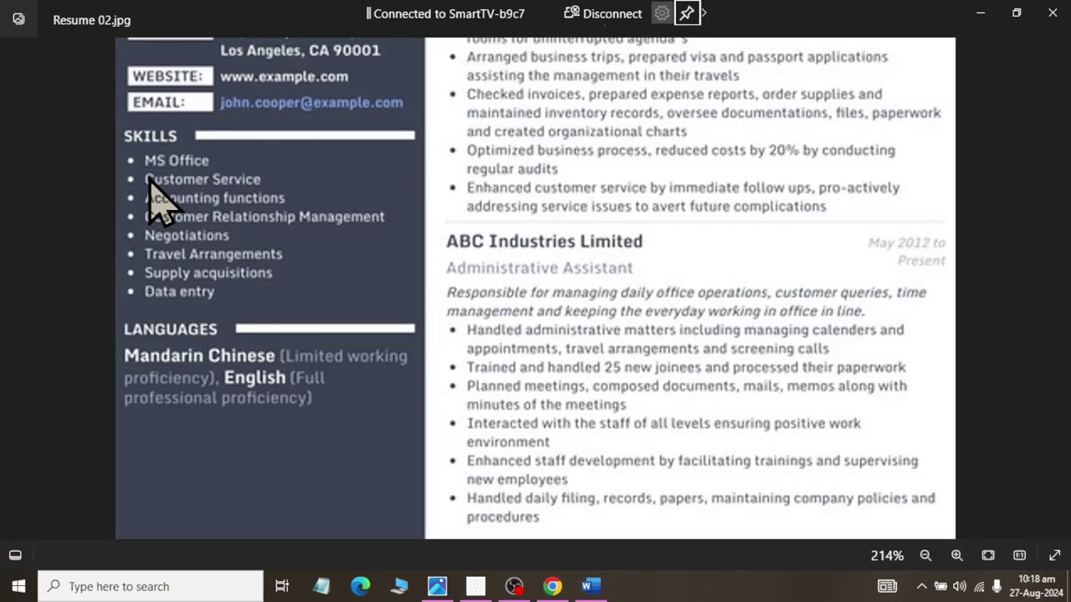
drag(215, 131, 226, 242)
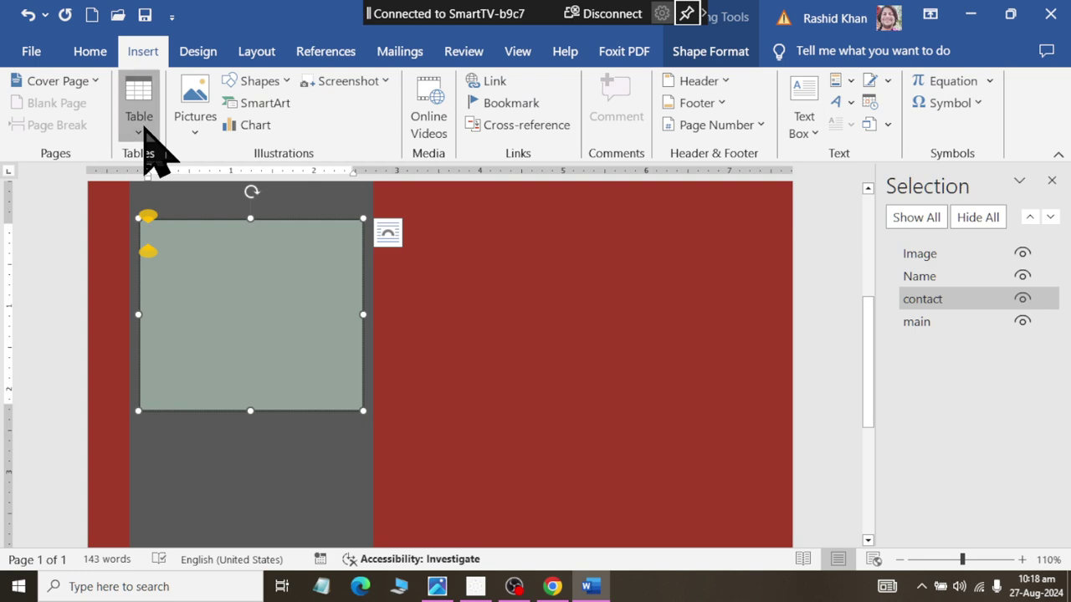
- Insert a one-row, three-column table into the contact box
click(143, 129)
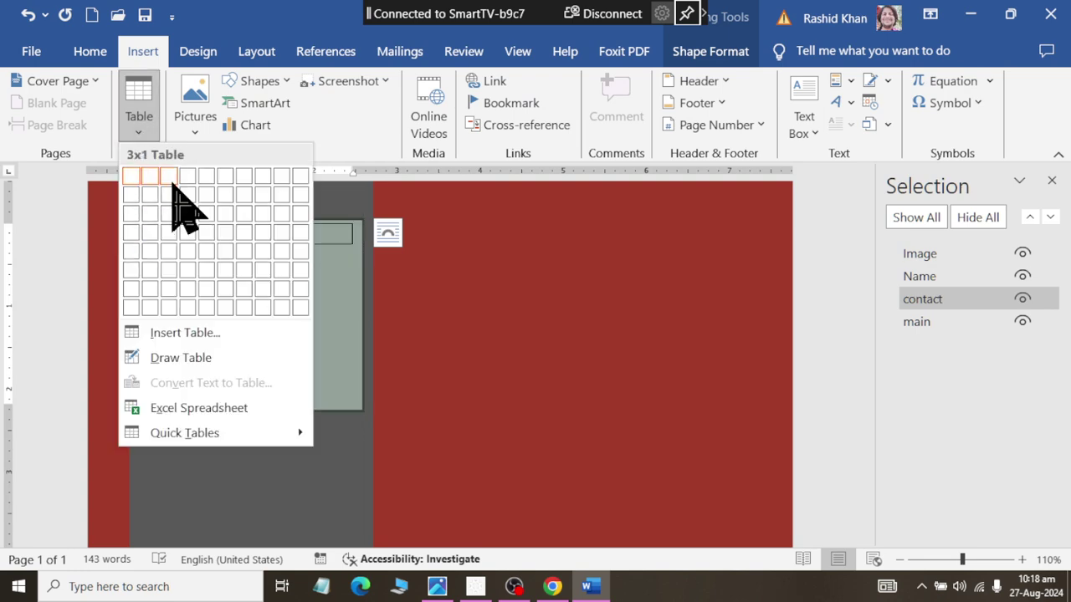
click(173, 178)
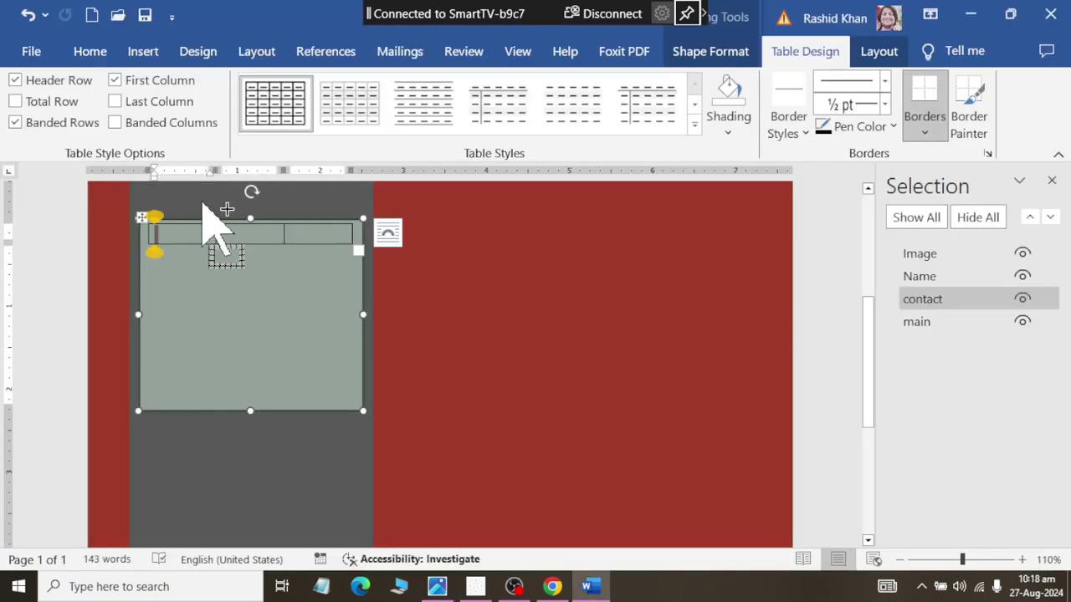
scroll(215, 227, up, 3)
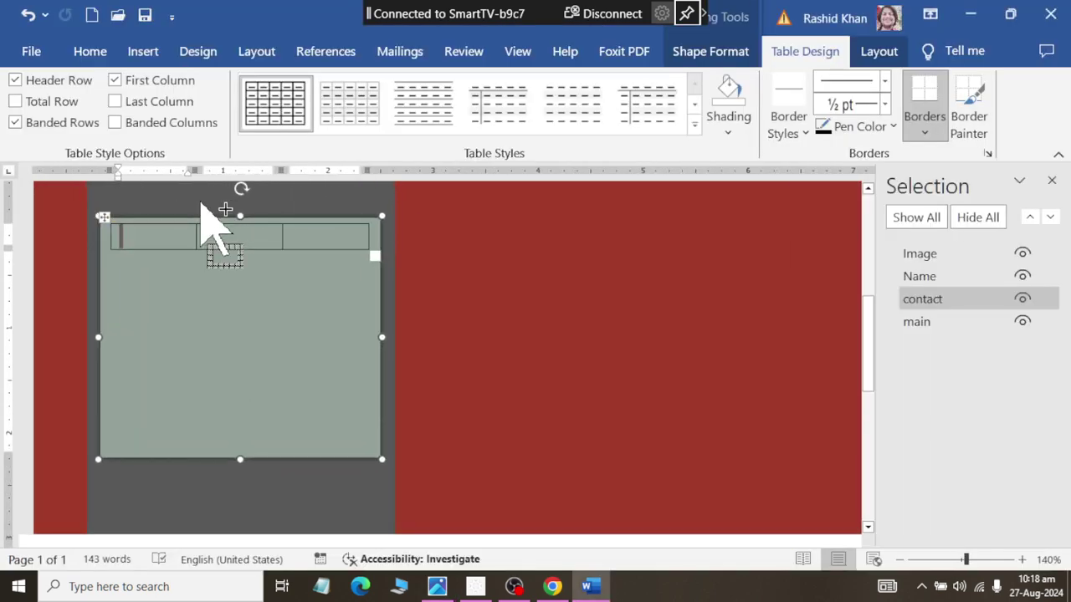
scroll(194, 207, up, 4)
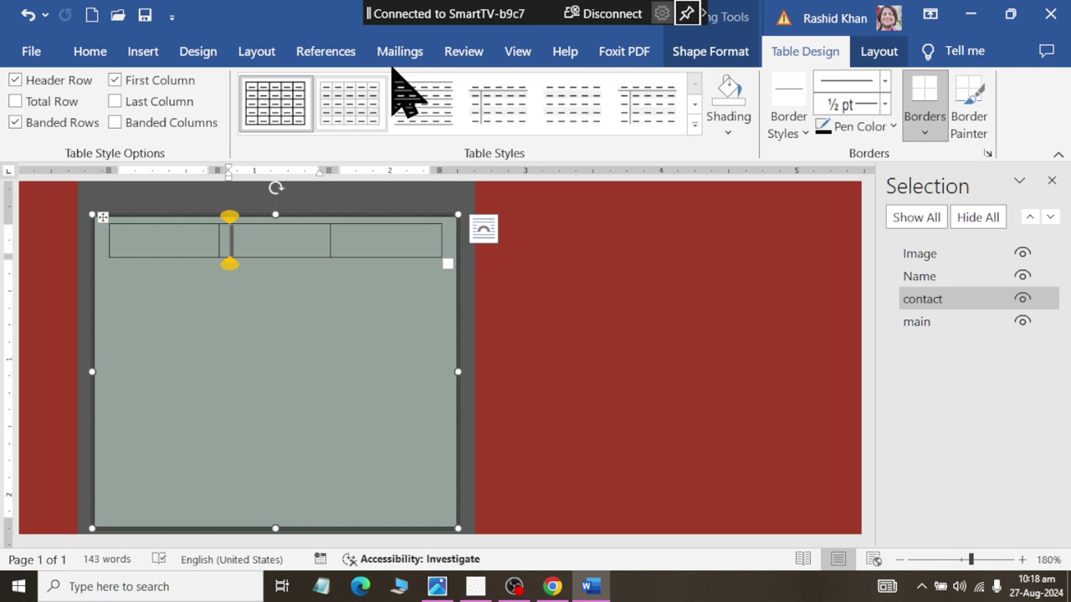
- Widen the first column slightly and narrow the middle column to 0.16"
click(858, 60)
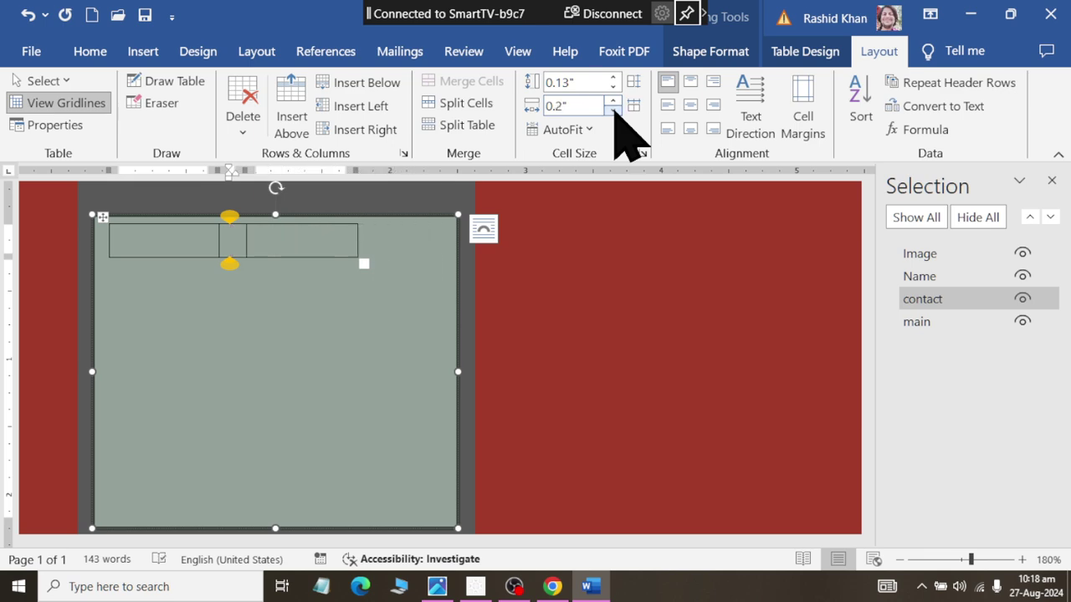
click(187, 246)
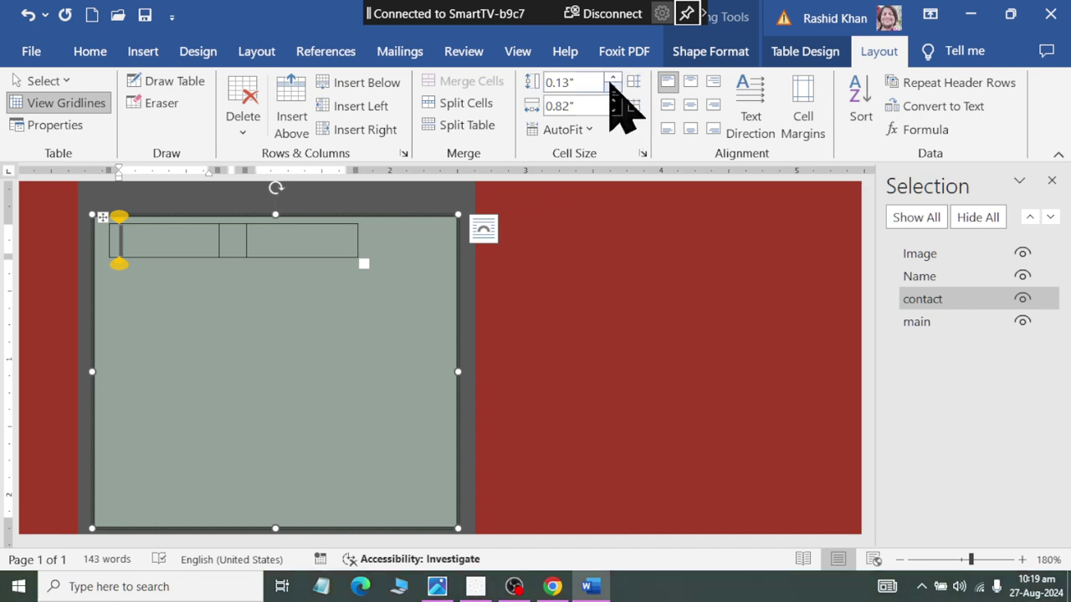
click(613, 100)
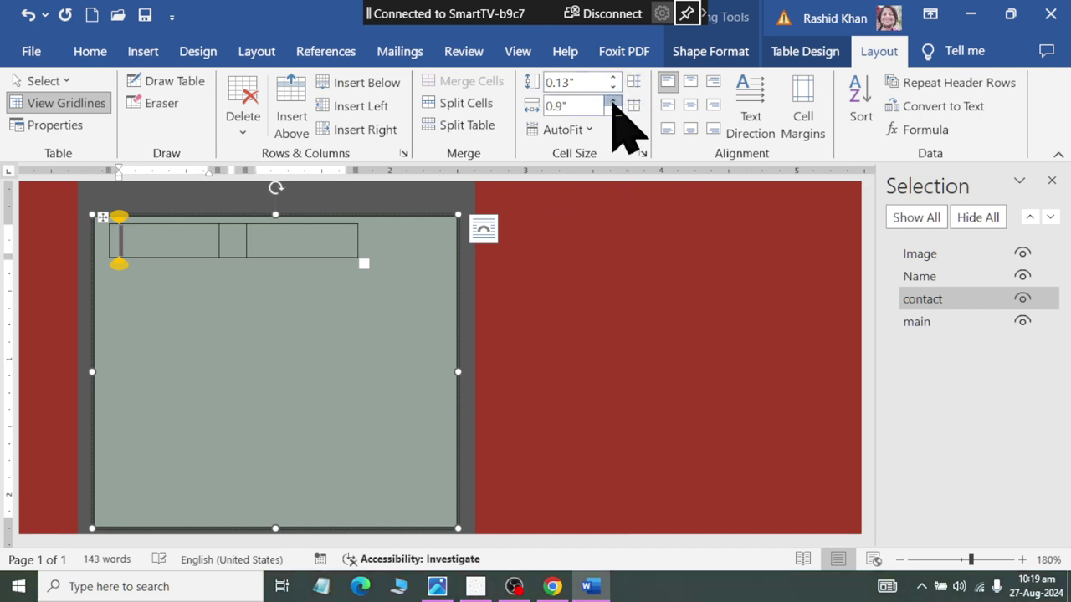
click(318, 239)
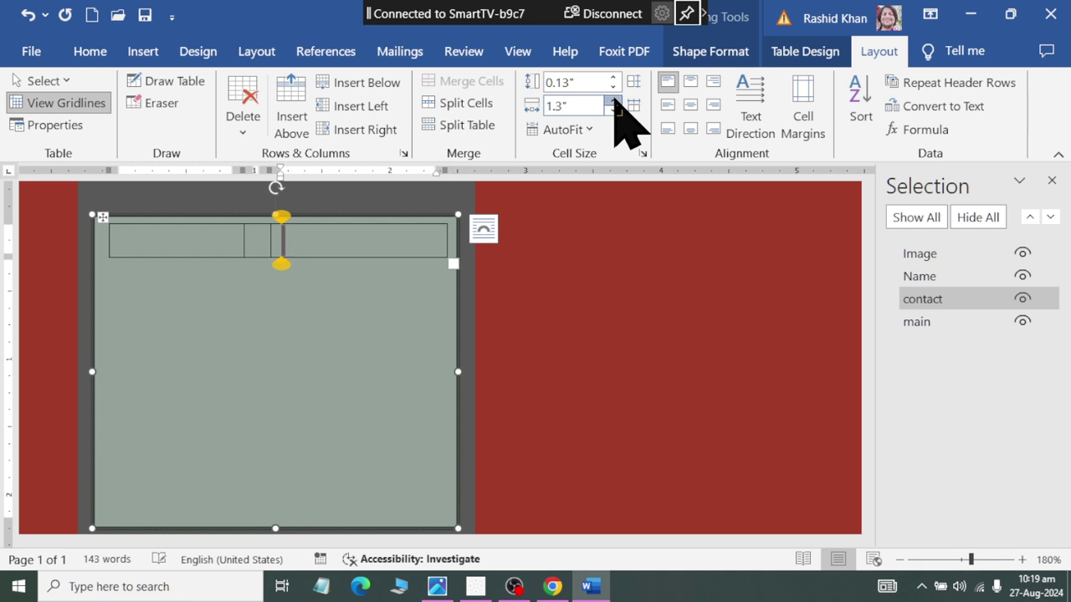
click(258, 234)
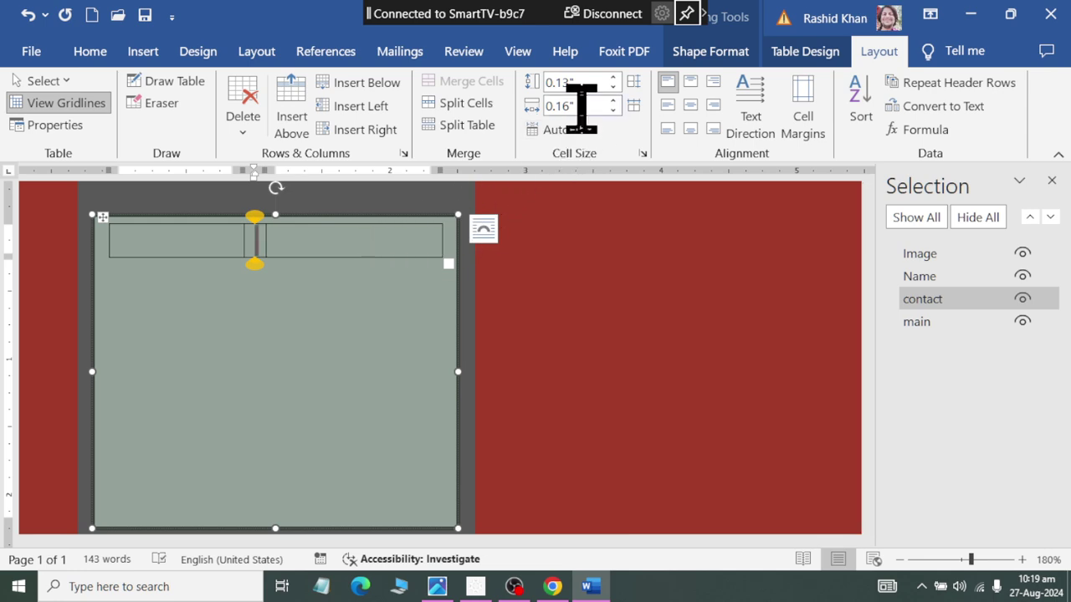
- Widen the table's third cell to 1.4 inches
click(394, 234)
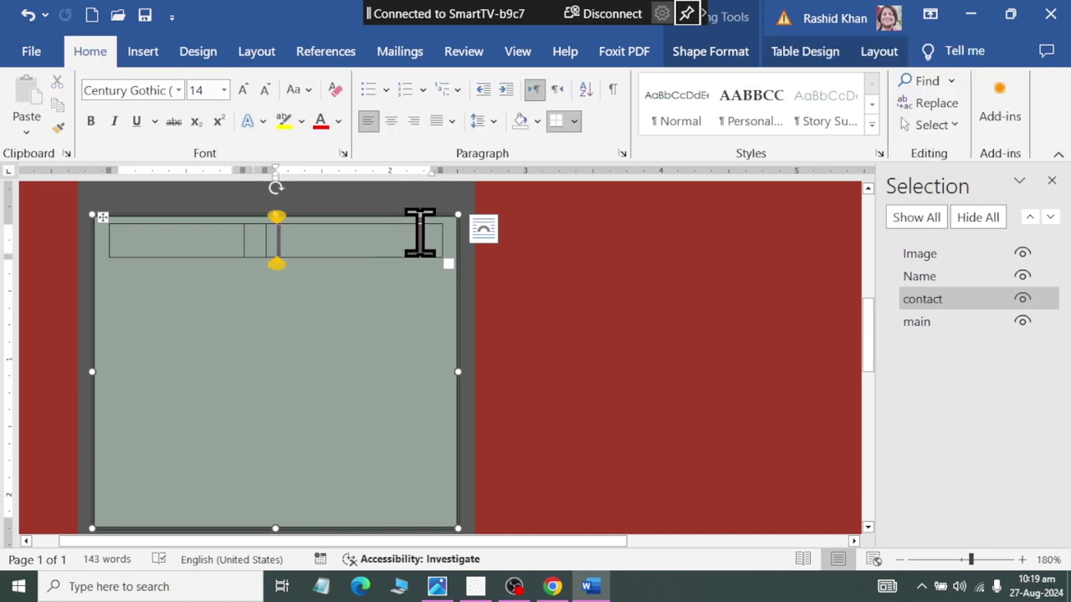
click(875, 52)
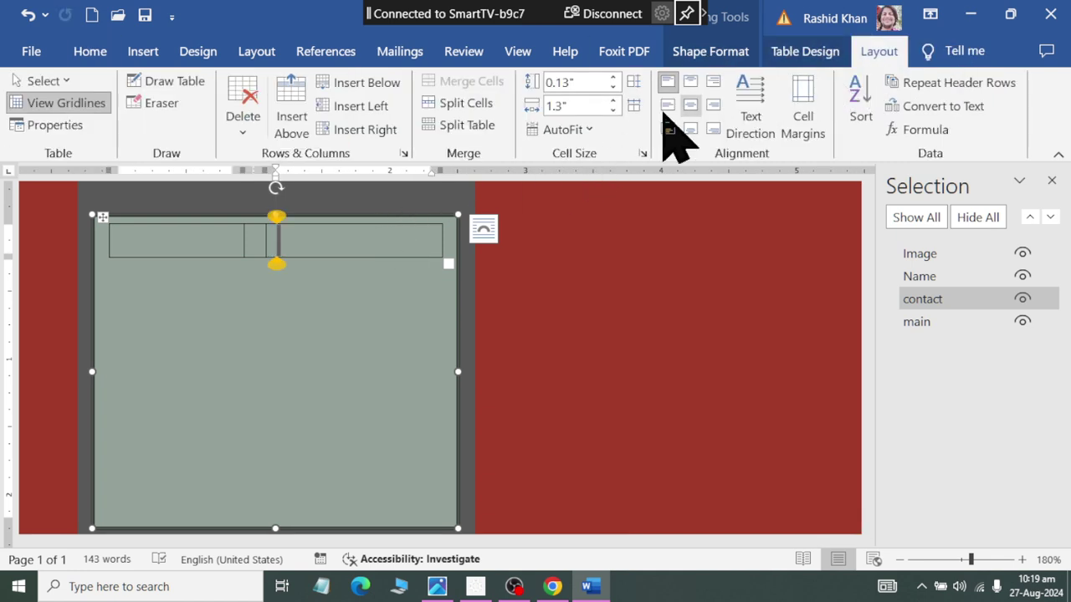
click(612, 100)
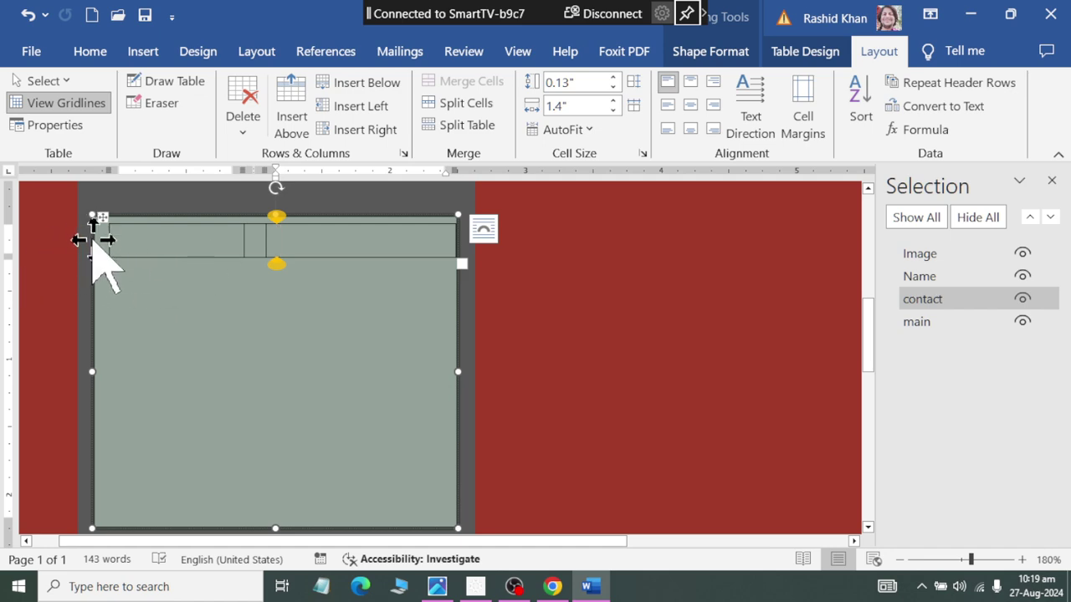
- Keep the table left-aligned in Table Properties
click(178, 243)
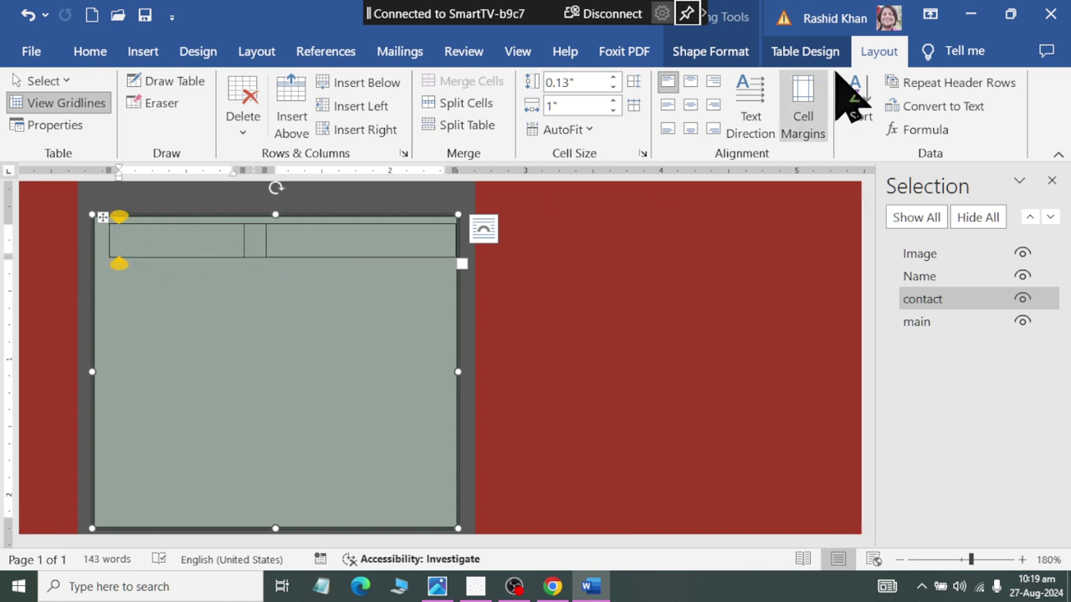
click(32, 127)
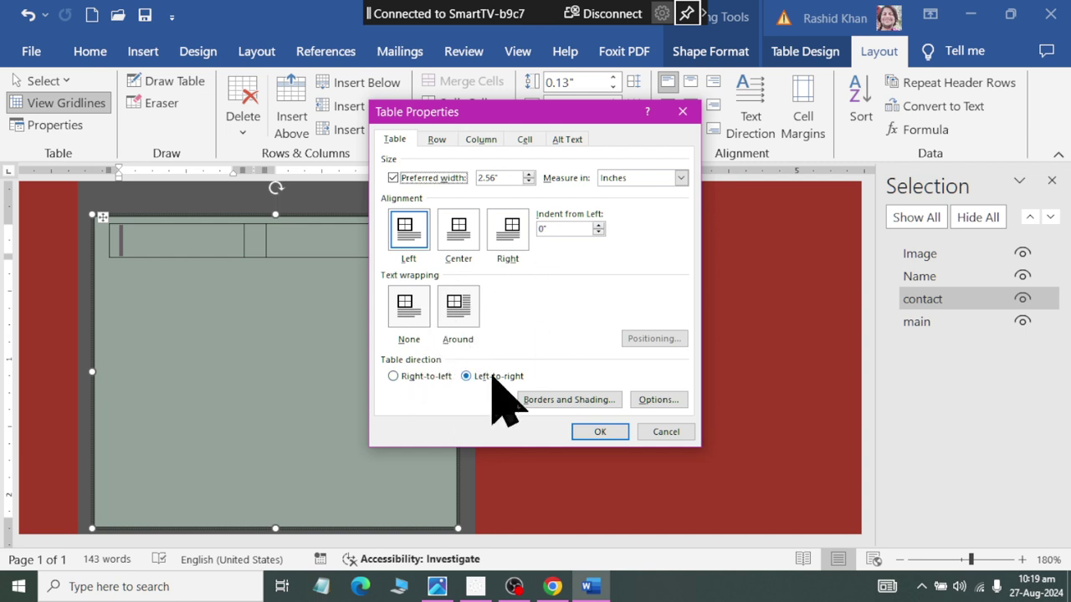
click(454, 239)
click(410, 234)
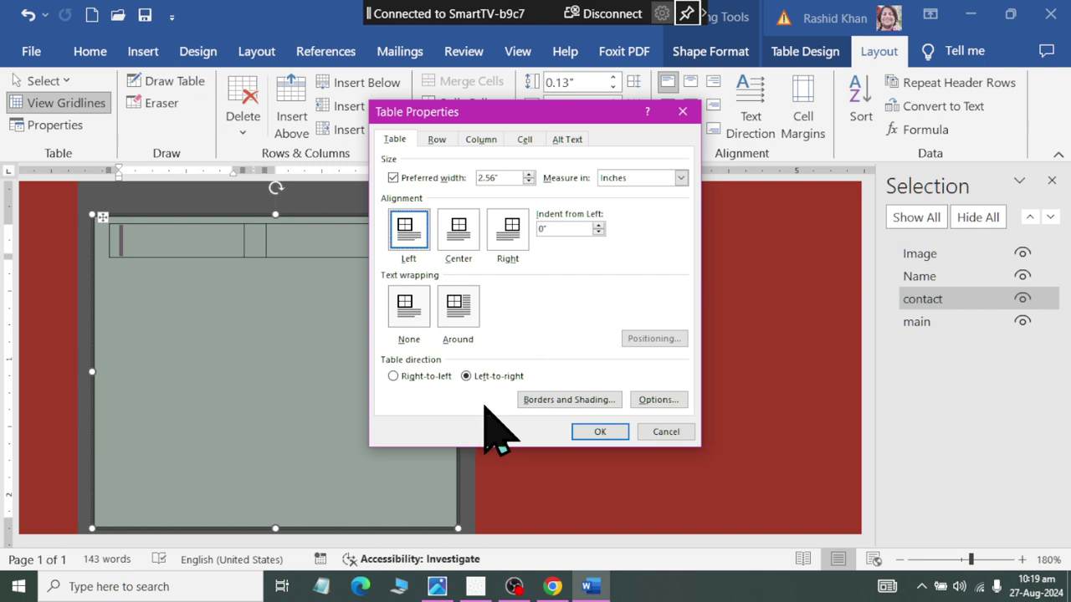
click(596, 434)
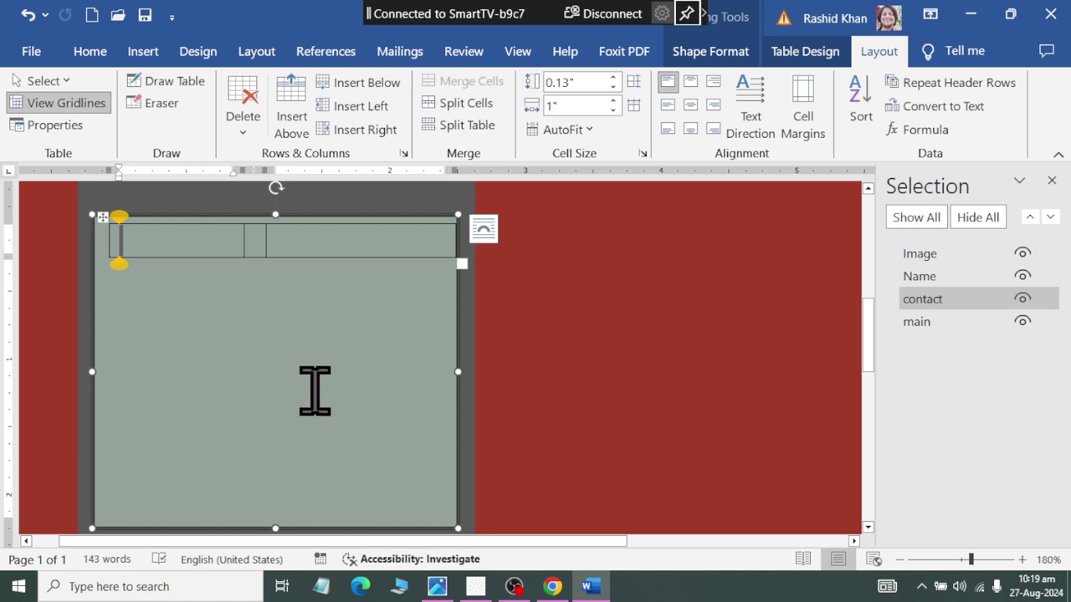
- Type the PHONE label into the table's first cell, following the reference
key(alt+Tab)
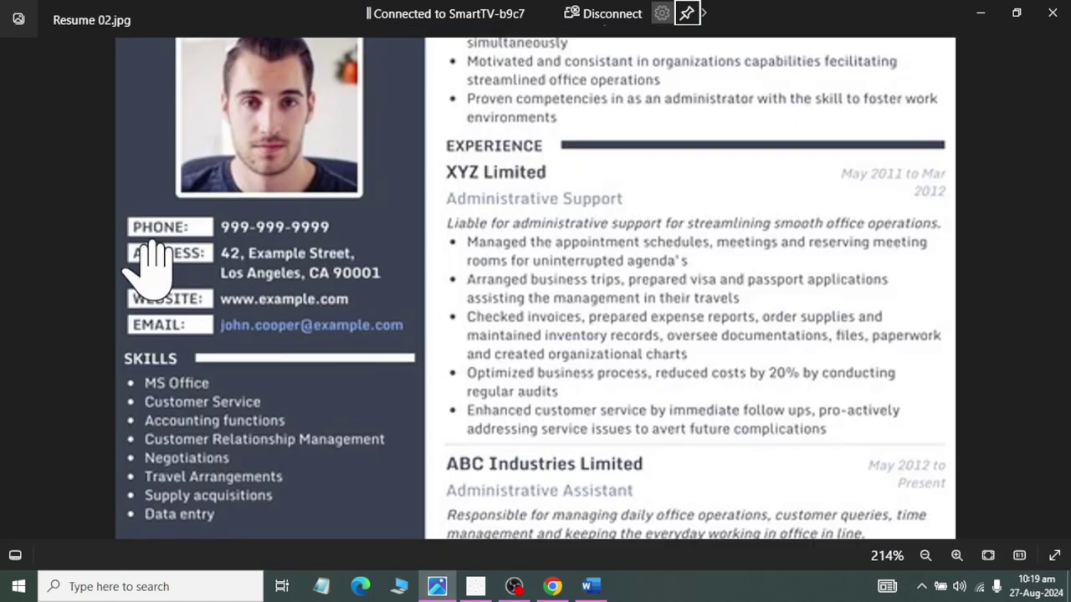
key(alt+Tab)
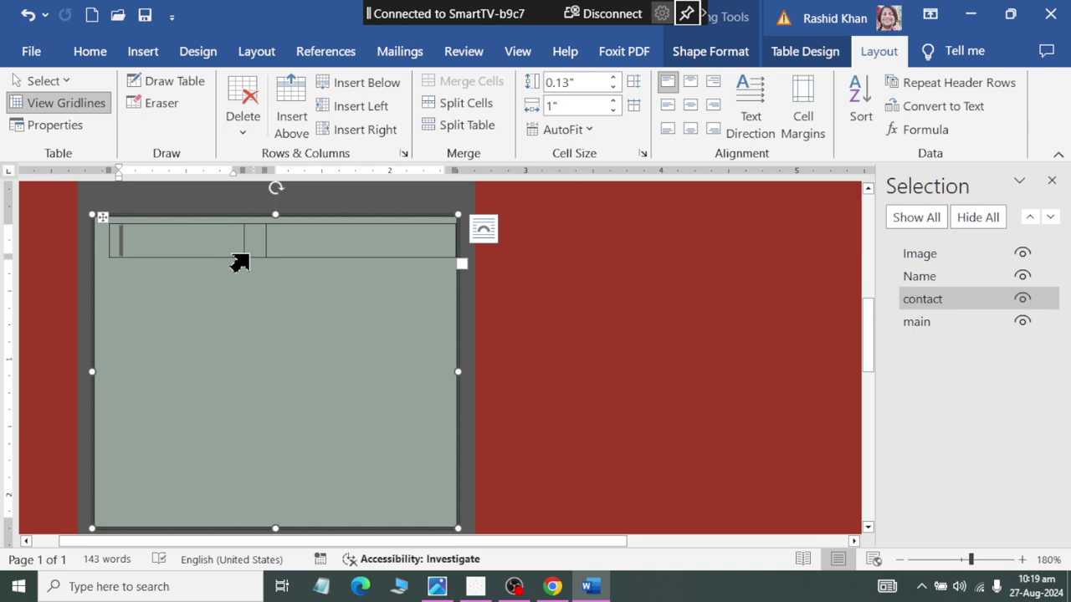
key(alt+Tab)
key(alt+Tab)
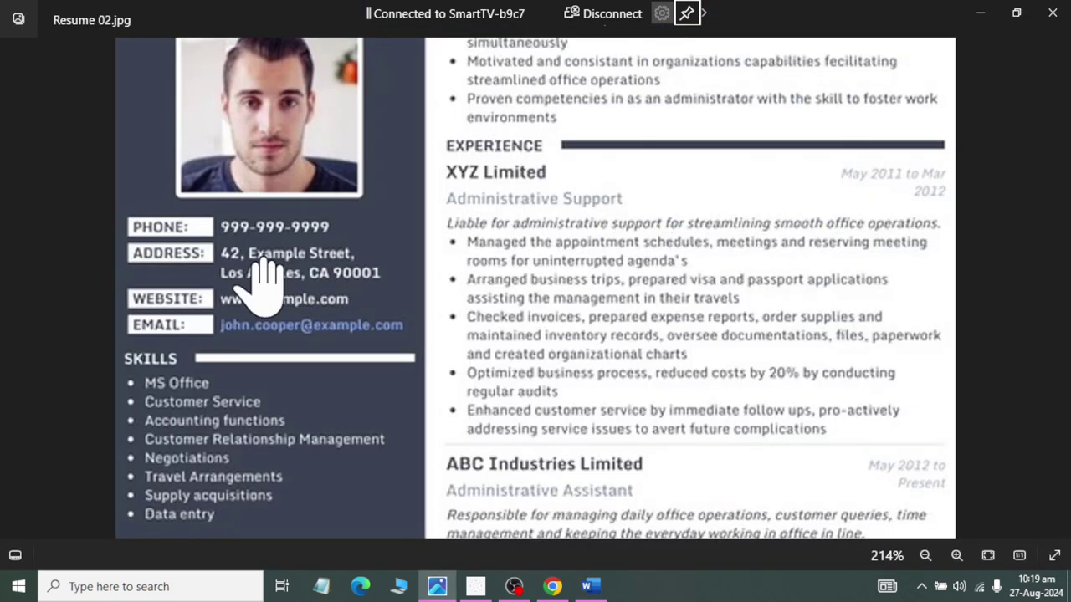
key(alt+Tab)
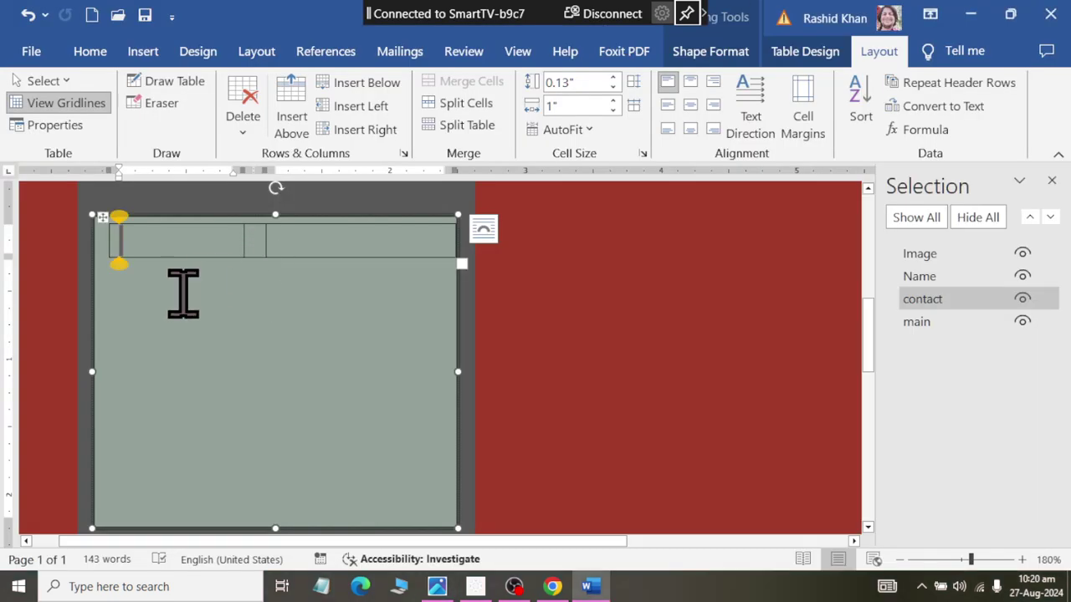
text(PHONE)
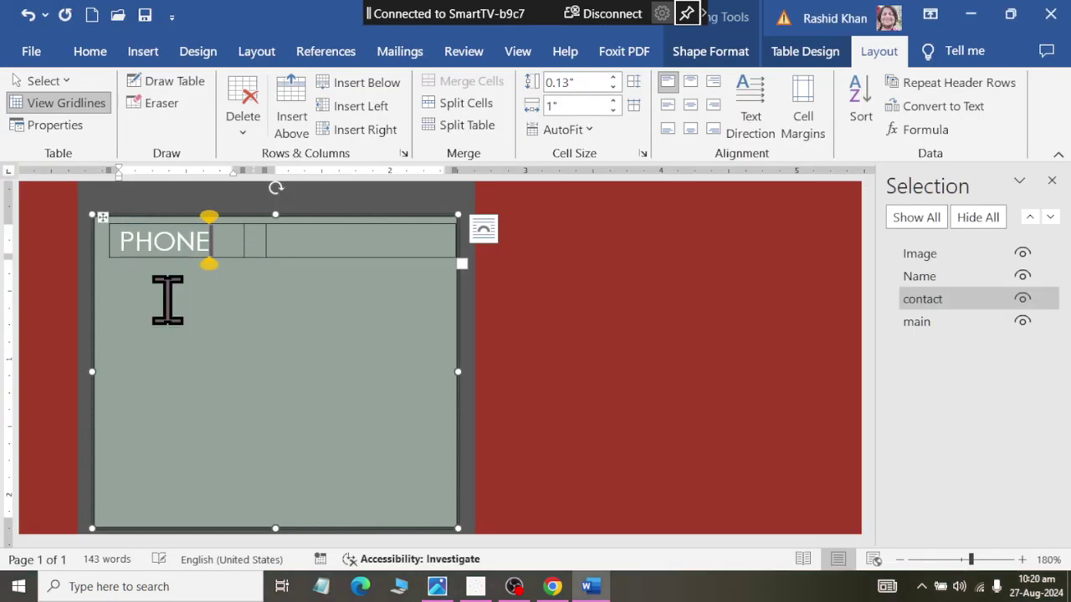
- Add a second row below the PHONE row
key(alt+Tab)
key(alt+Tab)
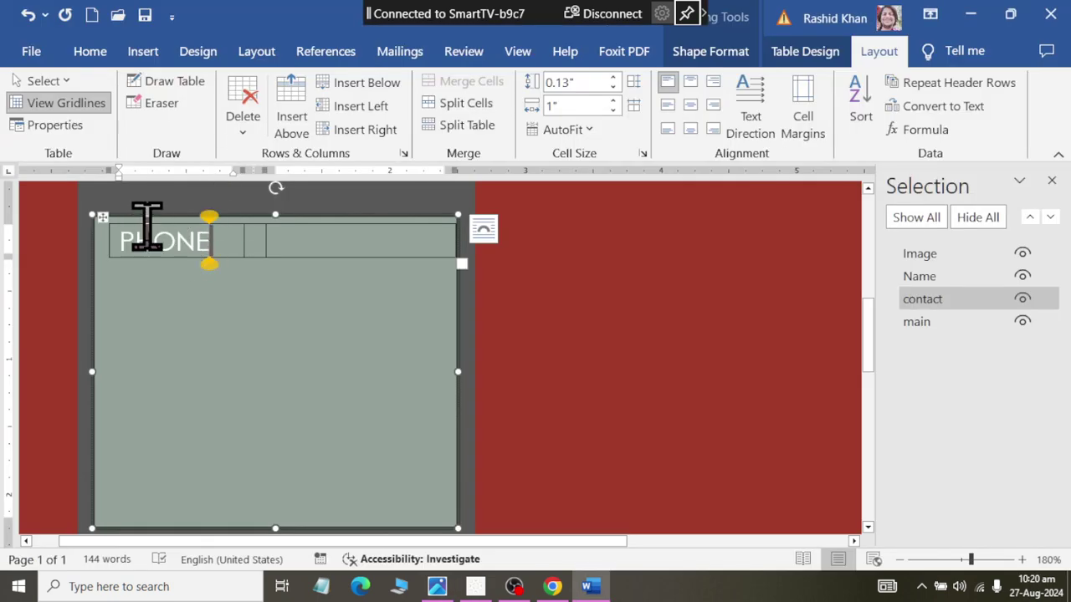
scroll(184, 235, down, 1)
scroll(223, 243, down, 4)
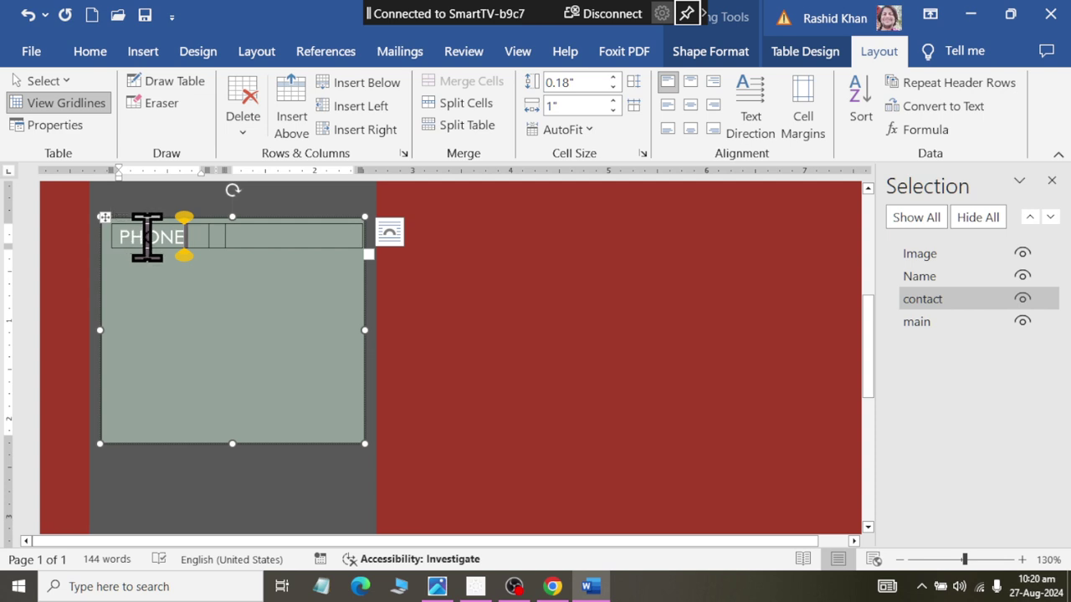
click(343, 84)
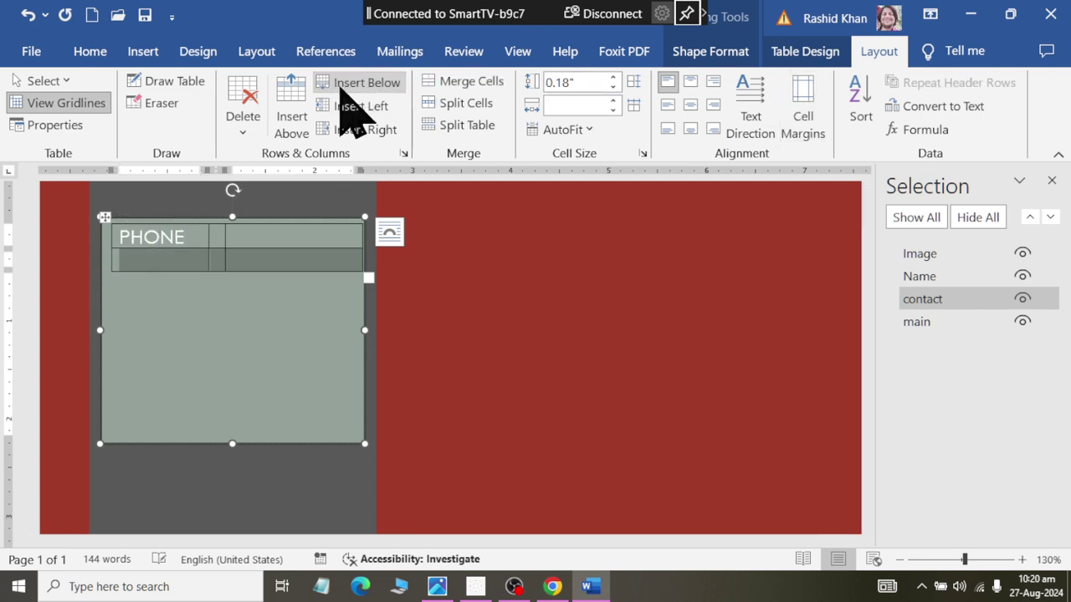
click(119, 239)
click(120, 279)
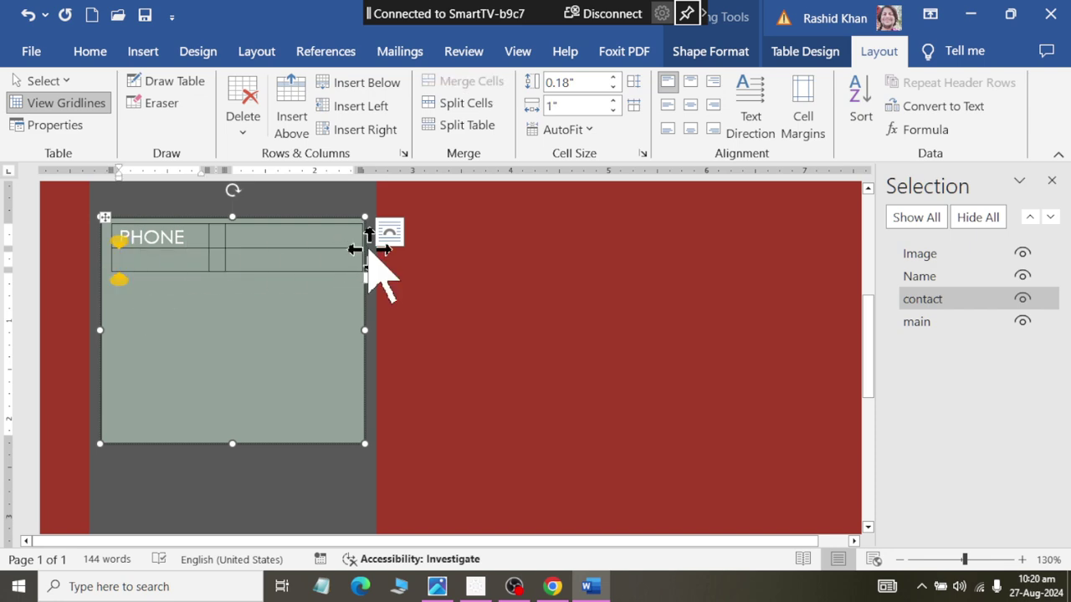
- Shade the PHONE cell white
key(alt+Tab)
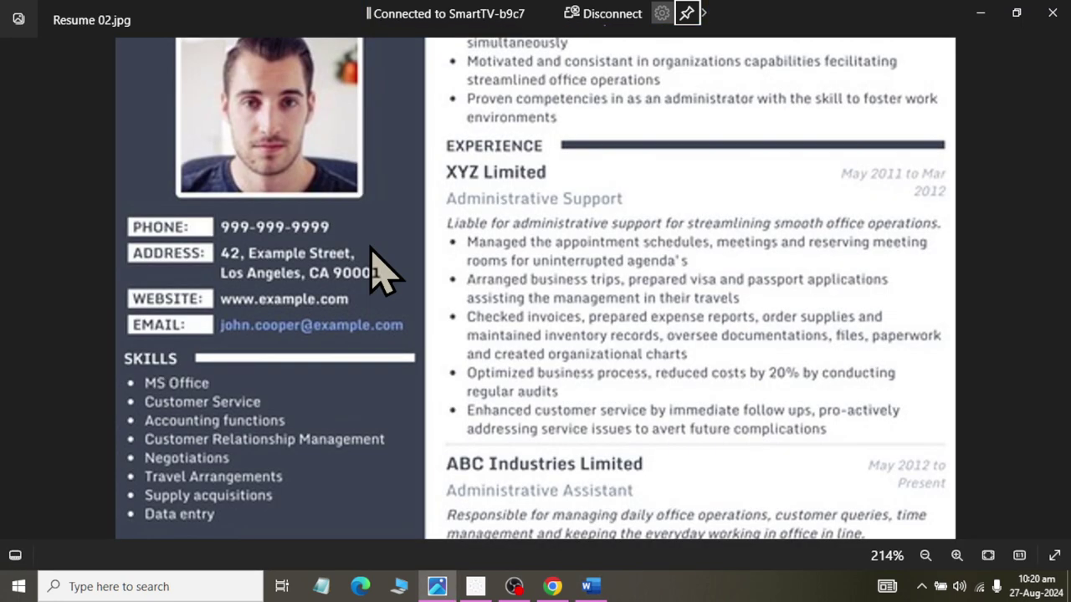
key(alt+Tab)
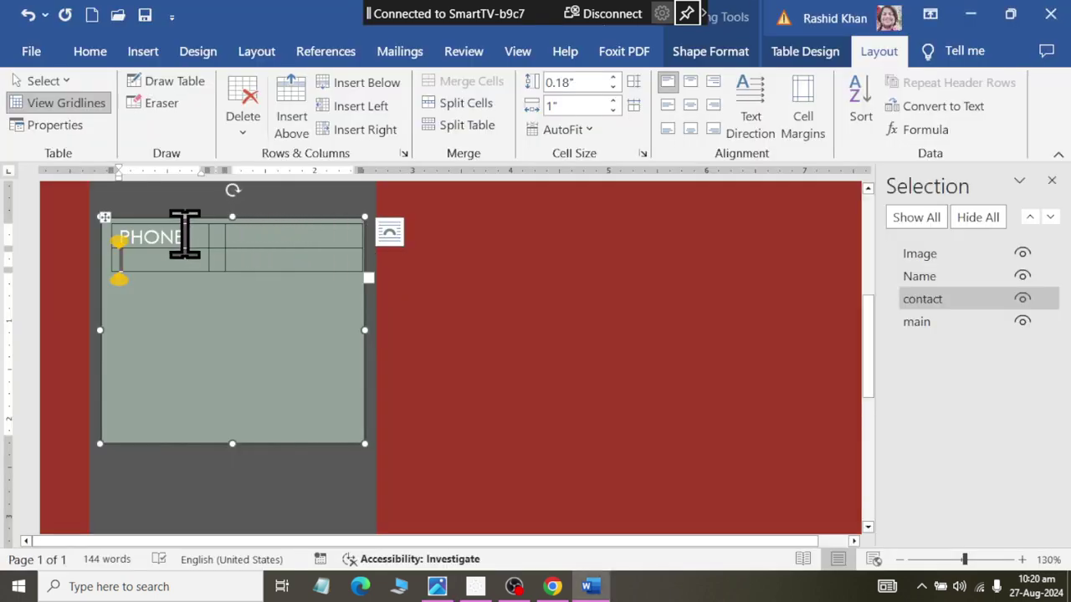
click(184, 237)
click(807, 52)
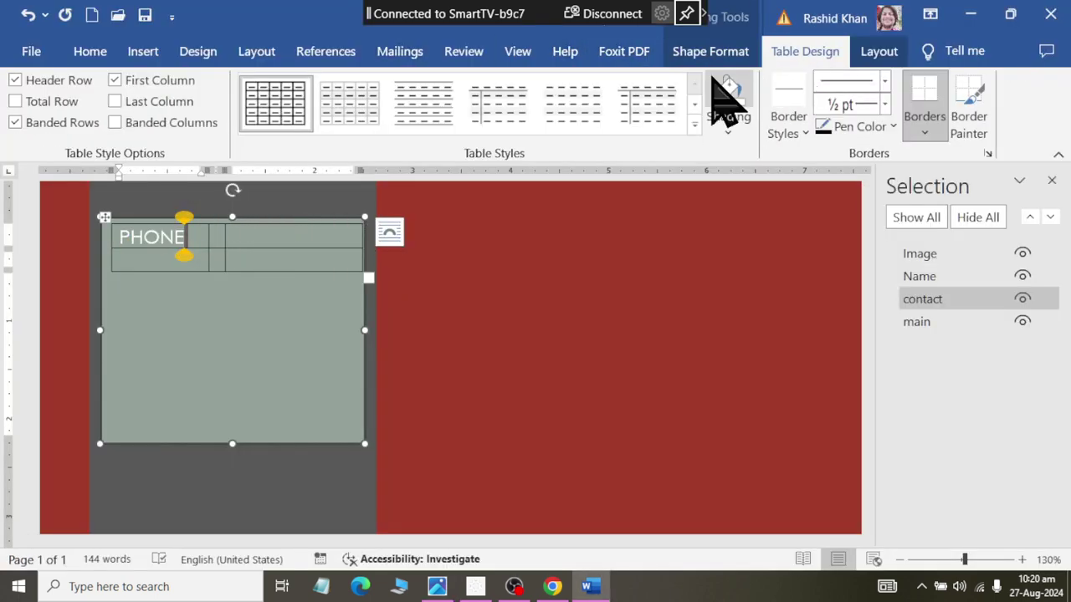
click(724, 134)
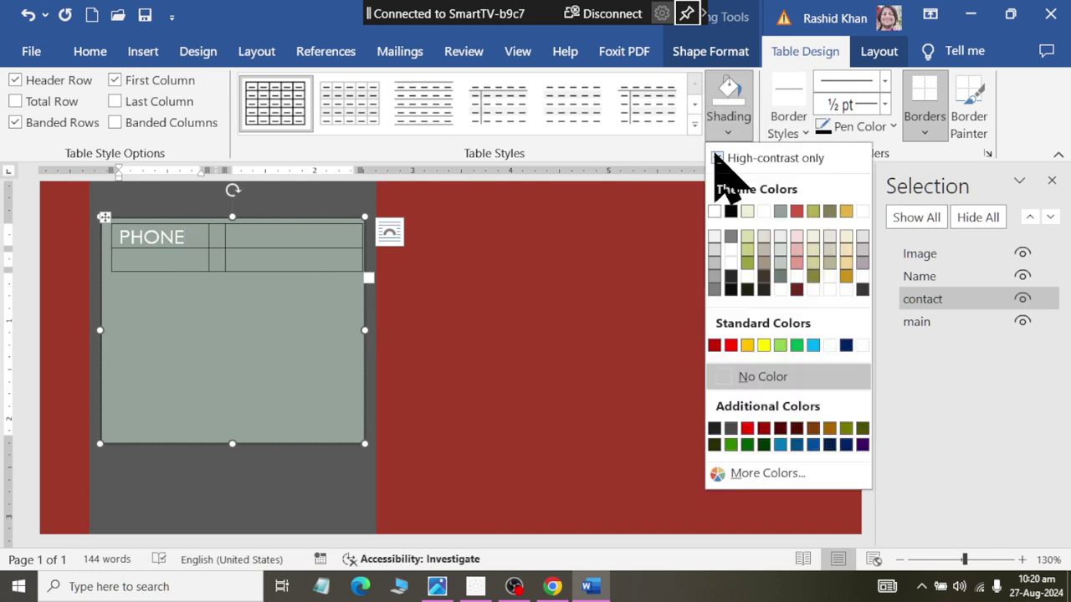
key(alt+Tab)
key(alt+Tab)
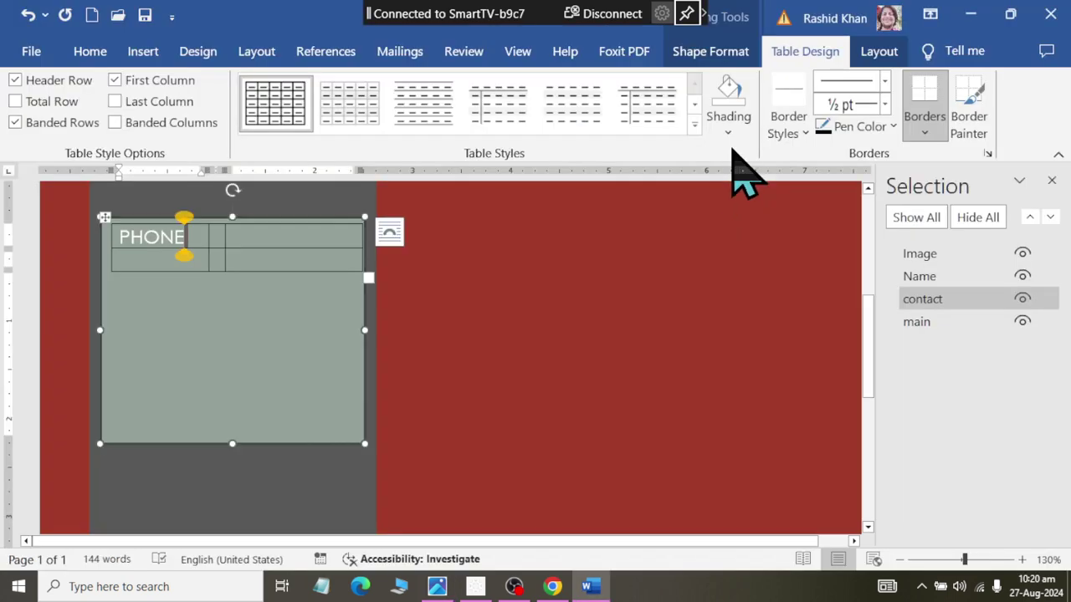
click(737, 132)
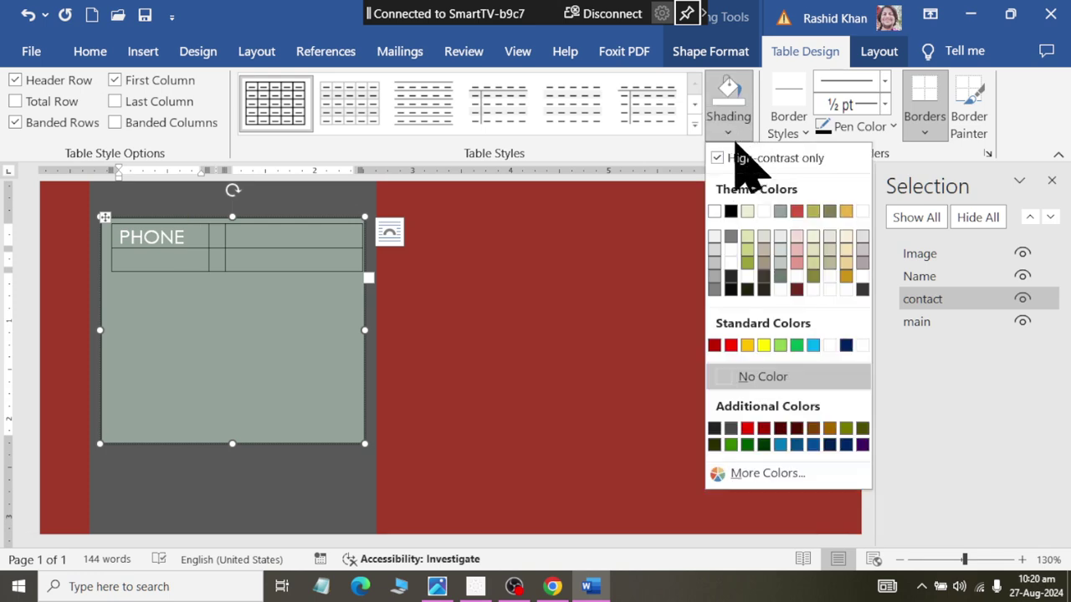
click(713, 210)
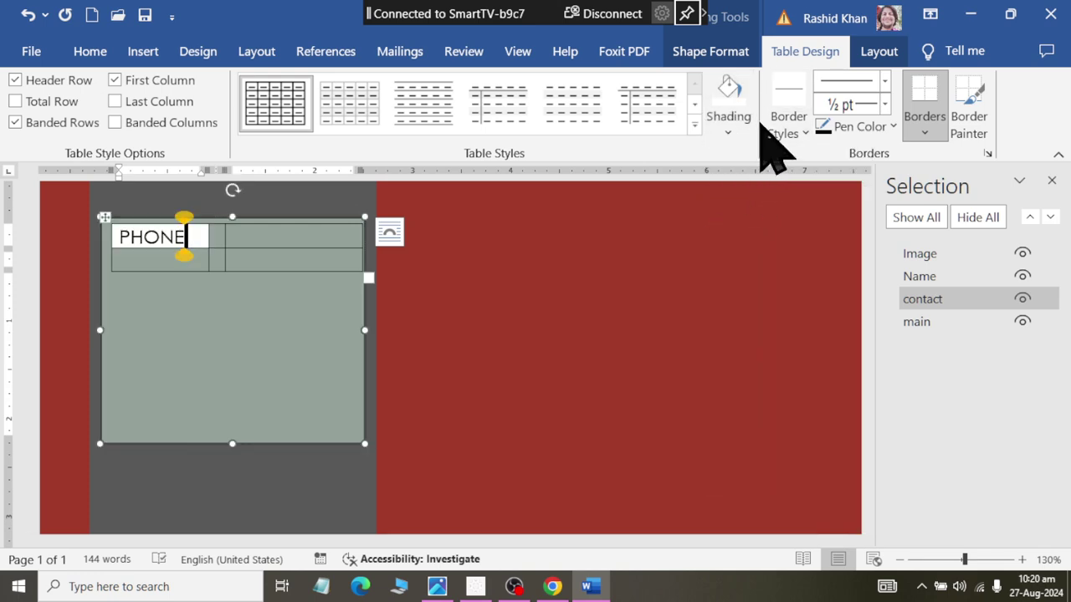
- Shade the cell below PHONE white and label it Address
key(alt+Tab)
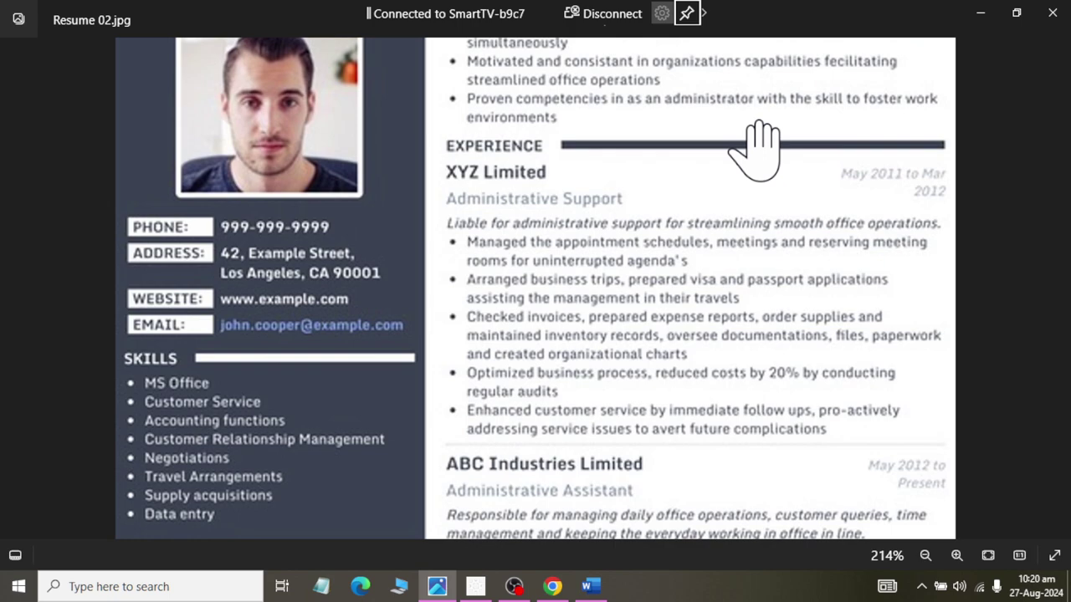
key(alt+Tab)
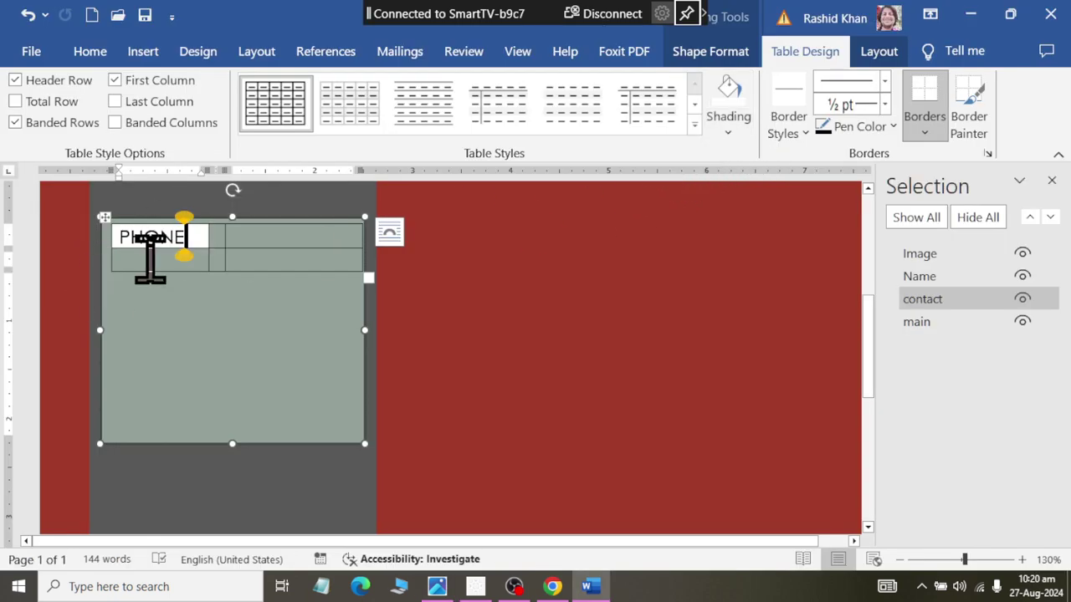
key(alt+Tab)
key(alt+Tab)
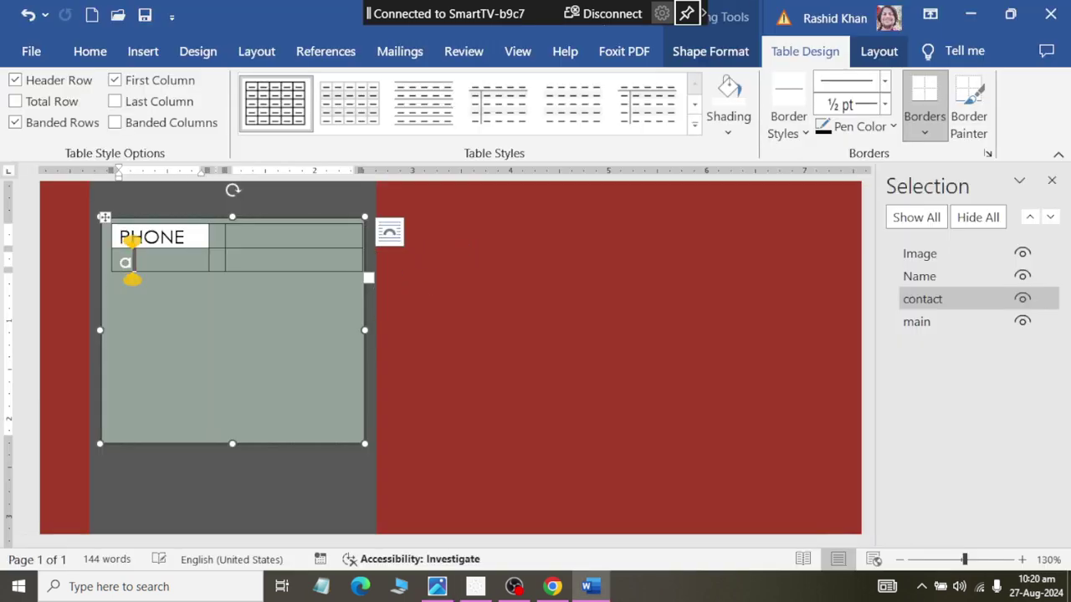
text(add)
key(BackSpace)
key(BackSpace)
key(BackSpace)
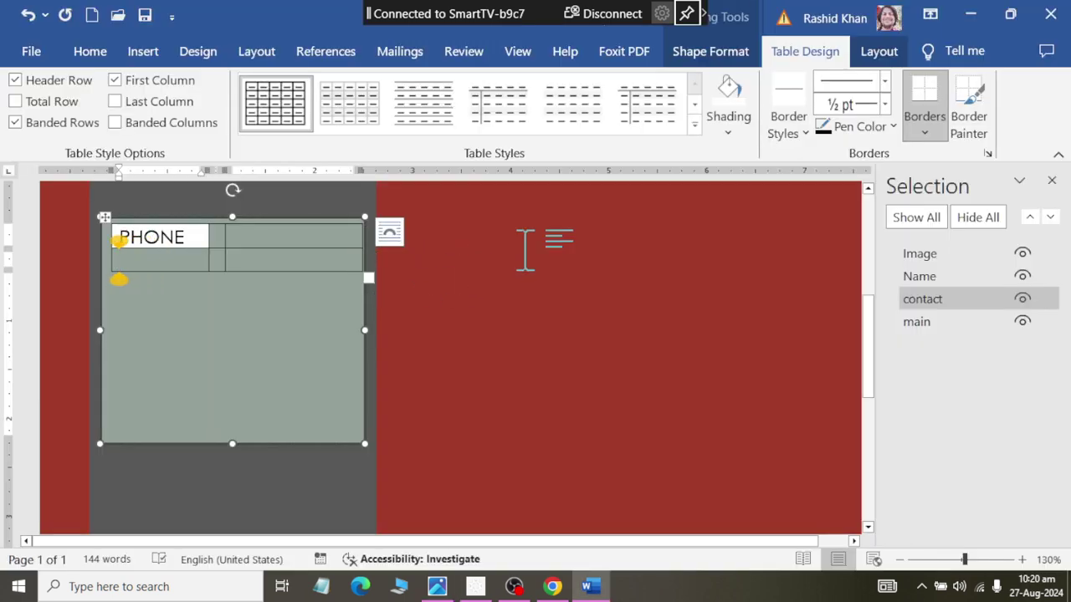
click(729, 90)
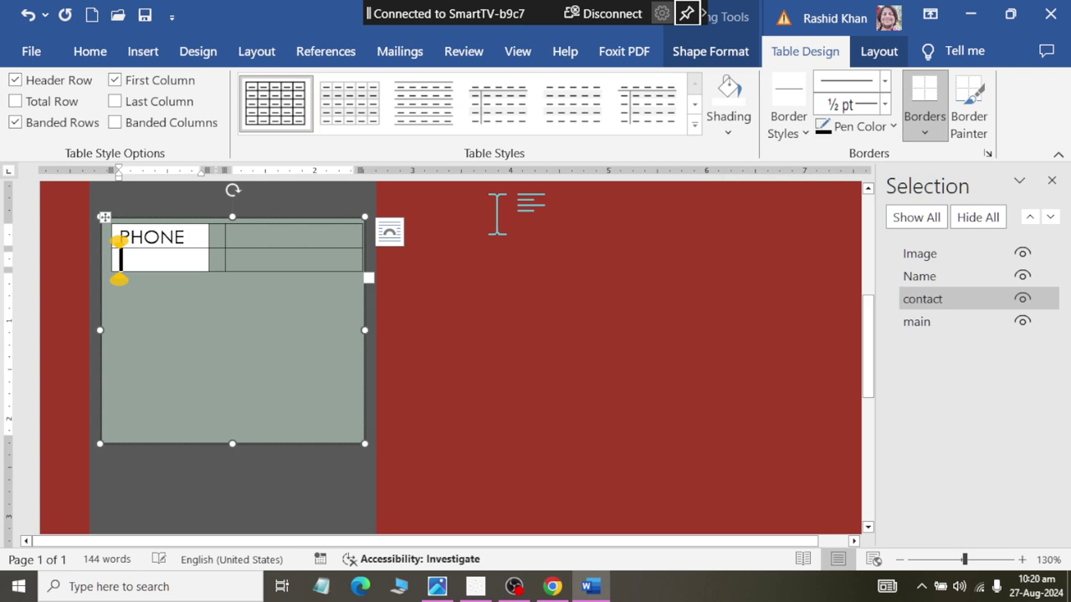
text(Address)
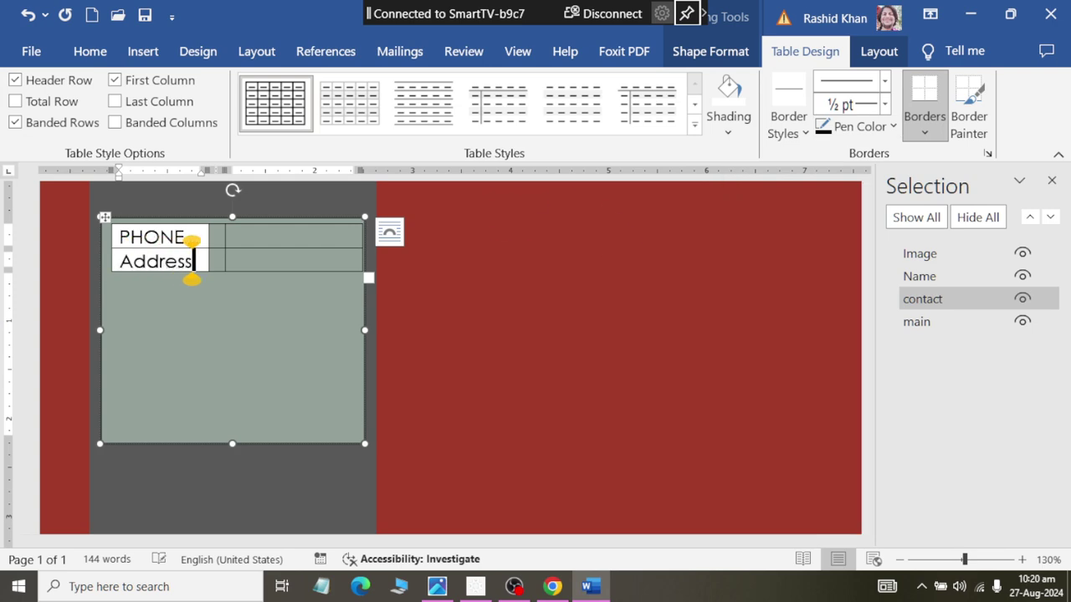
key(alt+Tab)
key(alt+Tab)
click(389, 232)
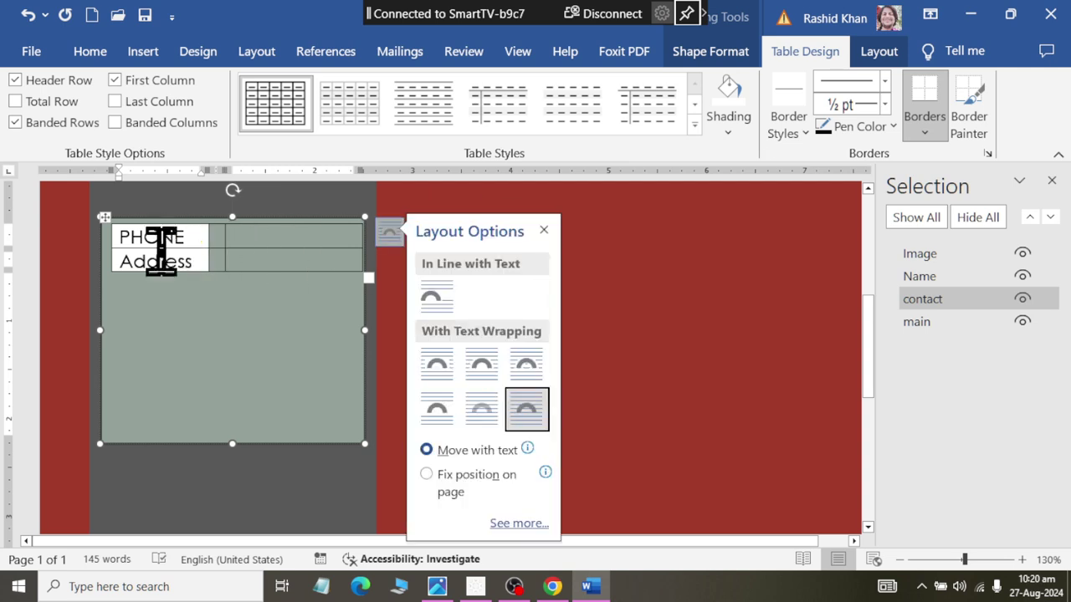
- Change Address to UPPERCASE and set both table rows to 12 pt
double_click(159, 261)
click(89, 51)
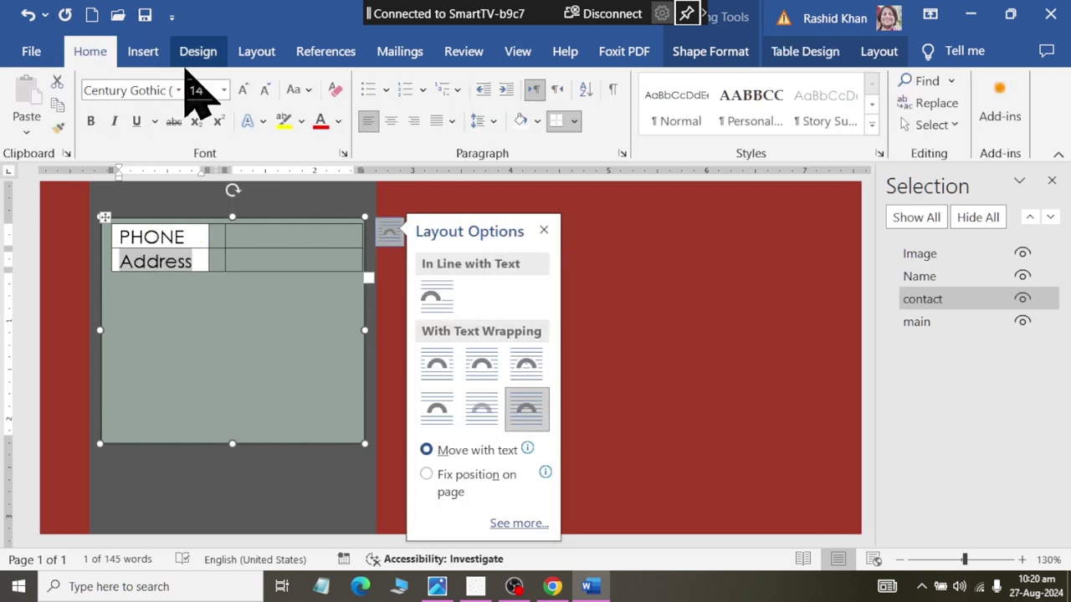
click(300, 89)
click(310, 168)
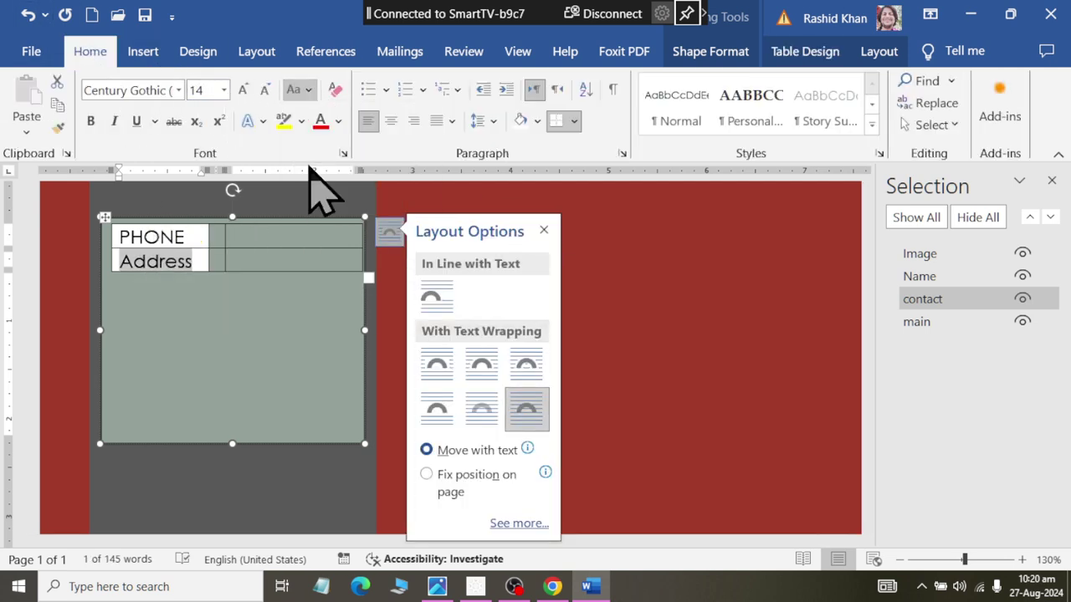
drag(123, 238, 292, 258)
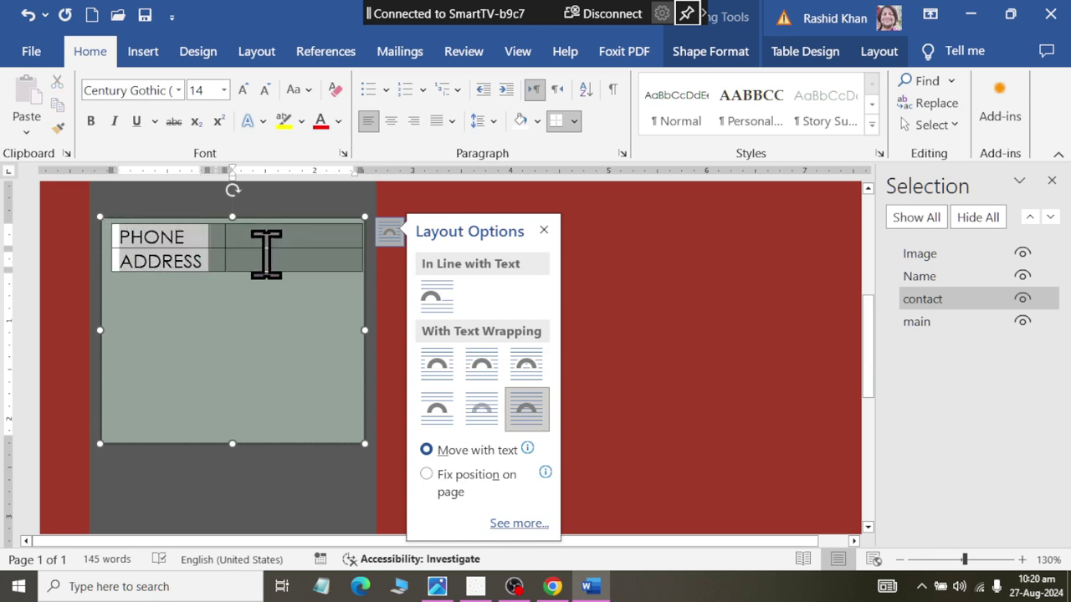
click(265, 90)
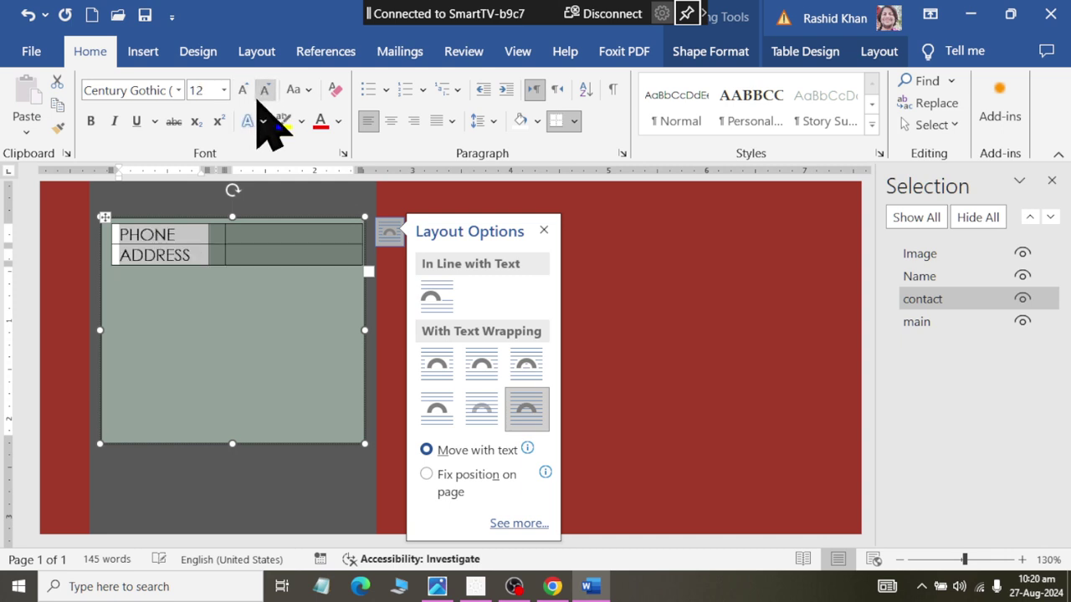
click(264, 260)
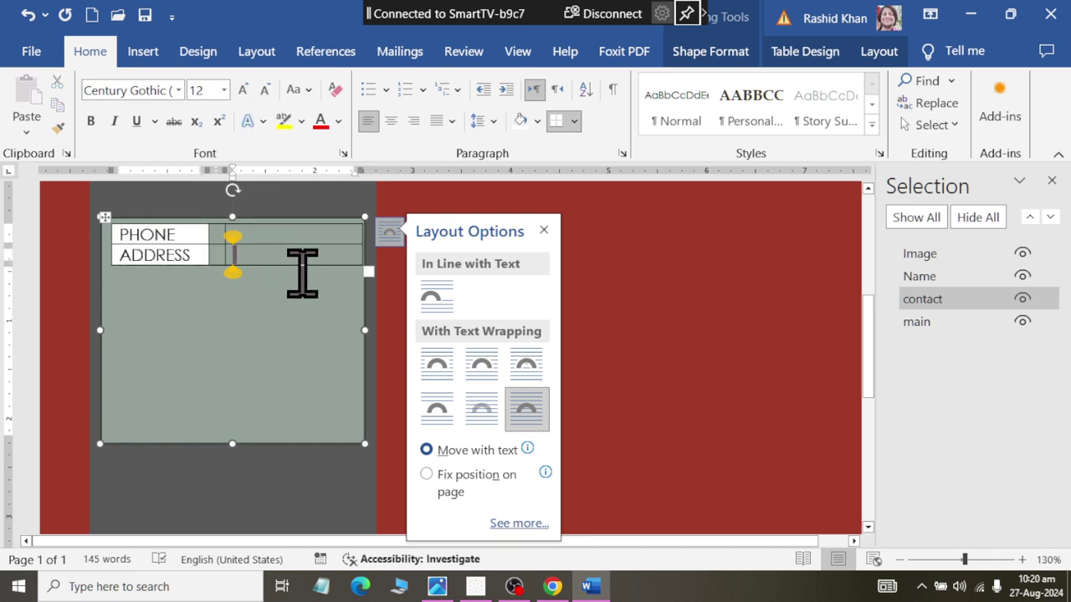
- Enter the contact's phone number in the cell beside PHONE
click(198, 262)
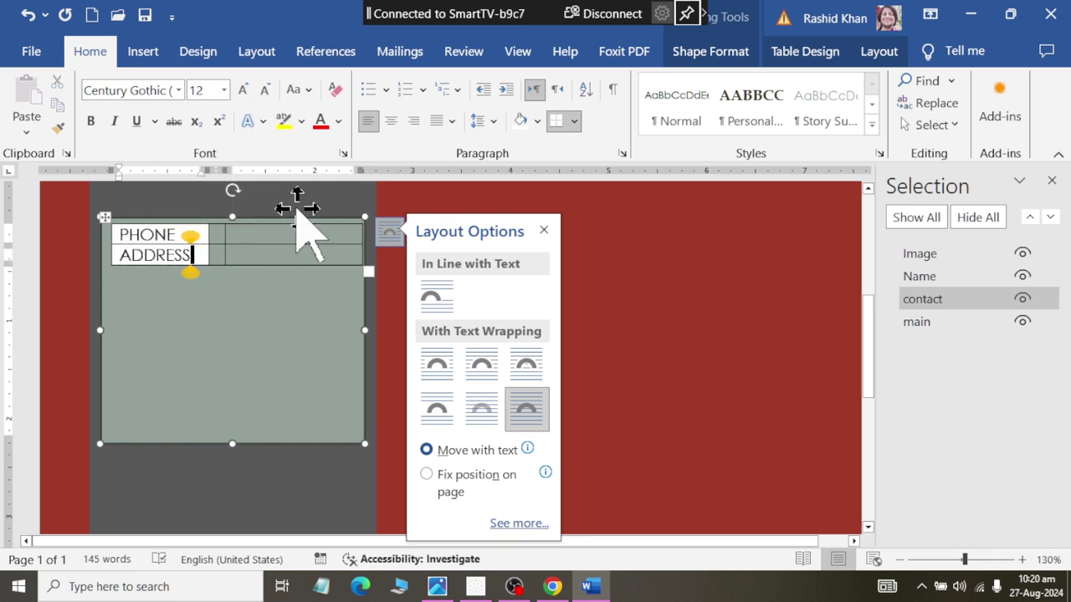
click(261, 237)
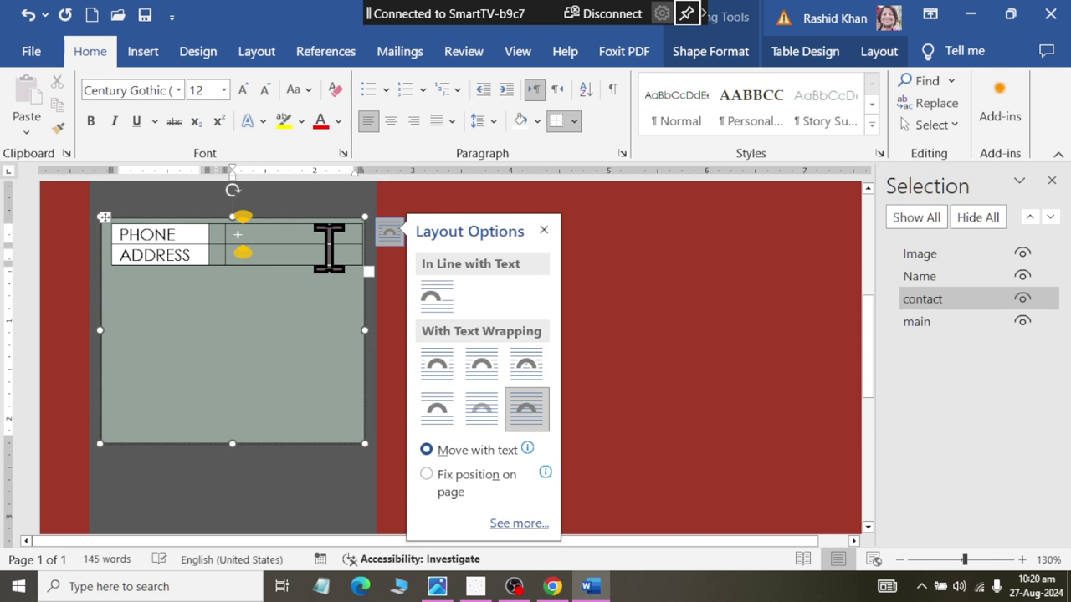
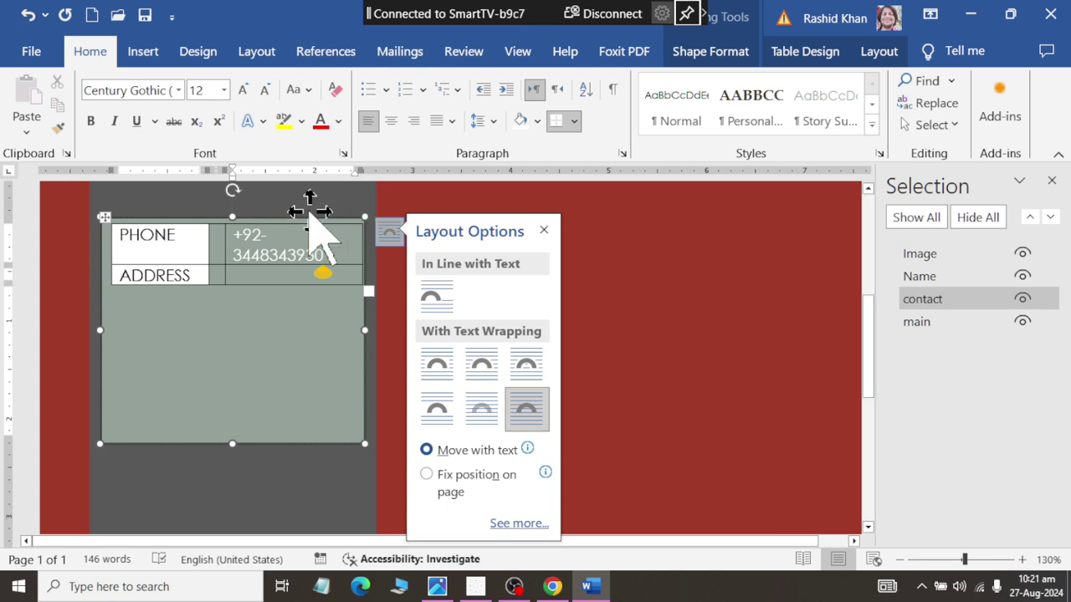
click(199, 246)
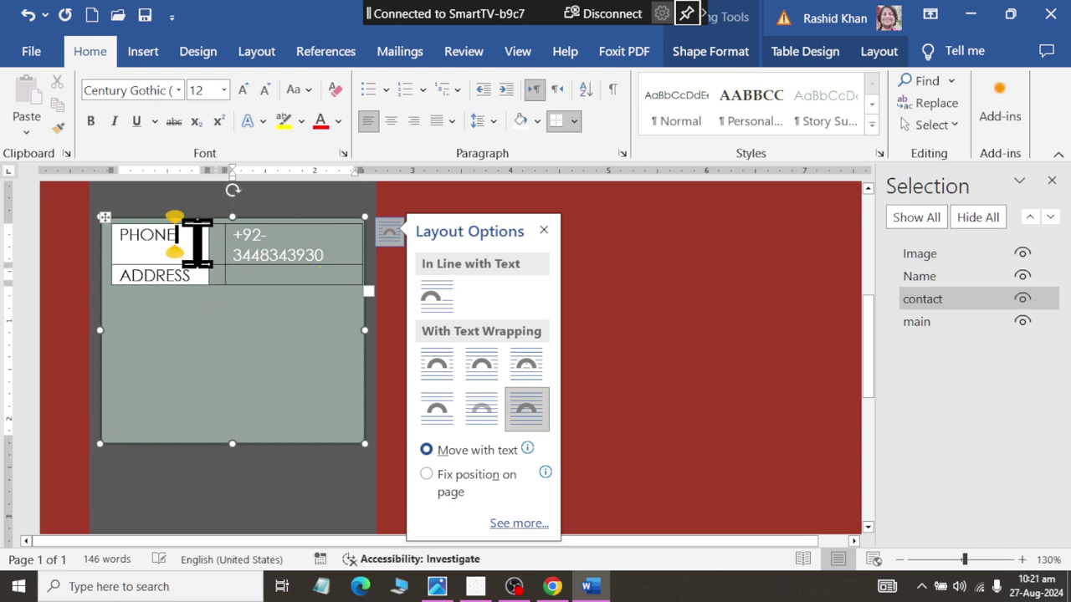
click(259, 272)
- Add rows below ADDRESS and enter the WEBSITE label with the website address
click(879, 52)
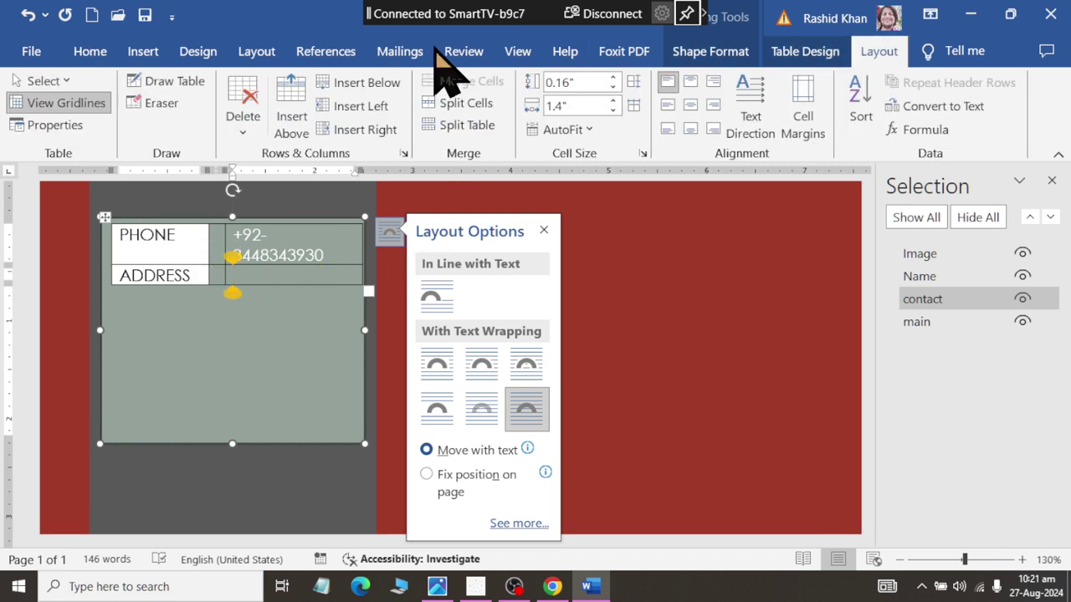
click(347, 84)
key(alt+Tab)
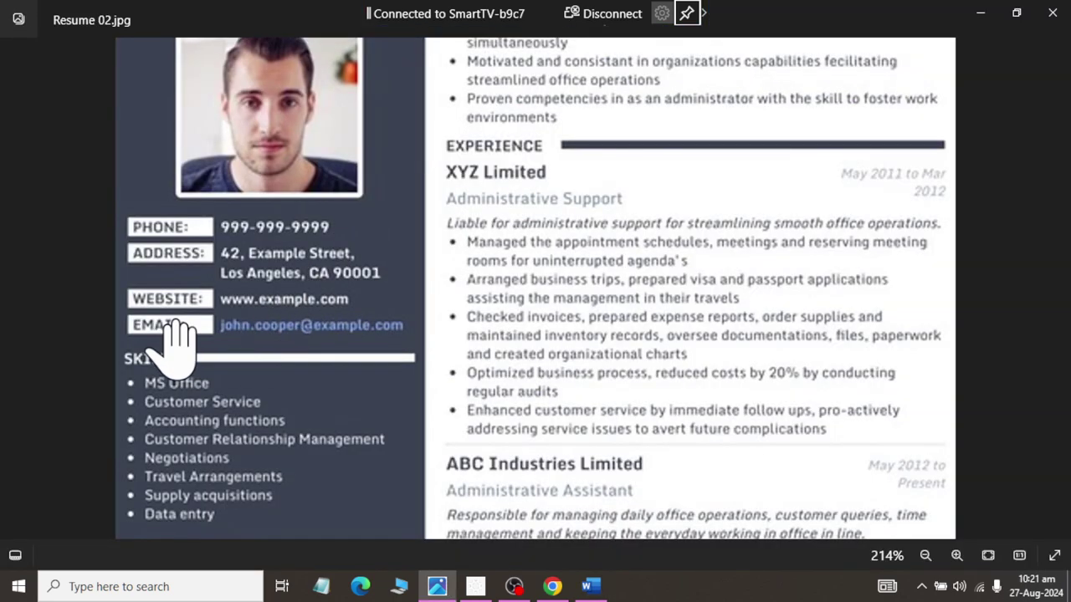
key(alt+Tab)
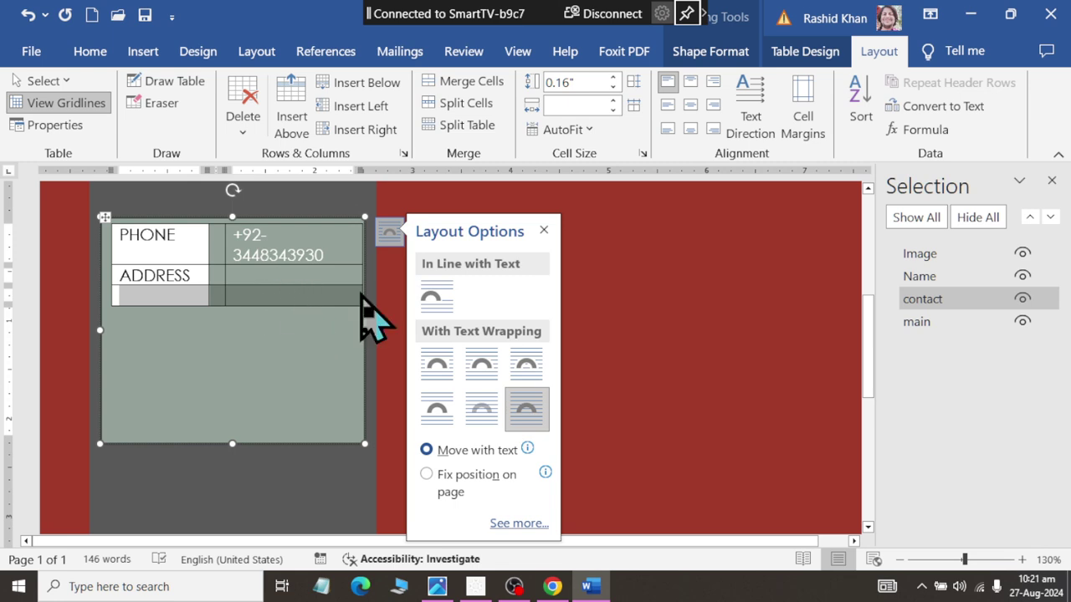
click(365, 84)
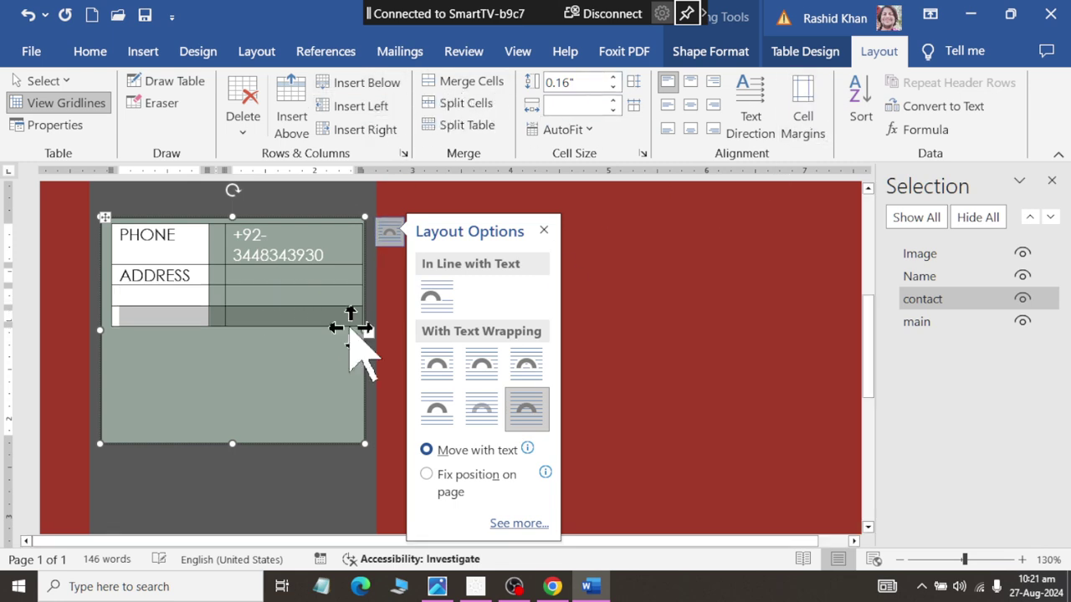
click(200, 329)
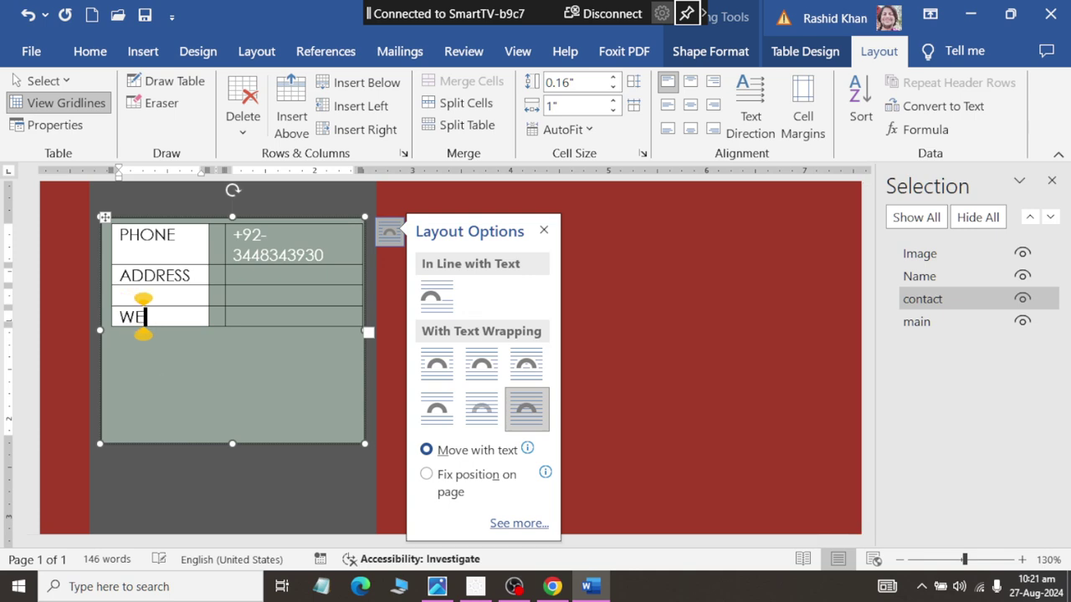
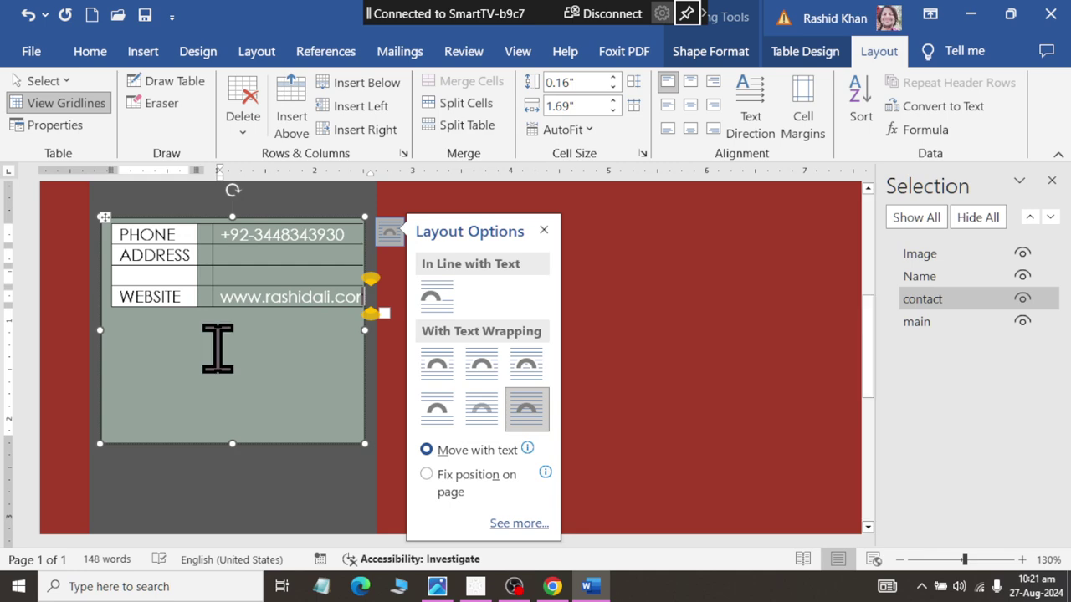
- Add a row below WEBSITE and begin the EMAIL label
key(alt+Tab)
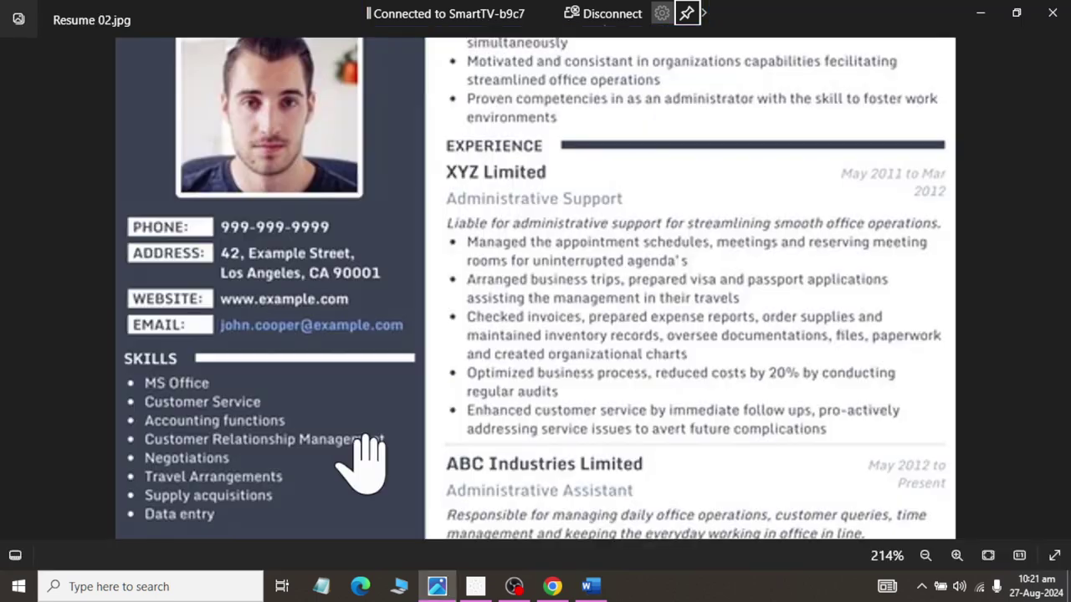
key(alt+Tab)
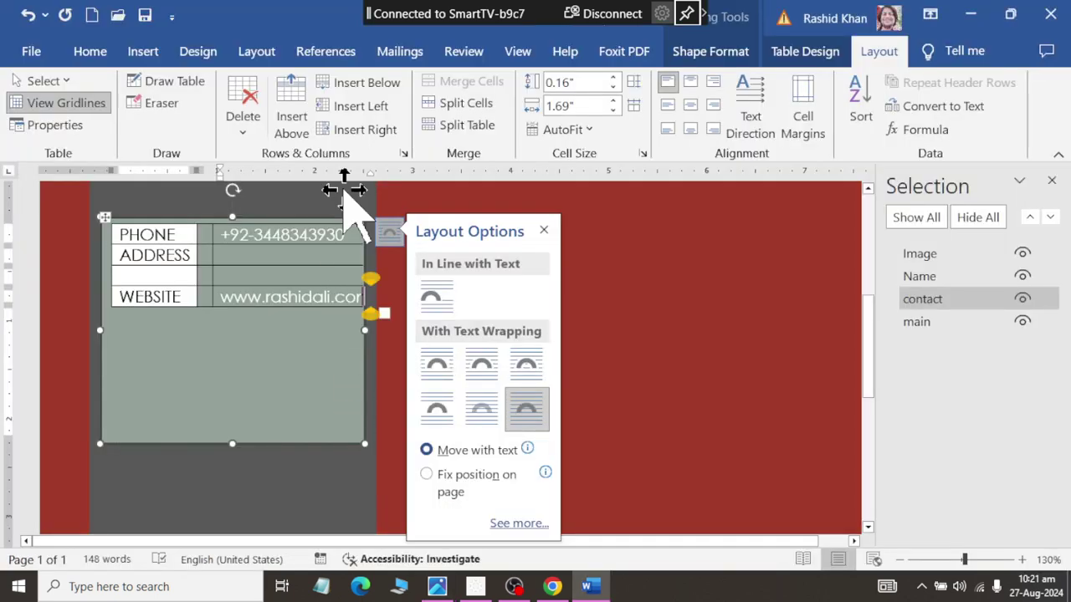
click(351, 83)
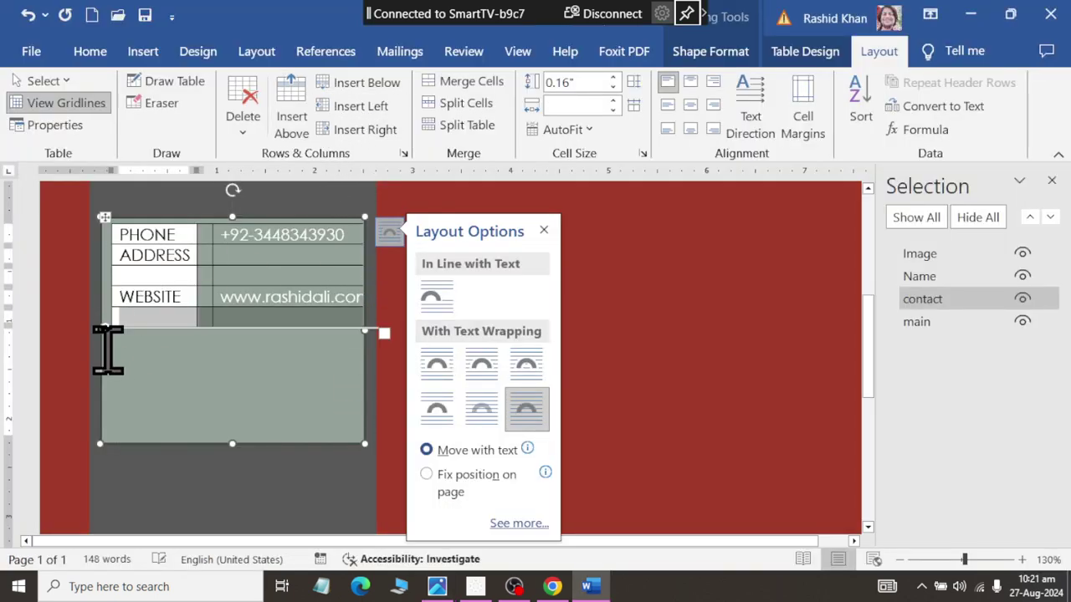
click(144, 319)
click(144, 318)
text(EMAIL)
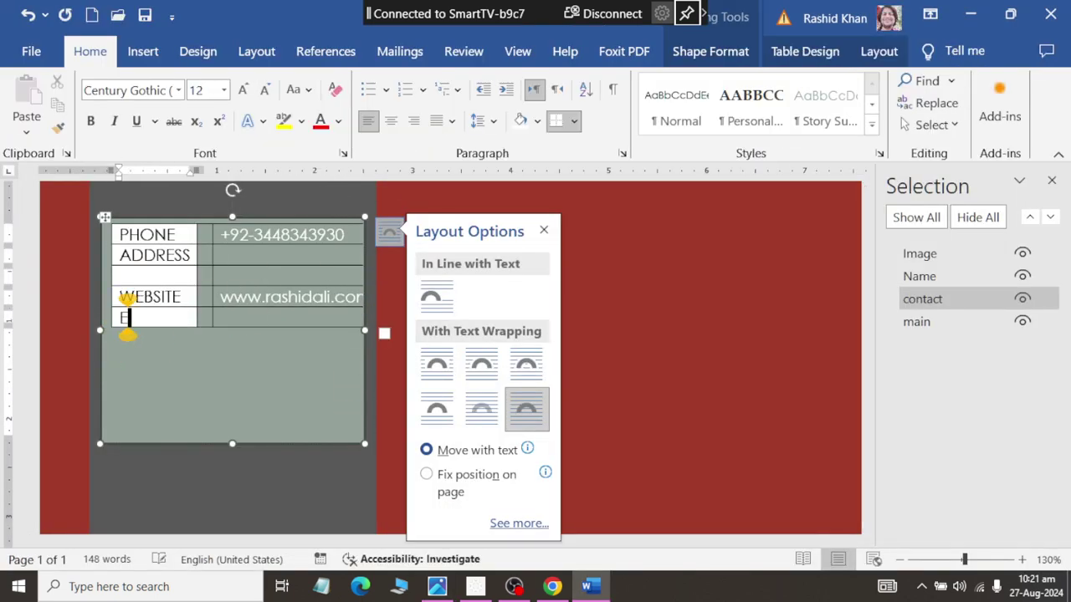
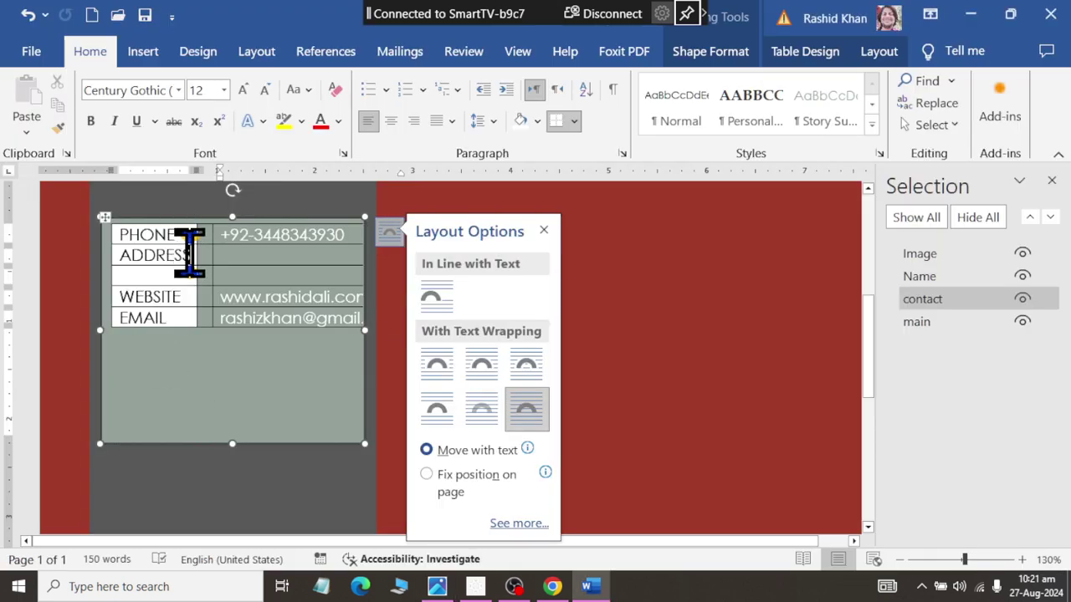
- Split the contact table above the ADDRESS, WEBSITE and EMAIL rows
click(864, 54)
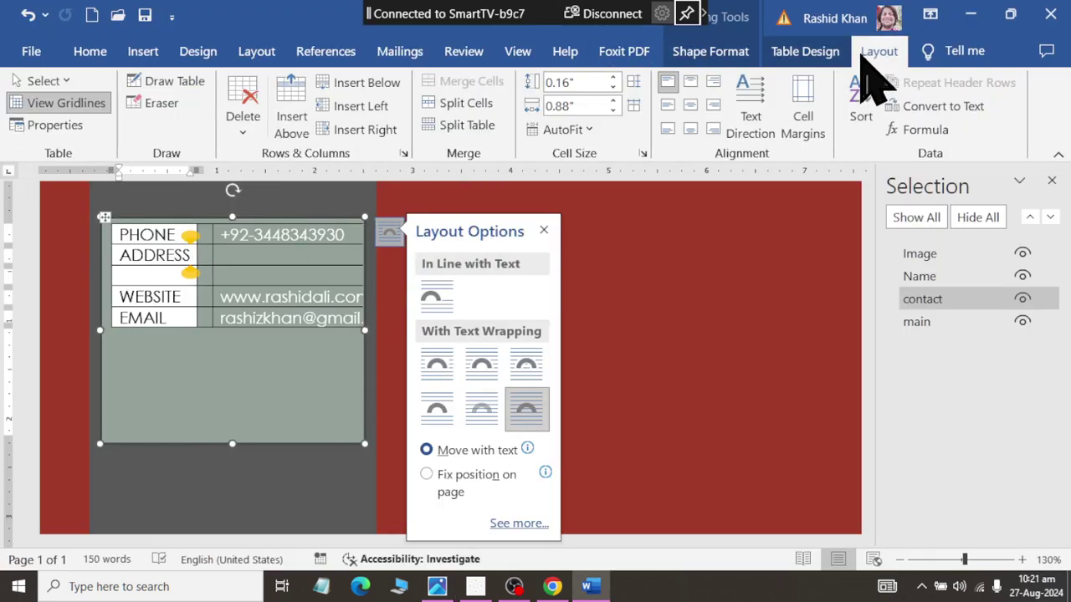
click(452, 129)
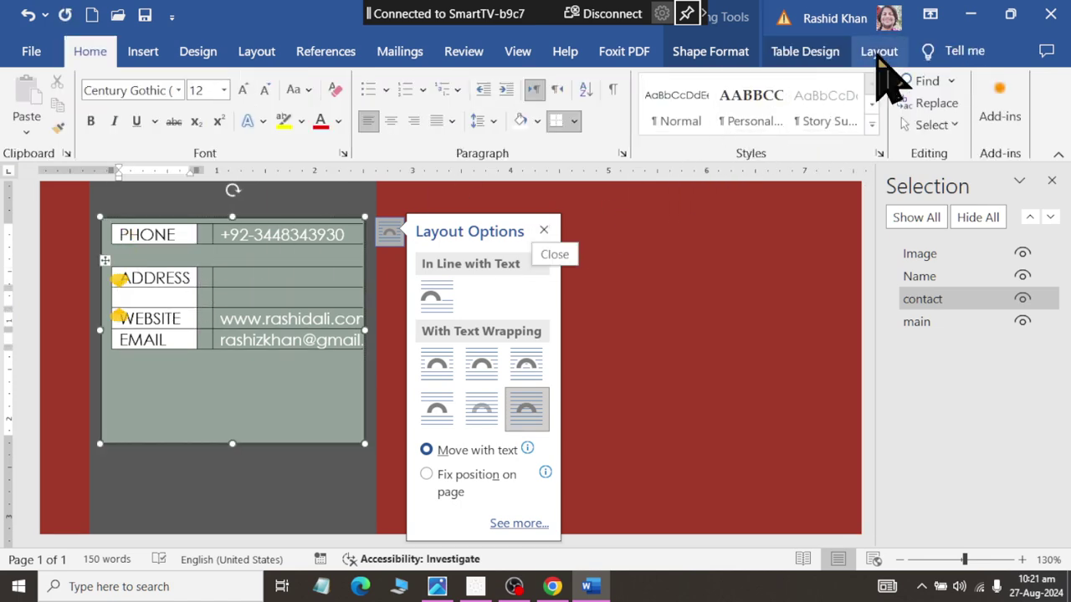
click(878, 54)
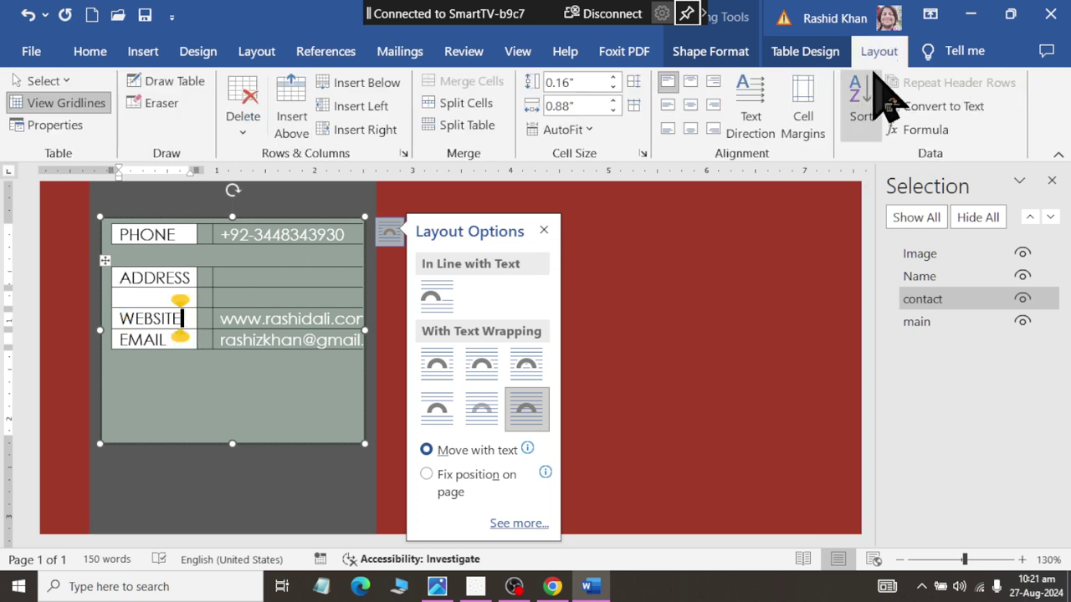
click(482, 132)
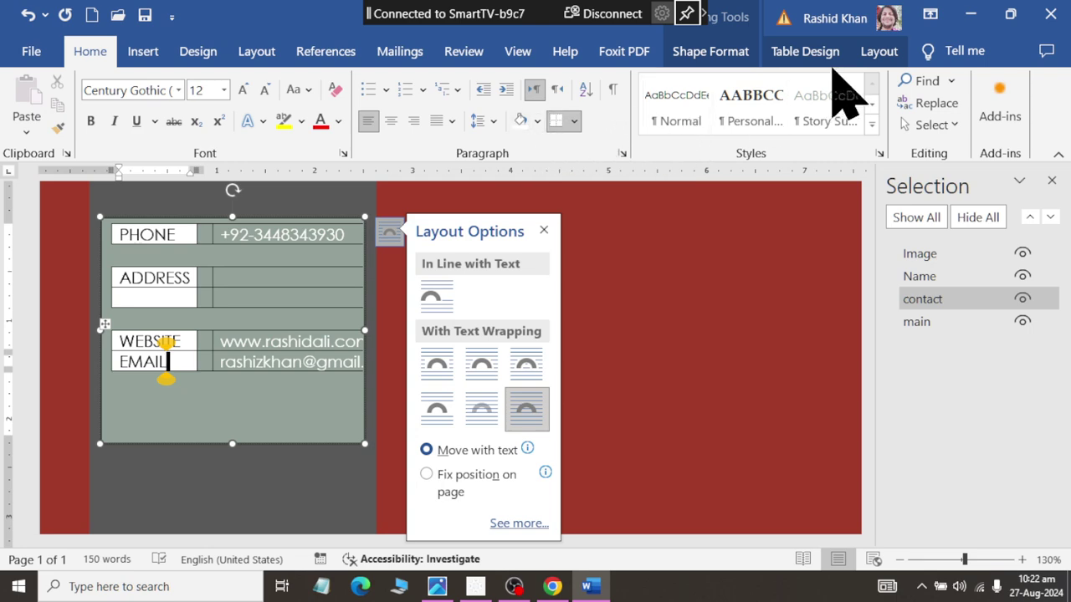
click(879, 52)
click(462, 125)
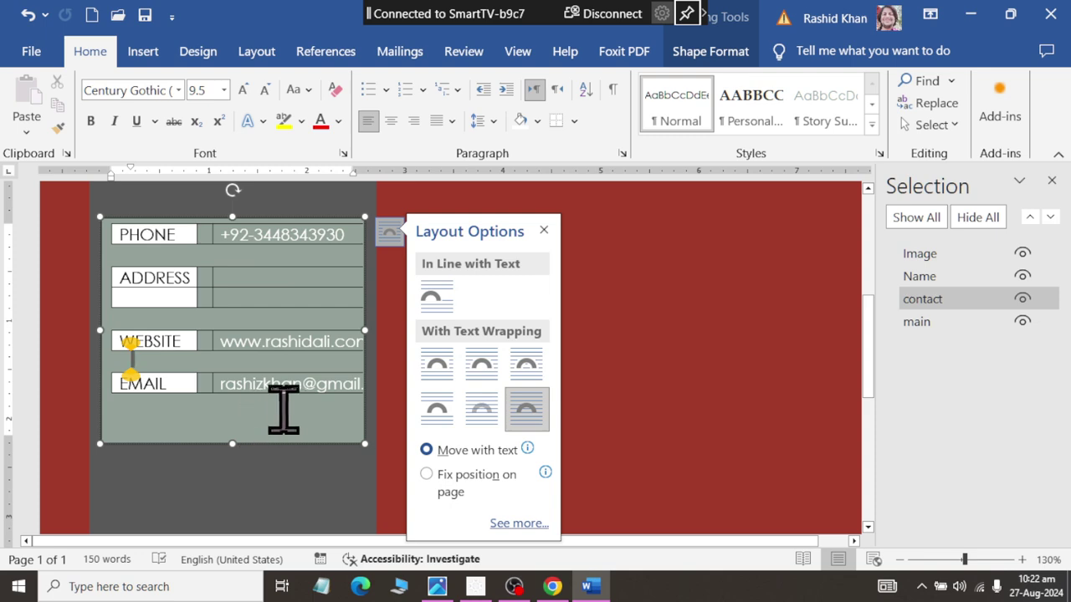
key(alt+Tab)
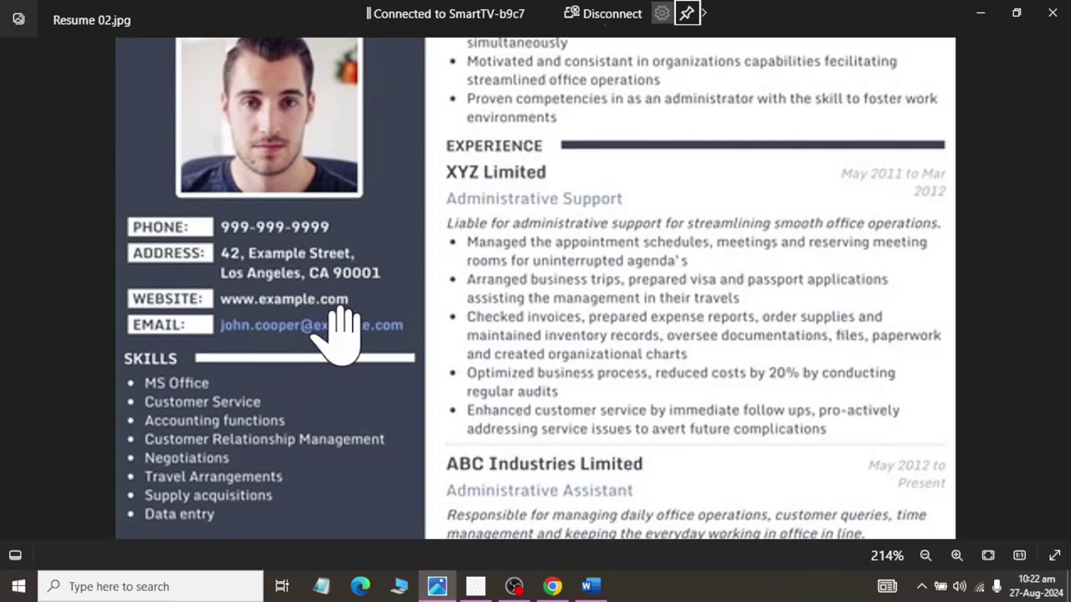
scroll(267, 229, down, 1)
scroll(555, 275, down, 1)
scroll(561, 239, up, 3)
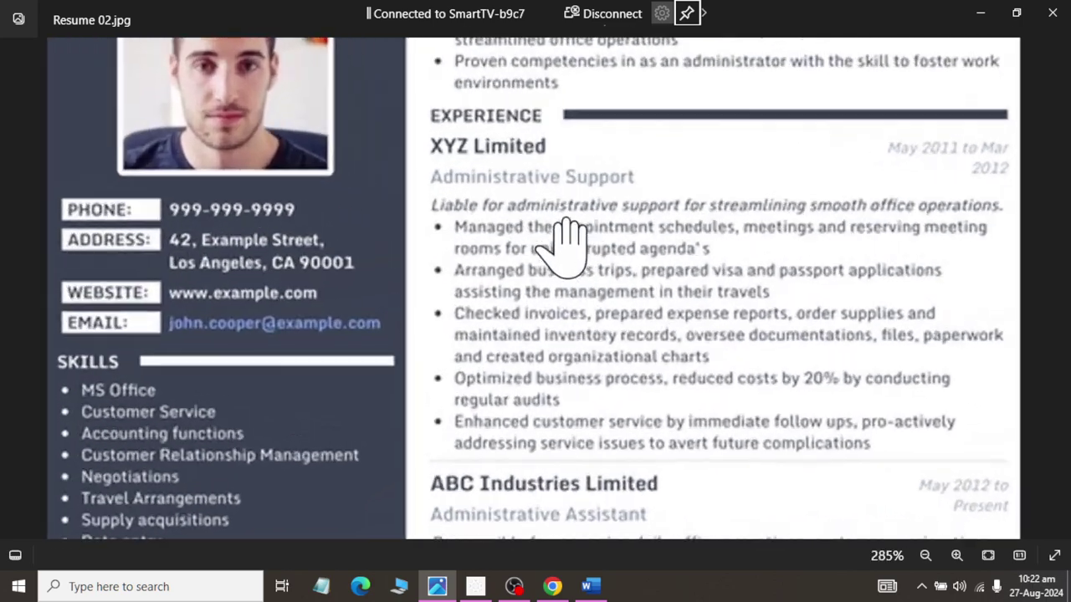
scroll(569, 209, down, 5)
scroll(572, 197, down, 2)
scroll(569, 193, up, 1)
scroll(572, 197, down, 1)
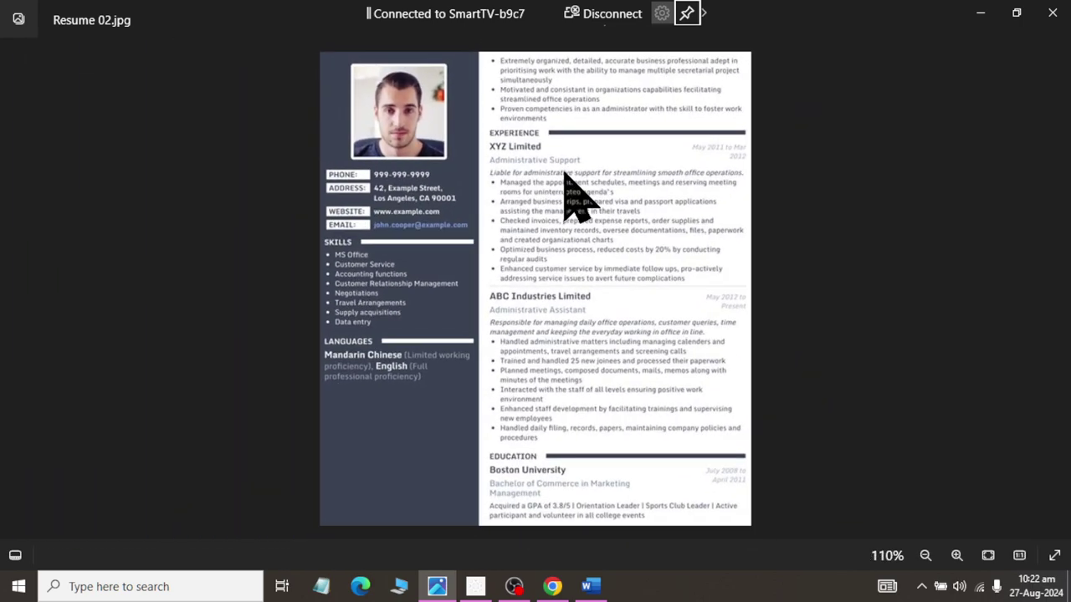
scroll(567, 180, down, 1)
scroll(567, 182, up, 1)
scroll(567, 182, down, 1)
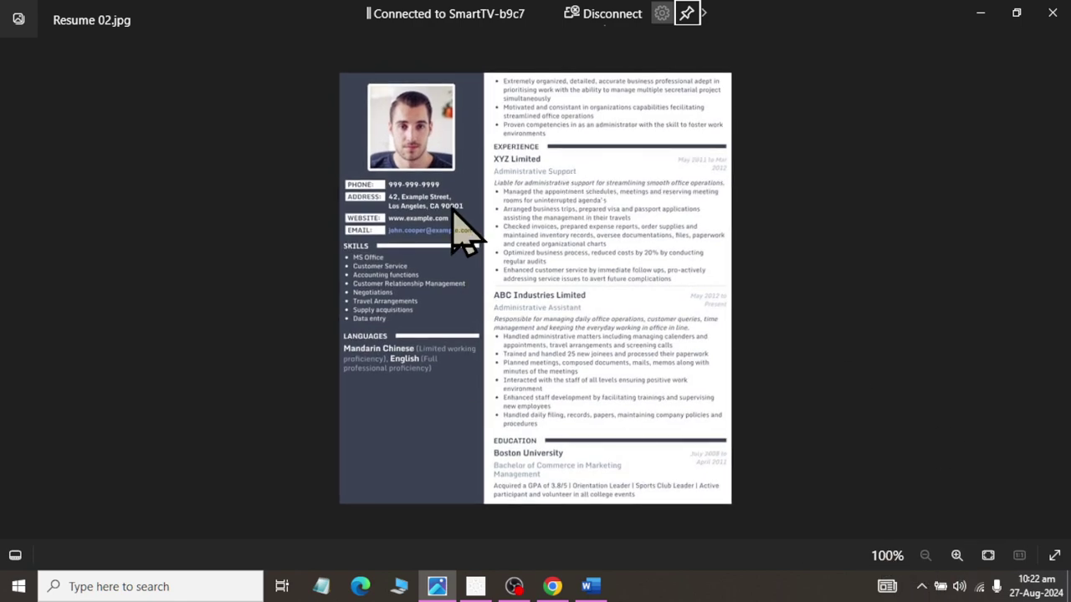
key(alt+Tab)
scroll(688, 303, down, 3)
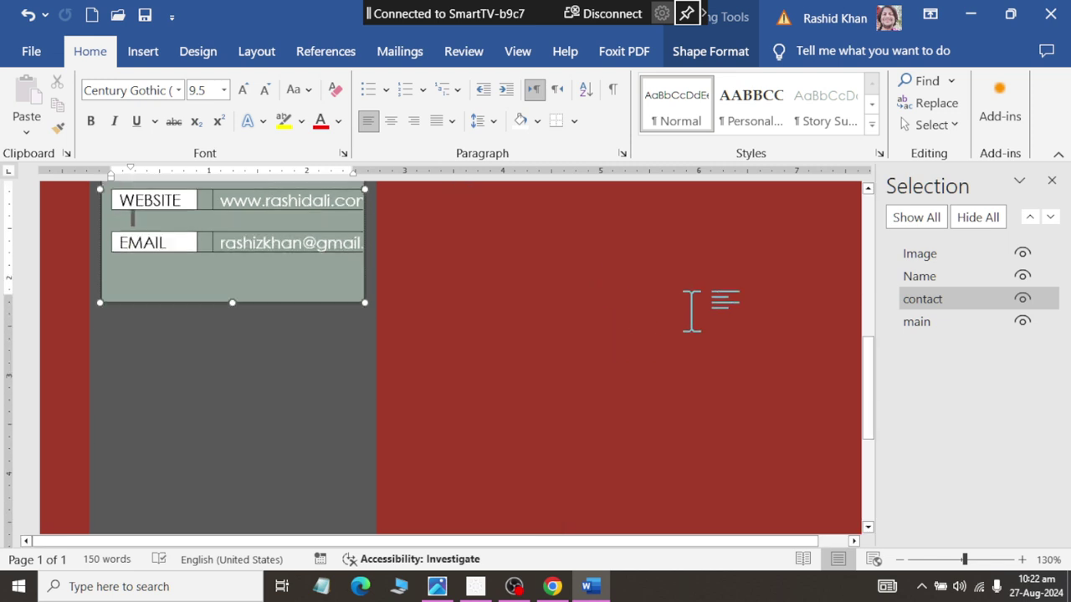
ctrl+scroll(688, 303, down, 2)
ctrl+scroll(687, 303, down, 1)
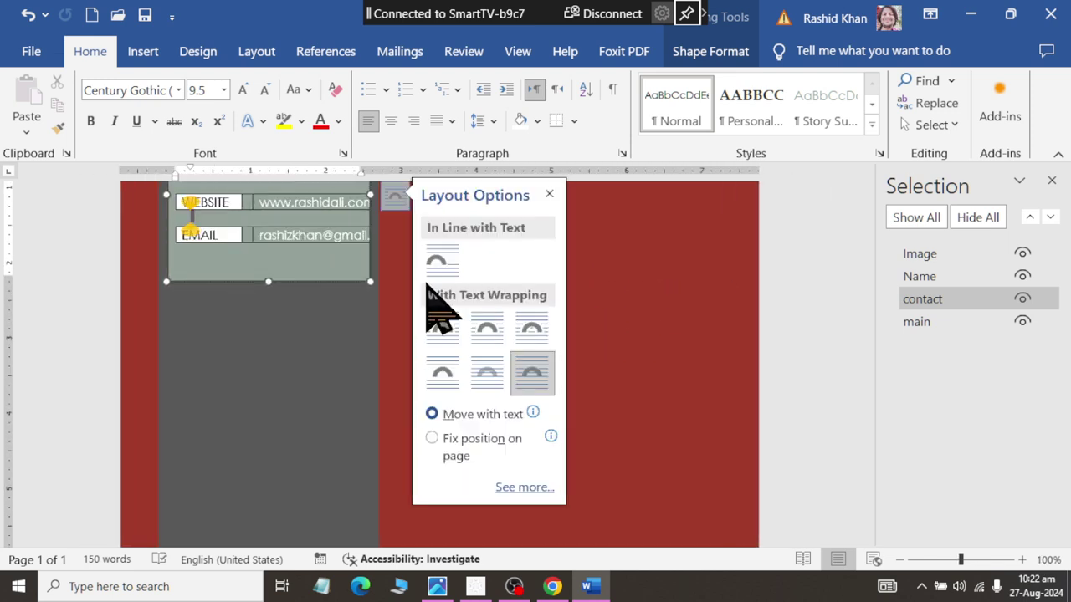
scroll(258, 285, up, 3)
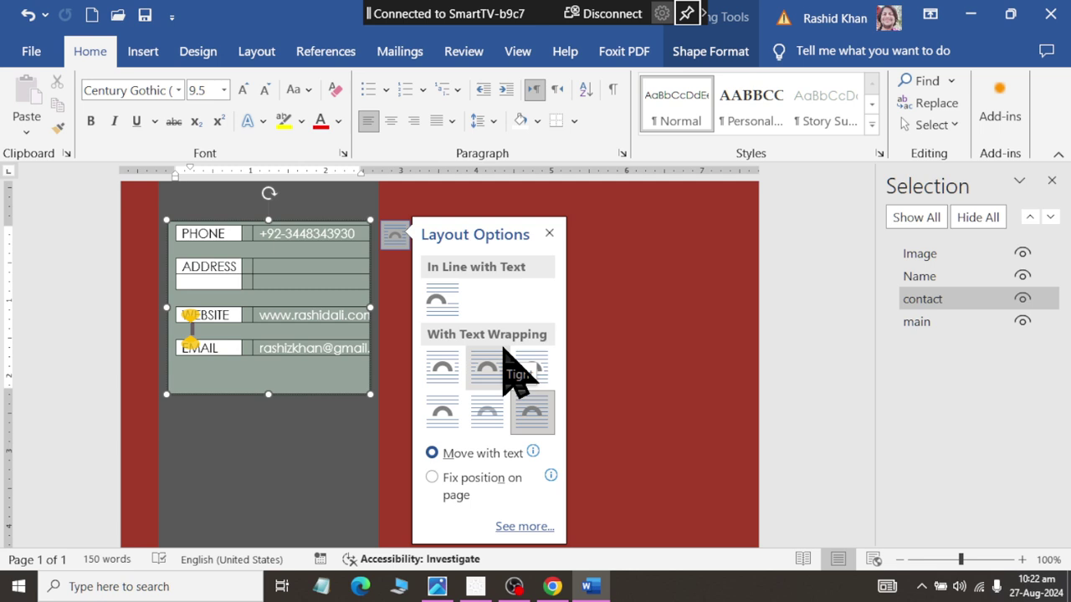
click(266, 348)
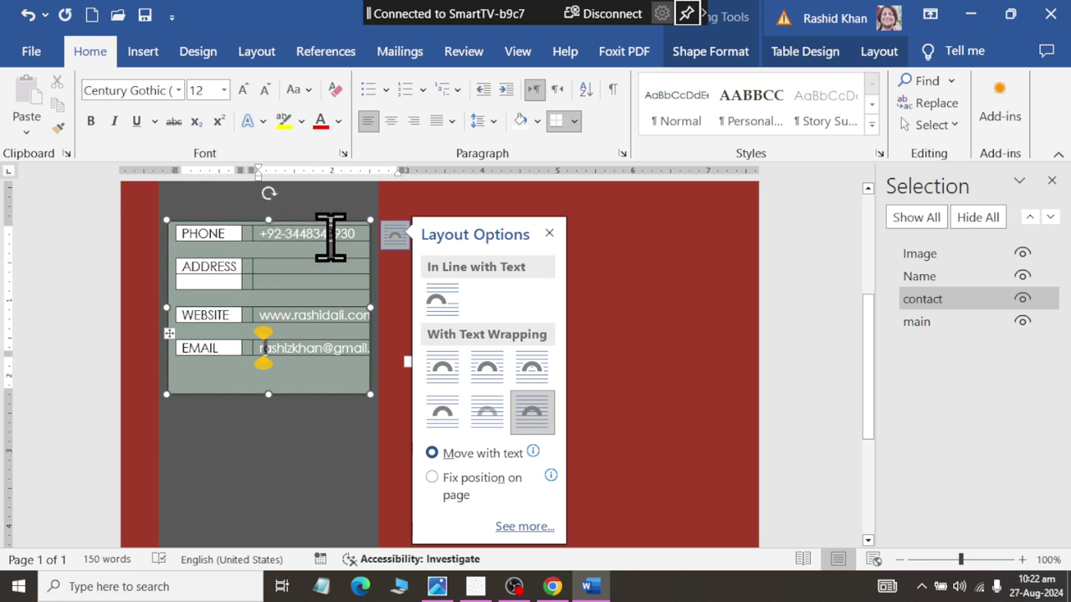
scroll(335, 251, up, 3)
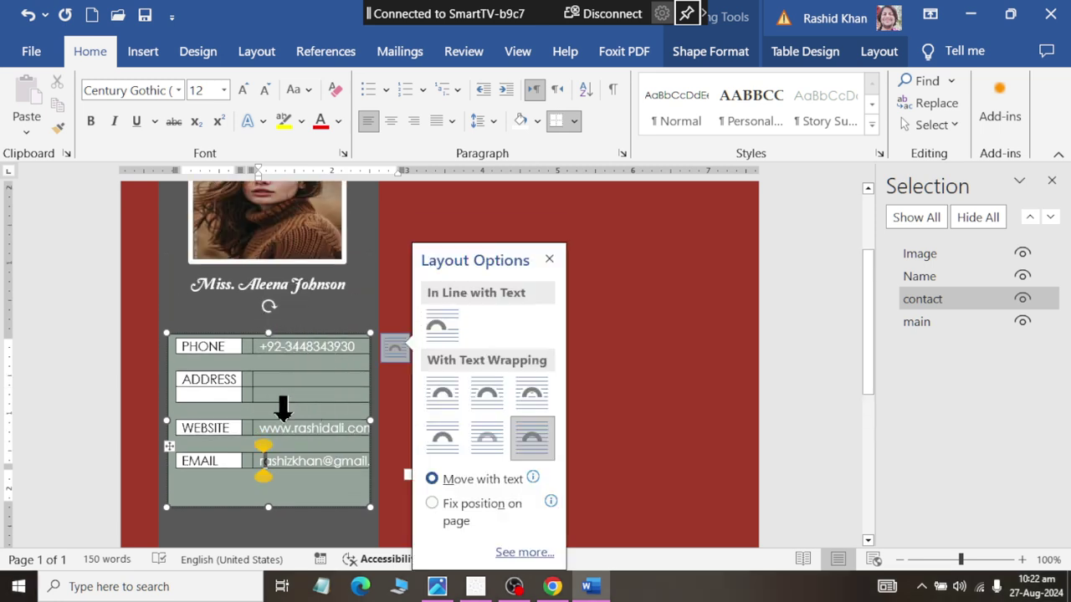
click(205, 509)
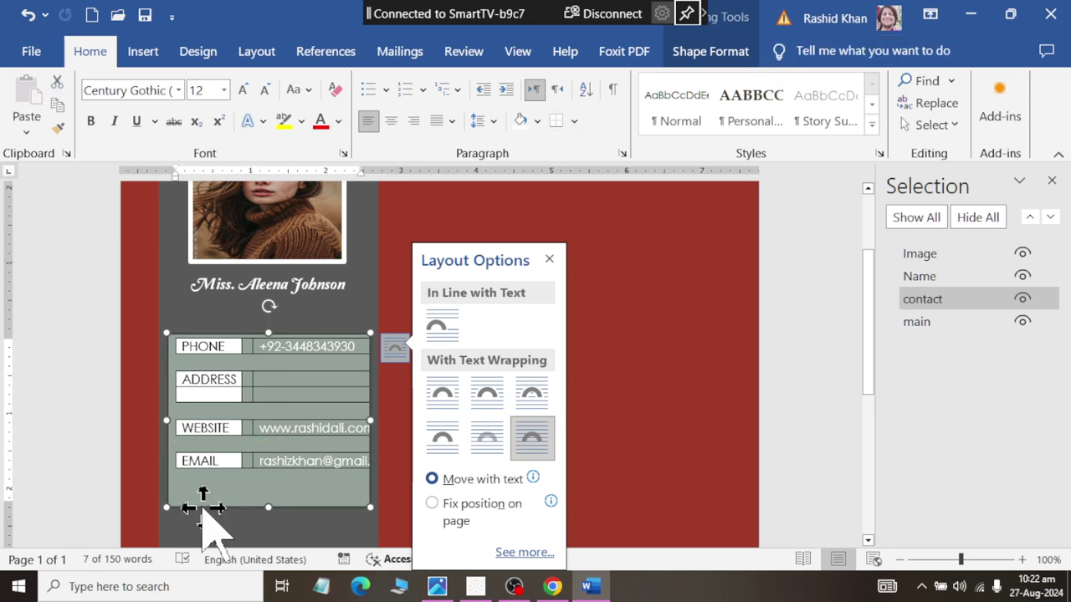
ctrl+scroll(205, 518, up, 3)
scroll(214, 502, down, 3)
scroll(216, 476, down, 1)
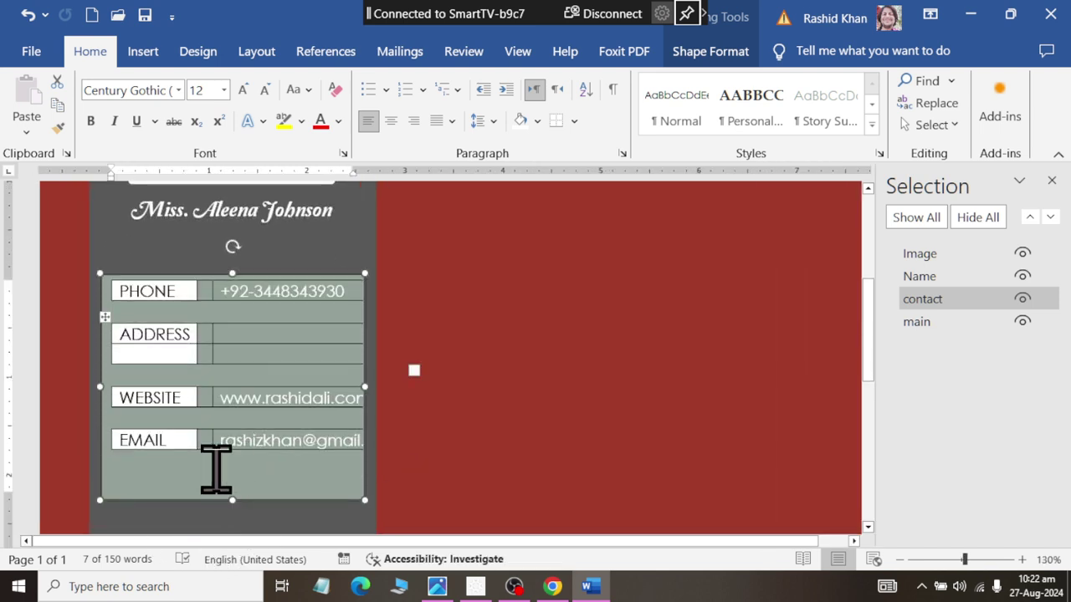
drag(100, 387, 83, 391)
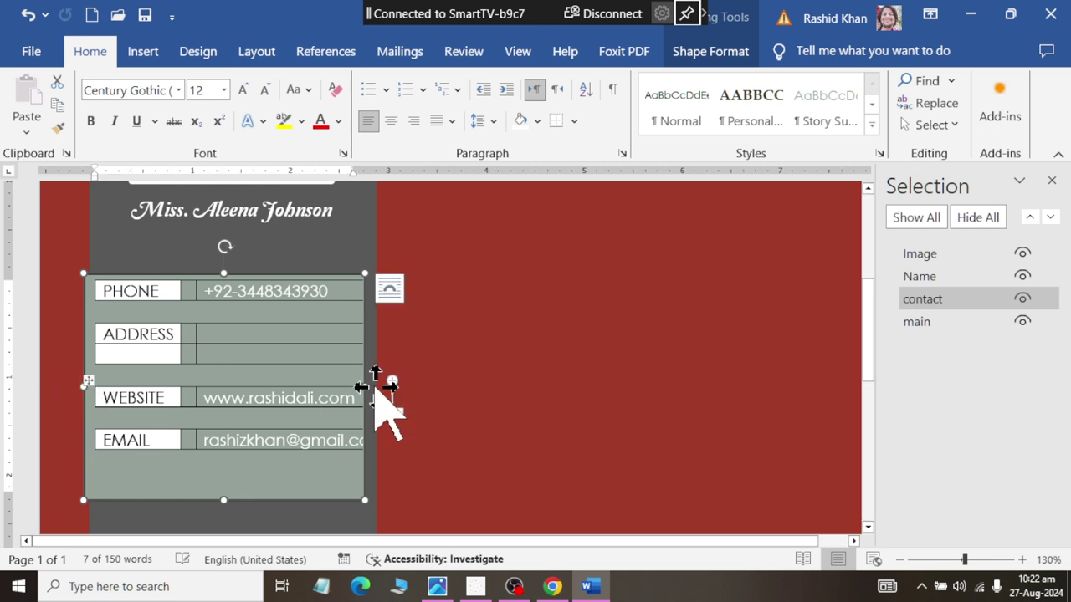
drag(365, 385, 390, 386)
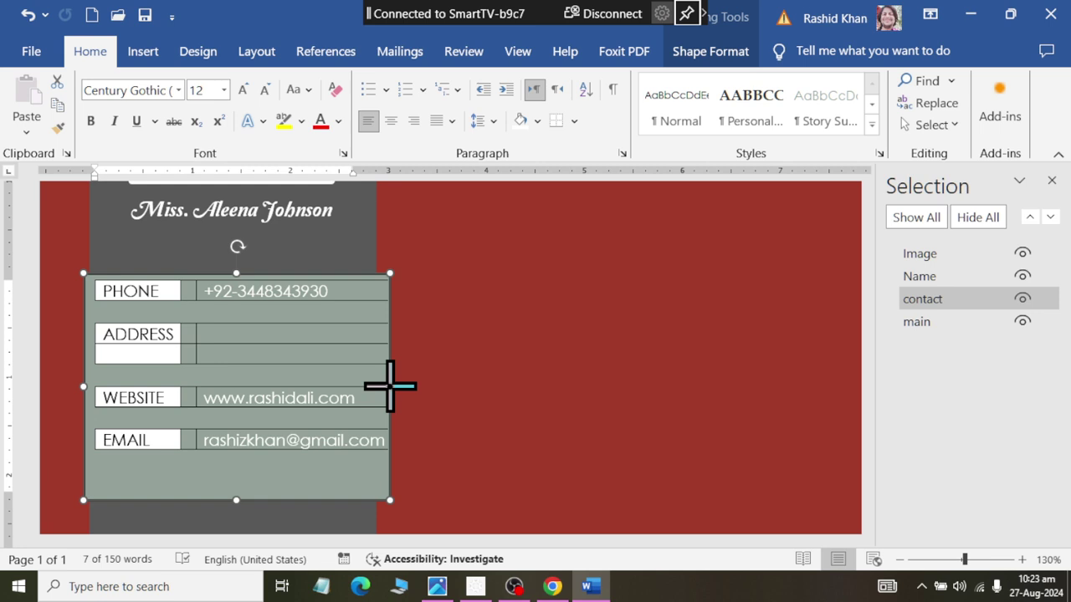
drag(390, 385, 365, 387)
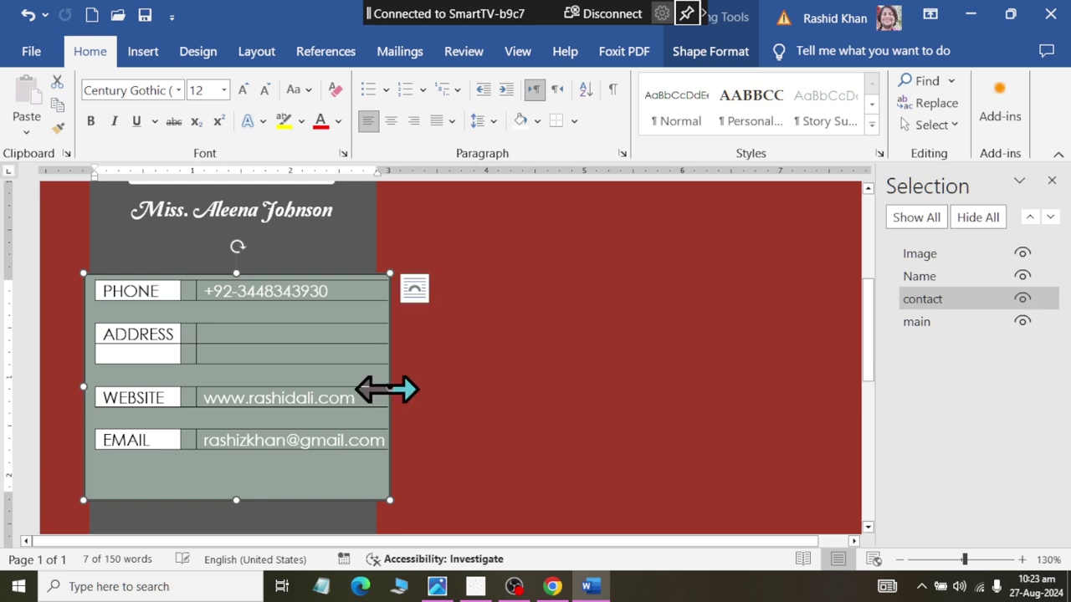
- Make the phone number in the PHONE row bold
click(97, 387)
scroll(109, 360, up, 2)
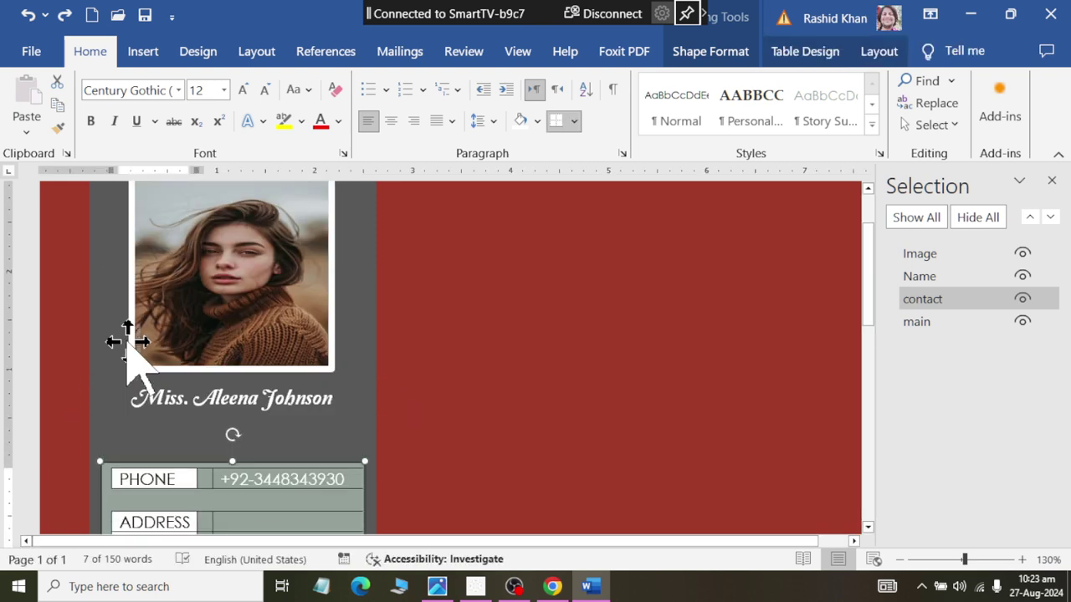
scroll(335, 394, down, 3)
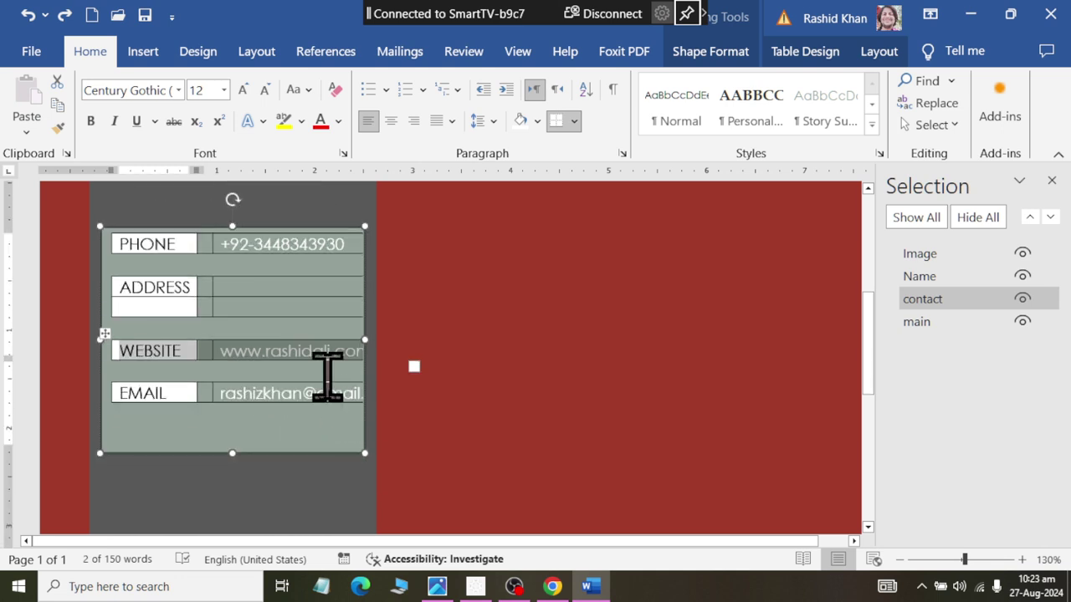
click(246, 244)
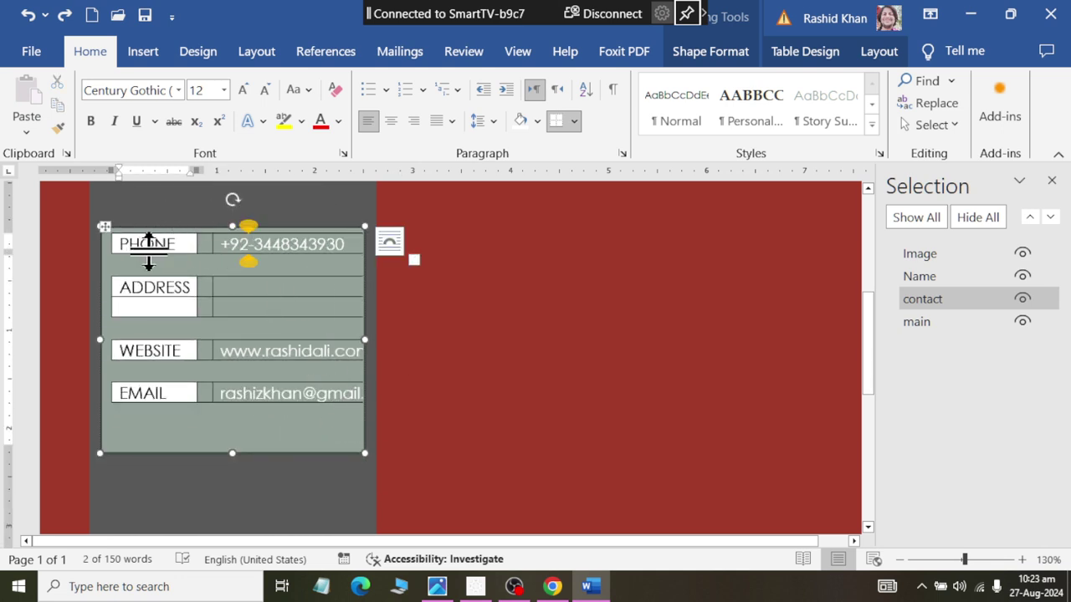
click(234, 261)
drag(242, 247, 277, 402)
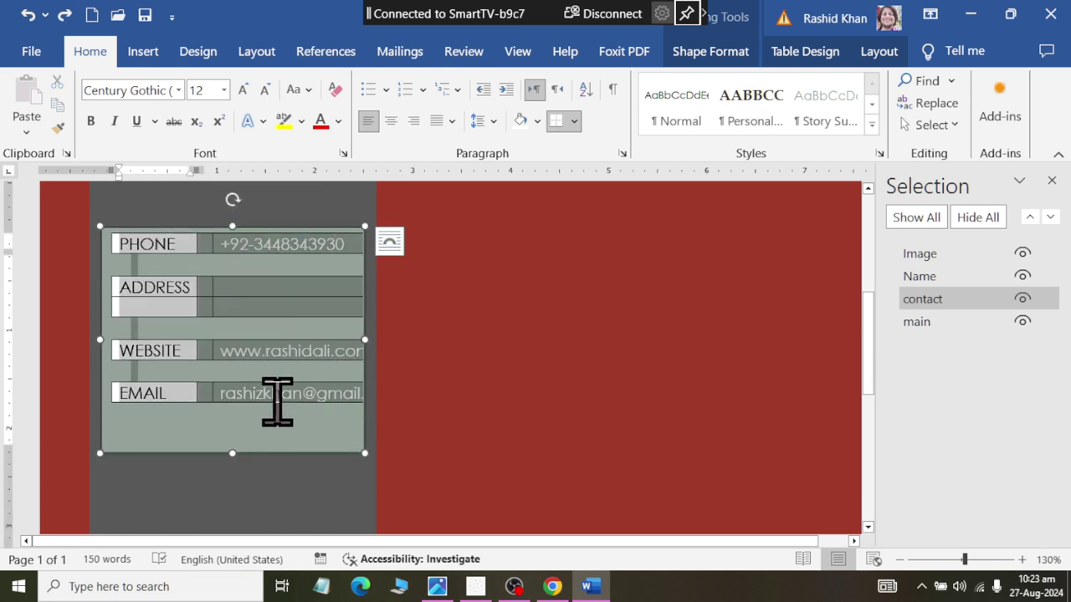
click(223, 89)
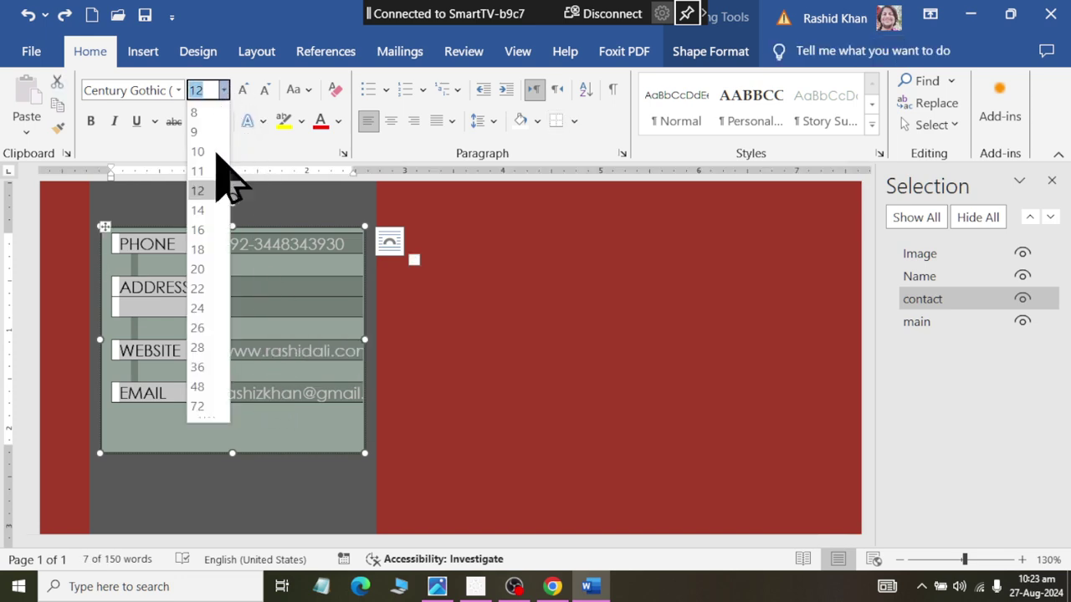
right_click(267, 259)
right_click(236, 247)
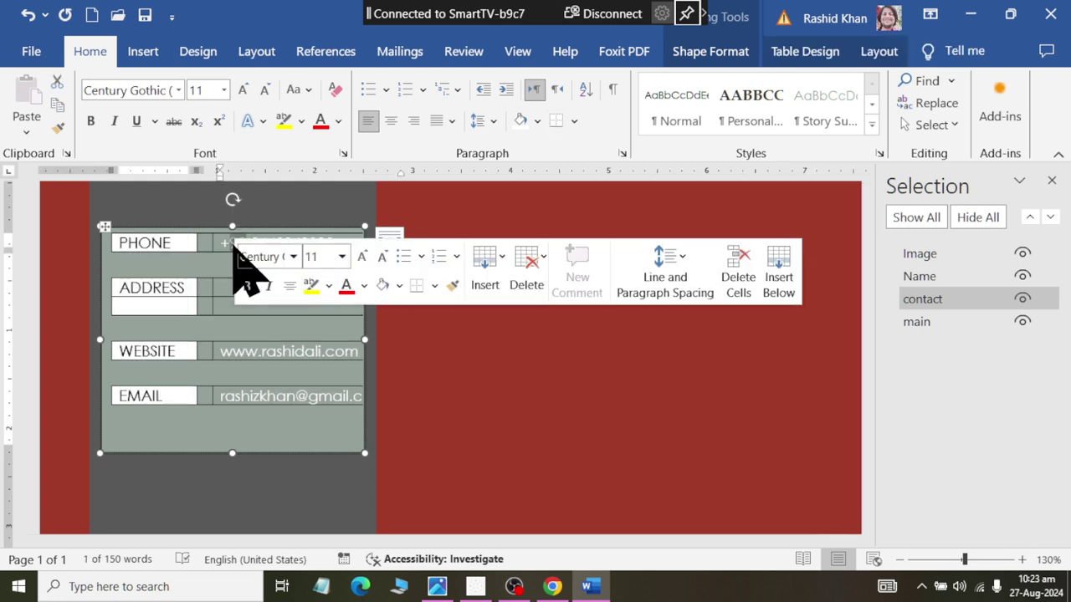
right_click(222, 251)
click(91, 121)
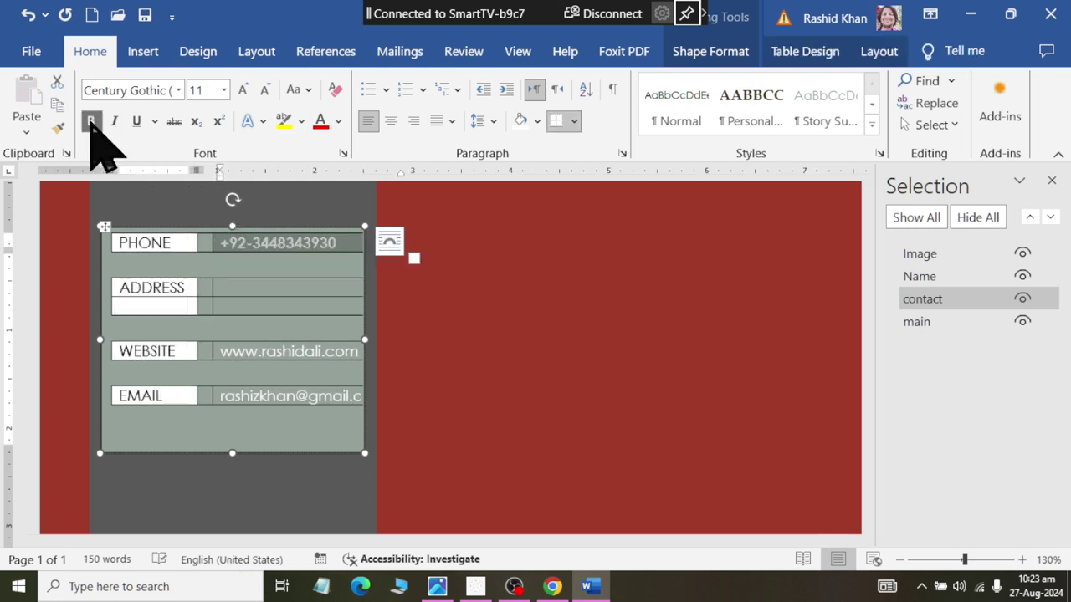
- Bold the website address, leaving the email value in regular weight
click(270, 351)
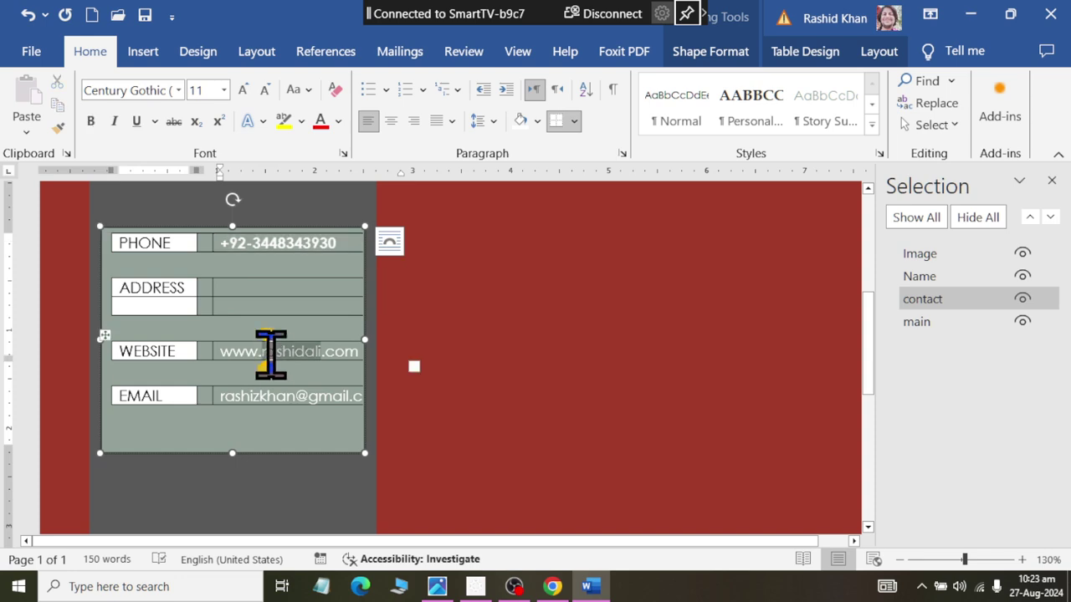
click(215, 354)
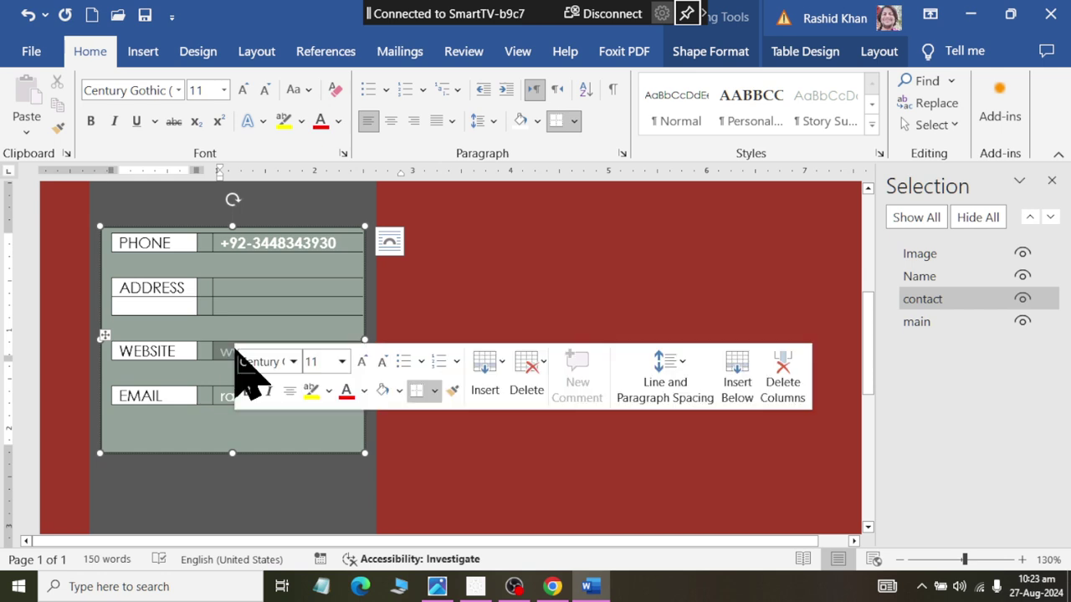
click(92, 122)
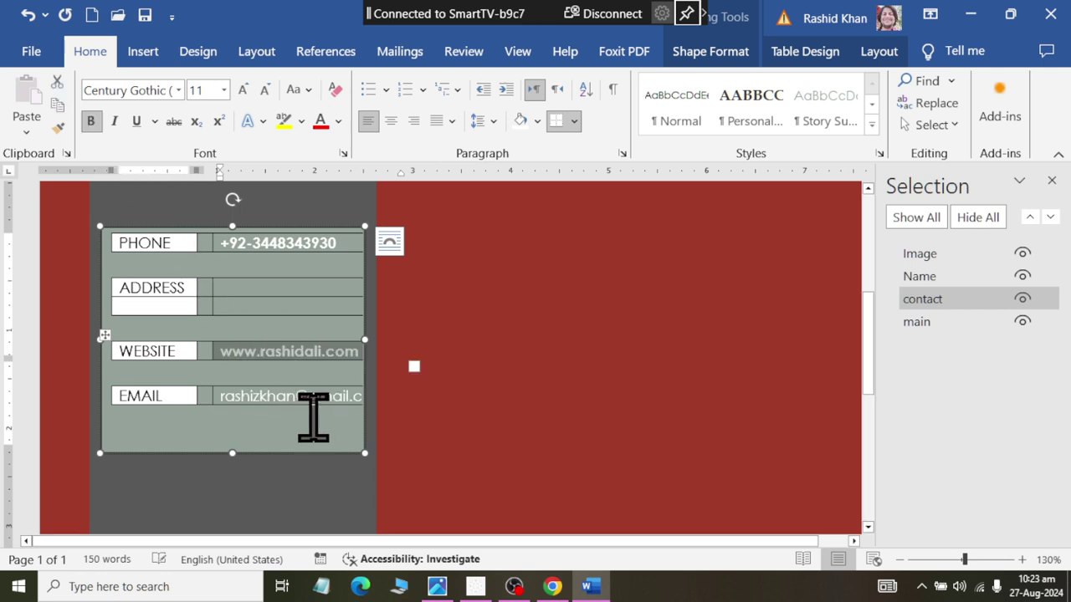
click(286, 395)
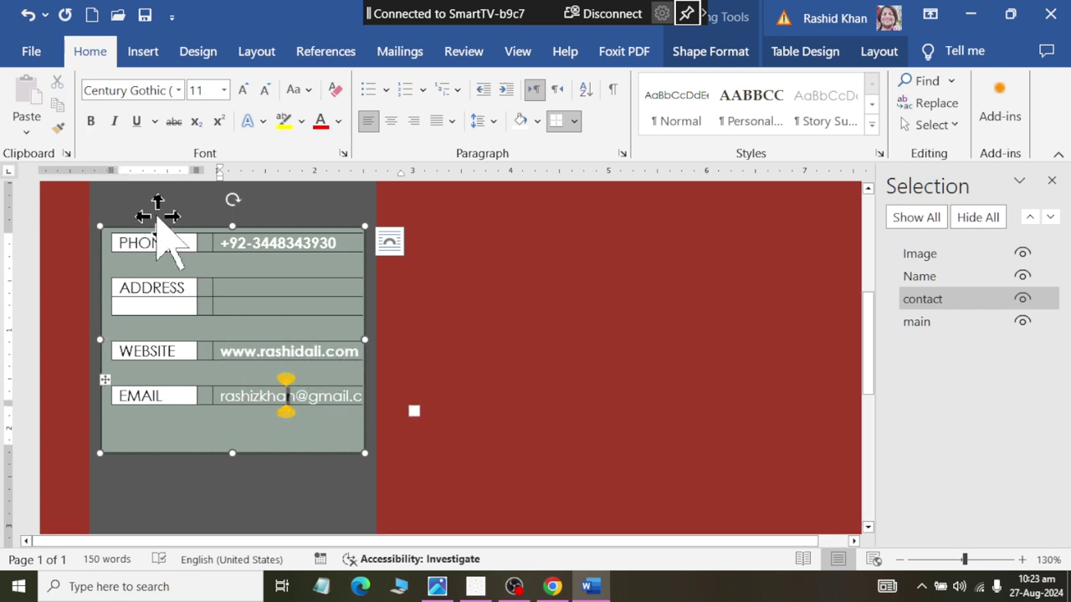
click(171, 242)
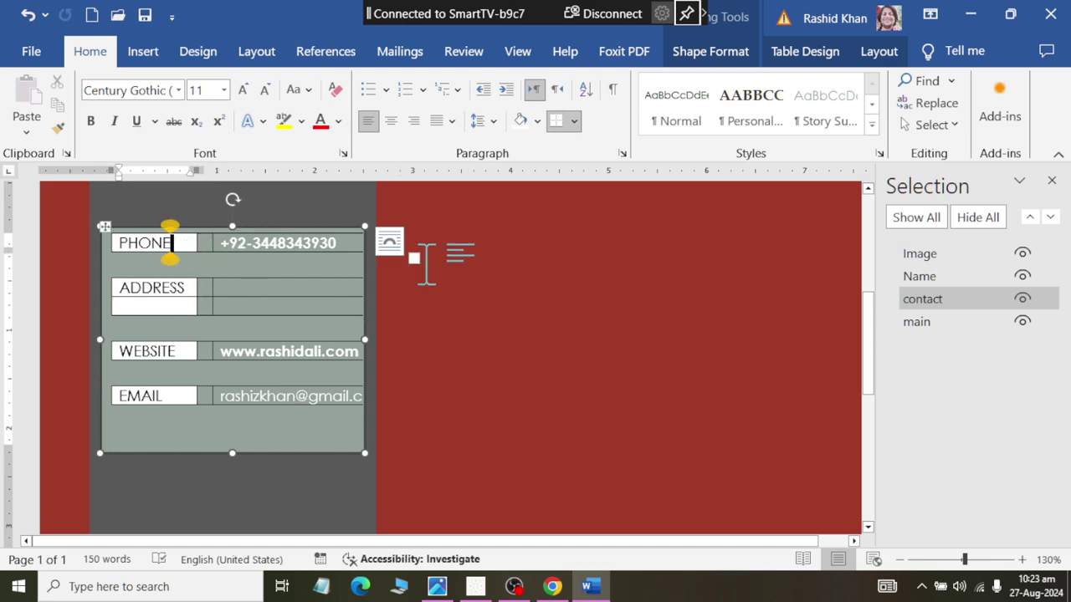
- Narrow the PHONE label and phone number cells, then AutoFit the table to the window
click(867, 51)
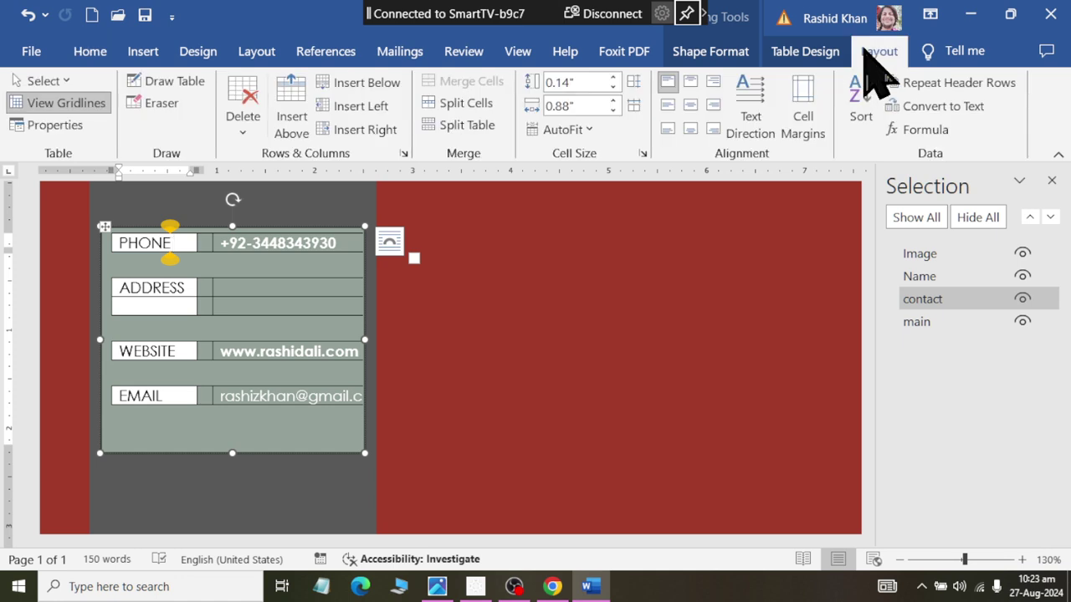
click(613, 112)
click(613, 112)
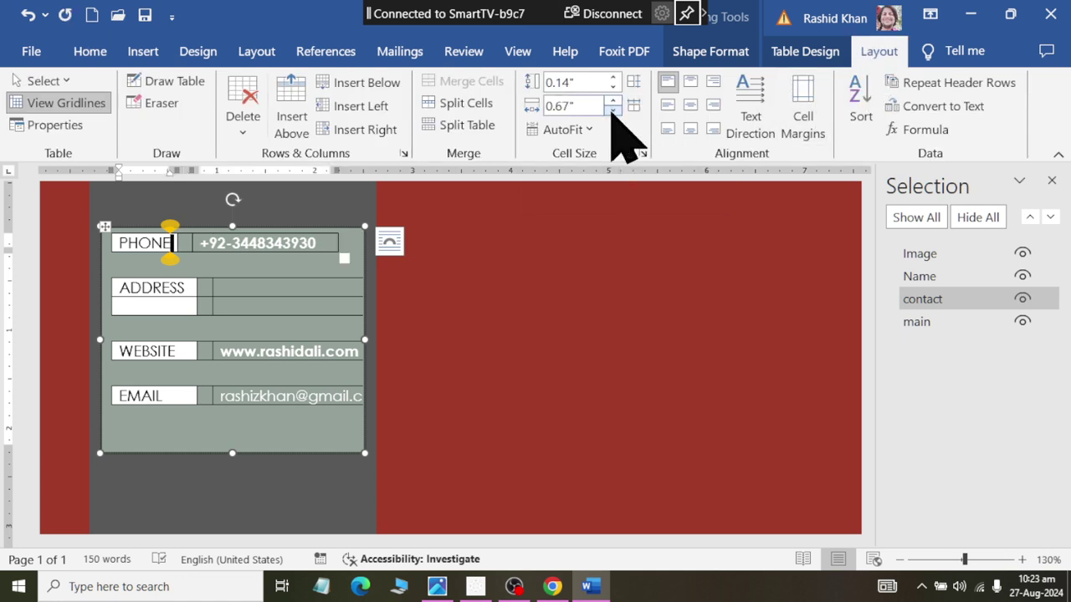
click(324, 251)
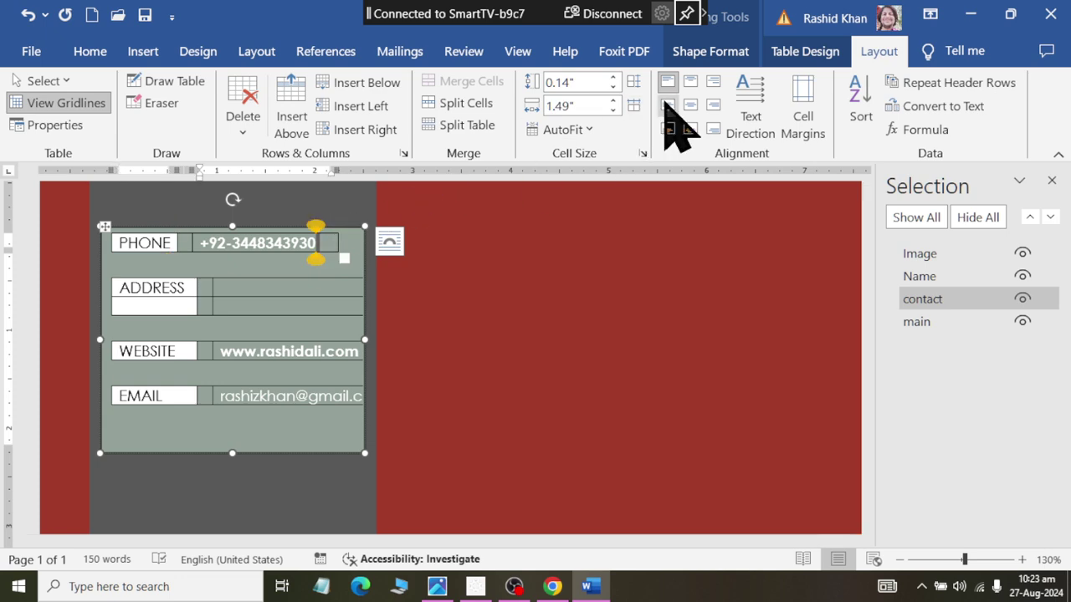
click(612, 110)
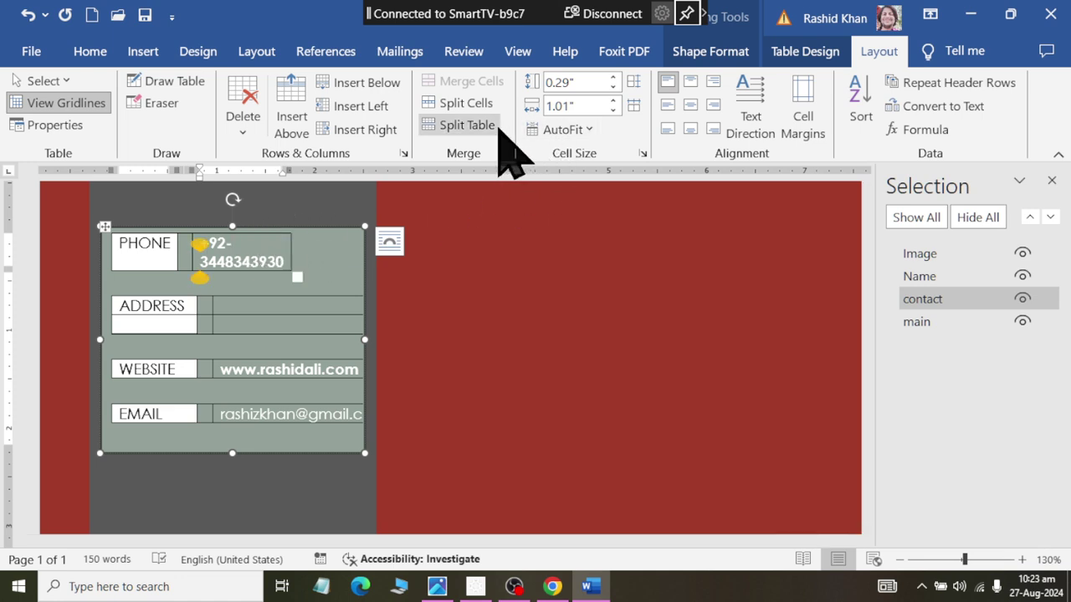
click(552, 131)
click(542, 180)
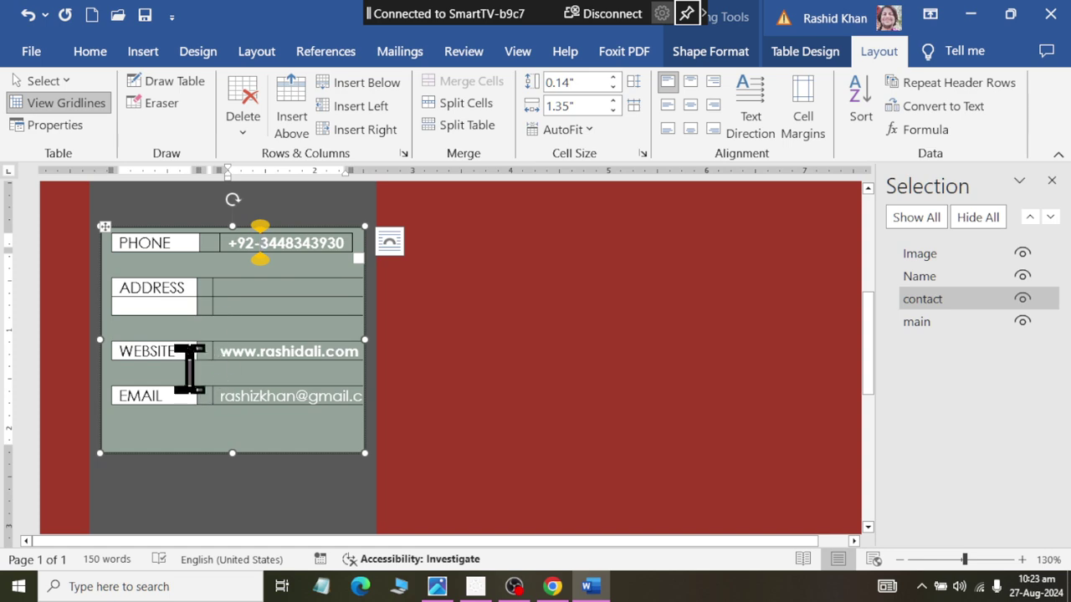
- Select the cells beside the ADDRESS label
click(183, 288)
click(180, 351)
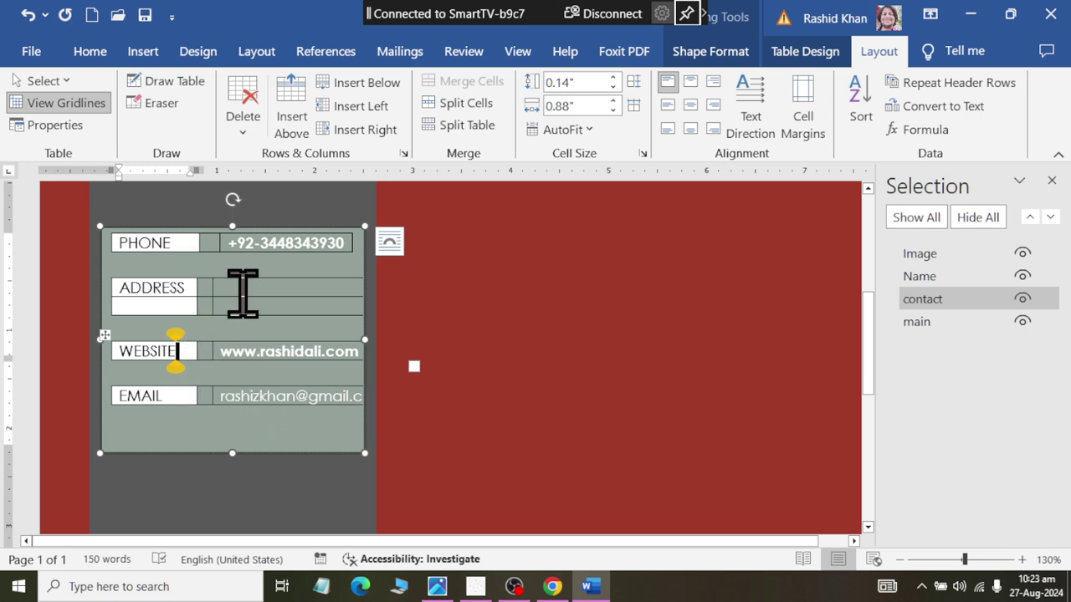
drag(253, 288, 262, 306)
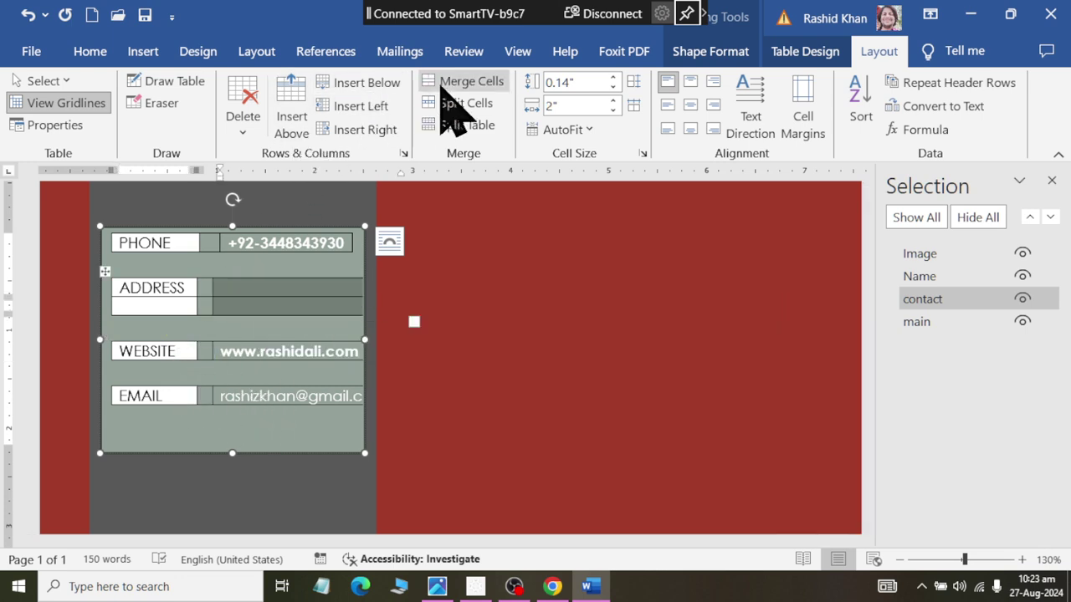
- Merge the ADDRESS value cells, enter the postal address, and widen the contact box slightly
click(443, 85)
click(262, 299)
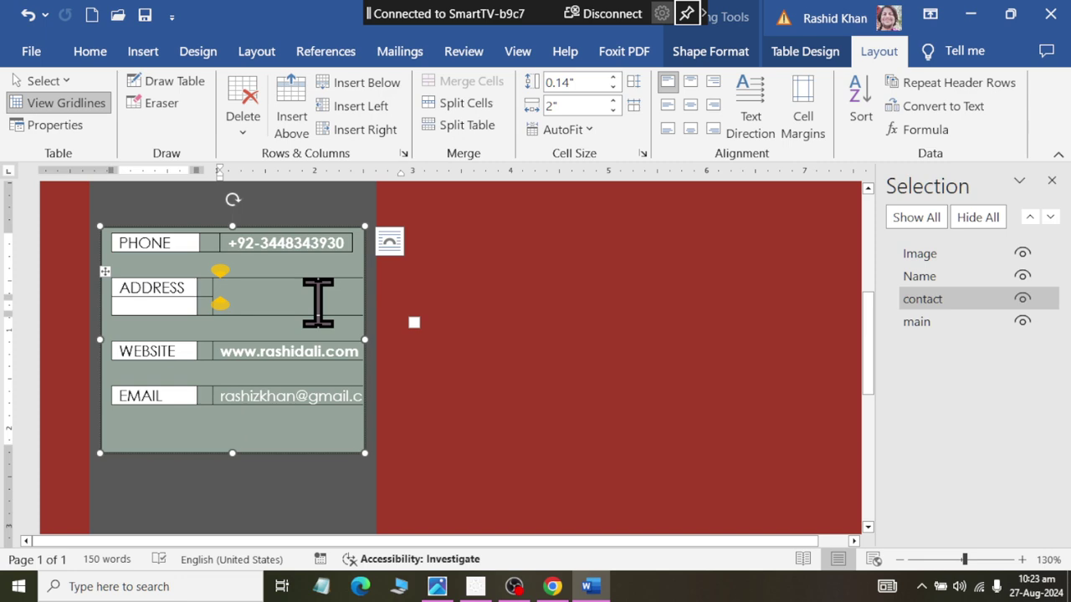
text(H.no)
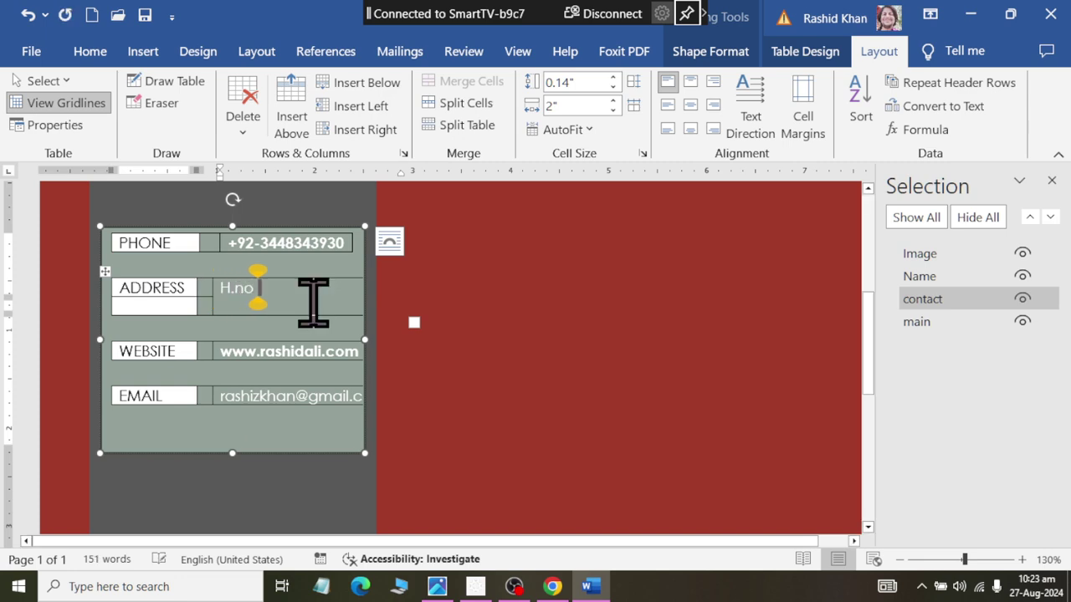
text( xyz Musl)
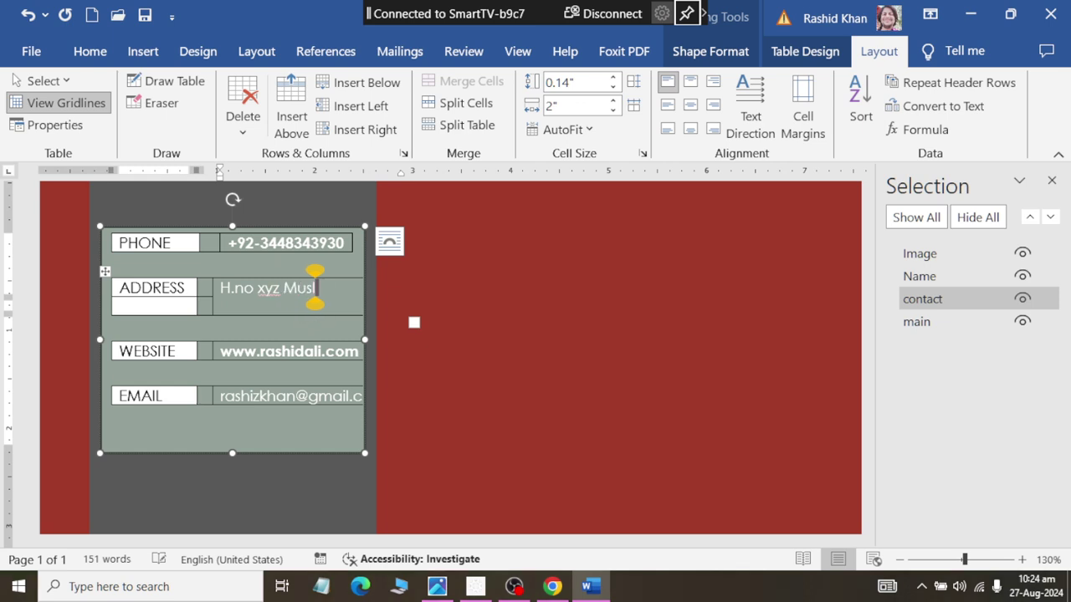
text(im)
text(n)
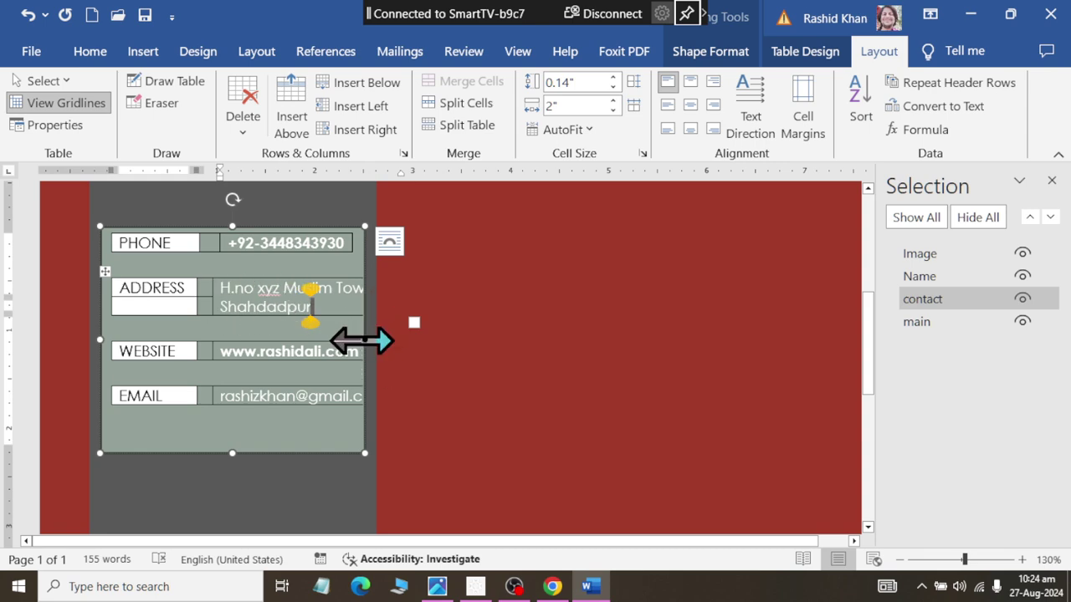
drag(362, 340, 372, 343)
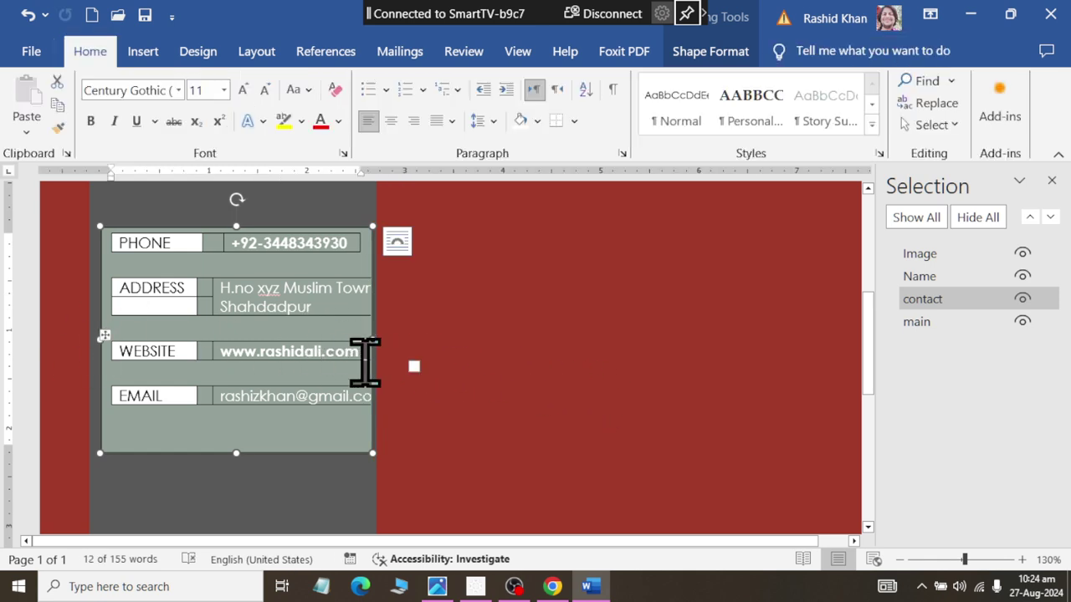
- Widen the contact box and the dark grey side panel slightly
drag(374, 338, 378, 340)
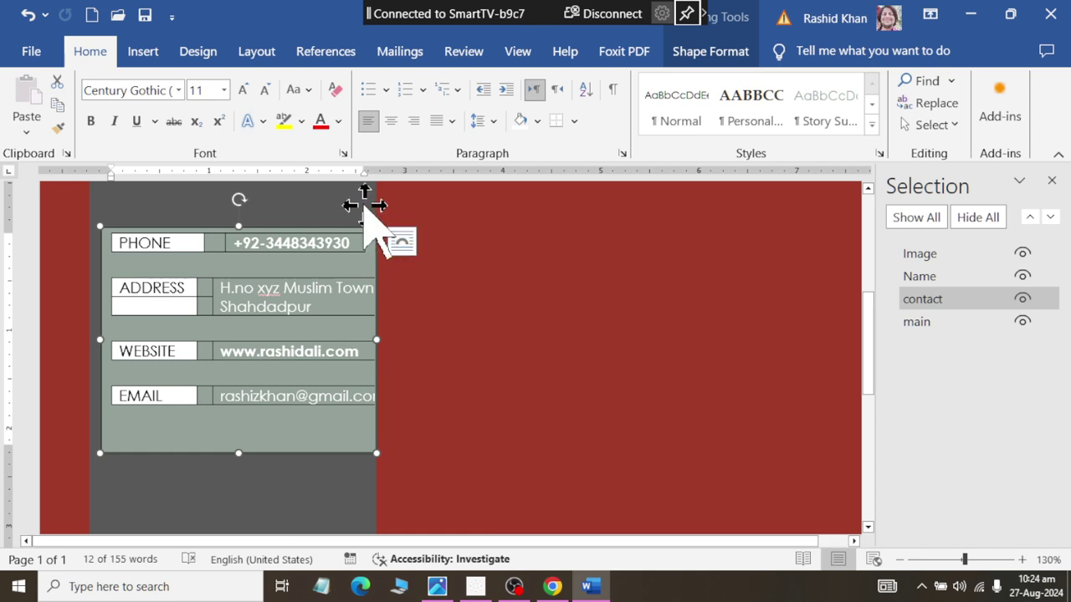
scroll(366, 209, up, 4)
click(368, 343)
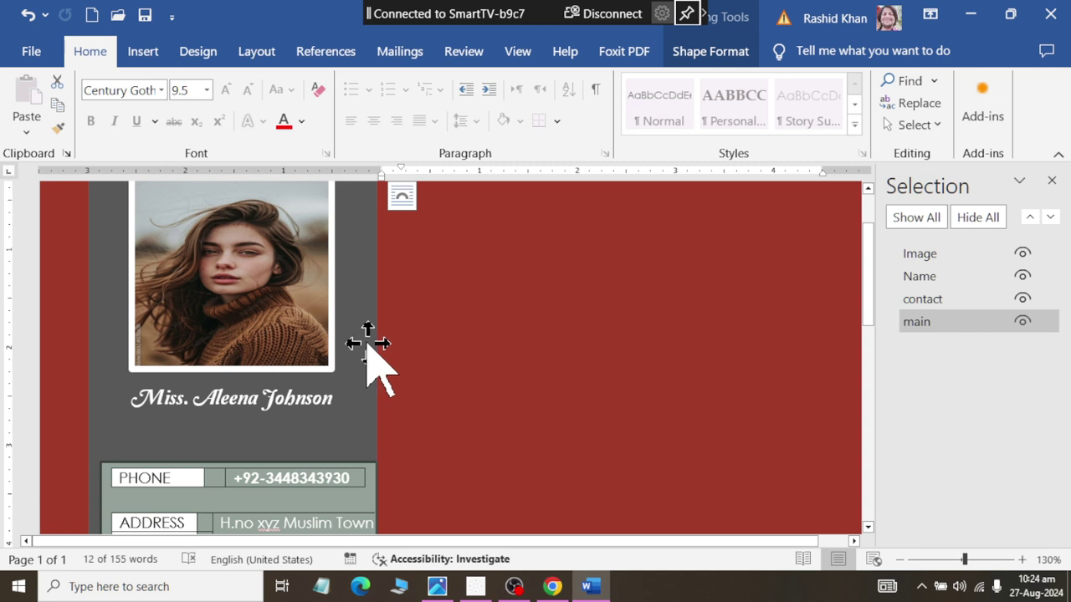
scroll(380, 351, down, 2)
scroll(393, 364, down, 3)
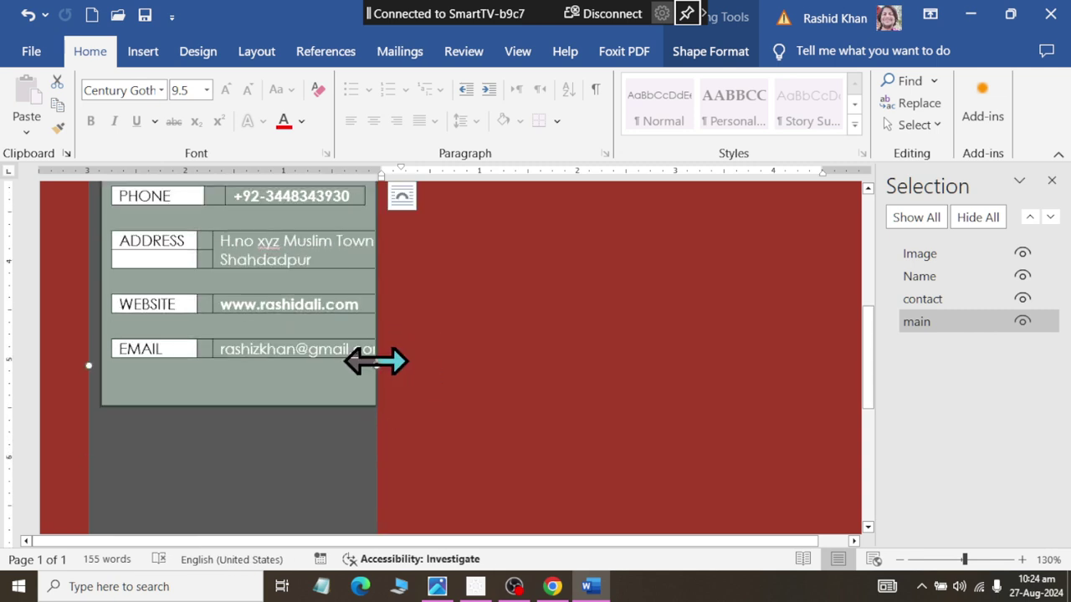
drag(375, 361, 388, 364)
scroll(390, 351, up, 2)
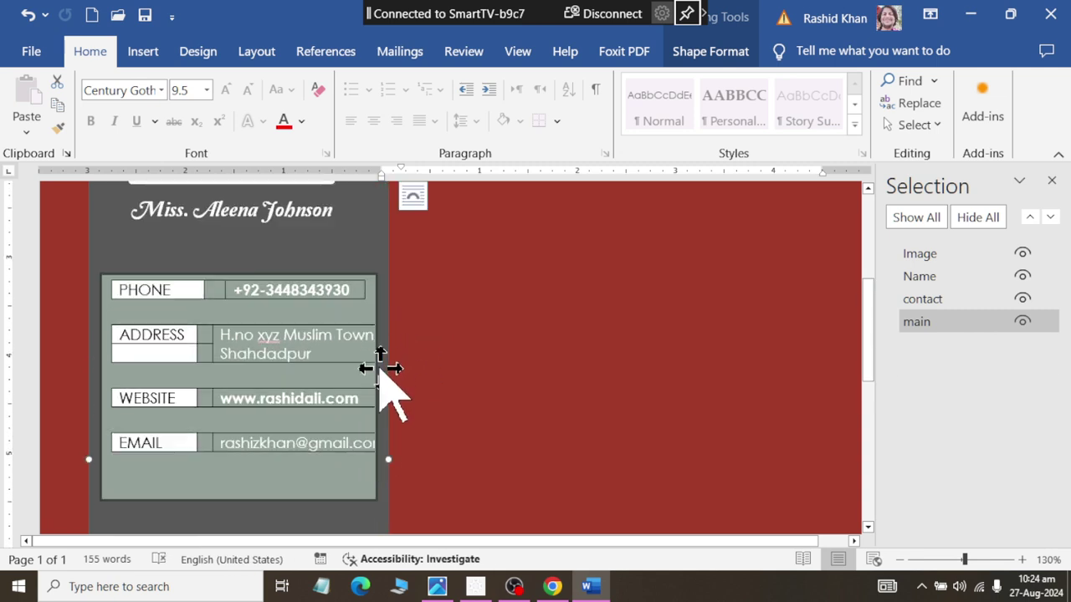
click(347, 347)
click(366, 347)
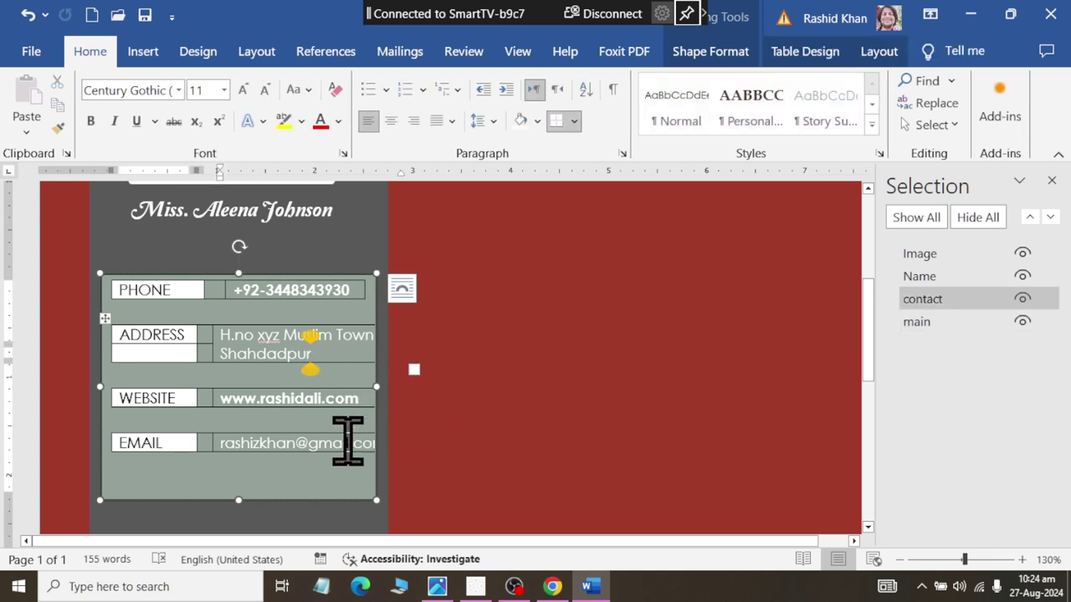
- Nudge the name box and photo together to the right, above the contact table
scroll(338, 349, up, 4)
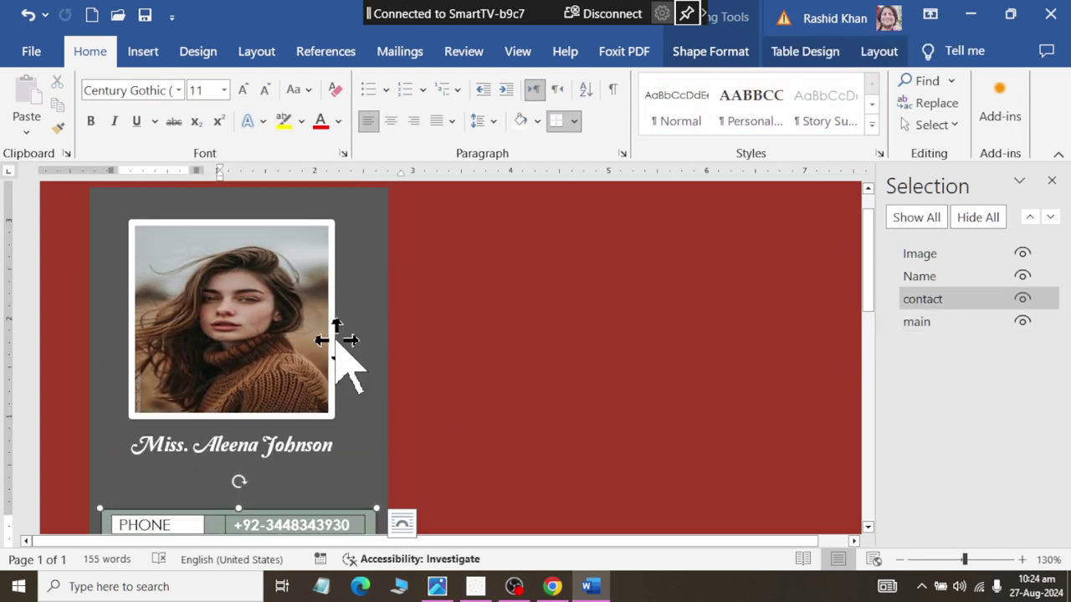
click(277, 387)
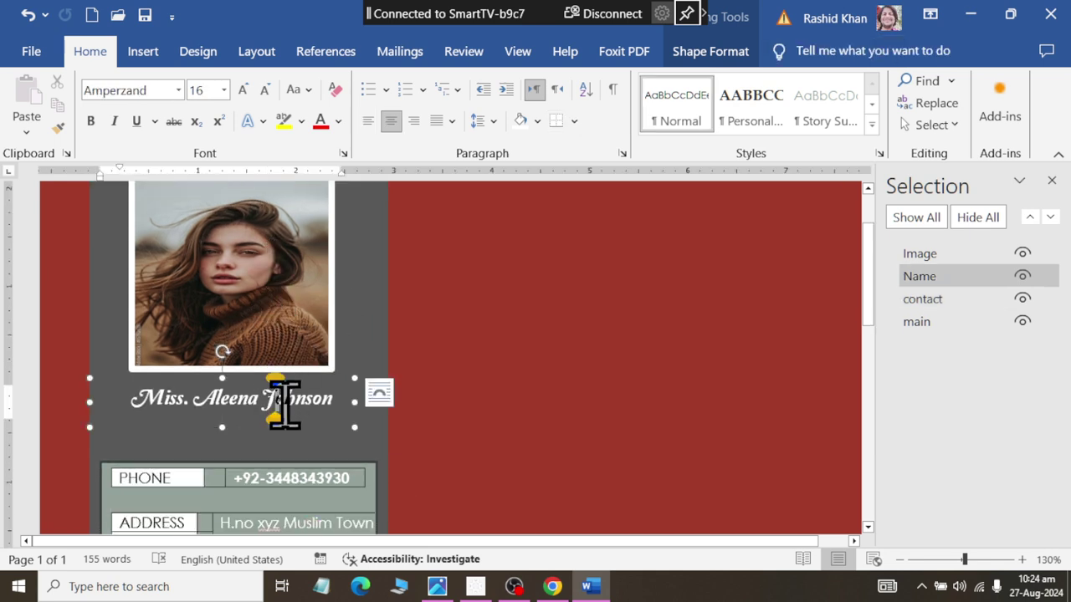
shift+click(291, 289)
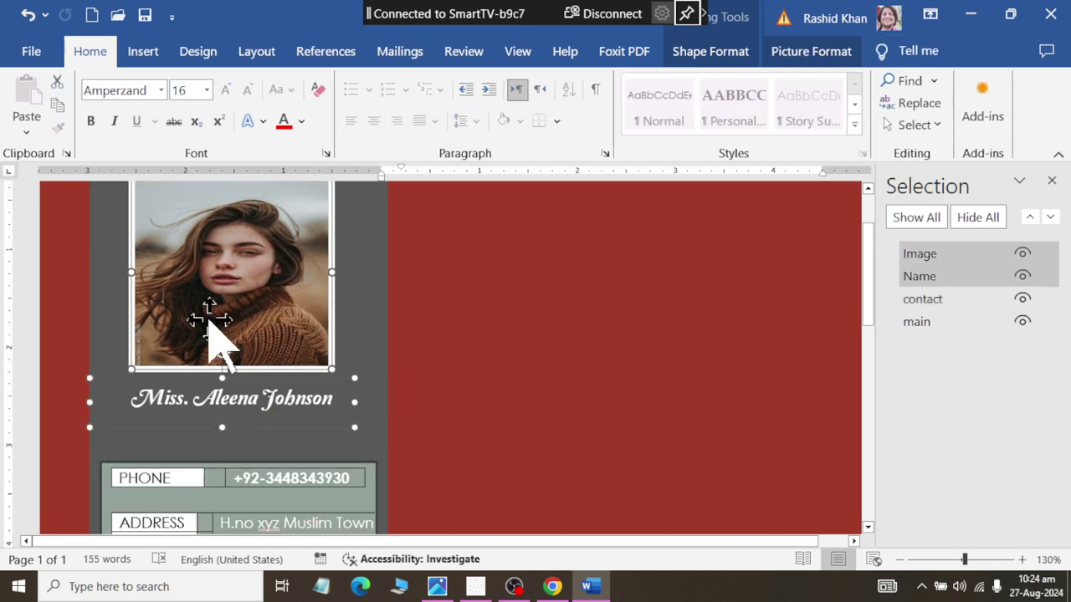
key(Right)
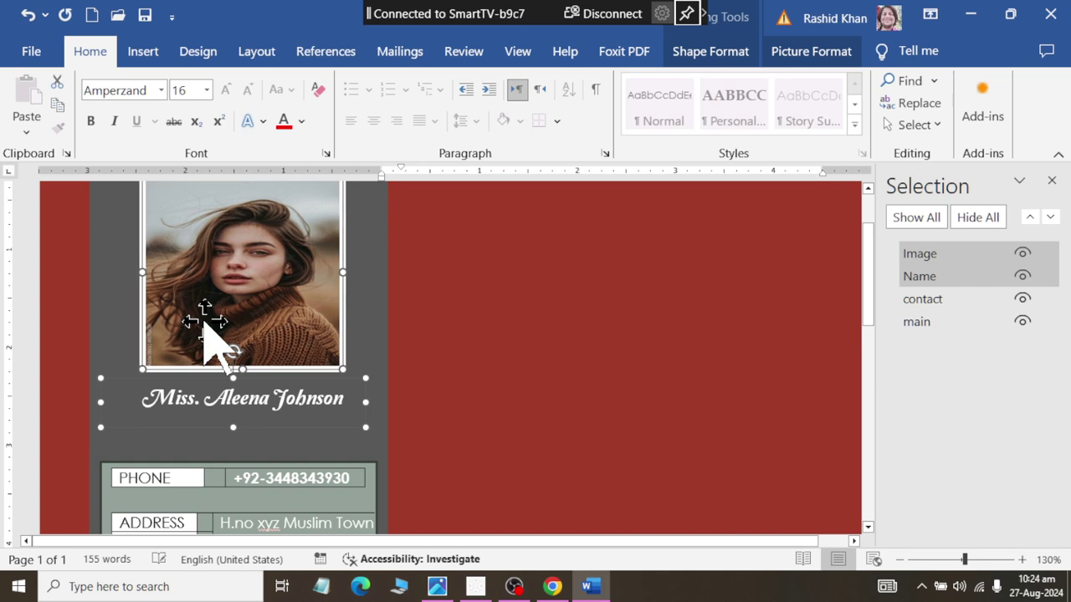
scroll(330, 359, up, 1)
scroll(335, 360, down, 2)
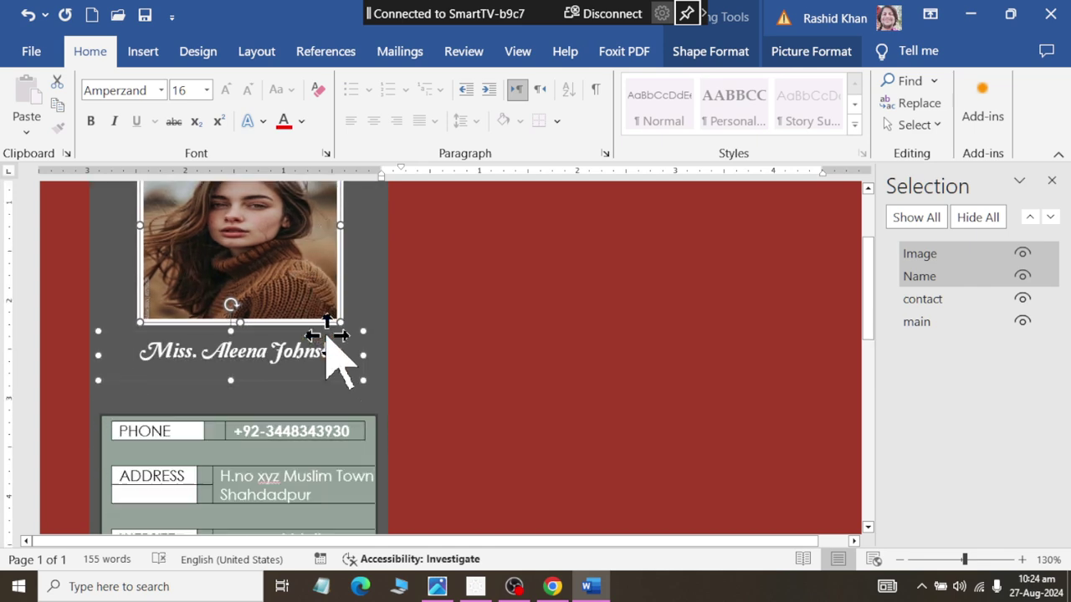
scroll(327, 339, down, 3)
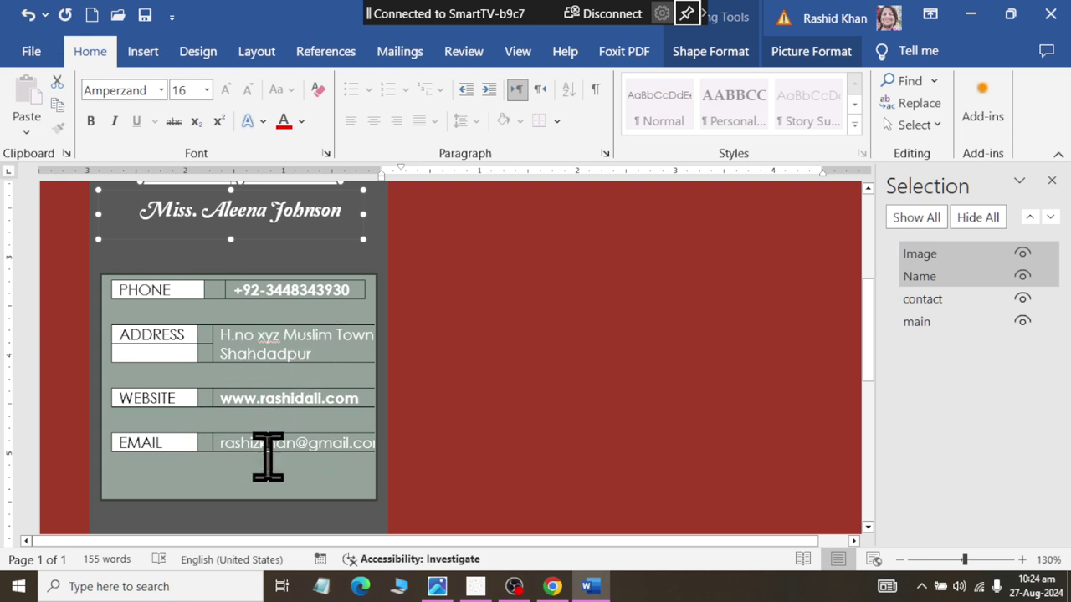
click(183, 351)
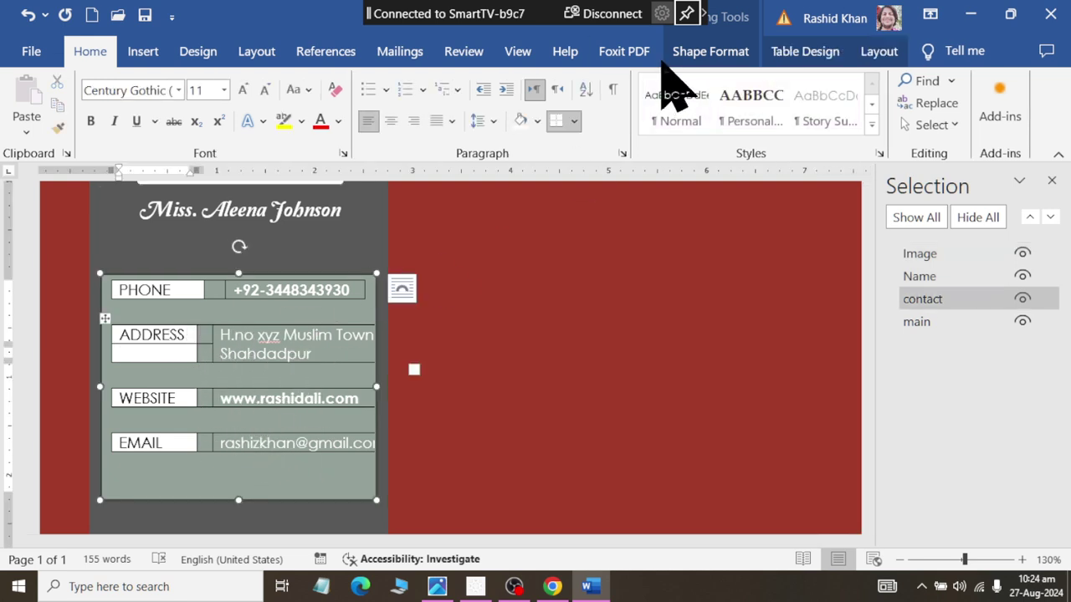
- Remove the shading from the empty address cell
click(804, 54)
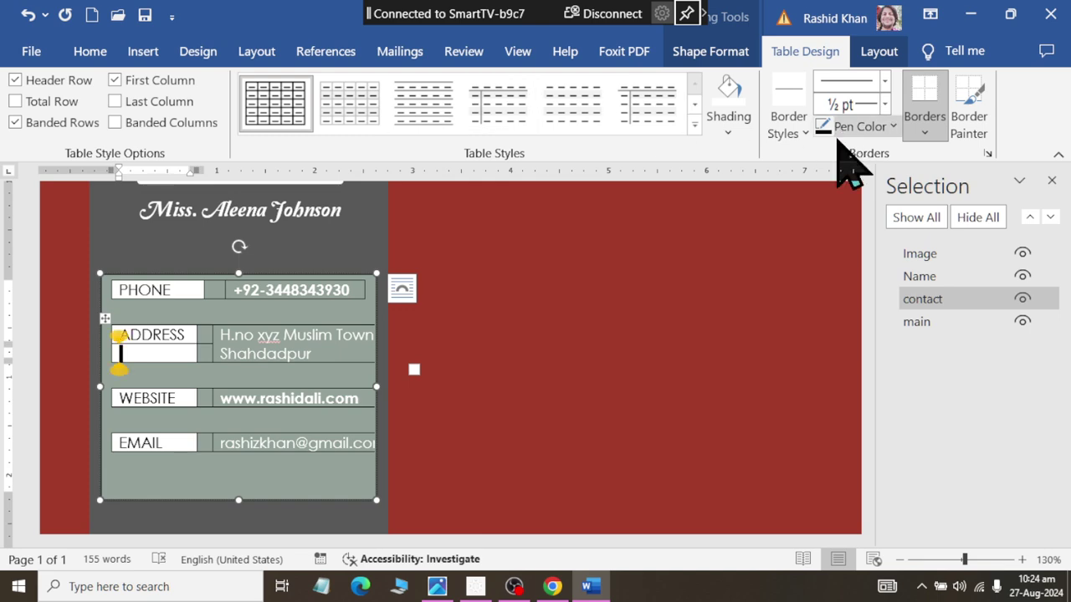
click(728, 127)
click(723, 380)
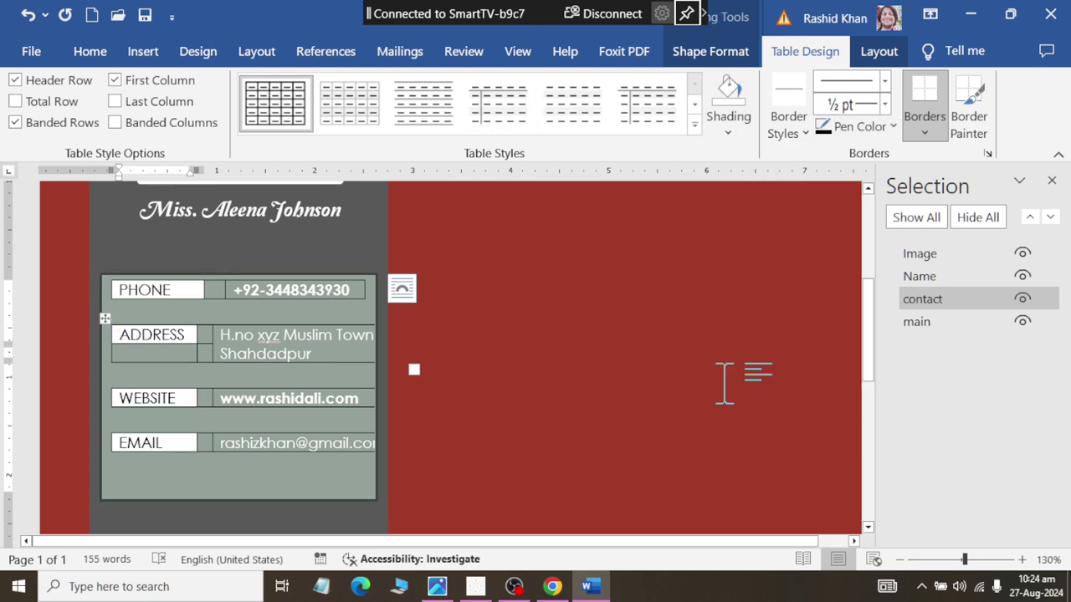
- Remove the grey-green fill and the outline from the contact text box
click(203, 478)
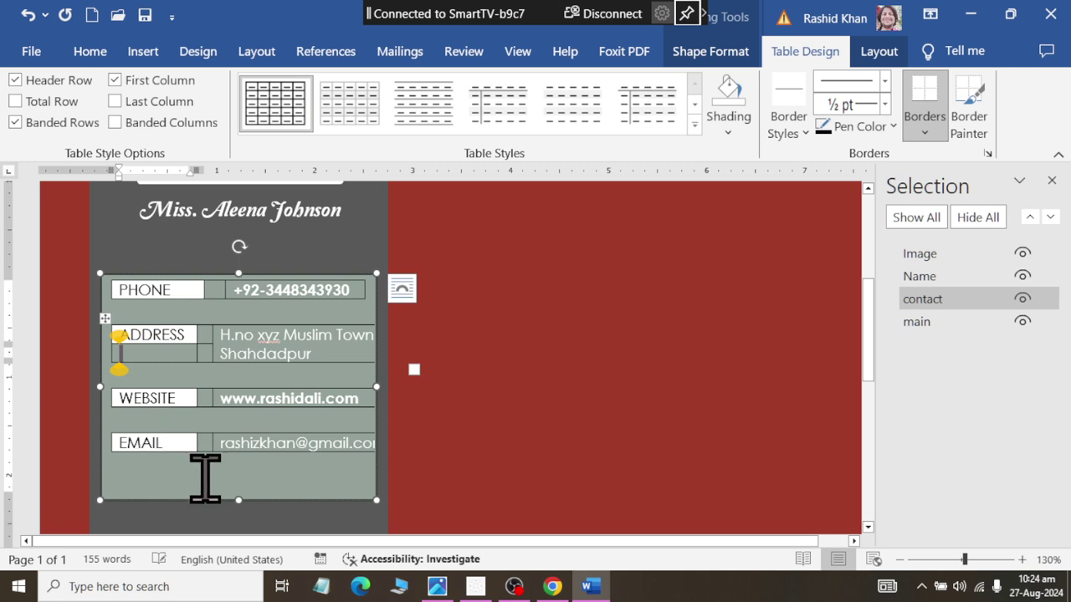
click(266, 442)
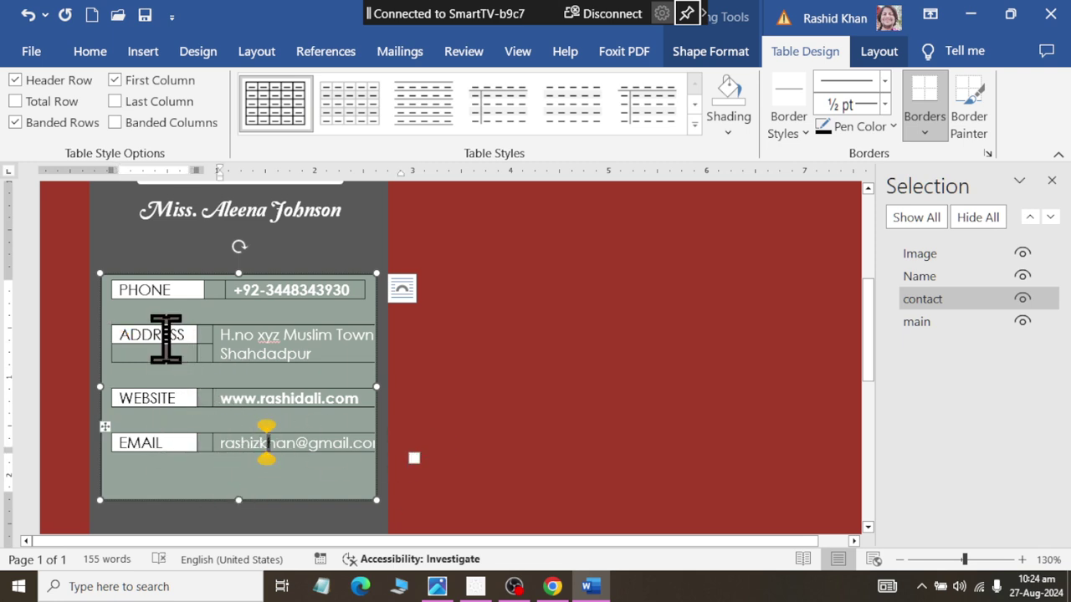
click(164, 495)
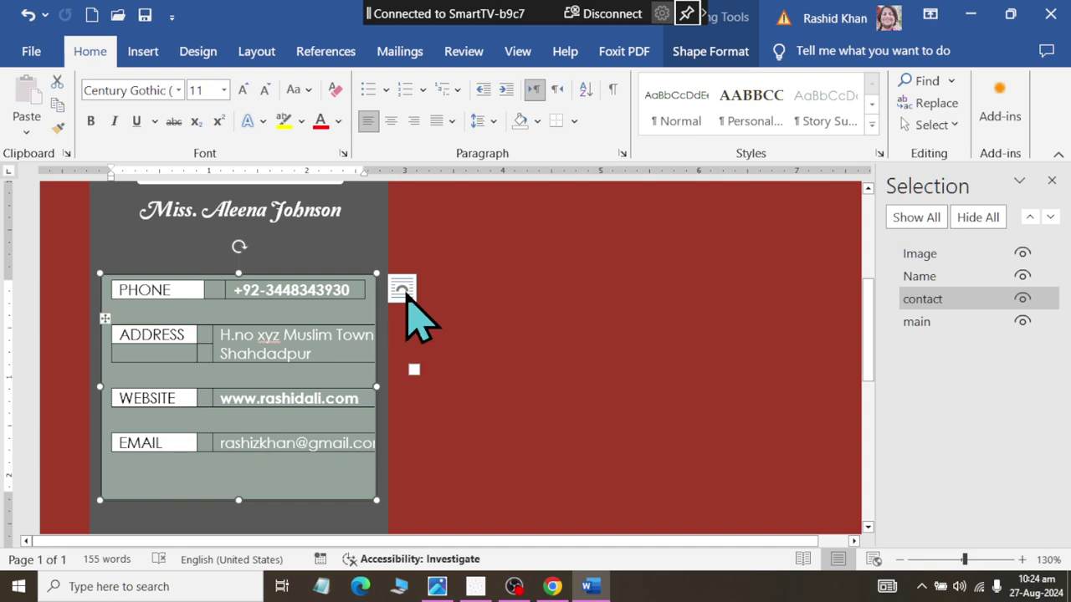
click(709, 53)
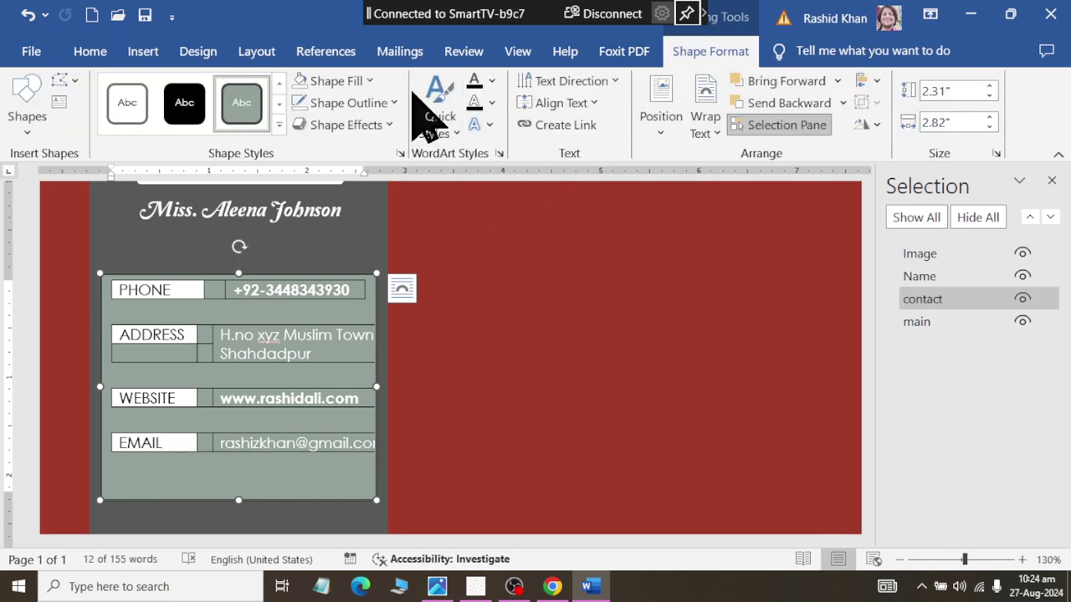
click(369, 86)
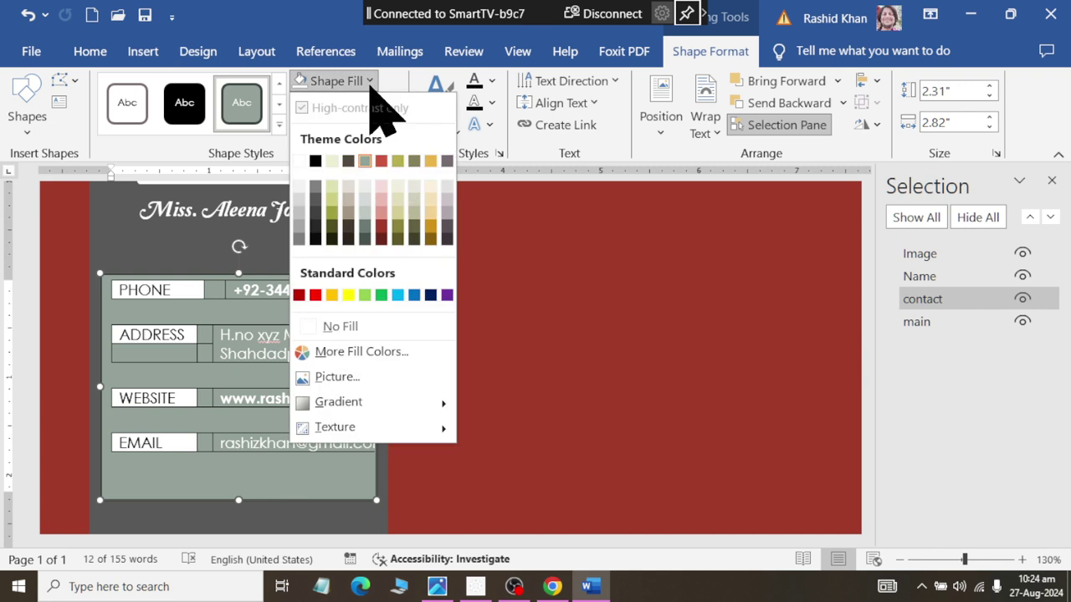
click(337, 328)
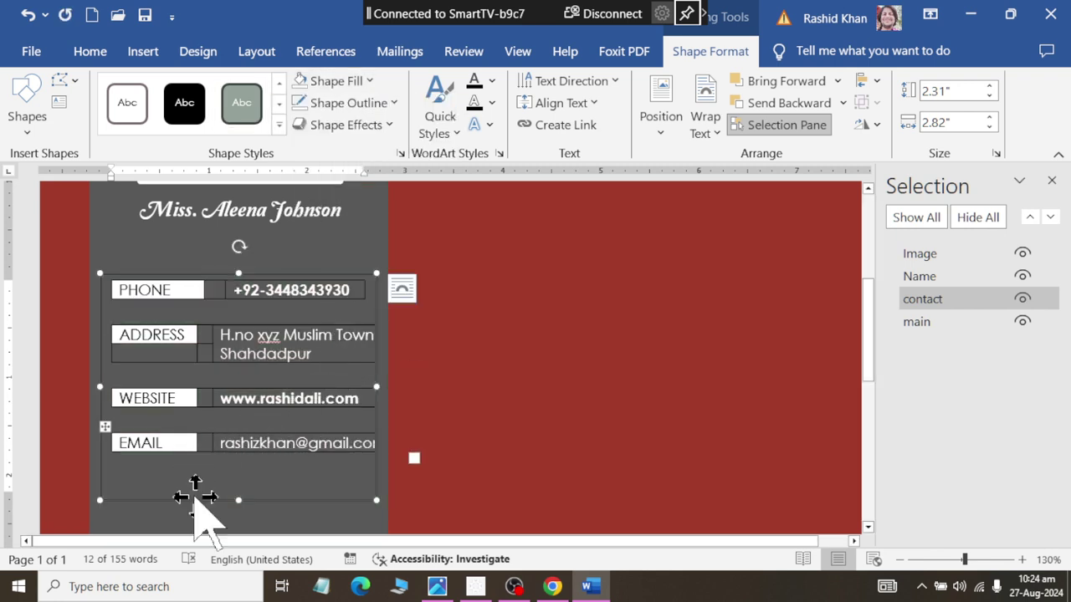
click(381, 103)
click(338, 356)
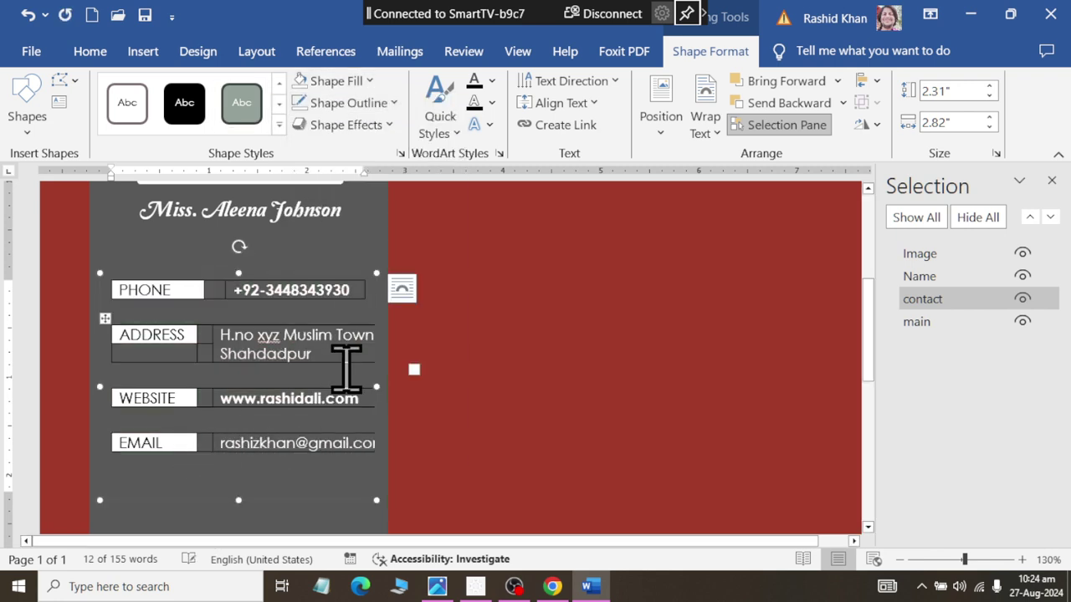
- Apply No Border to the table, the PHONE row and the ADDRESS row
click(234, 290)
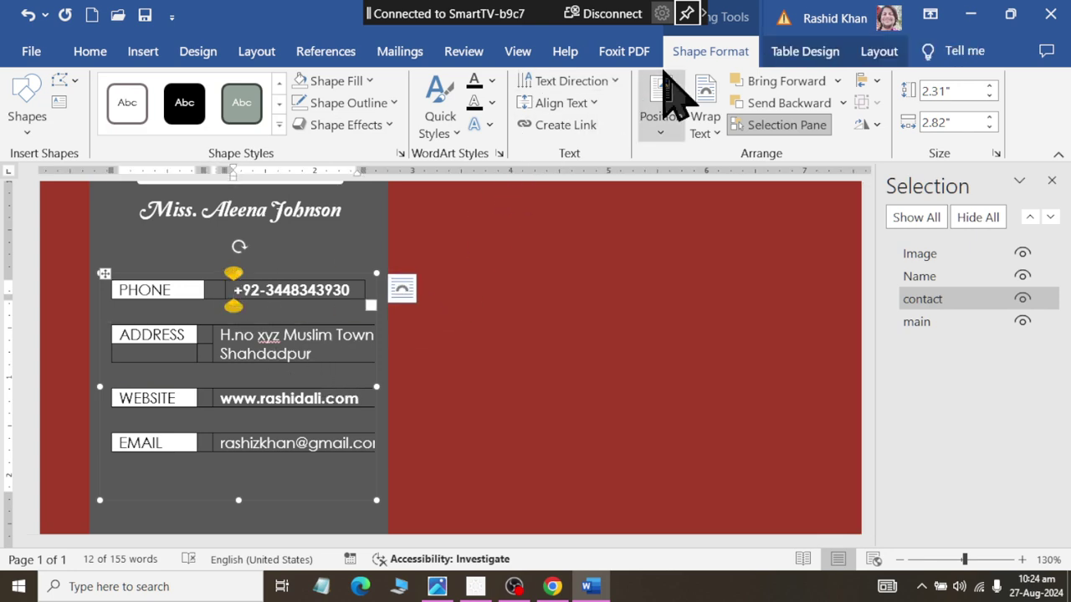
click(795, 51)
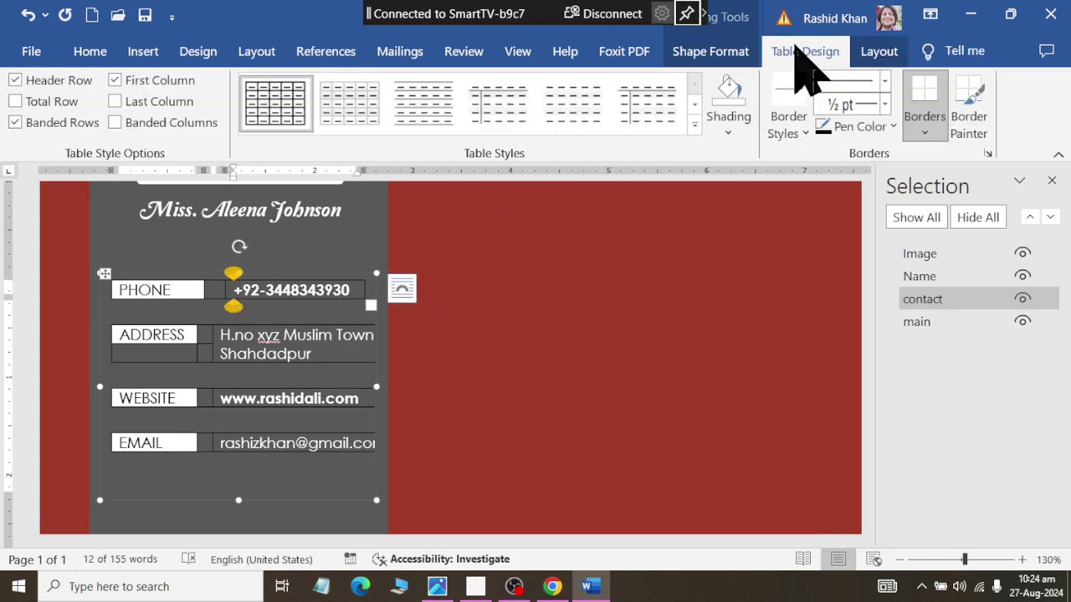
click(926, 135)
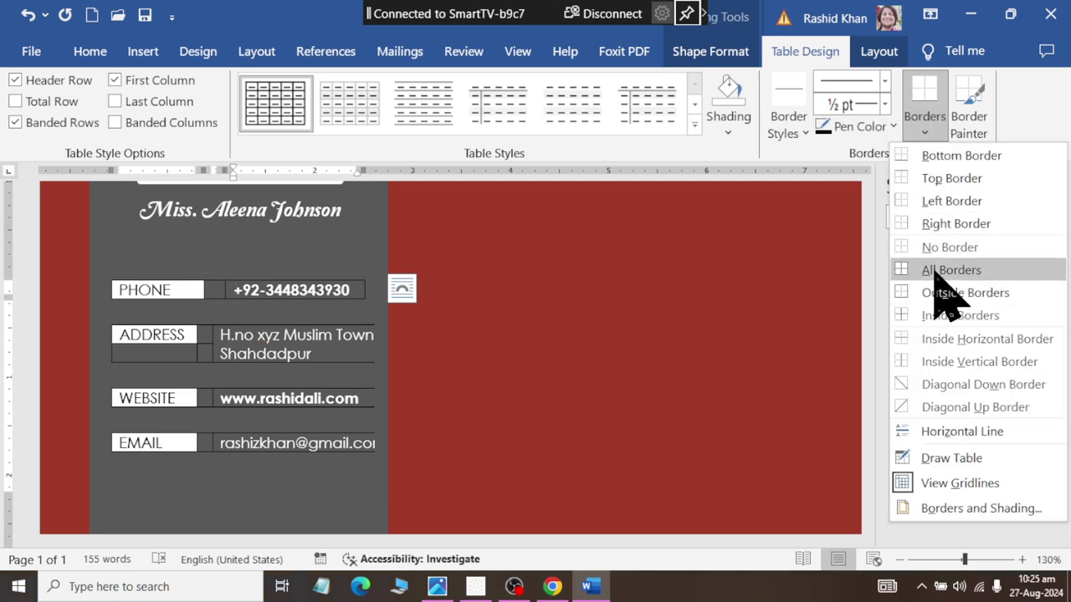
click(971, 247)
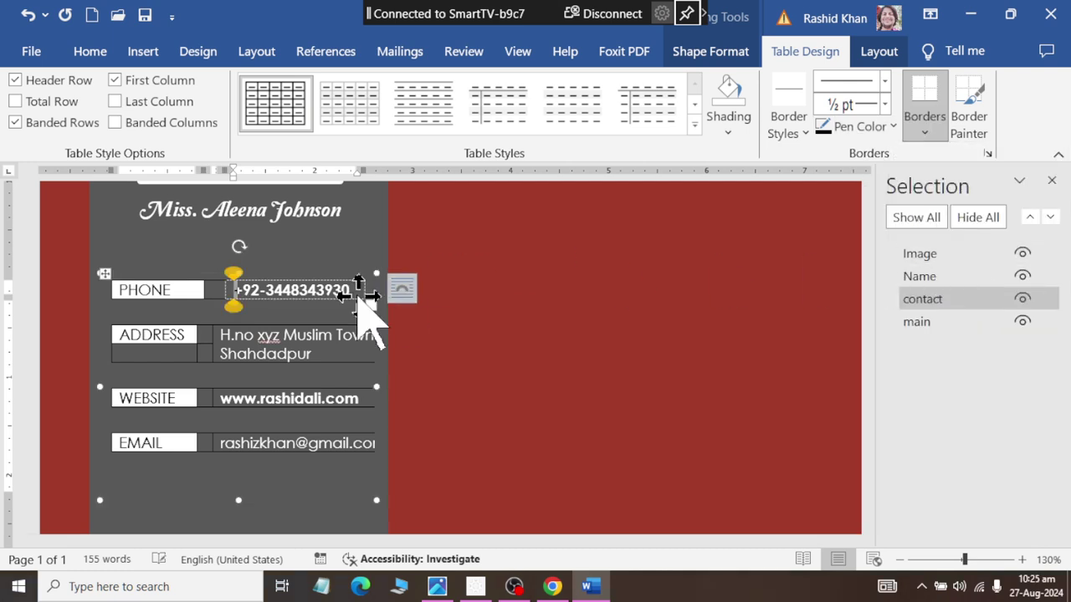
click(113, 285)
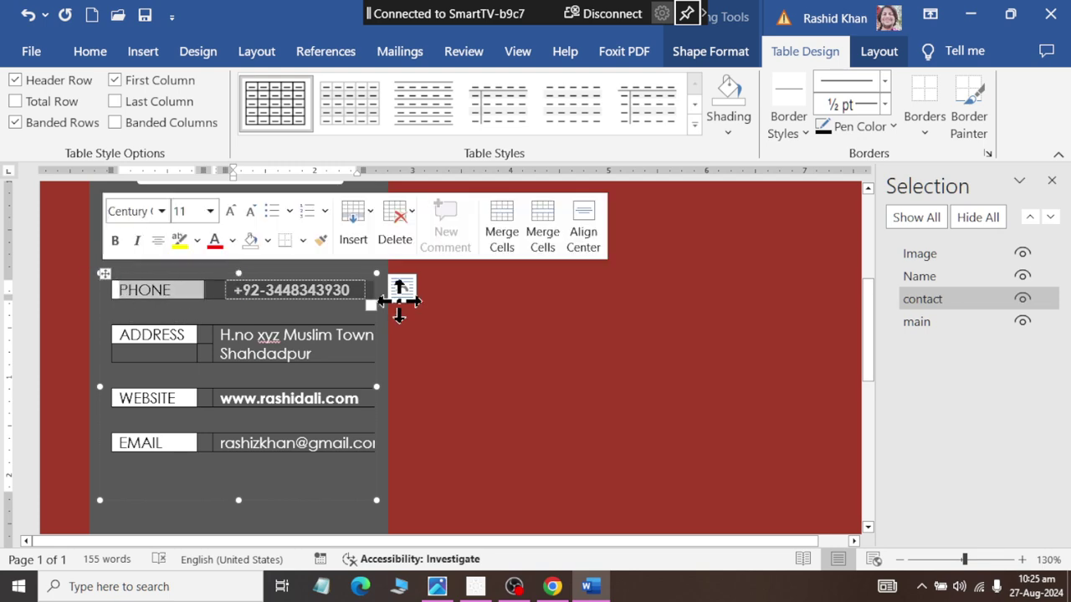
click(925, 125)
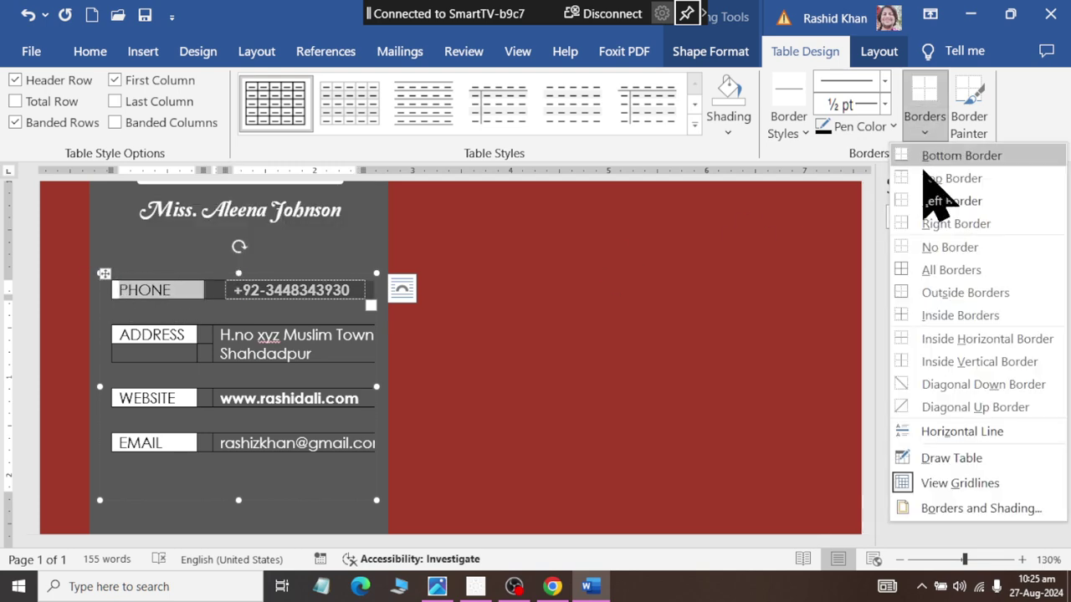
click(949, 248)
click(137, 334)
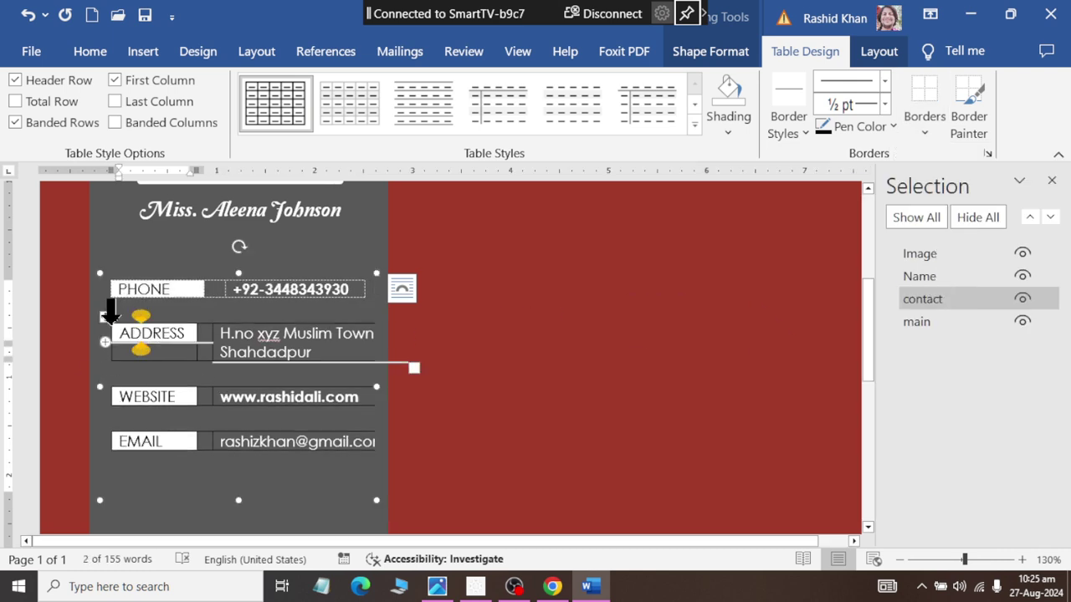
click(113, 333)
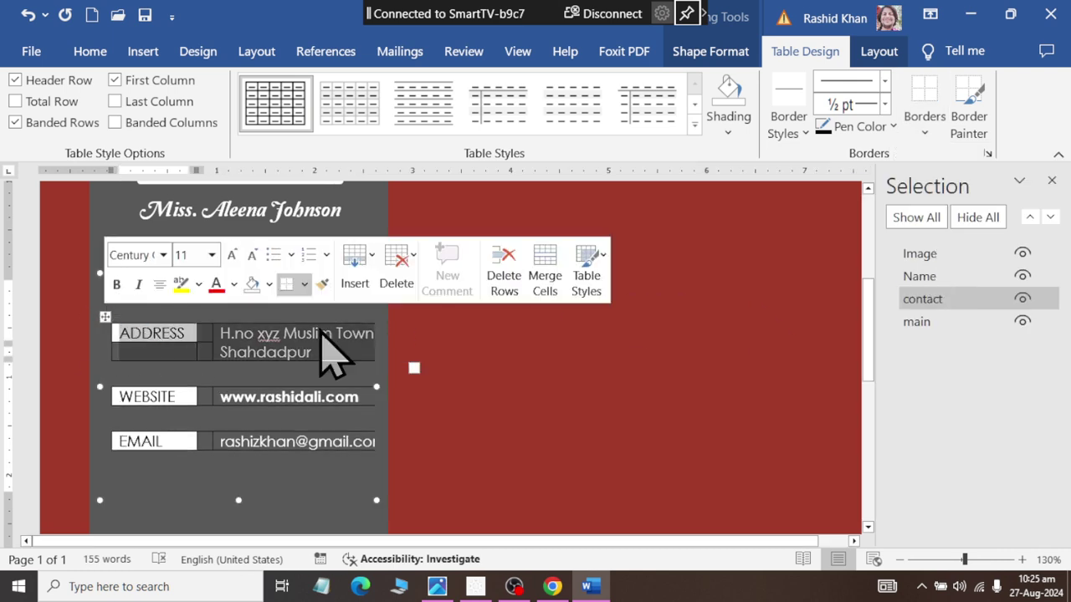
click(924, 125)
click(920, 247)
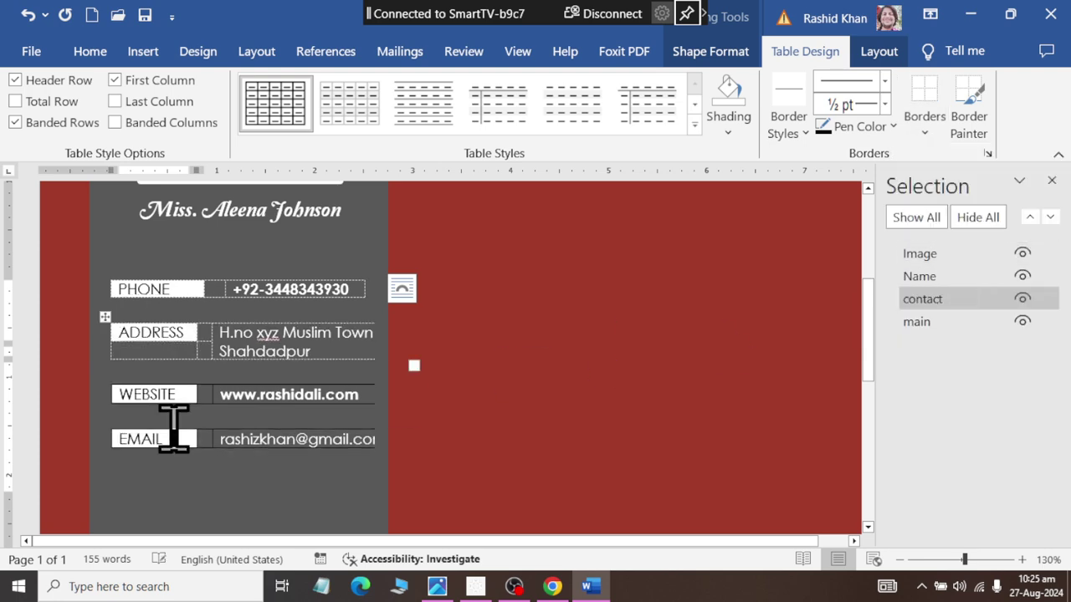
- Apply No Border to the website address cell, the WEBSITE row and the EMAIL row
click(303, 391)
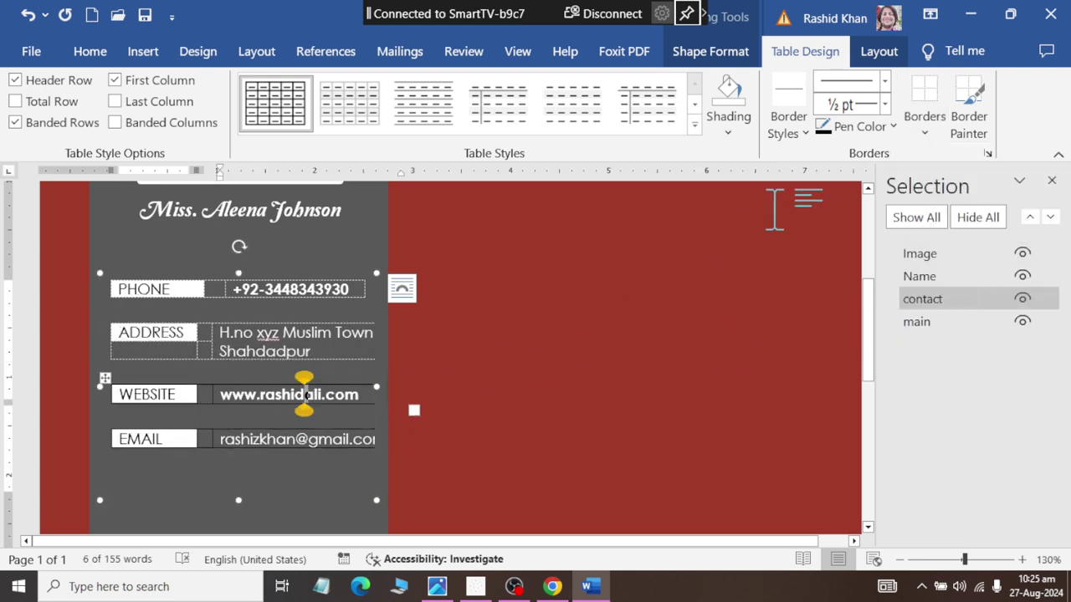
click(925, 126)
click(953, 248)
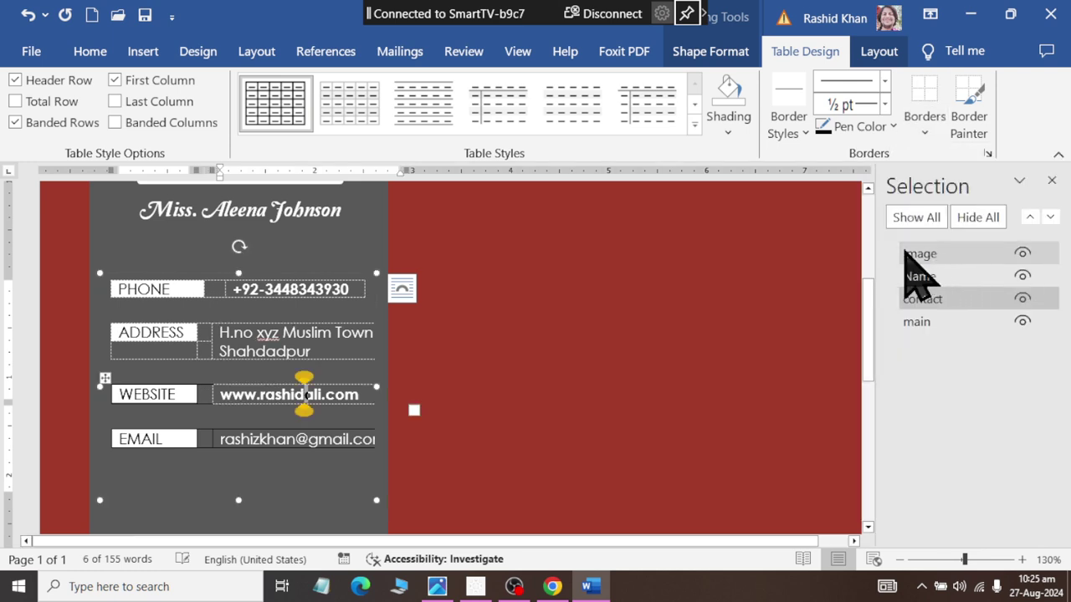
click(166, 393)
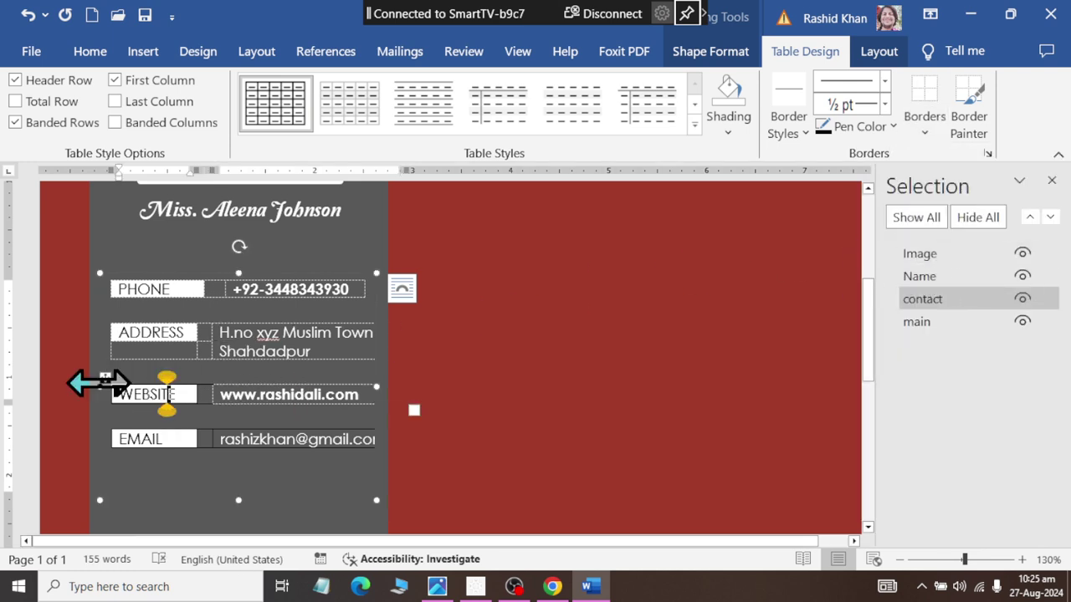
click(105, 393)
click(925, 126)
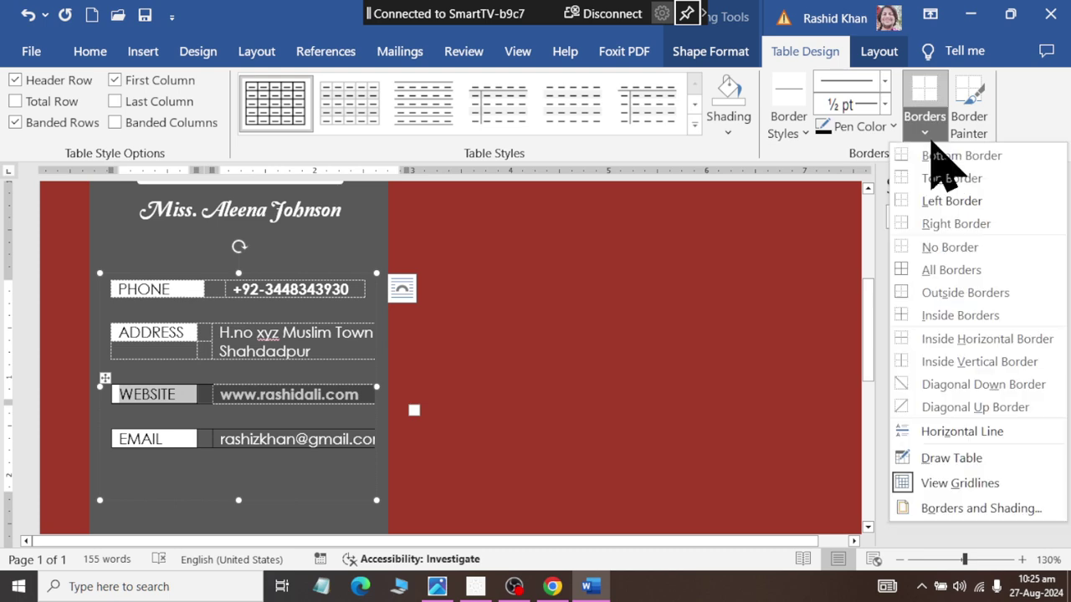
click(951, 254)
click(120, 435)
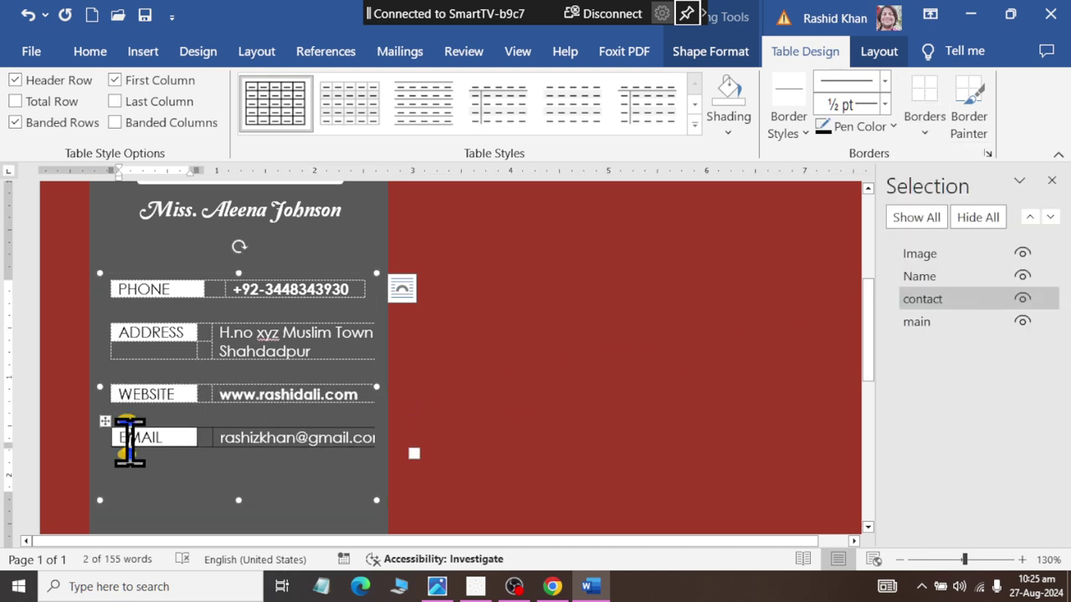
click(105, 431)
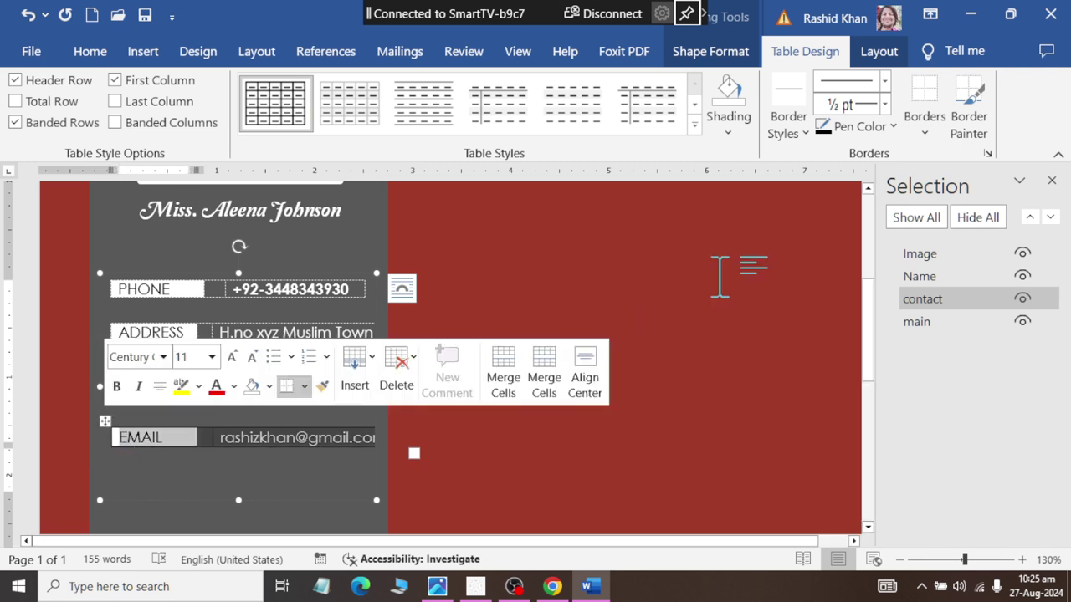
click(925, 125)
click(950, 247)
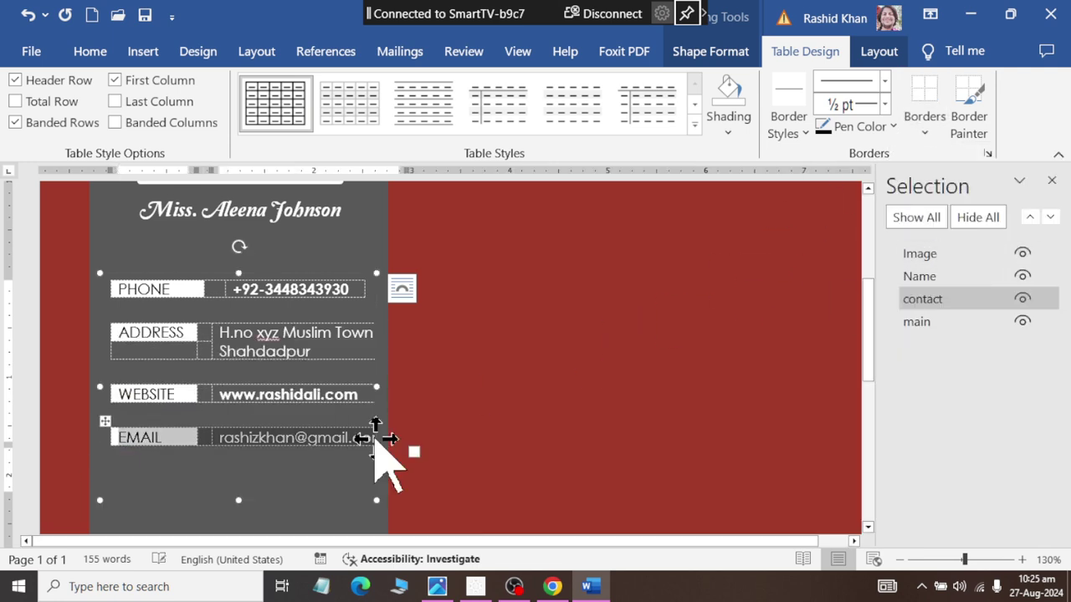
click(511, 376)
scroll(512, 377, up, 3)
scroll(485, 334, down, 3)
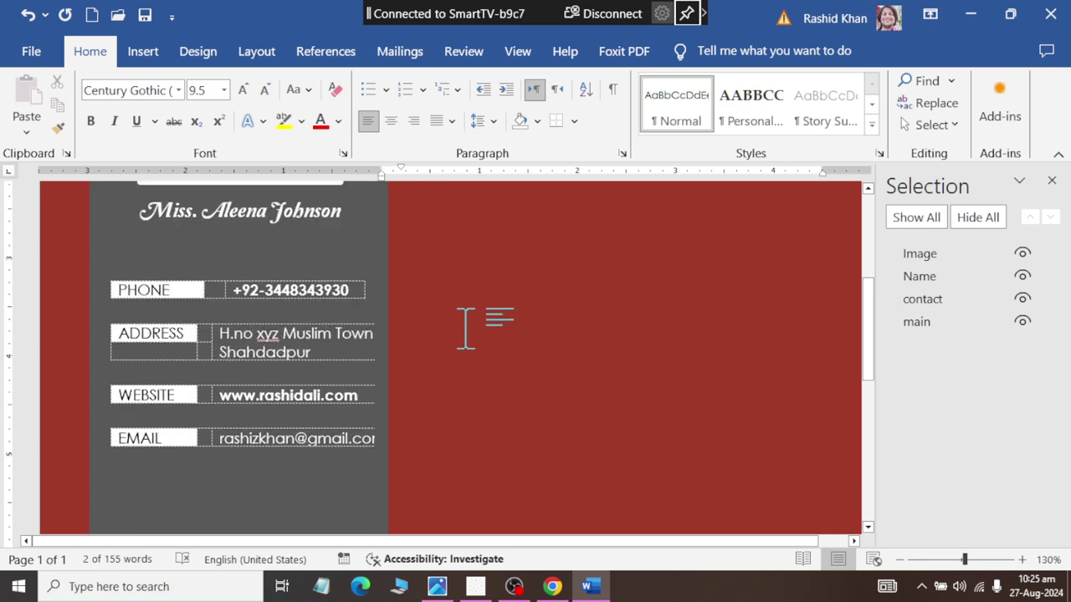
click(29, 50)
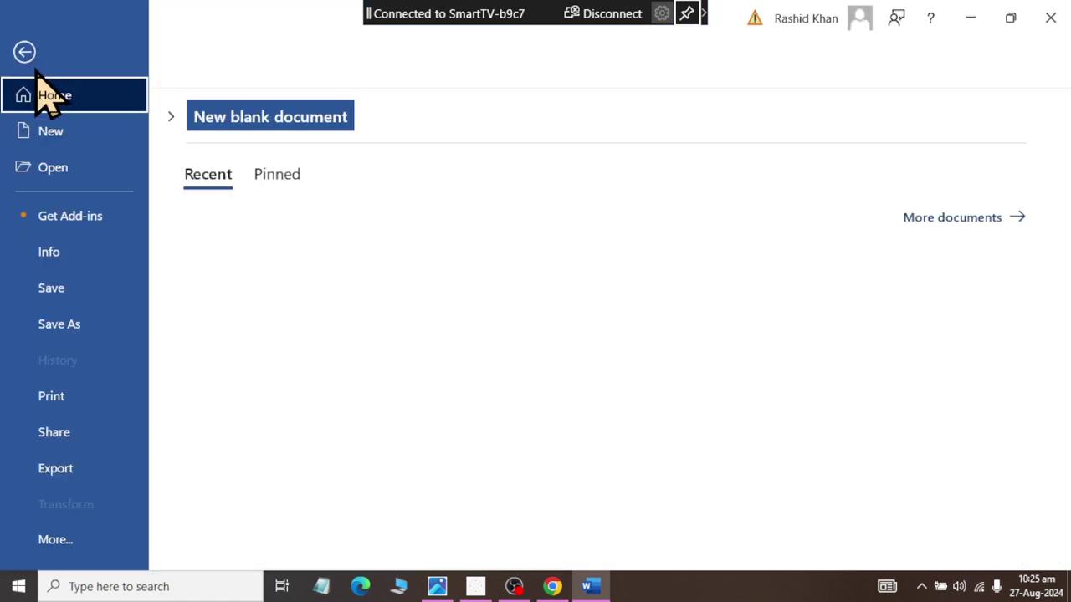
click(88, 401)
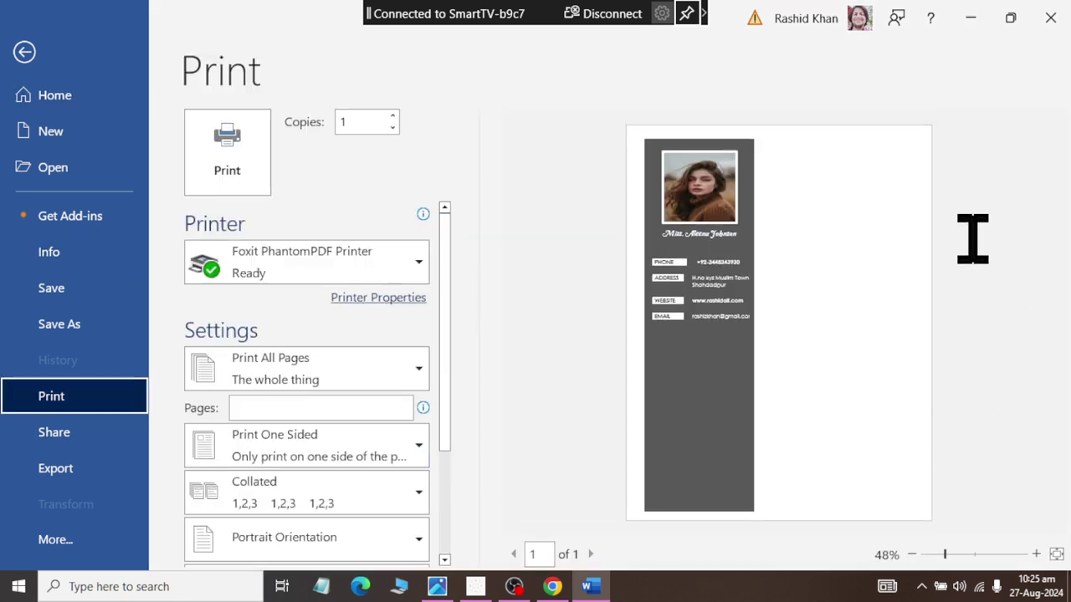
scroll(973, 239, up, 2)
scroll(976, 233, up, 2)
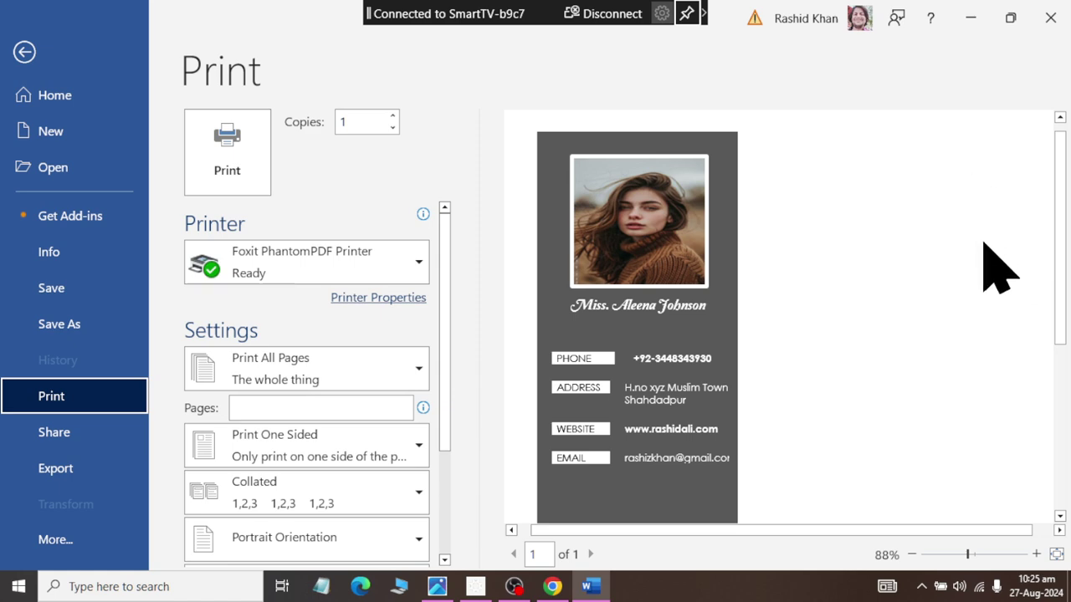
key(Escape)
- Shrink the blank spacer row under PHONE with repeated Decrease Font Size
scroll(306, 335, down, 2)
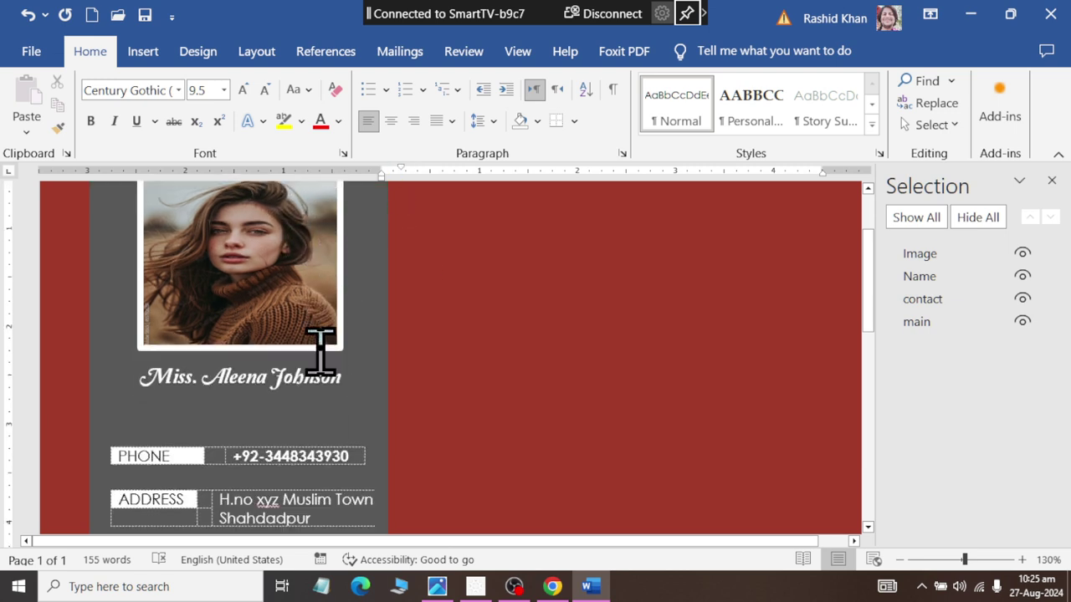
scroll(318, 351, down, 2)
click(180, 387)
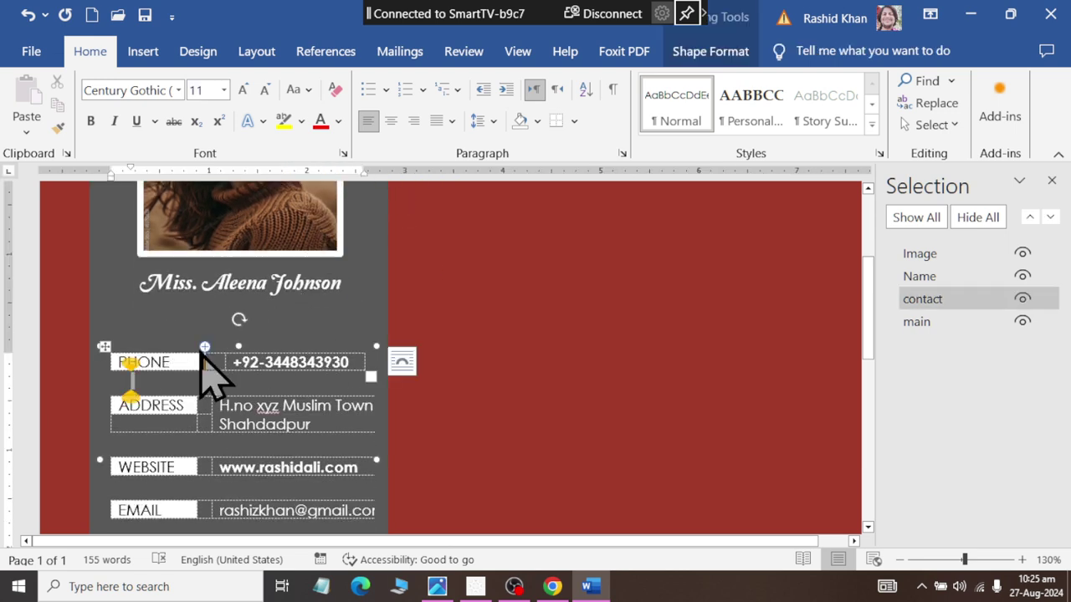
click(266, 89)
click(266, 90)
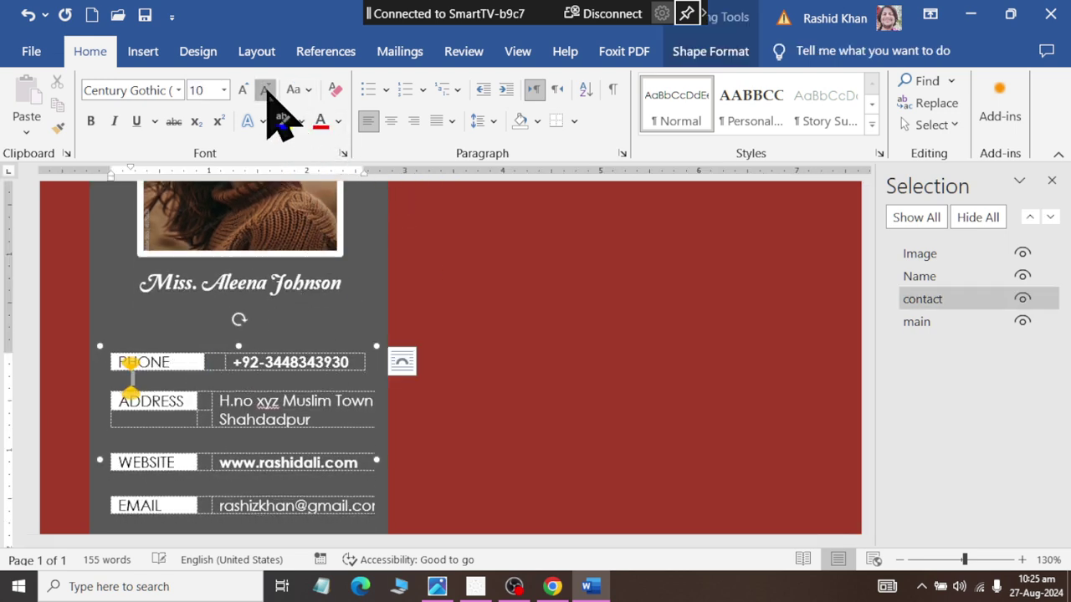
click(265, 90)
click(265, 89)
click(265, 89)
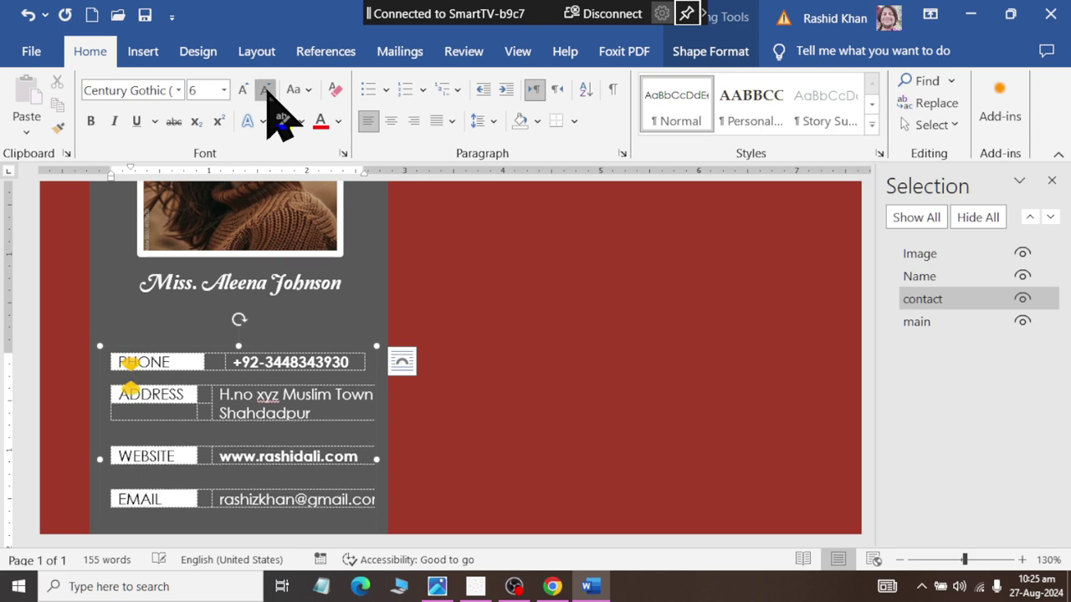
click(265, 90)
click(265, 90)
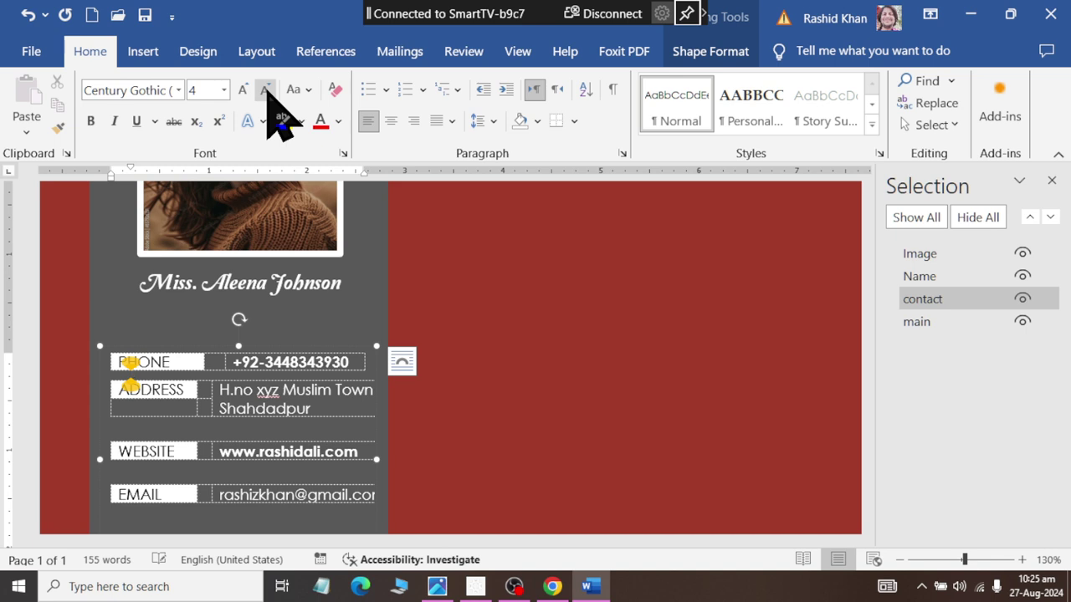
- Set the blank rows under ADDRESS and above EMAIL to font size 4
click(209, 89)
text(4)
key(Return)
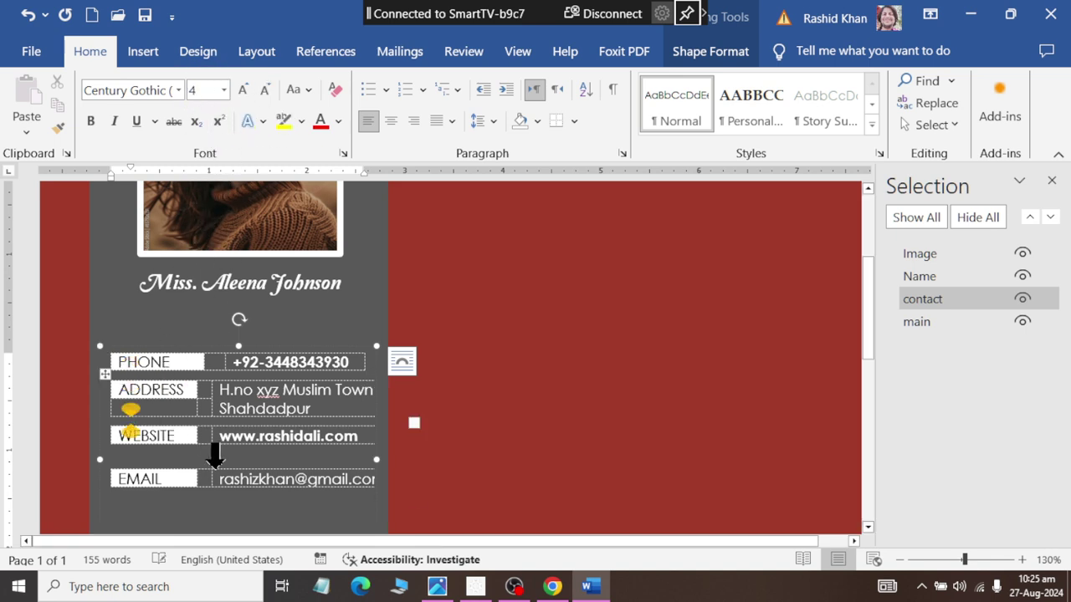
click(185, 449)
click(209, 89)
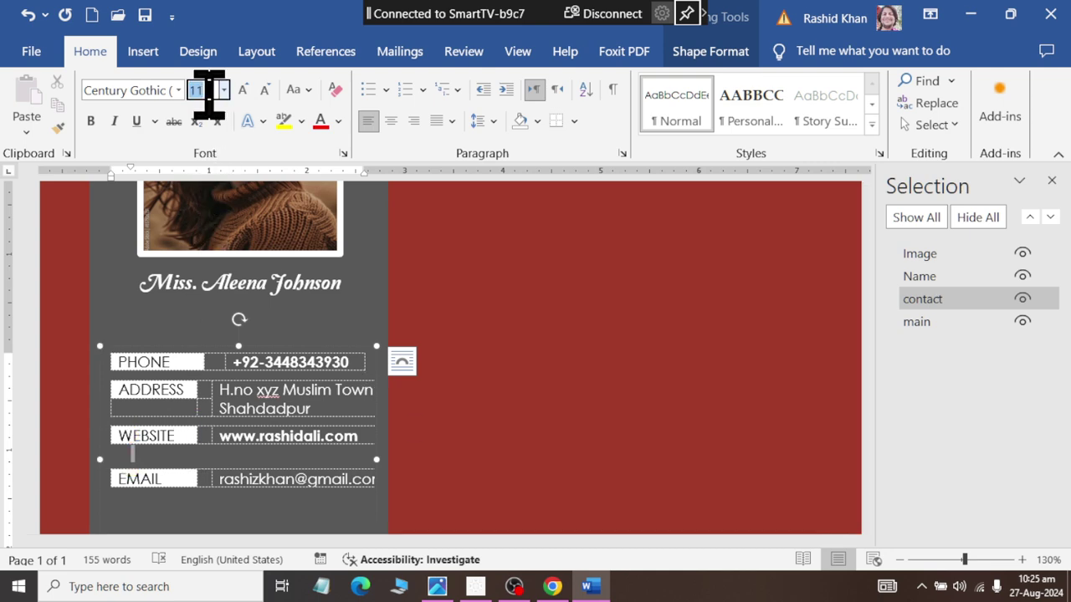
key(Return)
click(497, 358)
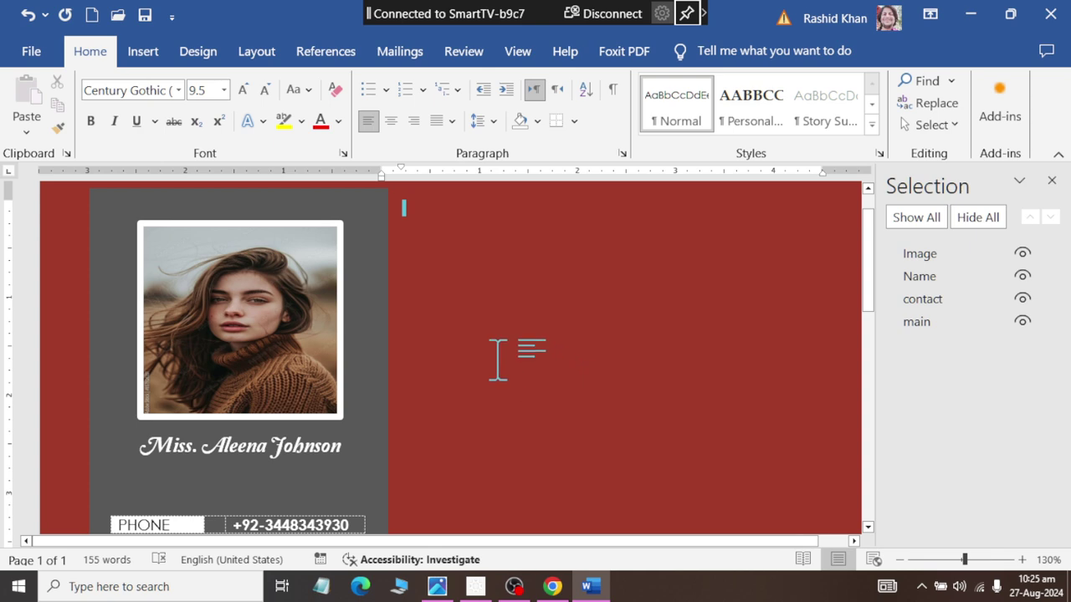
scroll(481, 272, down, 3)
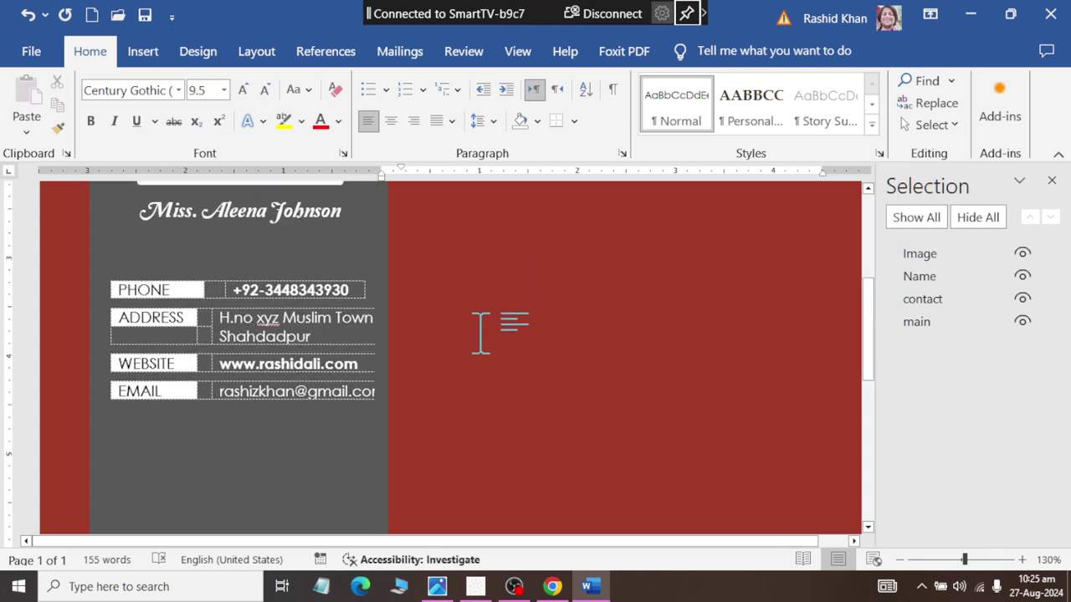
scroll(481, 346, down, 2)
scroll(481, 347, up, 2)
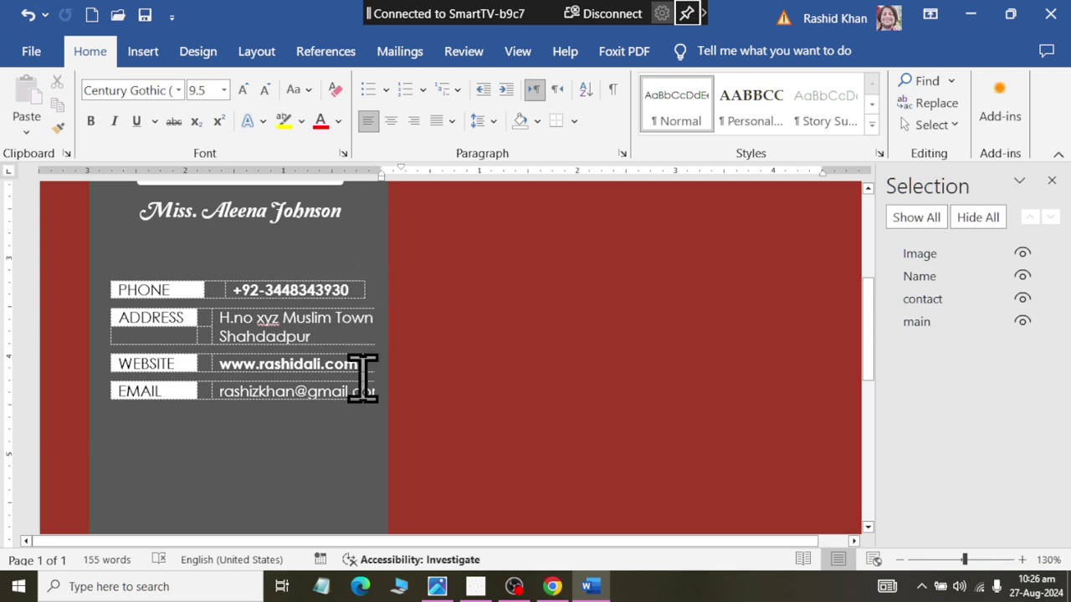
- Check the resume's layout in the File print preview, then close it
click(19, 52)
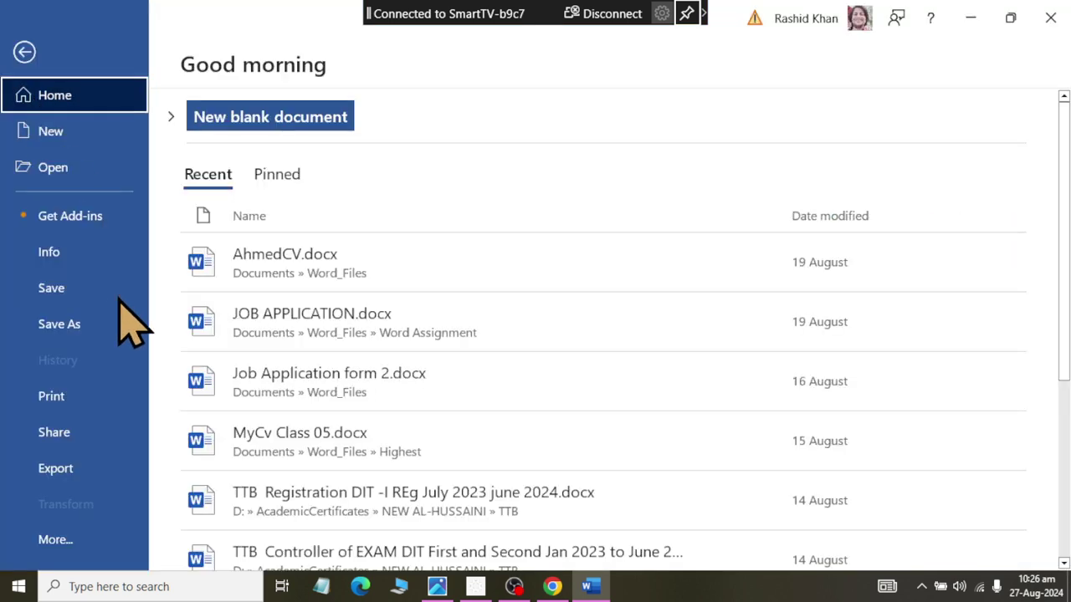
click(121, 400)
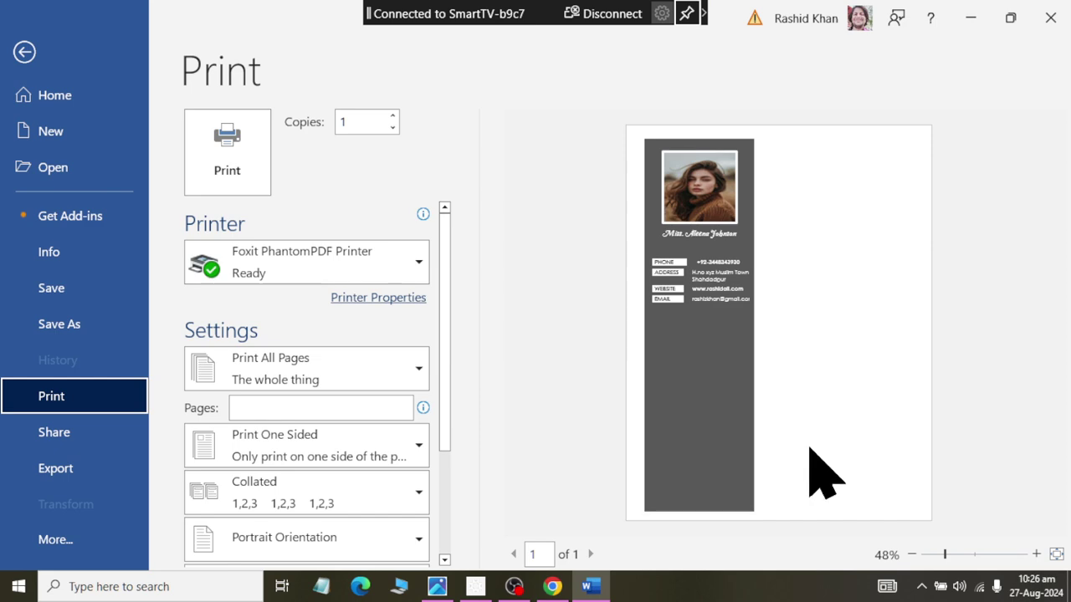
key(Escape)
key(alt+Tab)
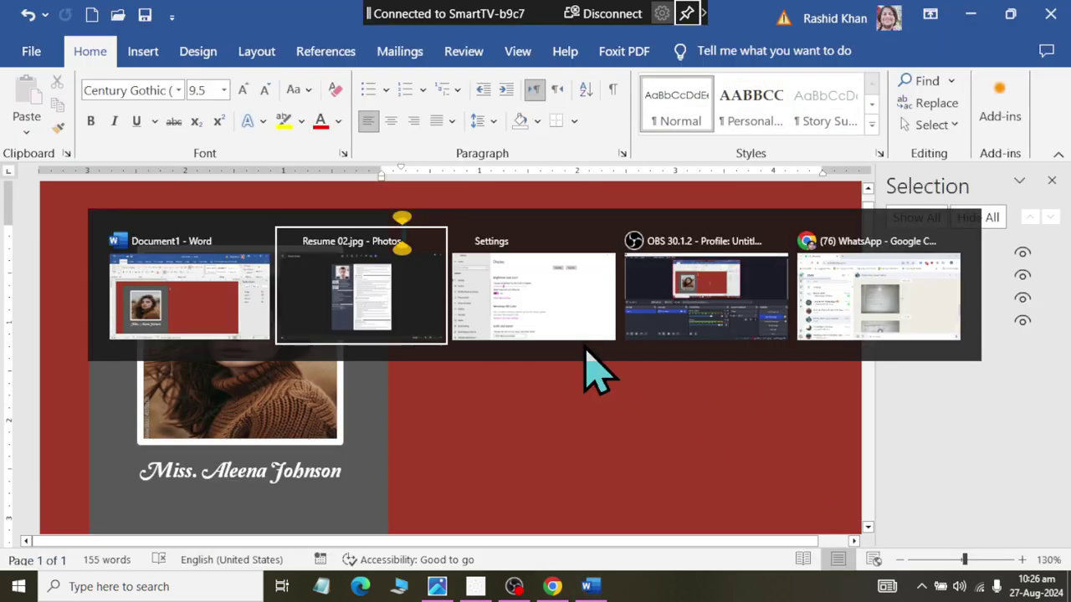
scroll(460, 284, up, 5)
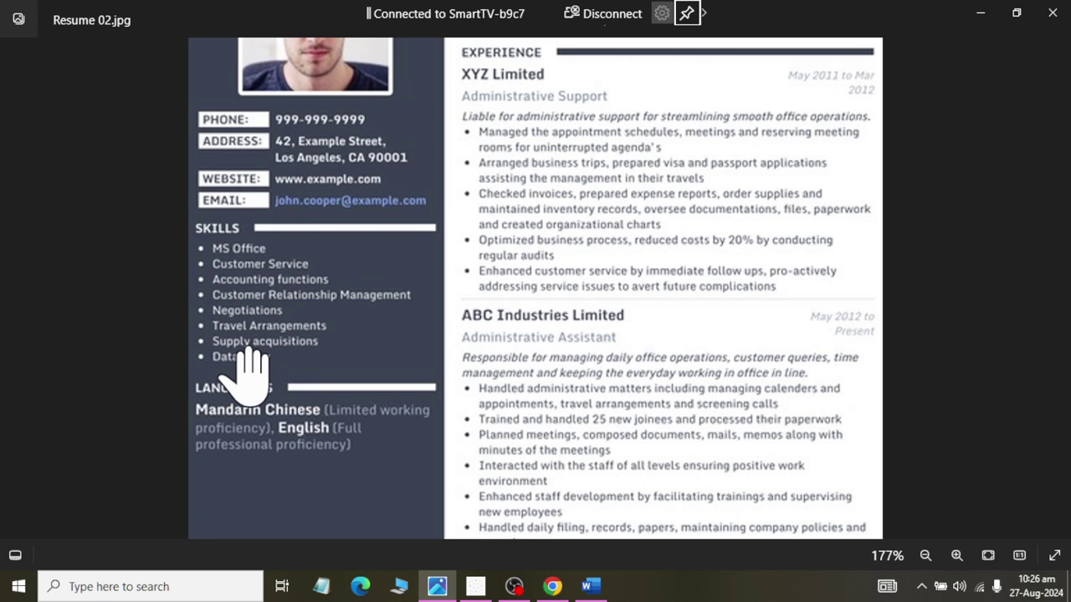
scroll(242, 188, down, 1)
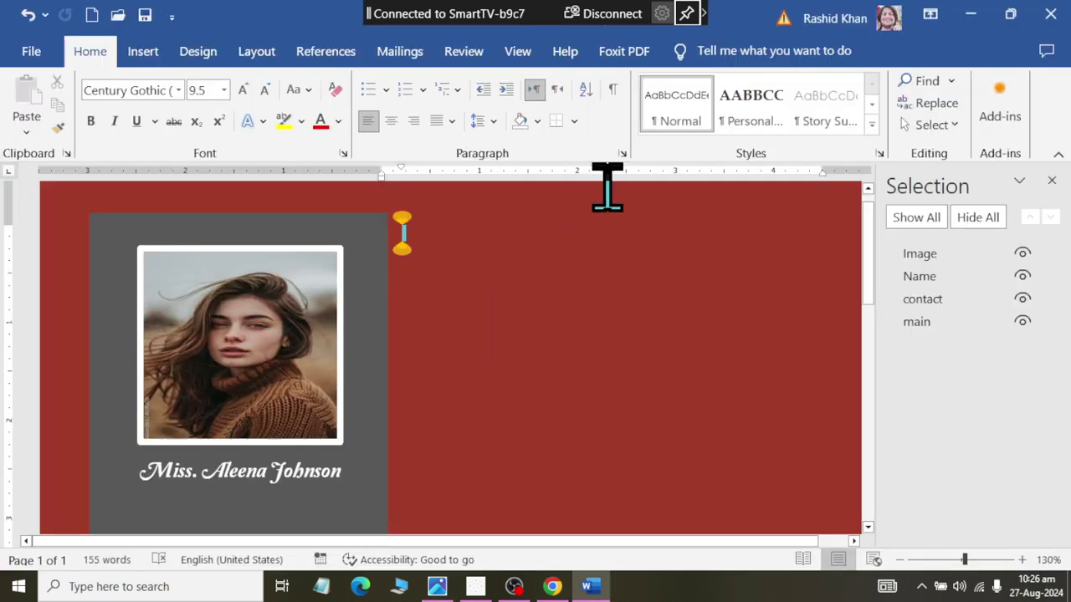
scroll(609, 179, down, 1)
scroll(598, 262, down, 4)
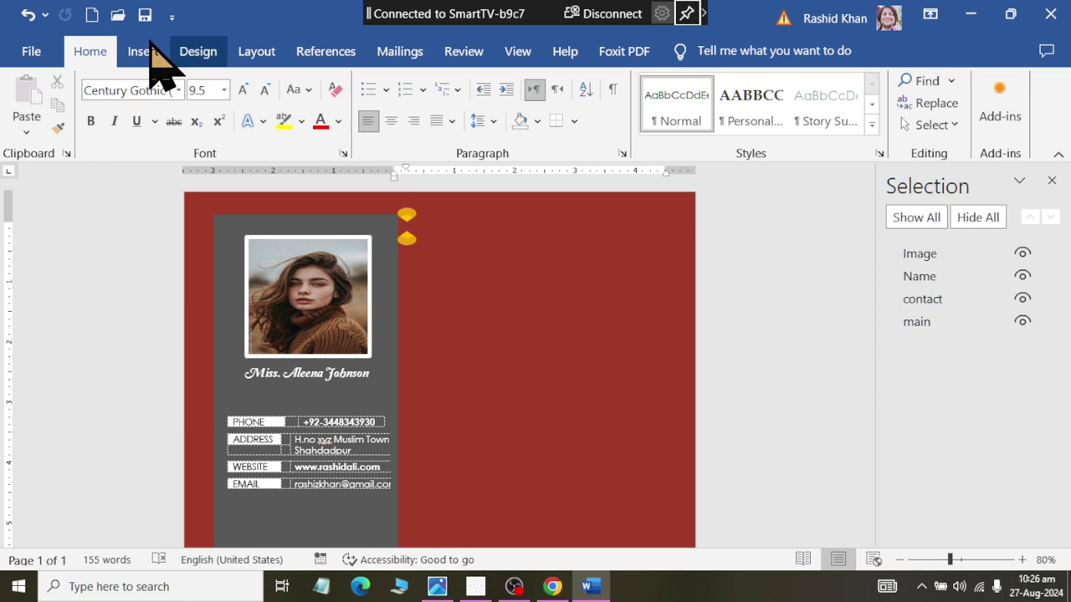
- Set the Design page colour to No Color, replacing the dark red background
click(192, 51)
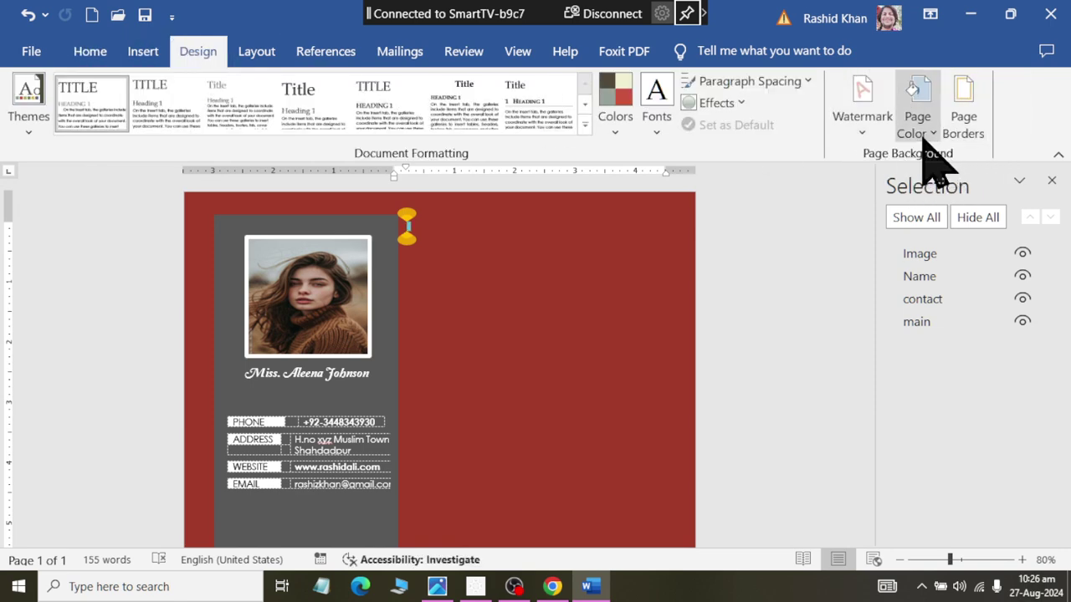
click(923, 134)
click(957, 394)
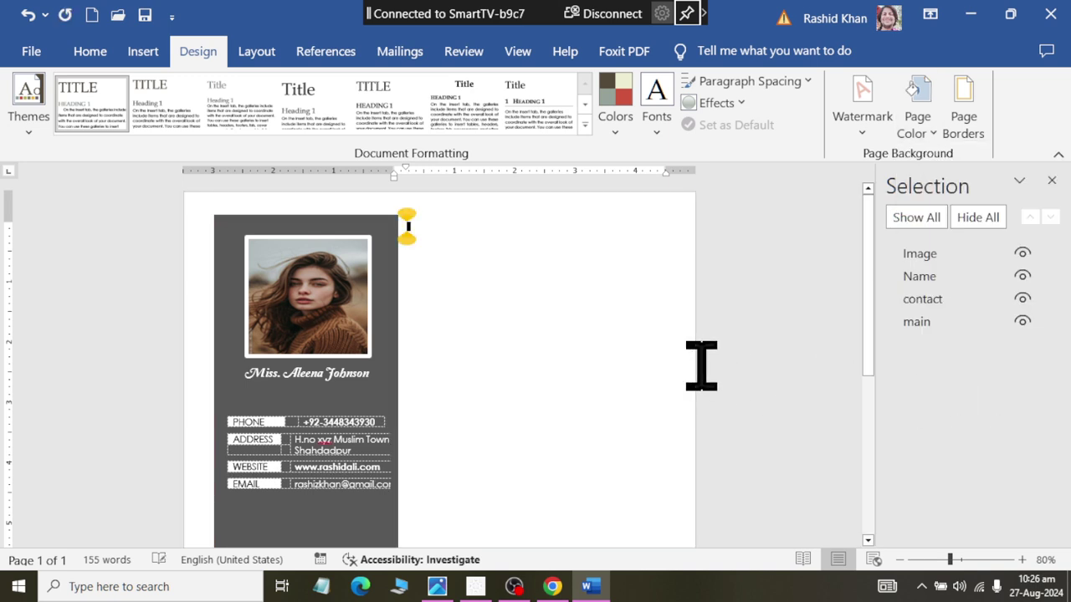
scroll(701, 366, down, 3)
scroll(717, 312, down, 1)
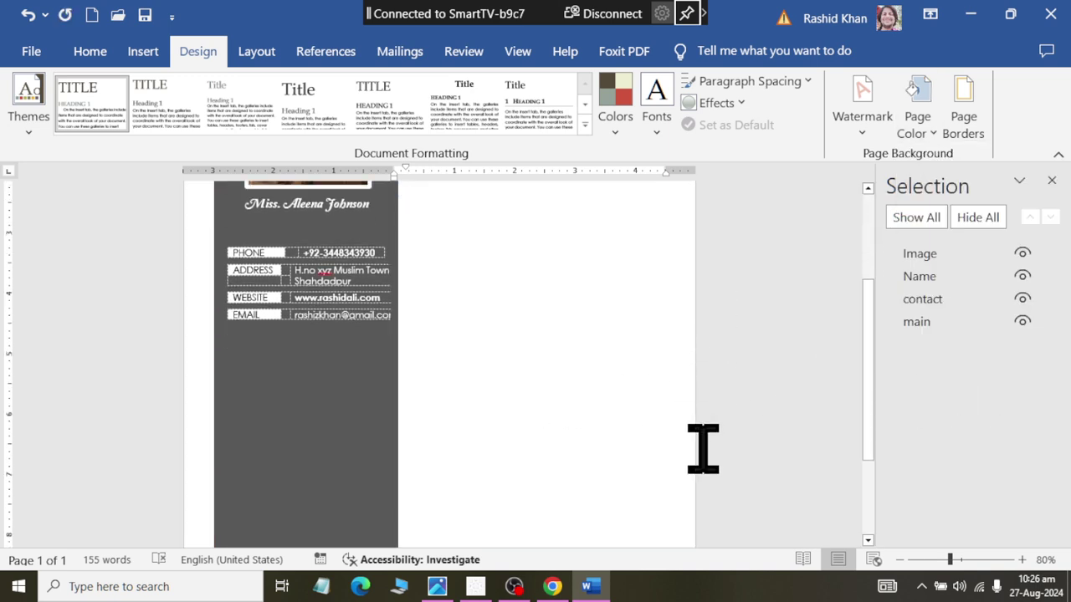